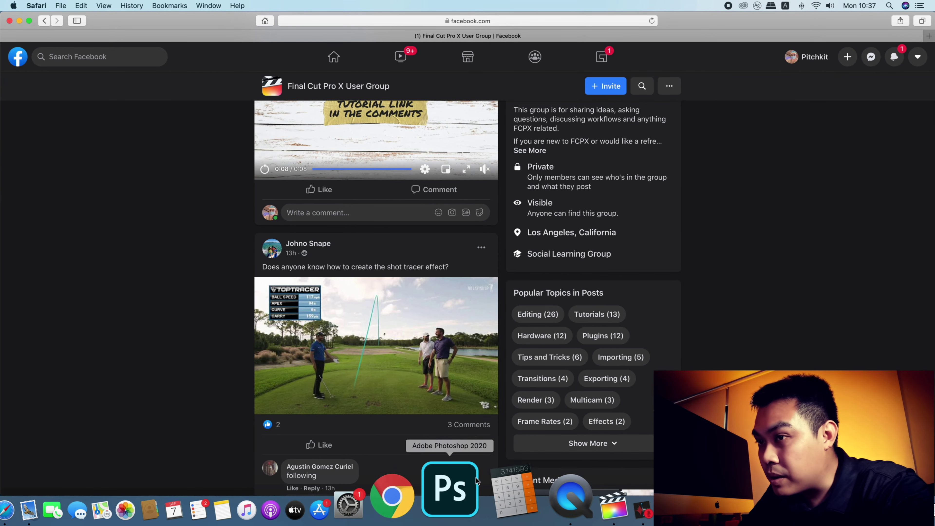
Step: Switch from the Safari shot tracer post to Final Cut Pro using its Dock icon
left_click(551, 504)
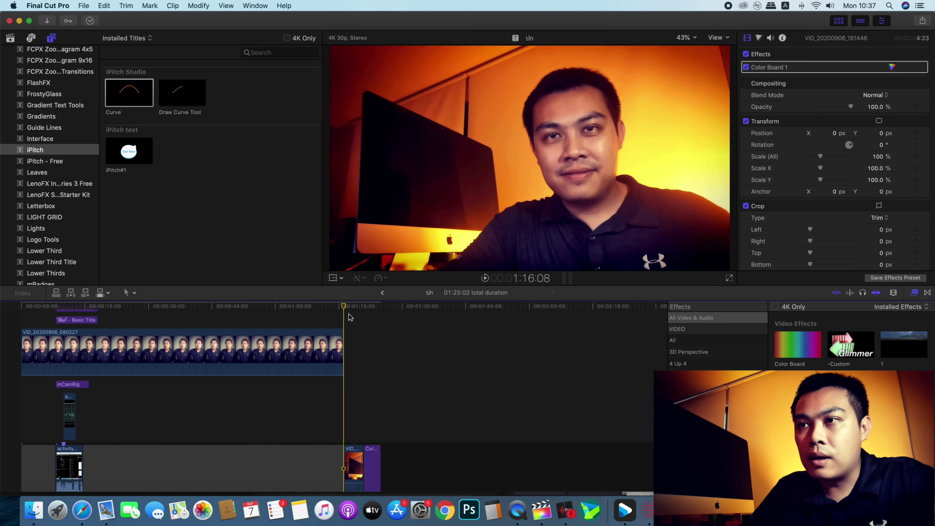
Step: Add a Curve title at the playhead, lower its endpoints, and place it after the clips
left_click(355, 318)
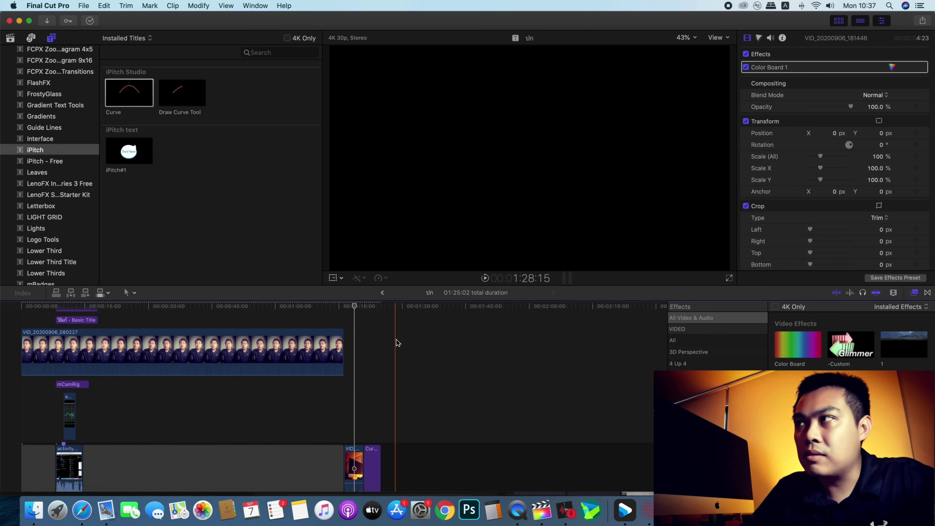
left_click_drag(124, 92, 355, 432)
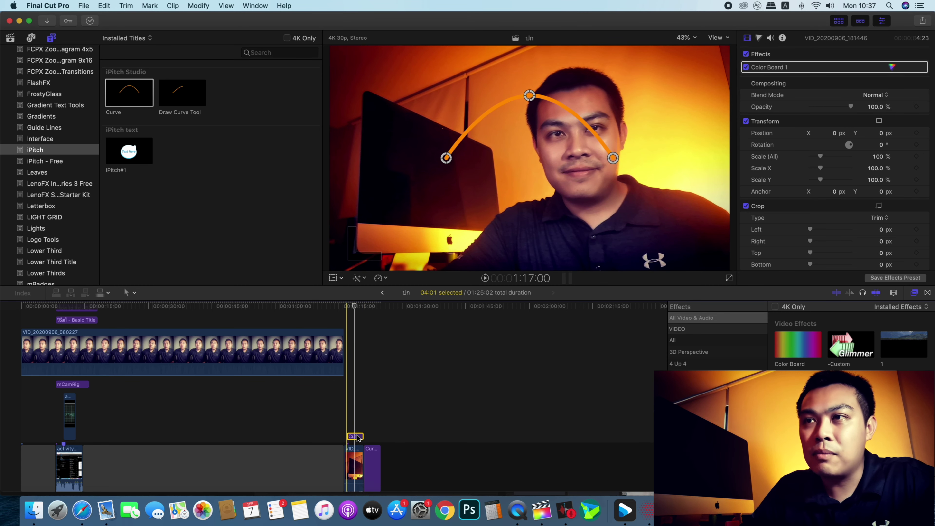
left_click(357, 437)
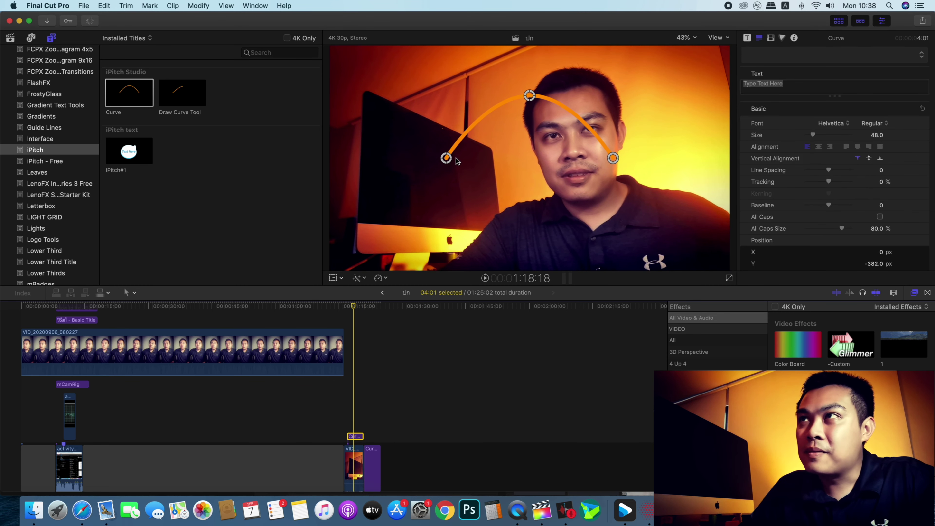
left_click_drag(447, 174, 444, 213)
left_click_drag(529, 95, 530, 141)
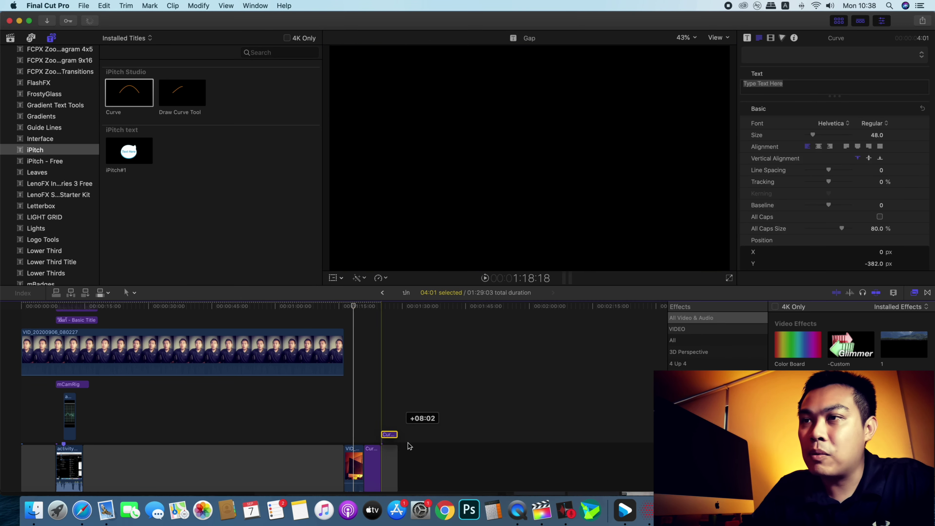
left_click_drag(361, 438, 389, 451)
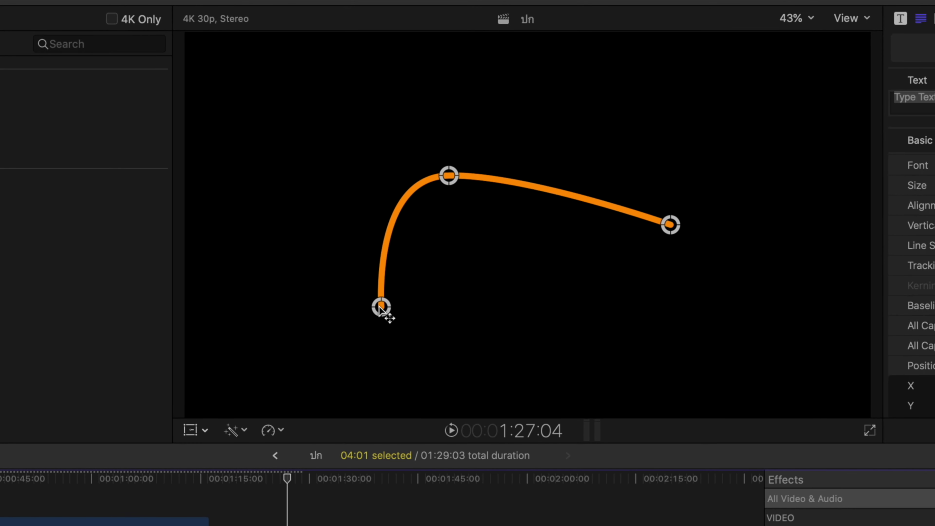
Step: Reshape the curve into a tall arc by moving its endpoints and raising its peak
mouse_move(381, 308)
left_mouse_down()
mouse_move(313, 279)
mouse_move(318, 297)
mouse_move(338, 281)
left_mouse_up()
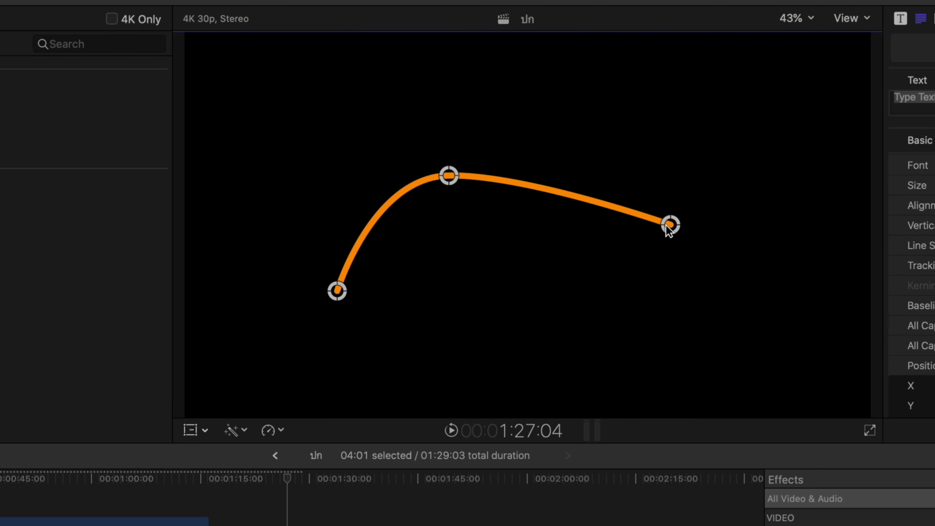
left_click_drag(669, 226, 668, 234)
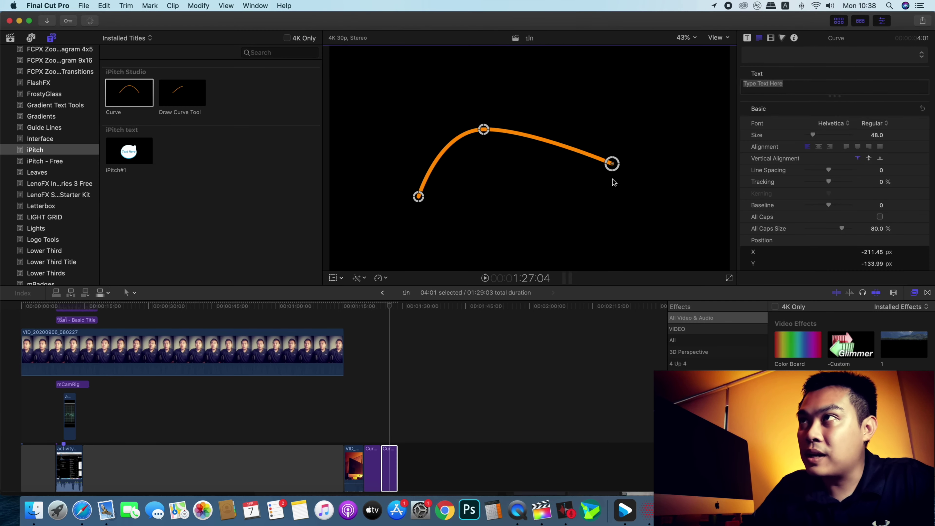
left_click_drag(612, 164, 590, 222)
left_click_drag(484, 129, 510, 88)
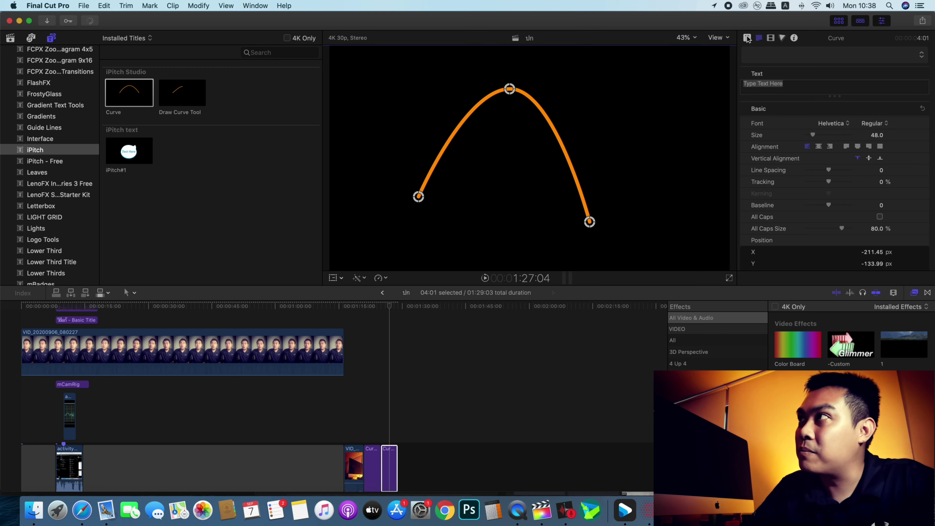
Step: Set the curve's brush colour to light green and add Golf.mp4 after it in the timeline
left_click(747, 39)
left_click(875, 66)
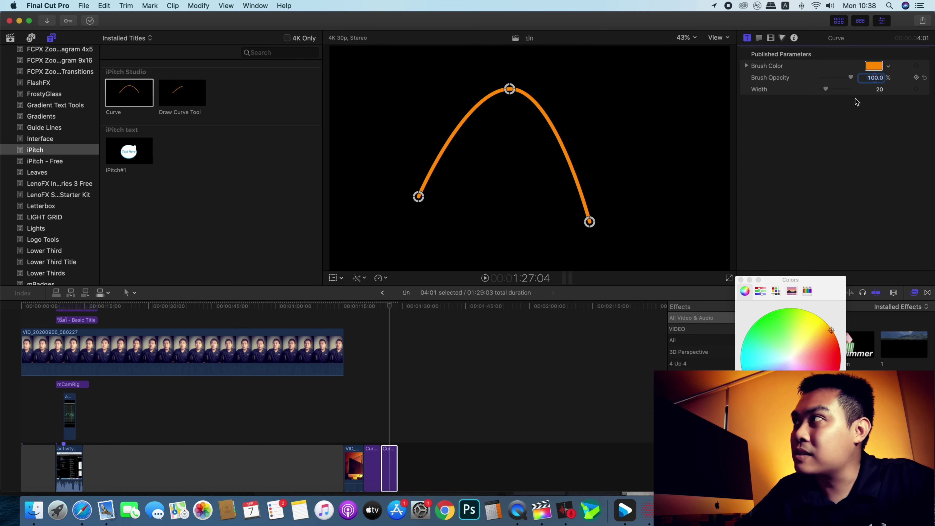
left_click_drag(796, 344, 775, 331)
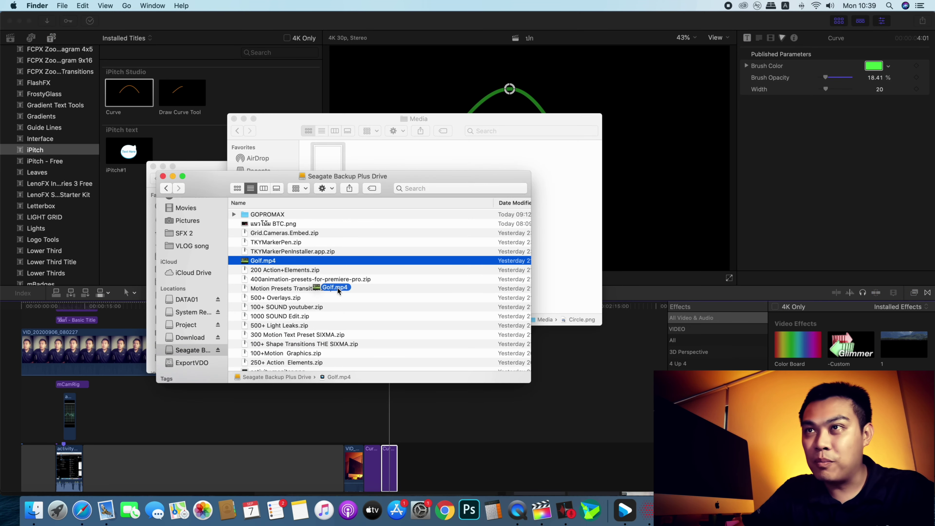
left_click_drag(417, 384, 423, 460)
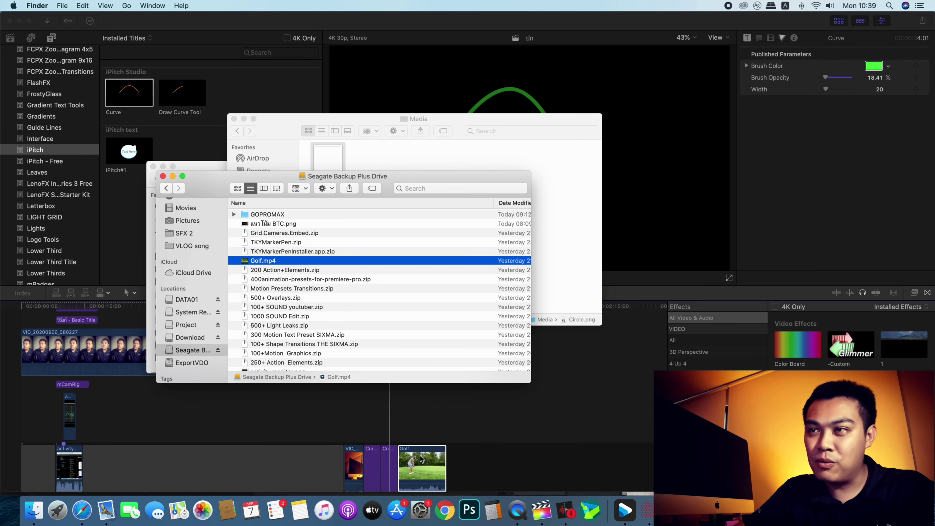
left_click(410, 423)
Step: Select the Golf and Curve clips, preview further along, and lift Curve out of the storyline
left_click(416, 466)
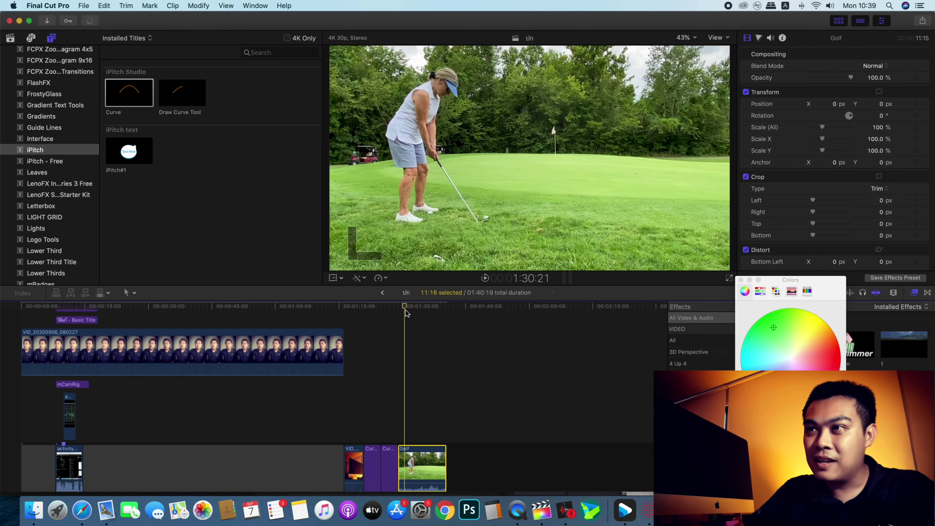
left_click(388, 451)
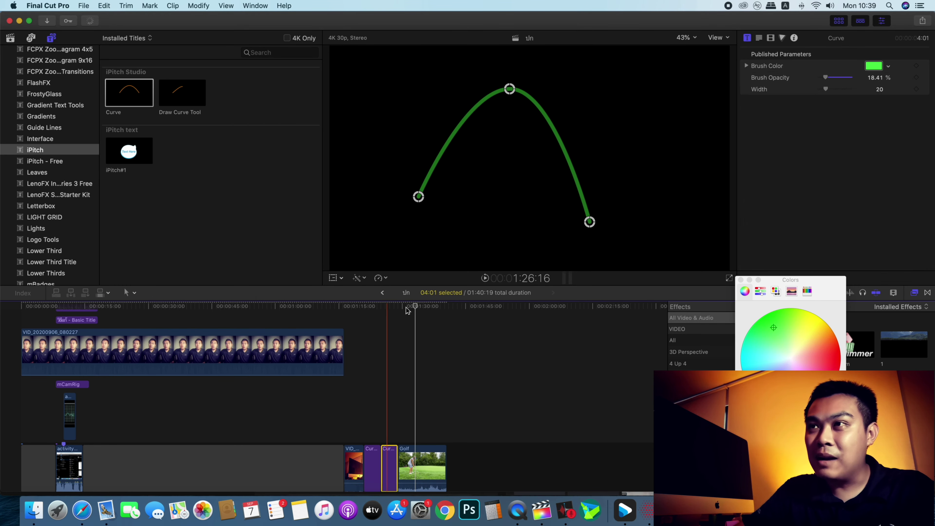
left_click_drag(416, 308, 430, 316)
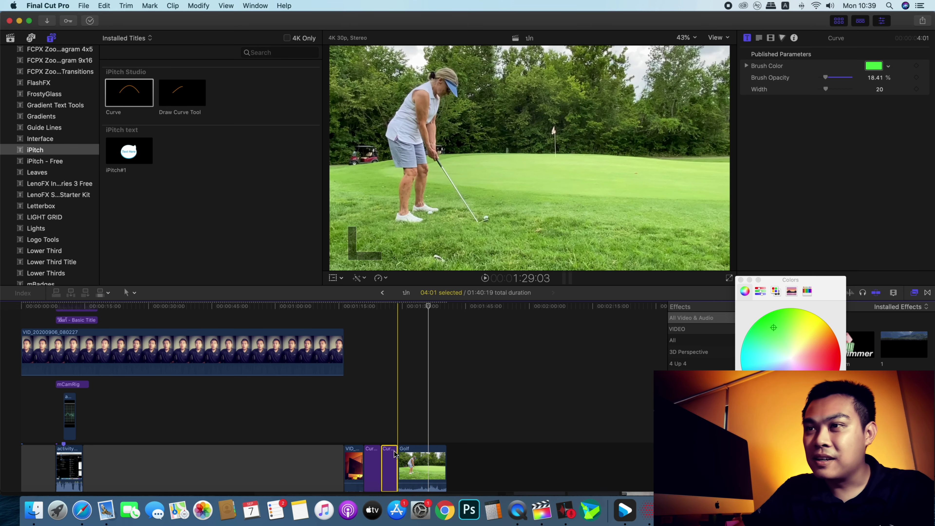
mouse_move(393, 457)
left_mouse_down()
mouse_move(394, 409)
mouse_move(389, 458)
left_mouse_up()
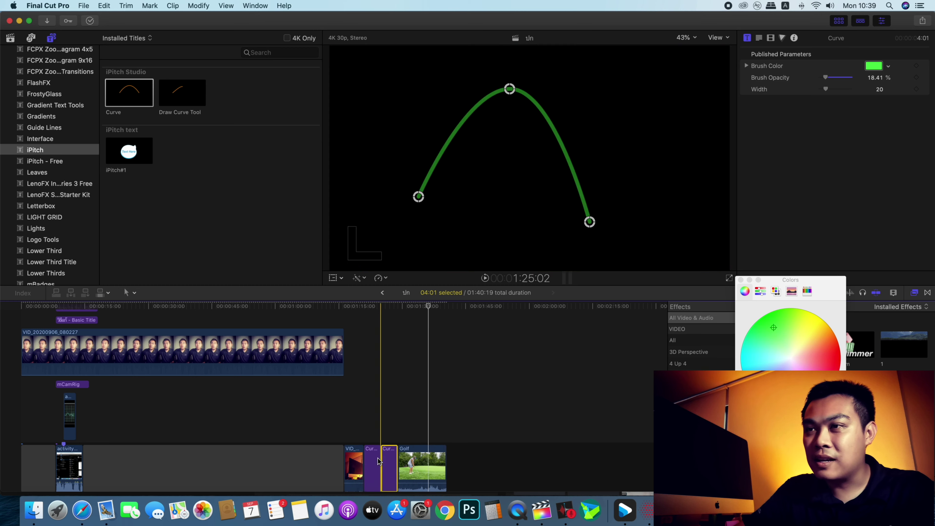
Step: Place a Curve title over the Golf clip, moving the arc's ends onto the grass
left_click_drag(129, 92, 429, 435)
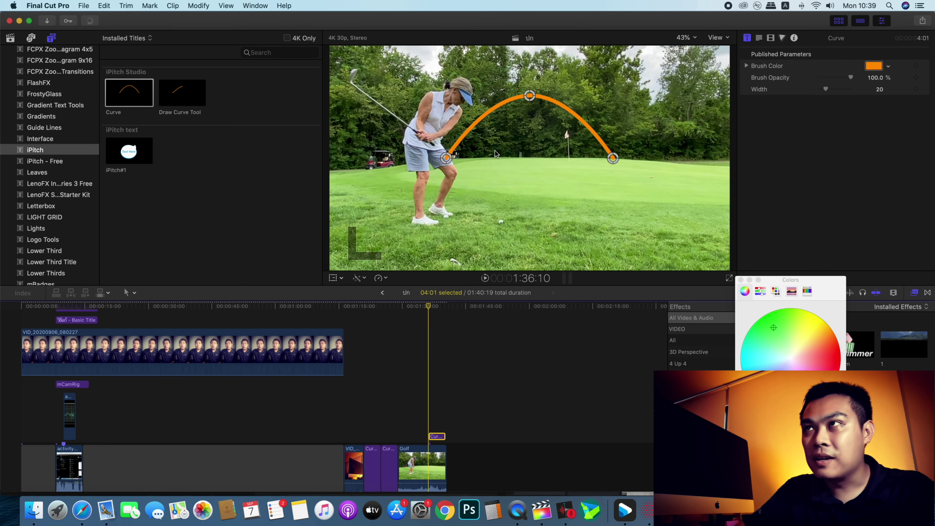
left_click_drag(447, 158, 501, 222)
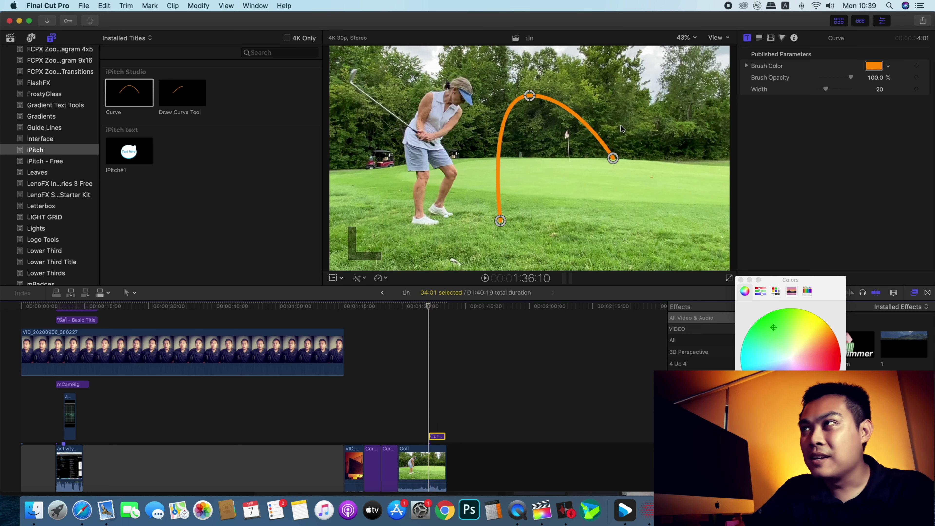
left_click_drag(613, 158, 569, 161)
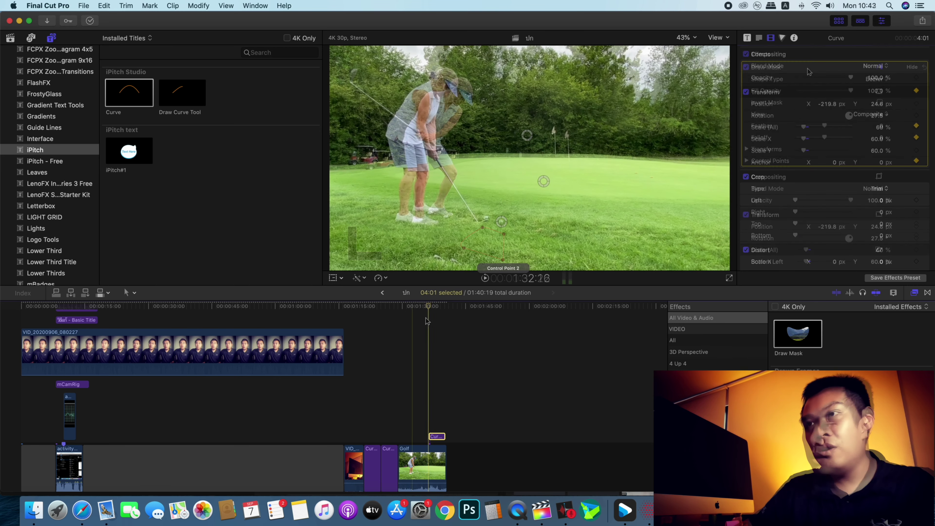
left_click(431, 329)
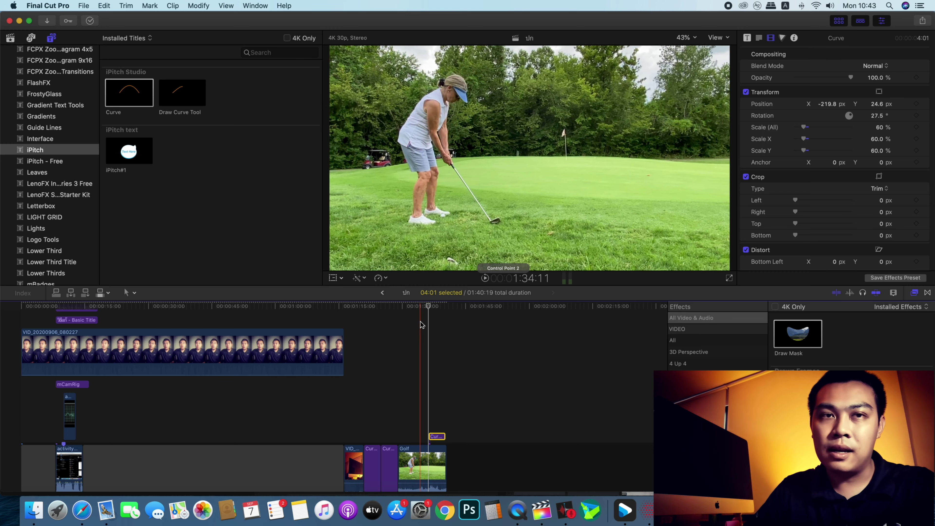
Step: Open the Curve title template in Motion from its shortcut menu
left_click(434, 326)
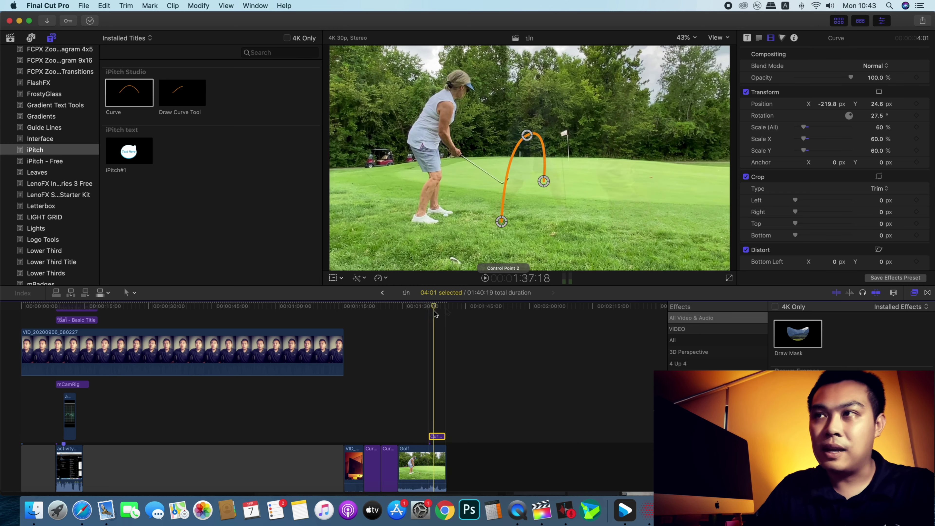
left_click(130, 93)
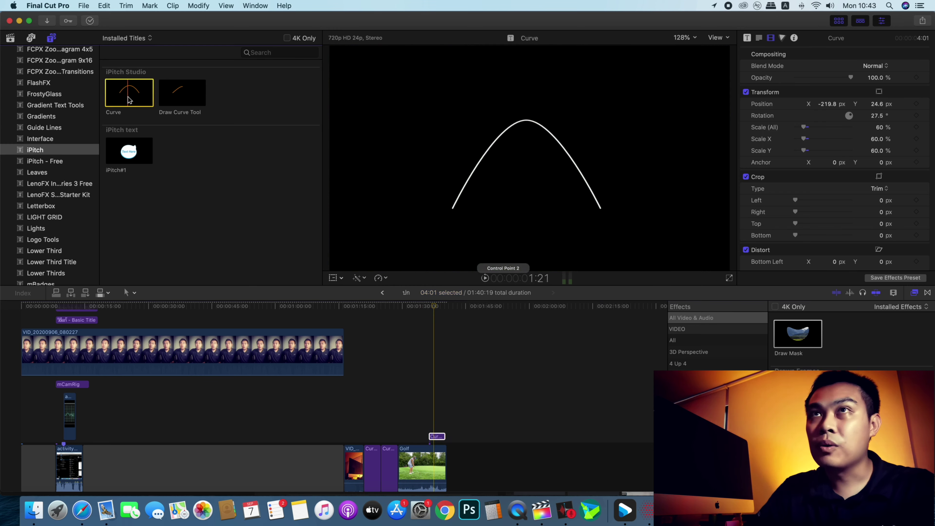
right_click(129, 95)
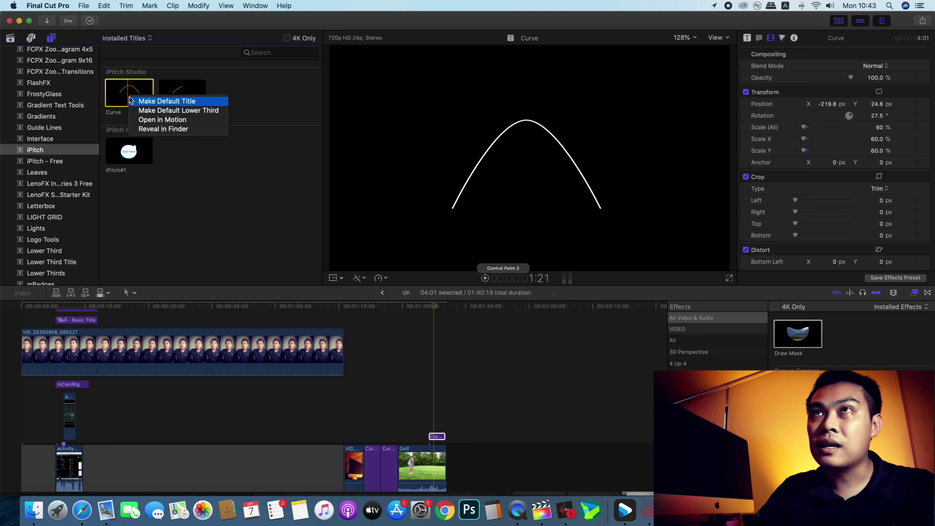
left_click(178, 120)
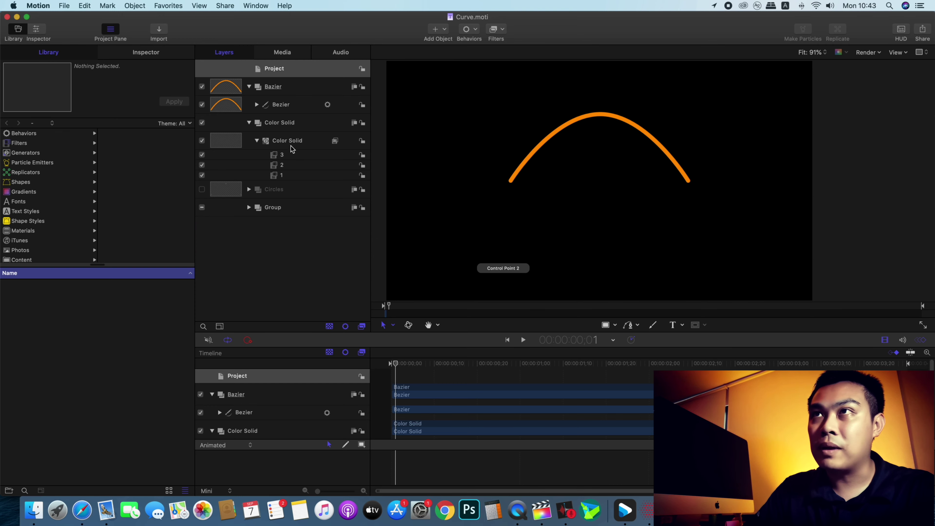
Step: Collapse Color Solid, select the Bezier layer, check the curve drawing tools, then deselect
left_click_drag(293, 142, 250, 126)
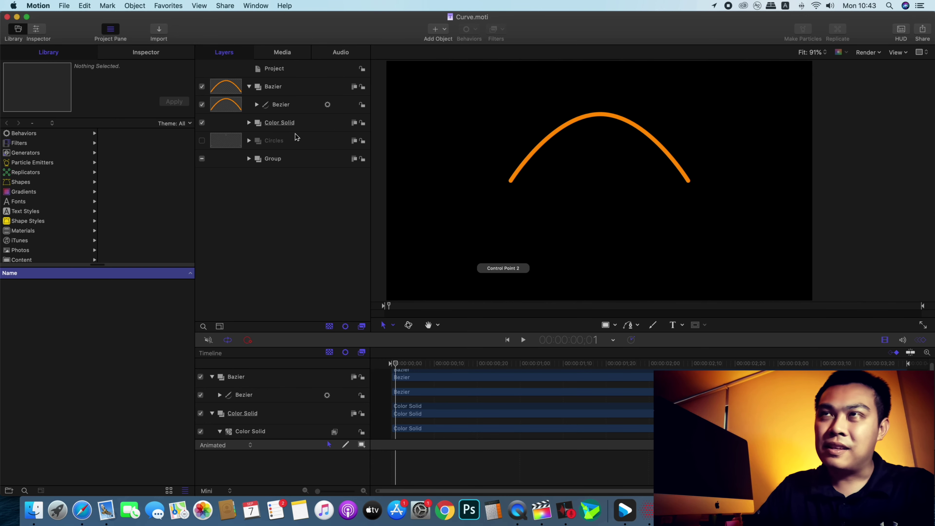
left_click(291, 107)
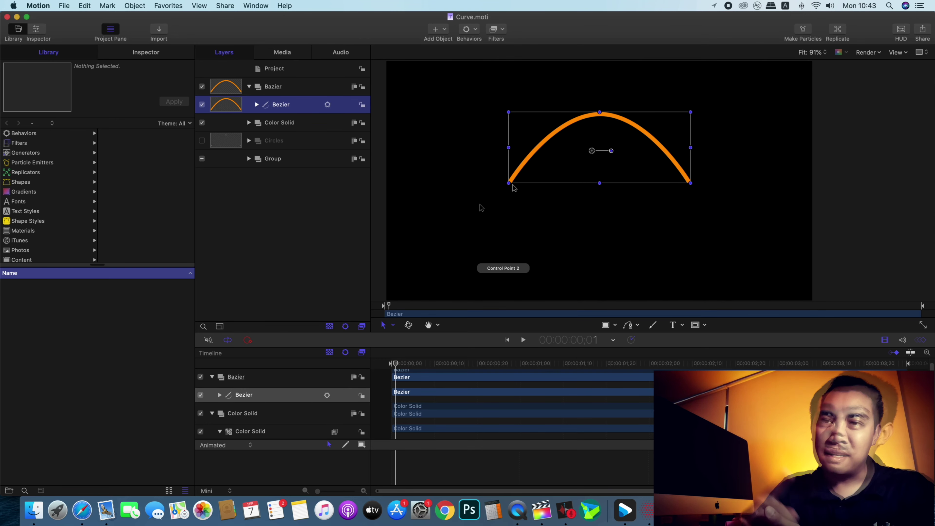
left_click(634, 327)
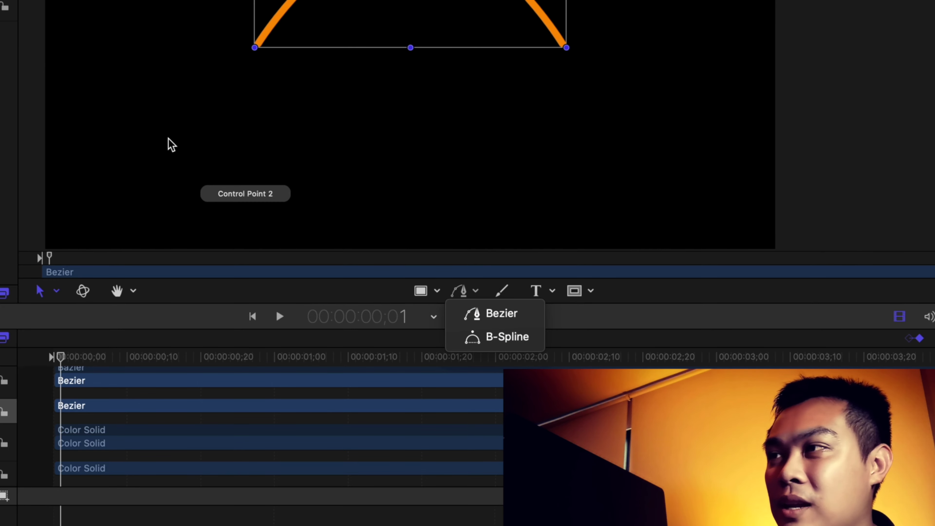
left_click(484, 150)
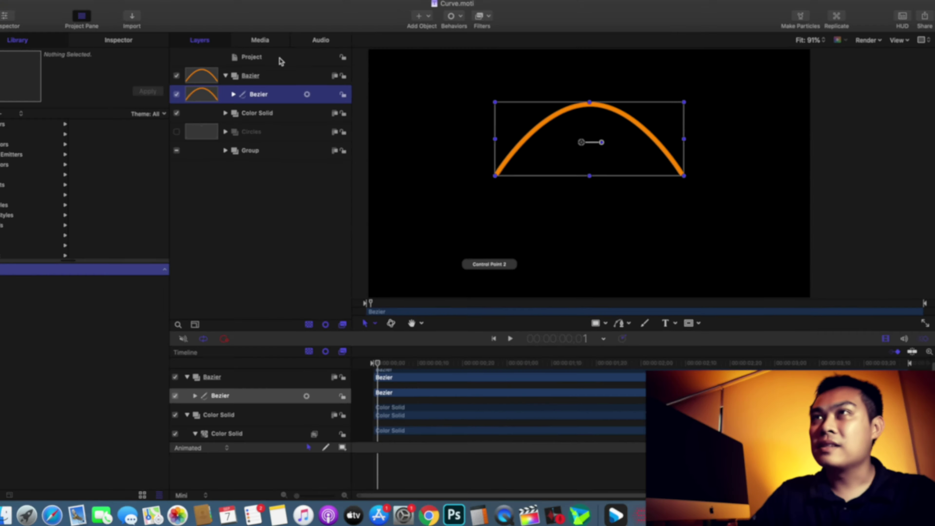
left_click(281, 59)
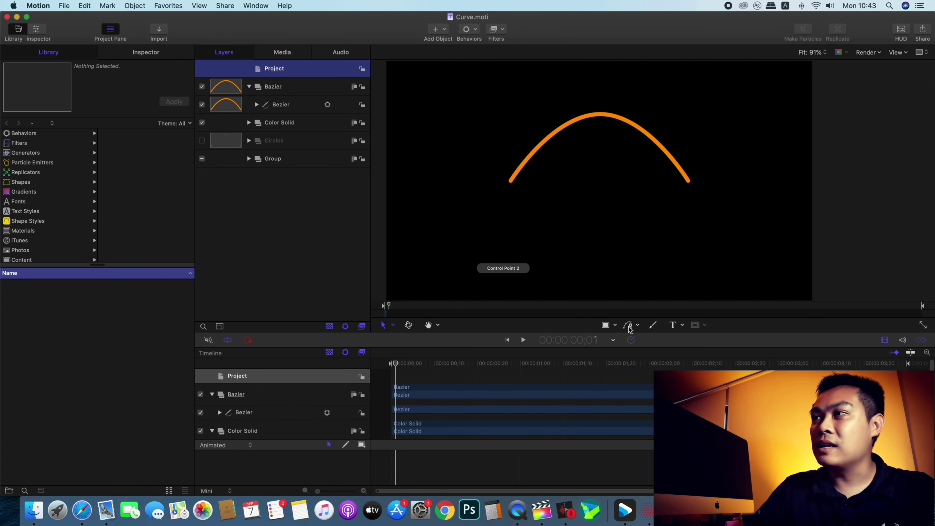
Step: Draw a trial red Bezier curve with several points and complete it with Return
left_click(560, 255)
left_click_drag(612, 217, 665, 227)
left_click_drag(705, 268, 759, 259)
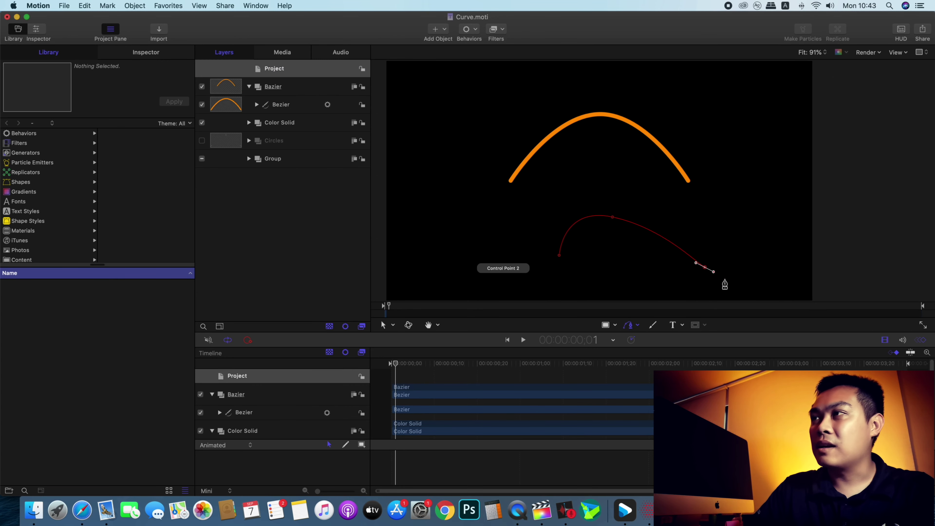
left_click_drag(747, 198, 754, 176)
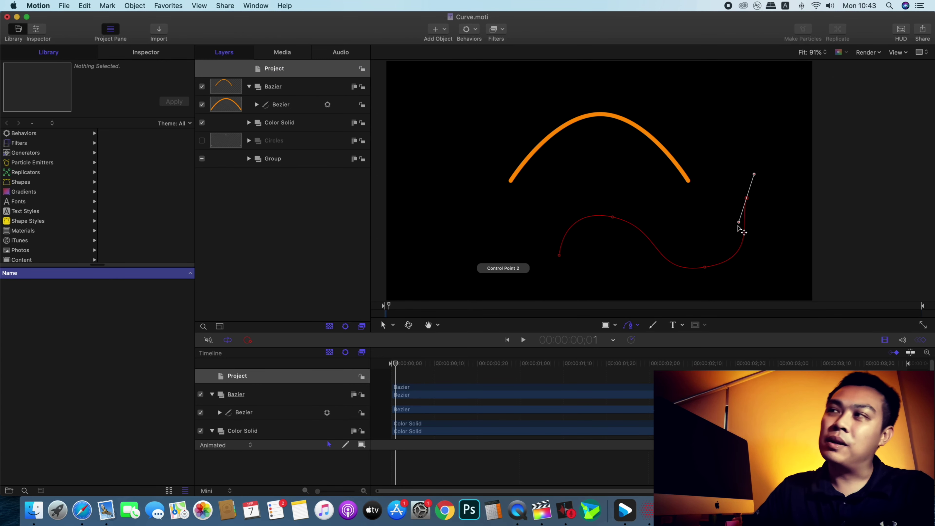
left_click(301, 72)
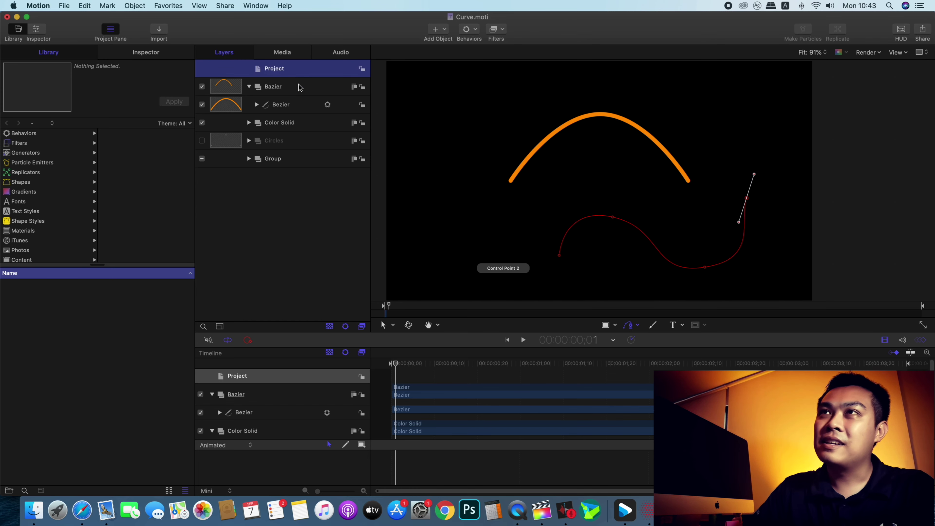
key("Return")
Step: Smooth the trial Bezier 1 curve's points, then delete the Bezier 1 layer
left_click(311, 74)
left_click(307, 104)
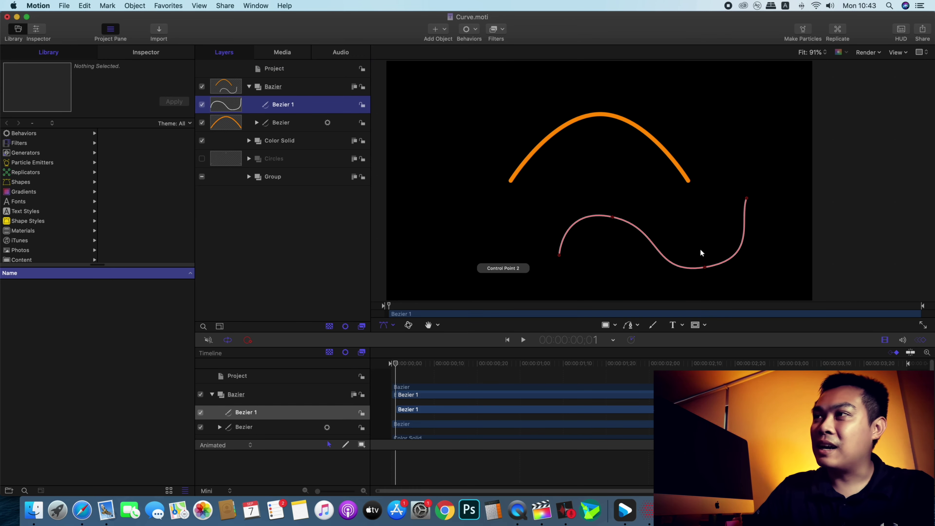
left_click_drag(707, 266, 713, 261)
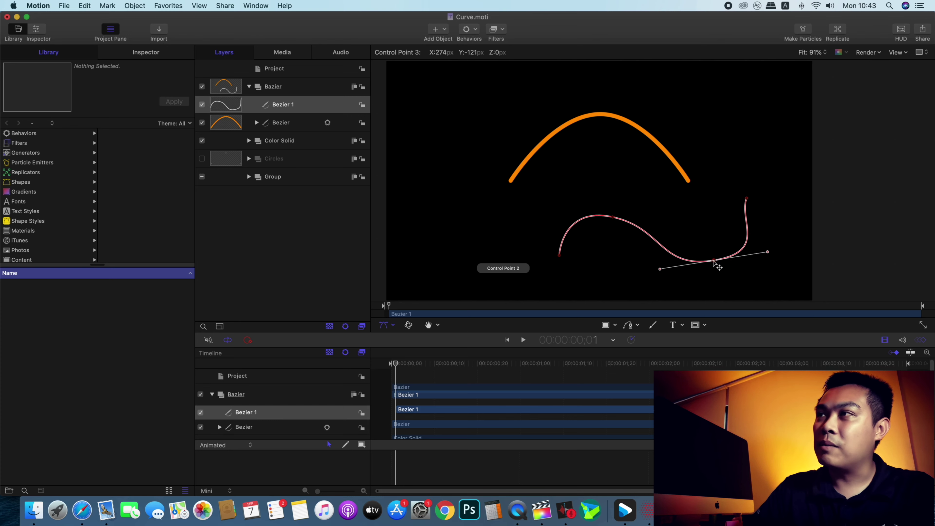
left_click_drag(614, 218, 614, 203)
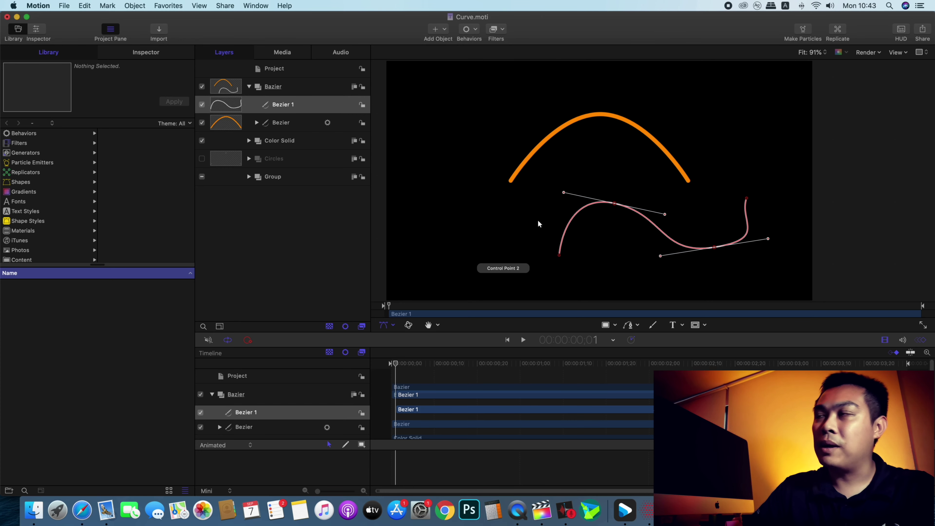
key("a")
left_click(312, 103)
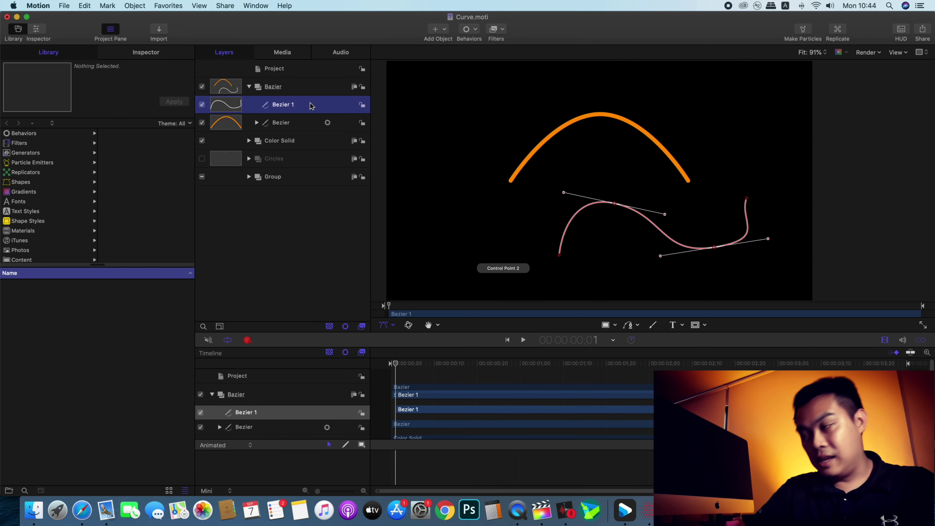
key("Delete")
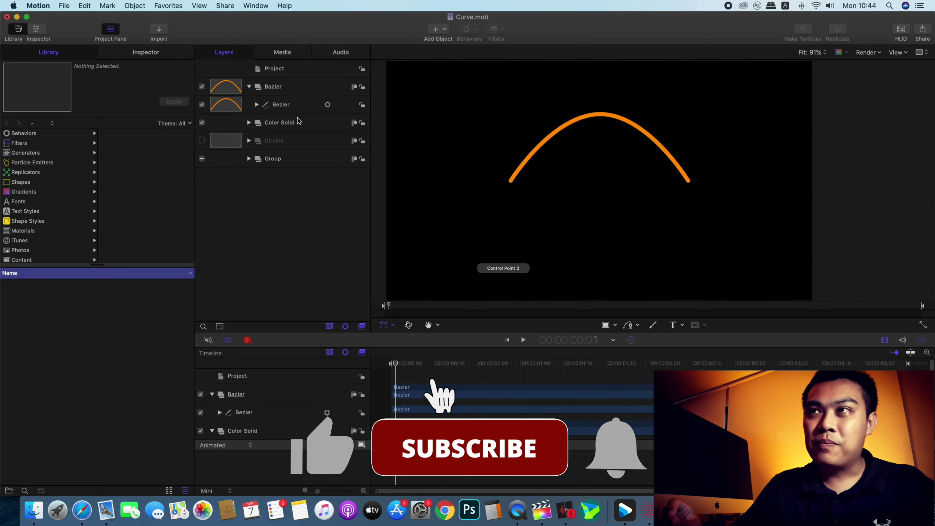
key("super+Tab")
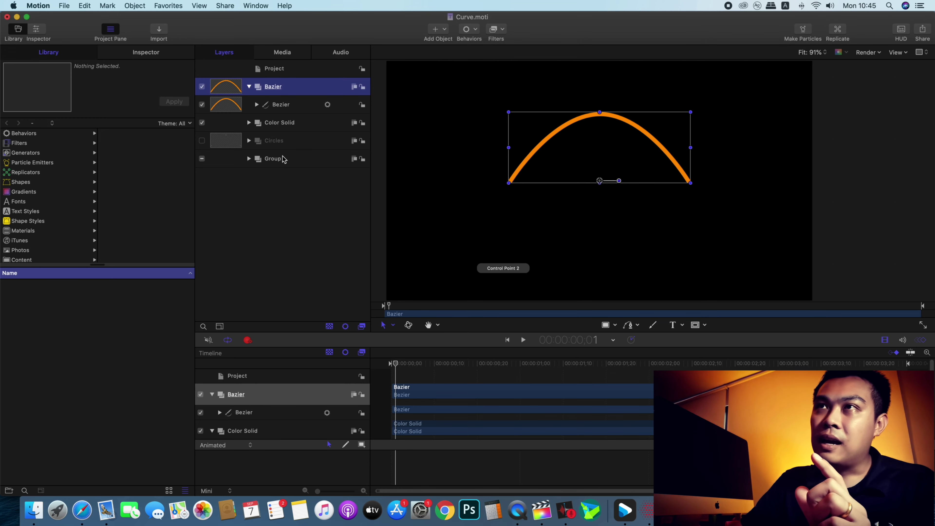
Step: Expand the Circles group and check the positions of Circle 3, 2 and 1
left_click(290, 161)
left_click(254, 155)
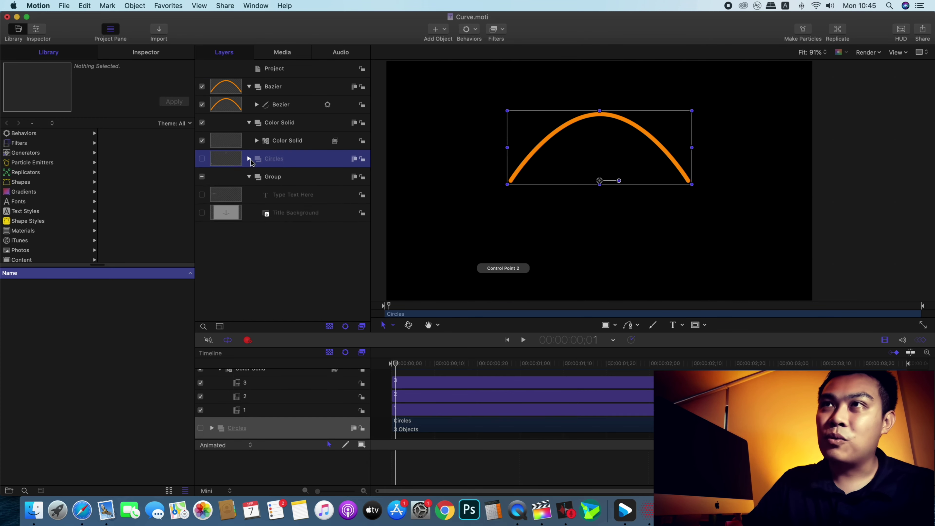
left_click(249, 158)
left_click(286, 180)
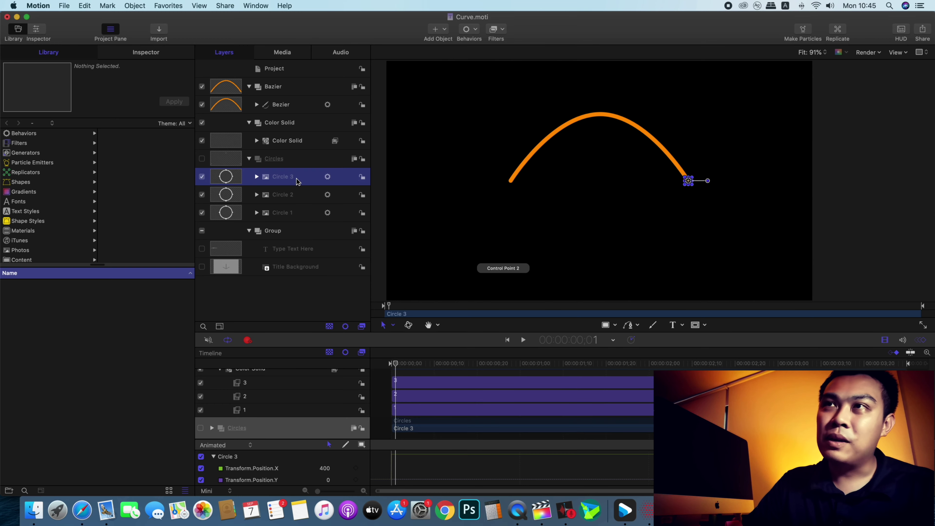
left_click(295, 197)
left_click(282, 215)
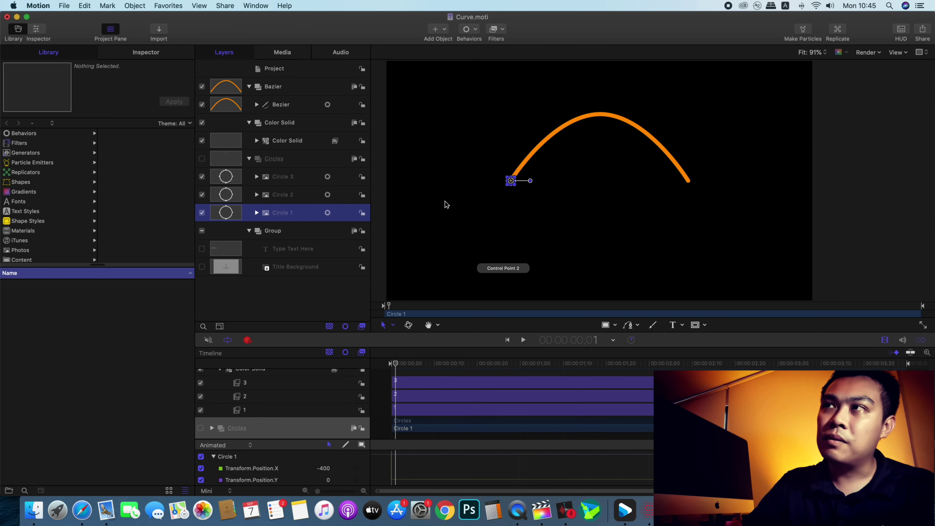
left_click(295, 177)
Step: Reveal filters 3, 2, 1 on Color Solid and briefly raise its opacity to 100% before returning it to 0%
left_click(292, 123)
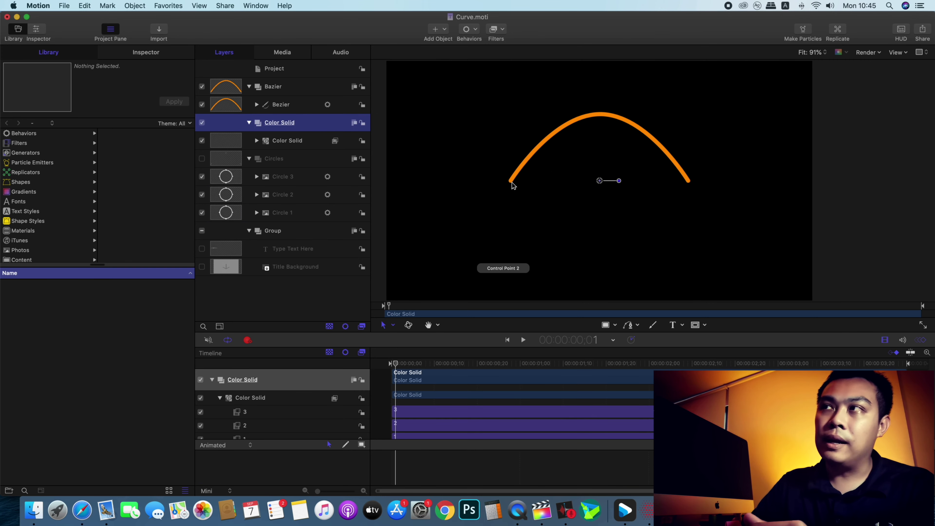
left_click(297, 141)
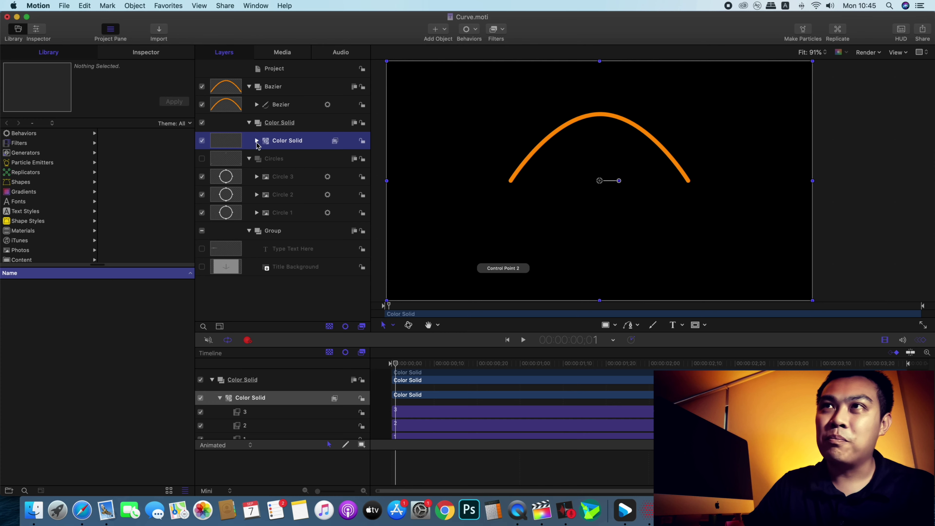
left_click(257, 141)
key("super+3")
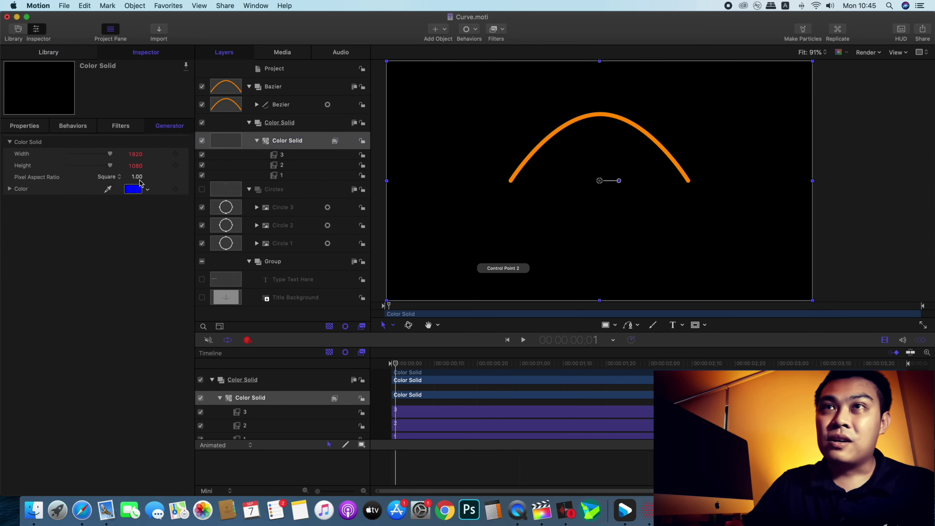
left_click(40, 129)
left_click_drag(67, 227, 111, 226)
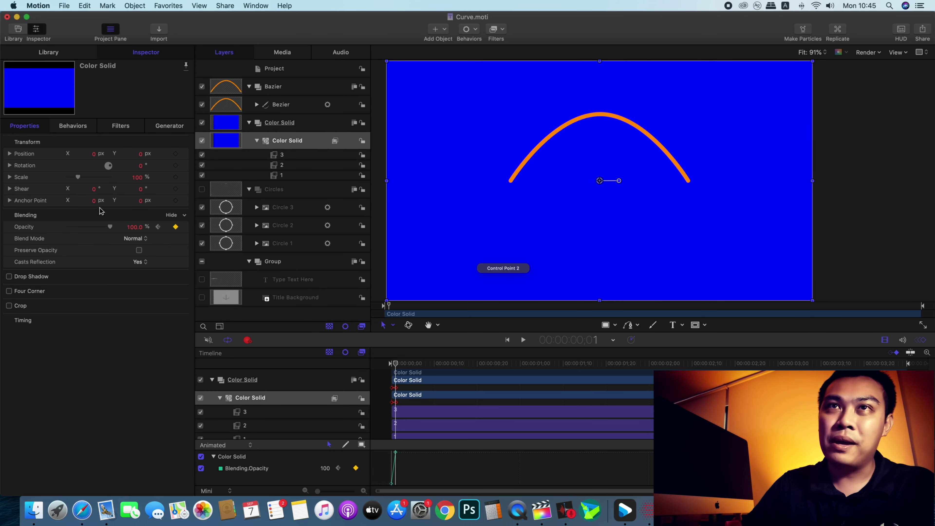
left_click_drag(110, 227, 67, 227)
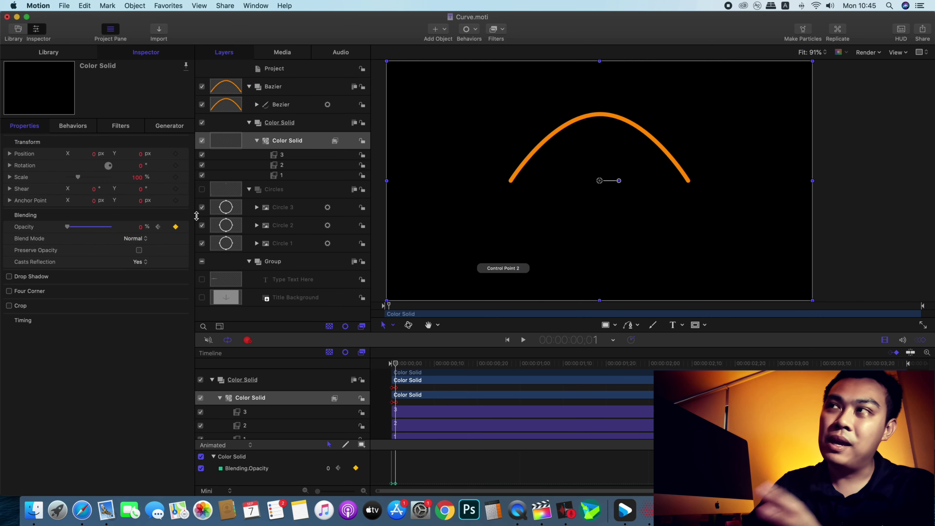
Step: Inspect filters 3 and 1 at the arc's ends, then select Circle 1
left_click(300, 141)
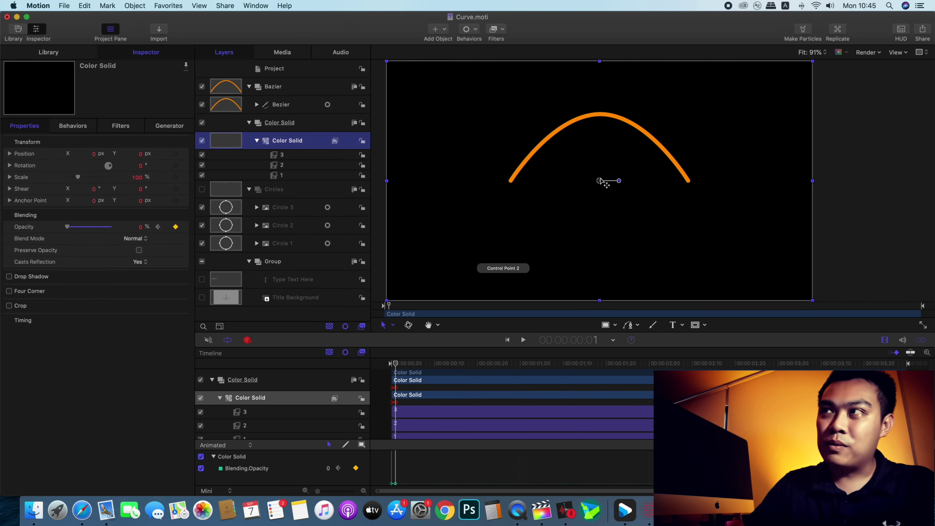
left_click(283, 157)
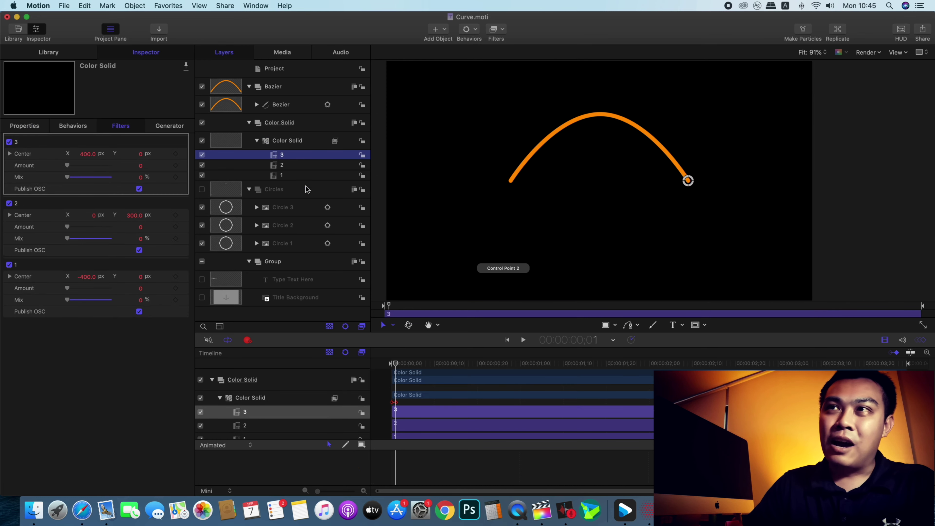
left_click(299, 176)
left_click(303, 156)
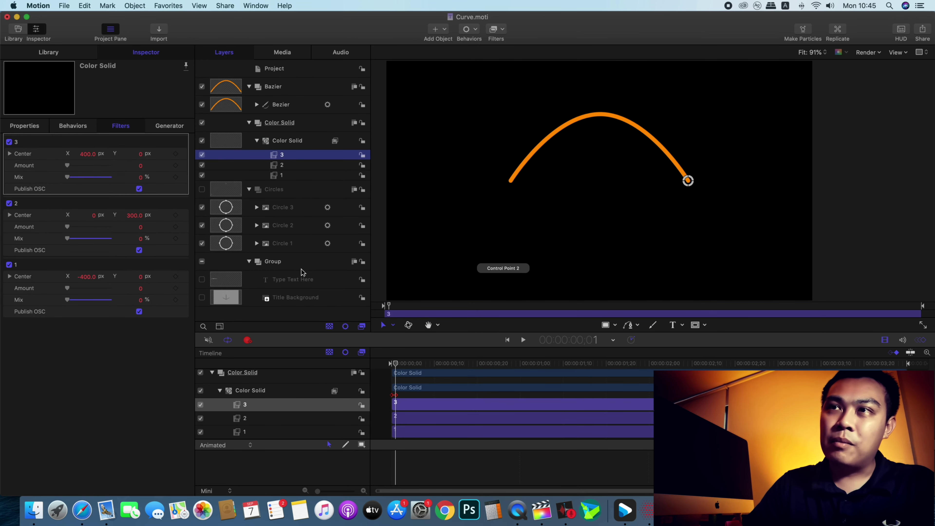
left_click(302, 262)
left_click(283, 243)
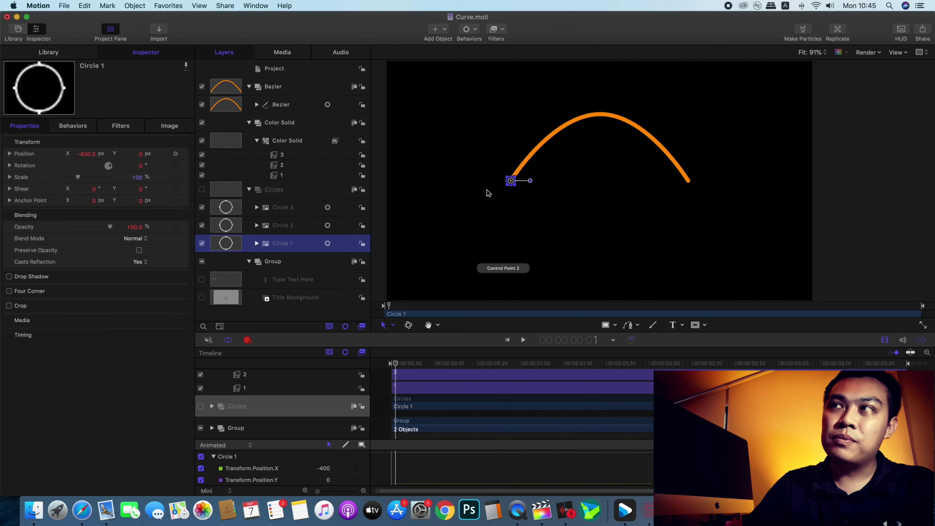
Step: Turn the Circles group back on, select Circle 3, then view filter 3's settings
left_click(202, 190)
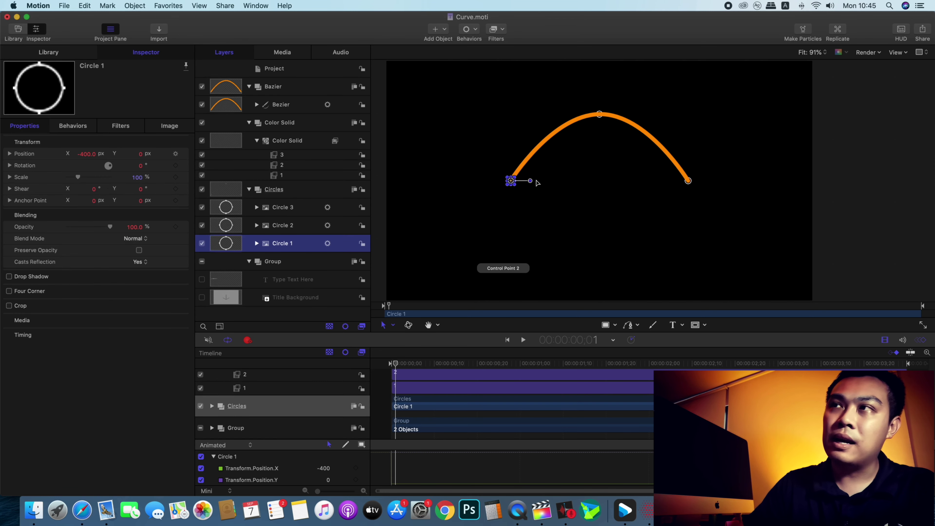
left_click(292, 192)
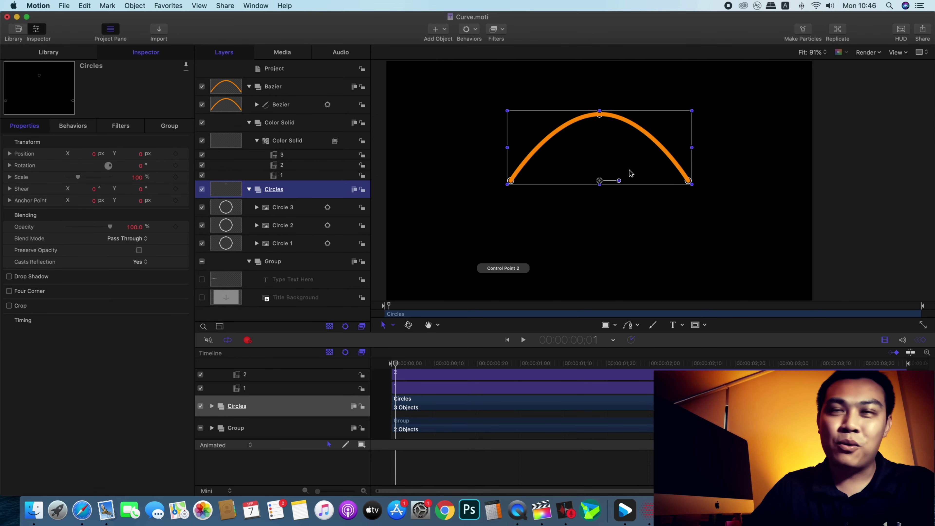
left_click(301, 209)
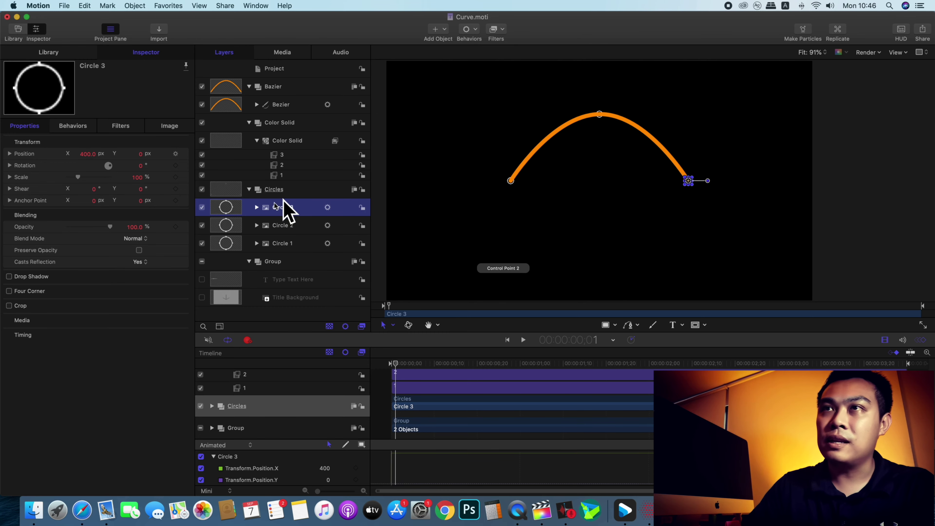
left_click(392, 69)
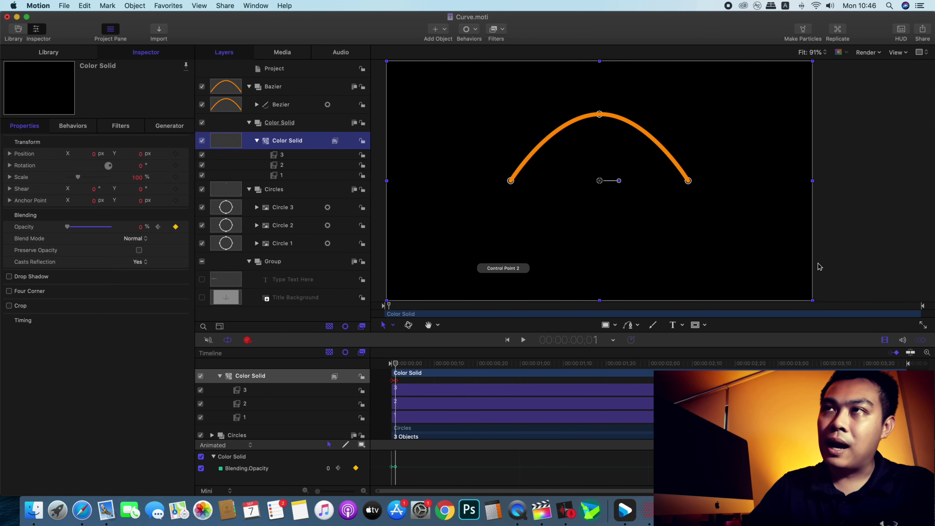
left_click(302, 156)
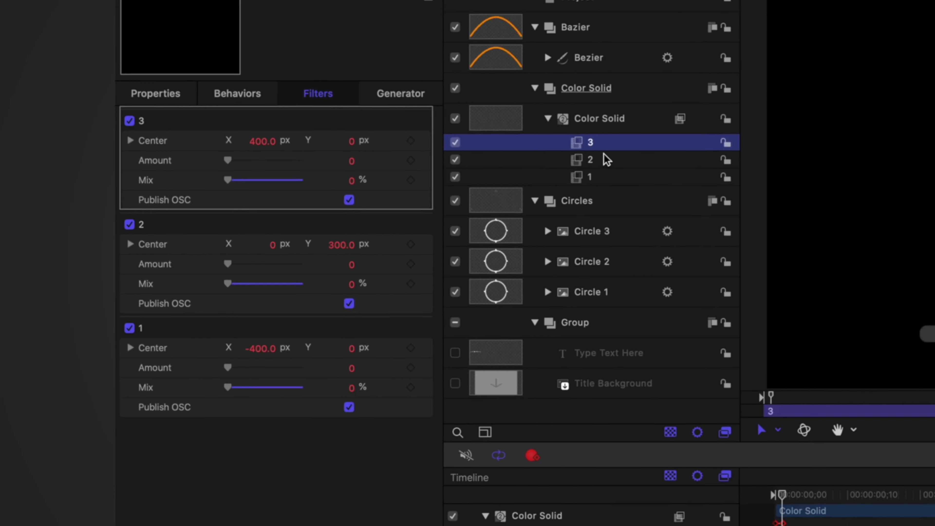
Step: Compare the centres of filters 2, 1 and 3, then select Circle 3 at Position X 400
left_click(297, 165)
left_click(630, 176)
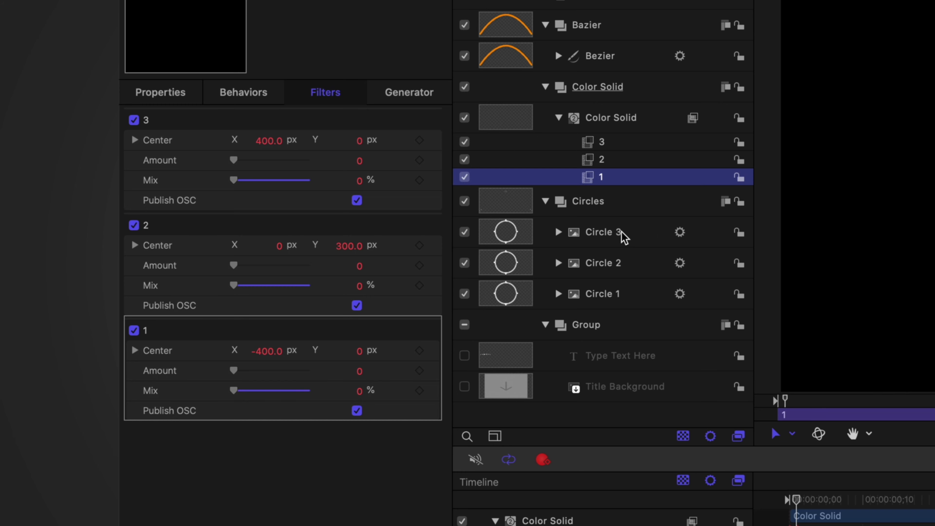
left_click(295, 166)
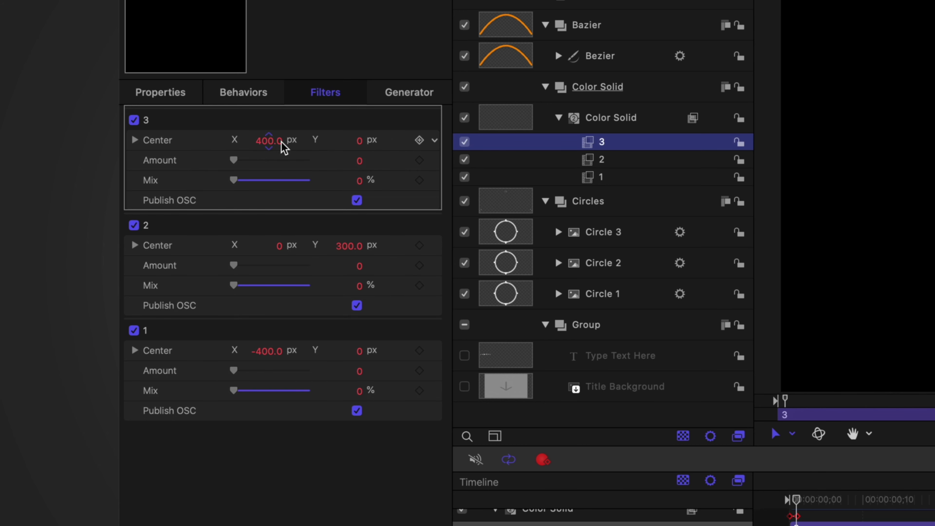
left_click(617, 235)
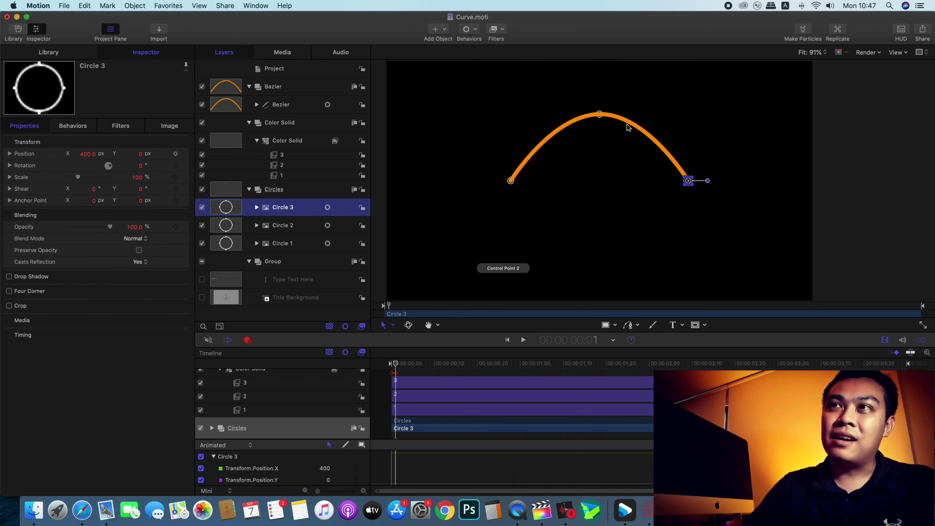
left_click(257, 208)
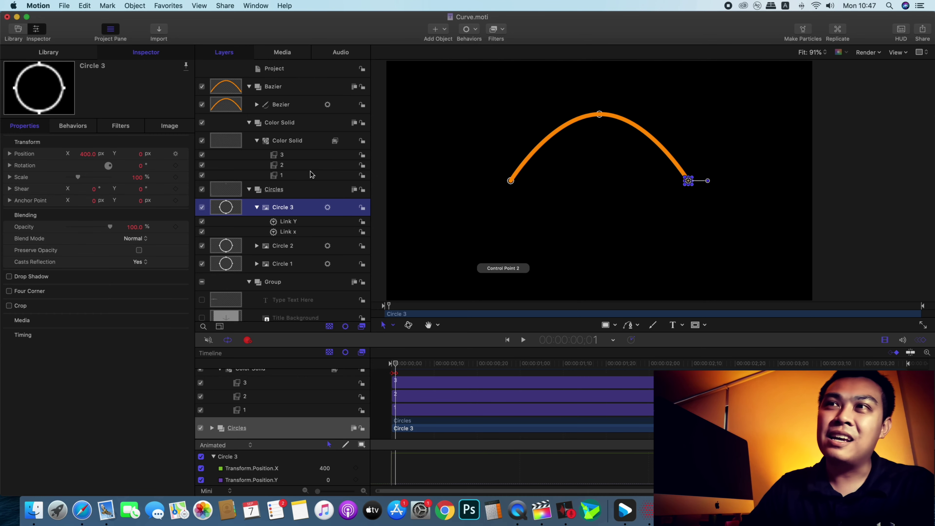
left_click(476, 143)
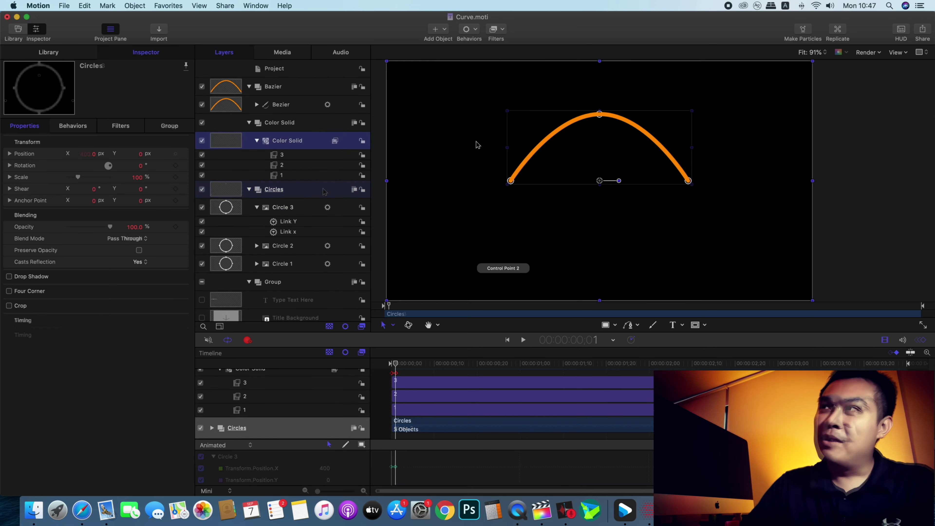
left_click(300, 92)
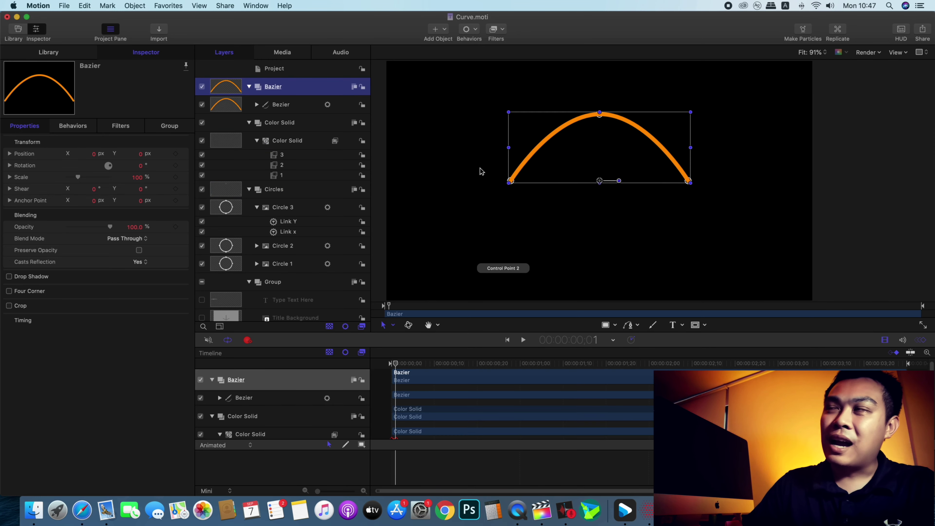
left_click(256, 105)
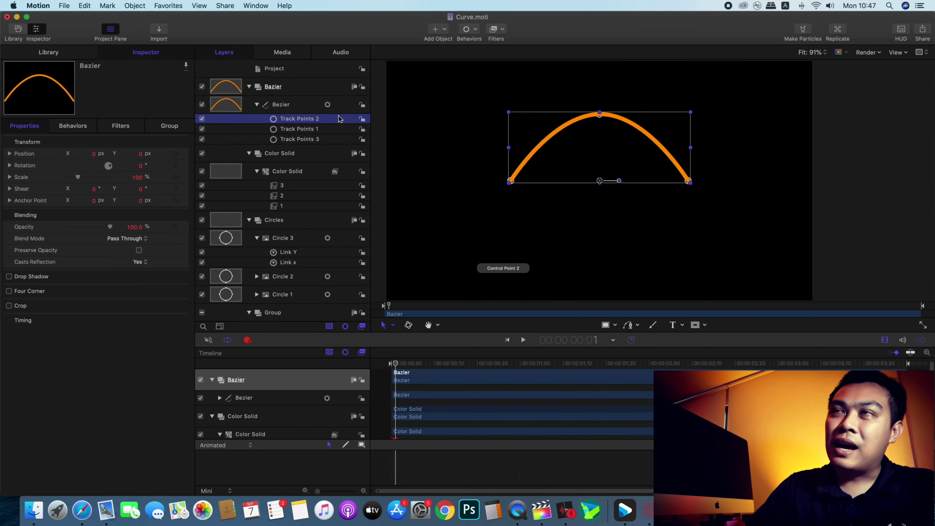
left_click(510, 182)
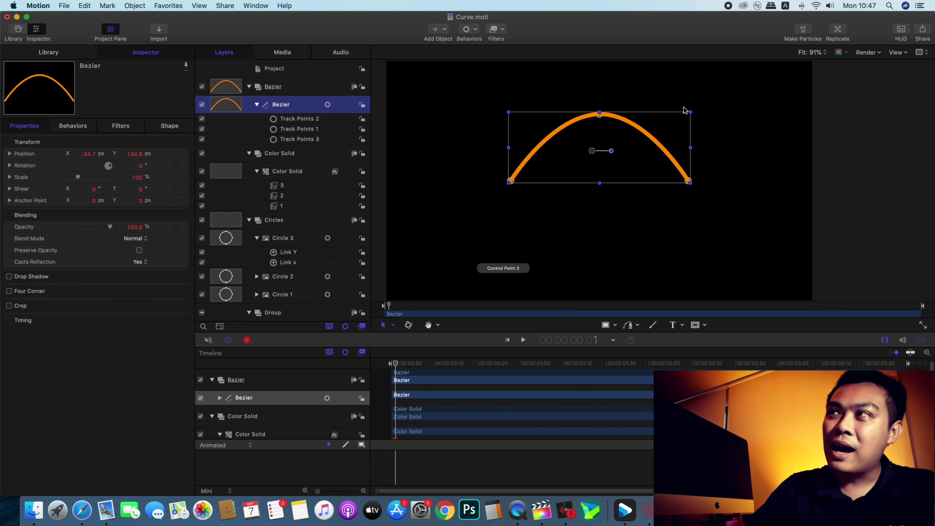
left_click(319, 119)
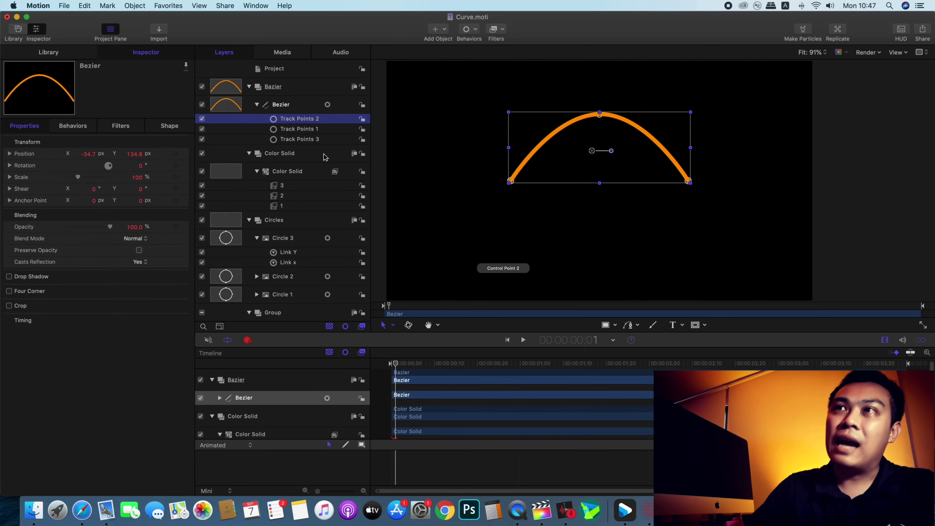
left_click(299, 176)
left_click(278, 186)
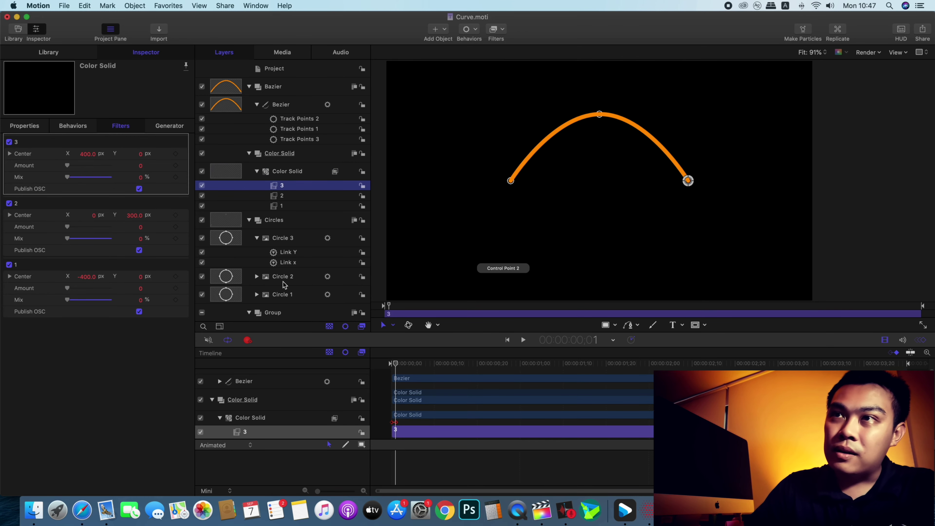
left_click(295, 238)
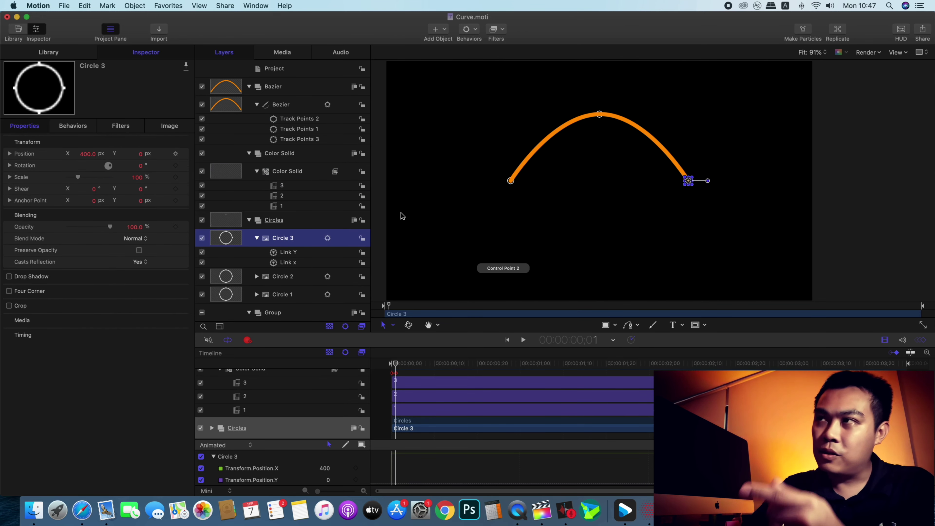
left_click(85, 128)
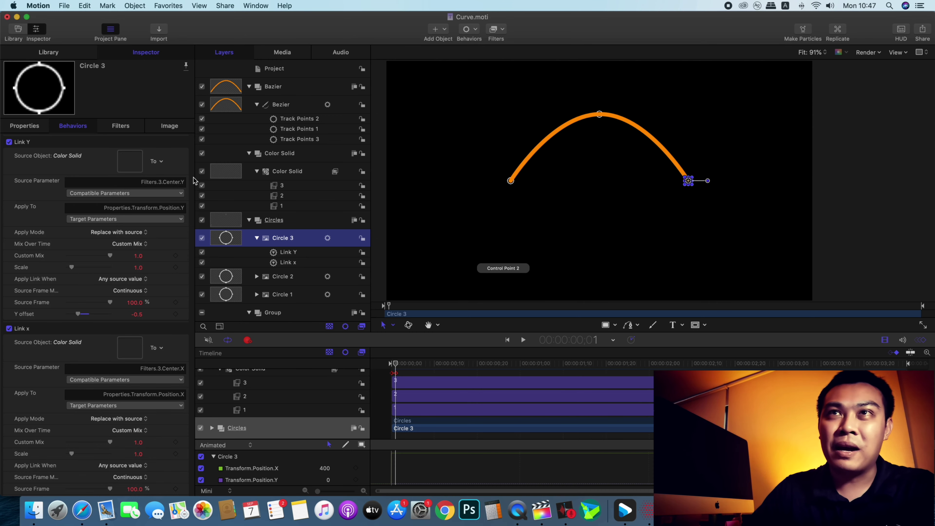
left_click(295, 186)
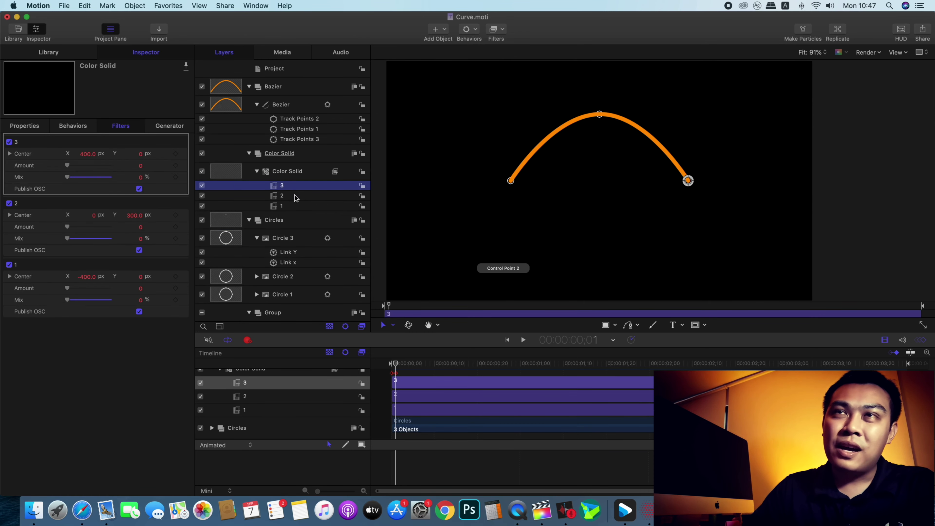
left_click(296, 197)
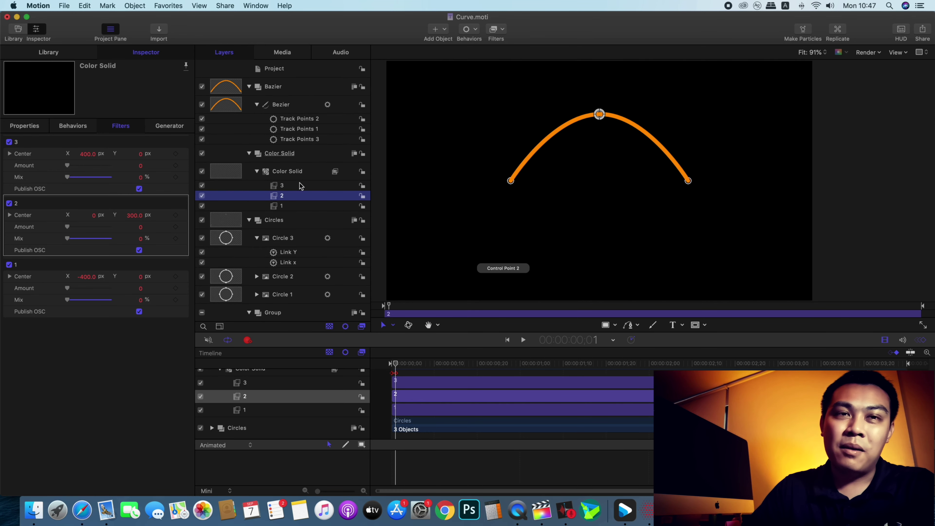
left_click(299, 172)
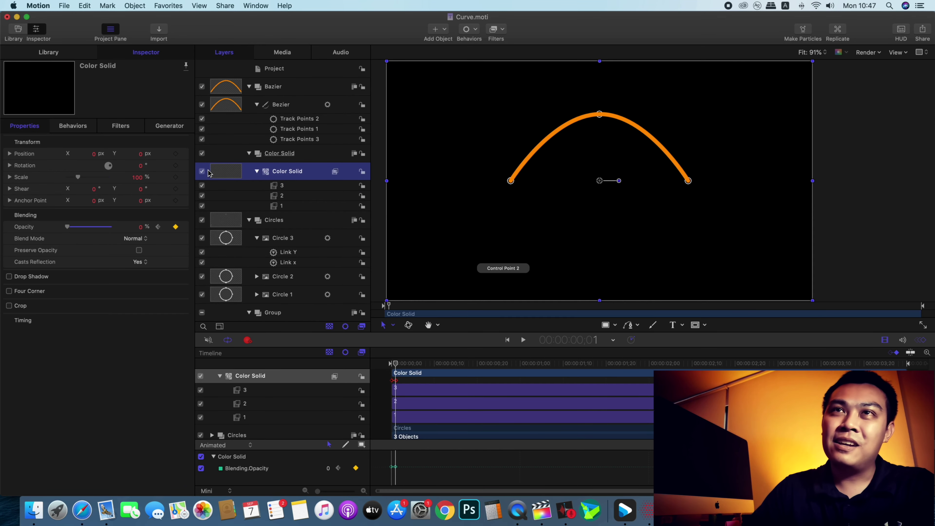
left_click(300, 187)
left_click(301, 173)
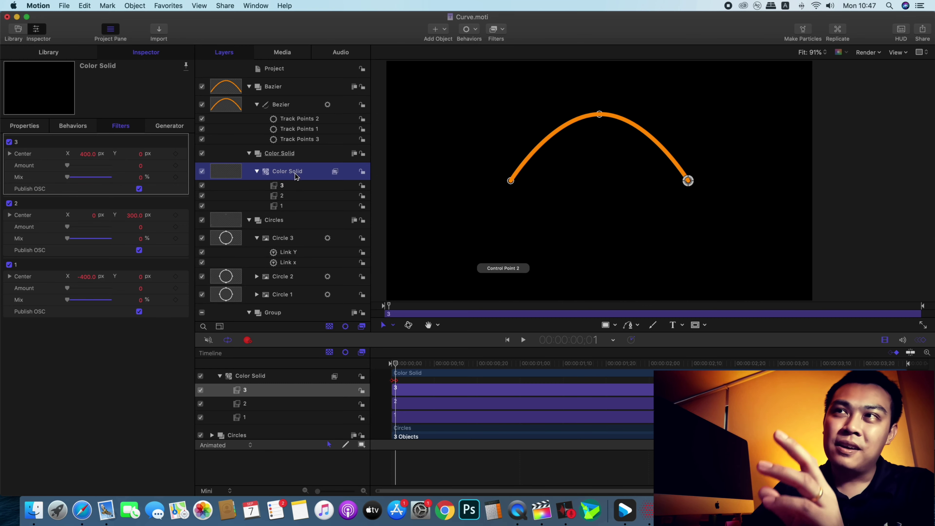
left_click(303, 186)
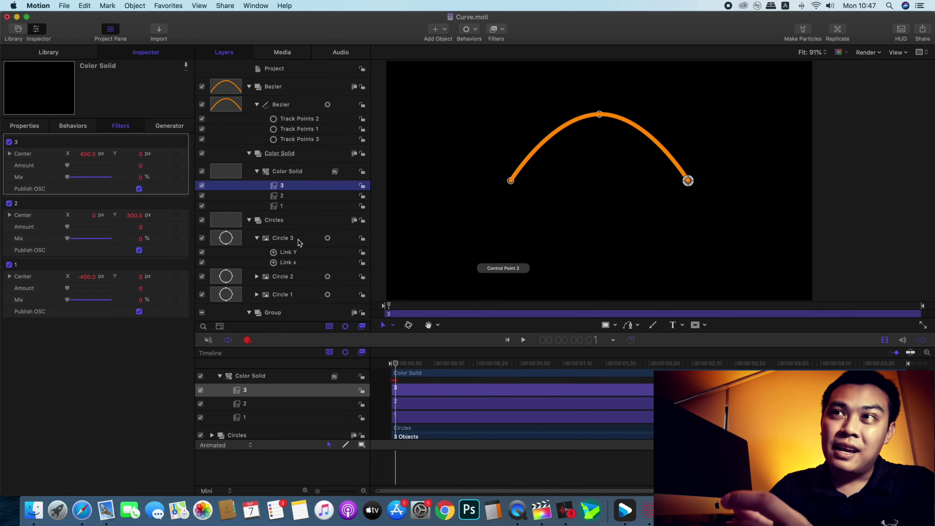
left_click(306, 241)
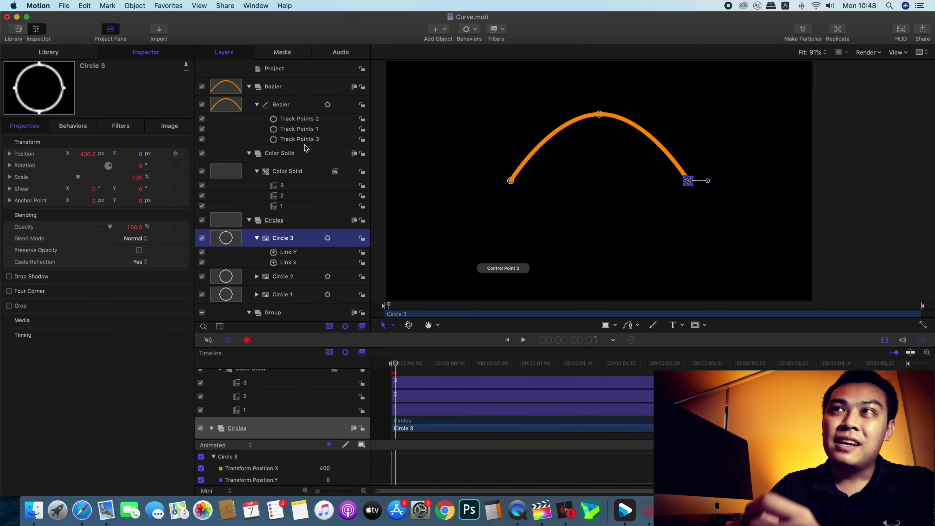
left_click(309, 110)
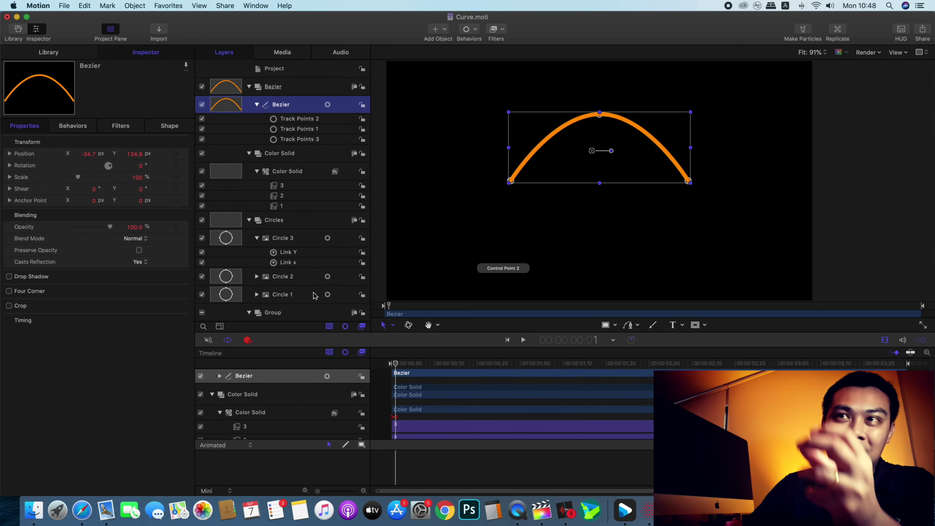
Step: Check Circle 2, toggle Circle 3 off and on, then switch off the Circles group
left_click(232, 277)
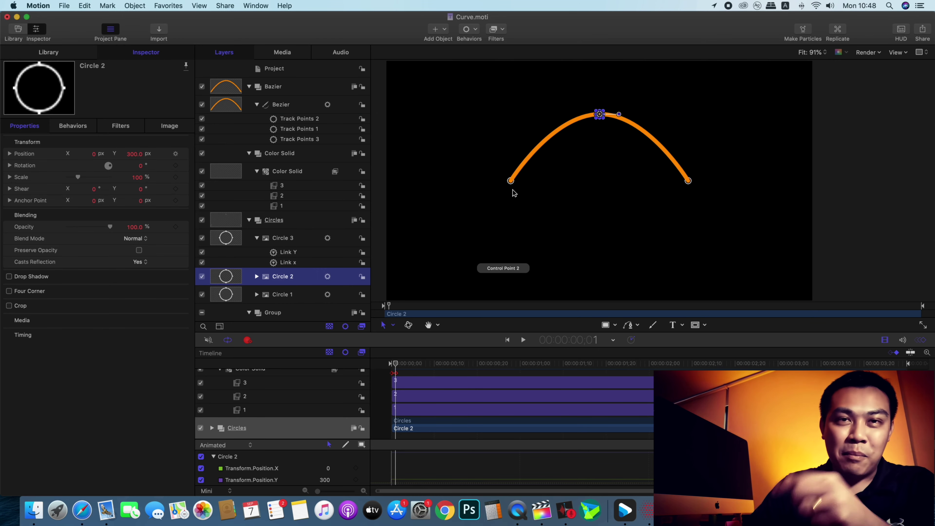
left_click(201, 238)
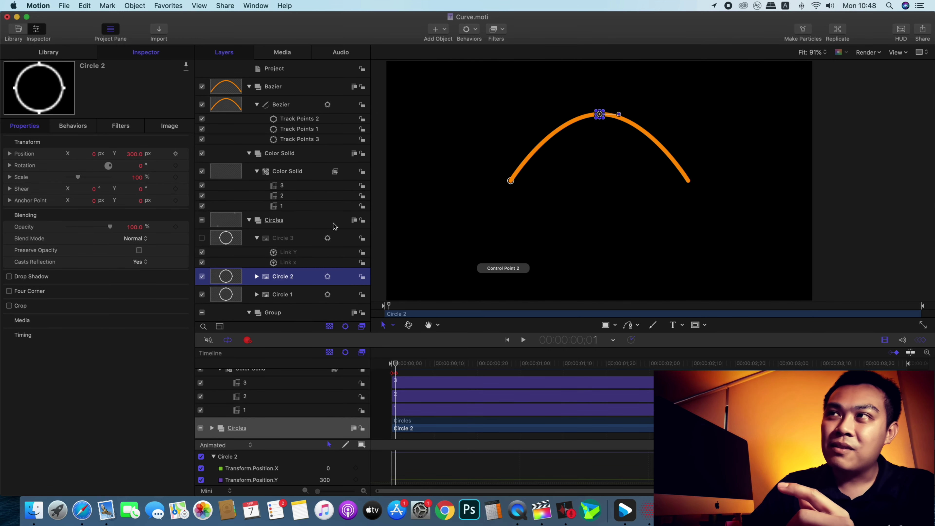
left_click(288, 244)
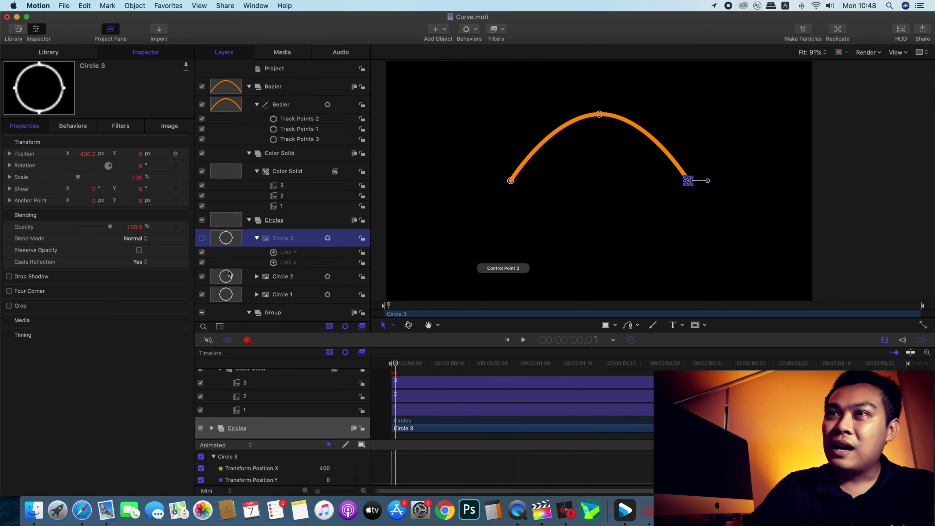
left_click(202, 238)
left_click(202, 220)
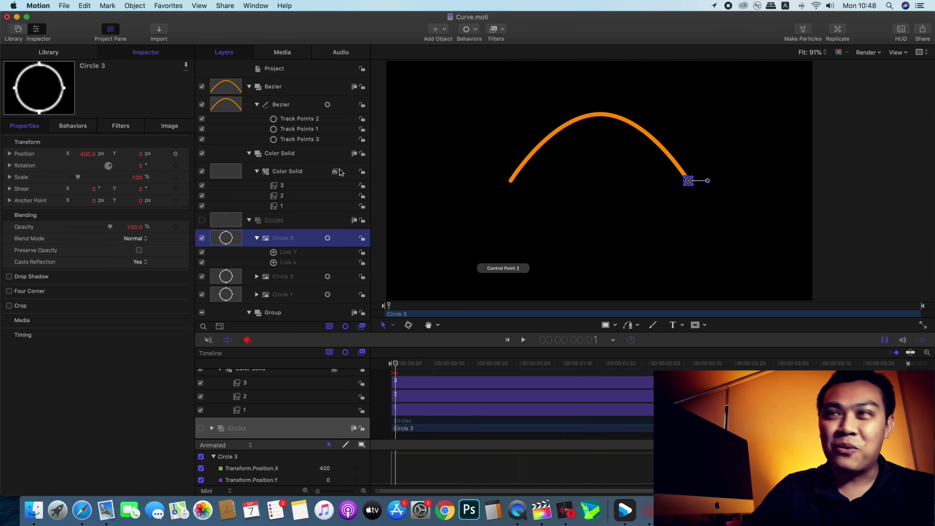
left_click(293, 70)
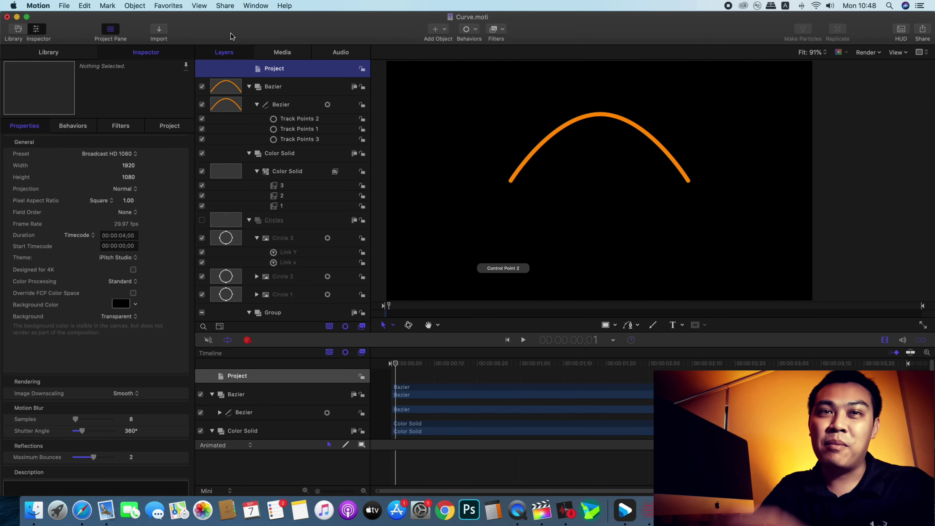
Step: Save the Curve project and open the Project Browser with Option-Command-N
key("super+s")
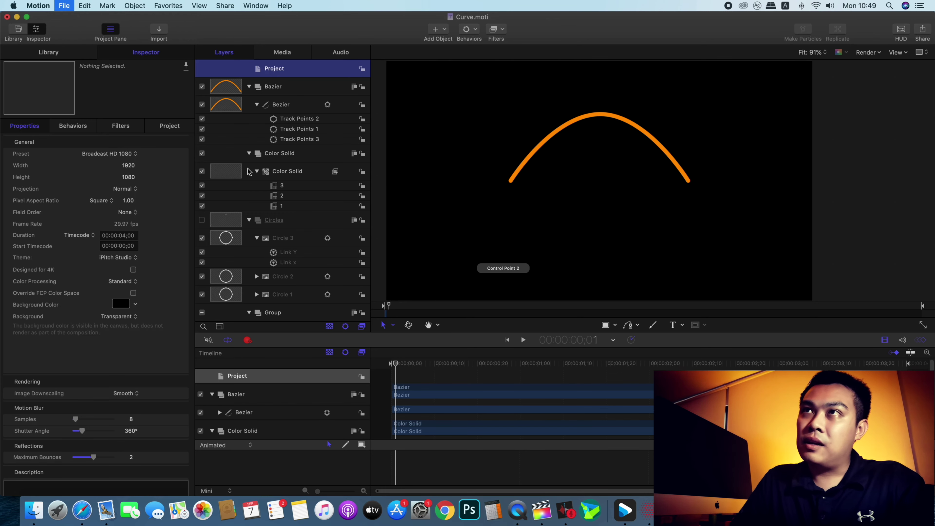
key("Escape")
key("alt+super+n")
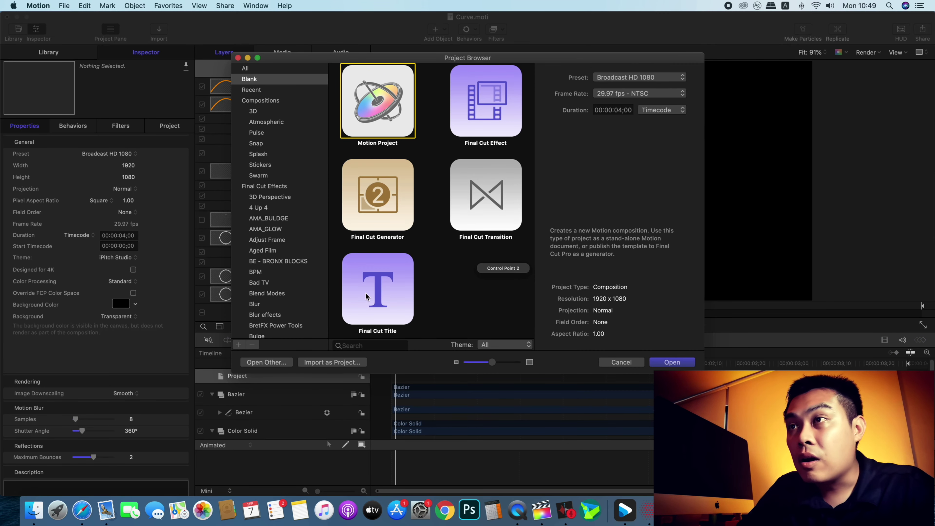
Step: Create a Final Cut Title project using the Broadcast HD 1080 preset
left_click(400, 260)
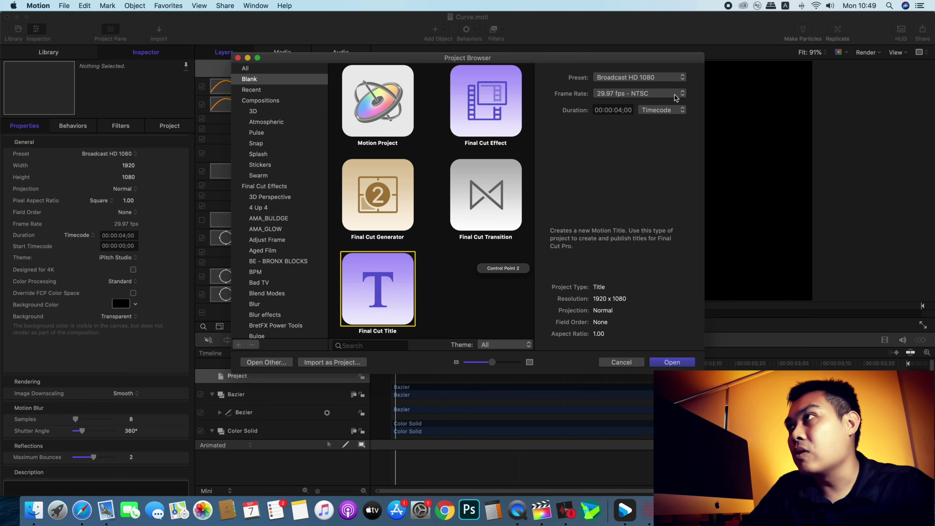
left_click(655, 81)
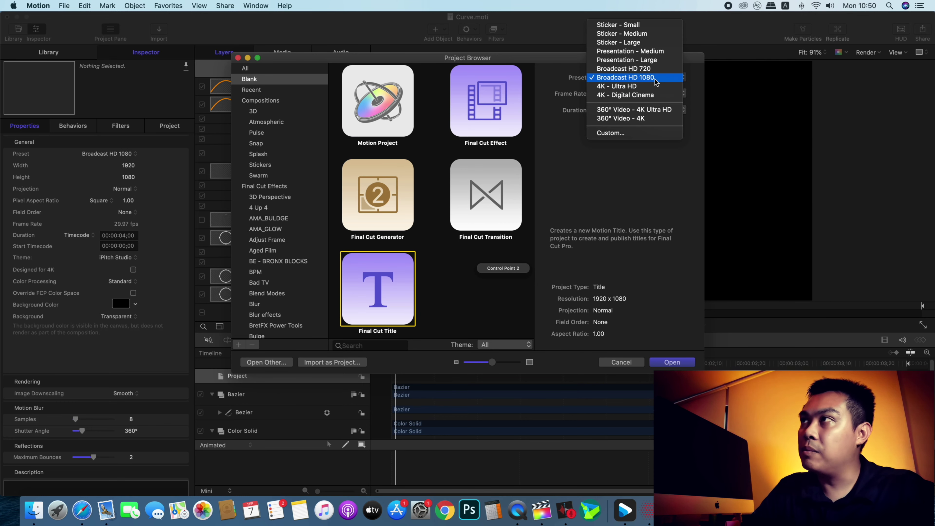
left_click(656, 81)
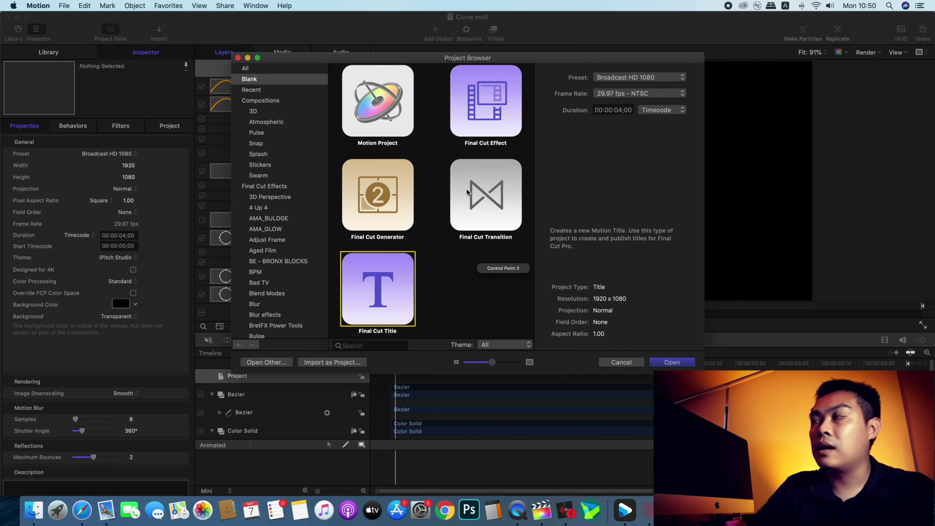
key("Return")
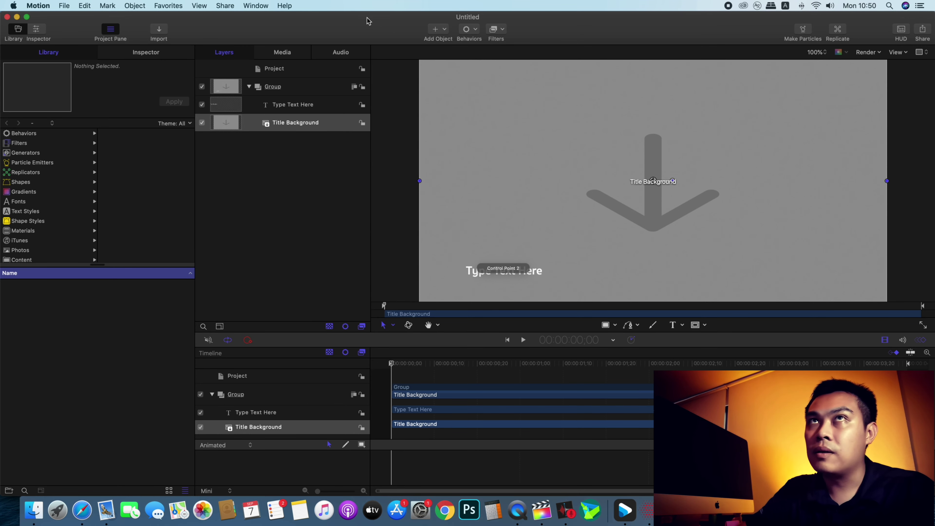
Step: Deselect Title Background, switch off the default Group, and select the Project row
left_click(68, 8)
left_click(68, 8)
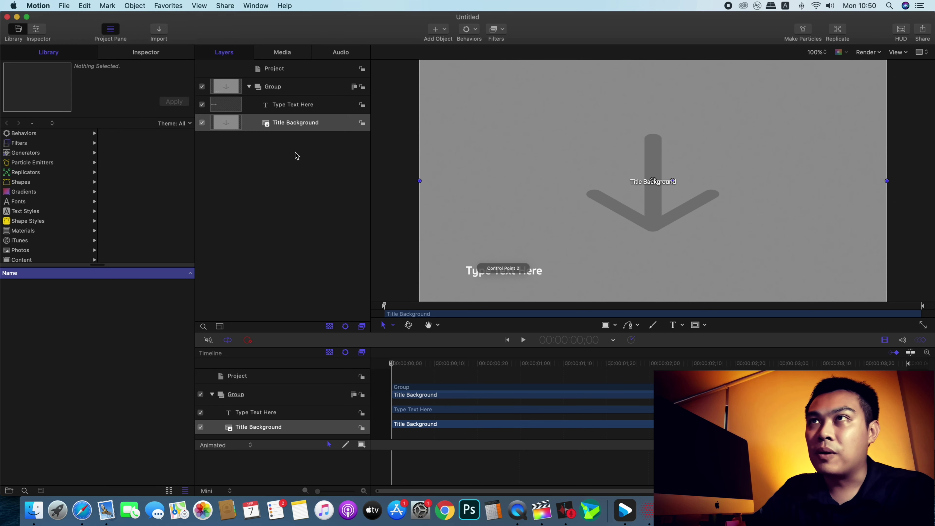
left_click(304, 169)
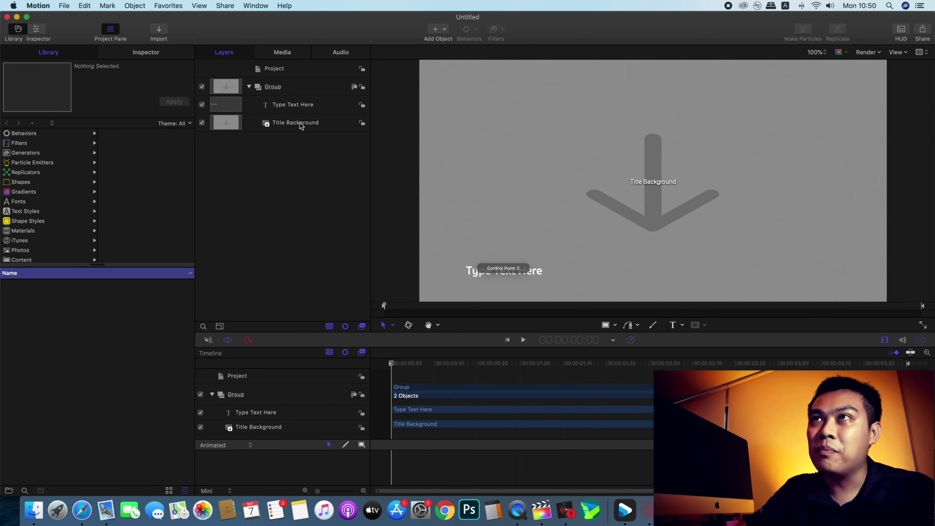
left_click(202, 87)
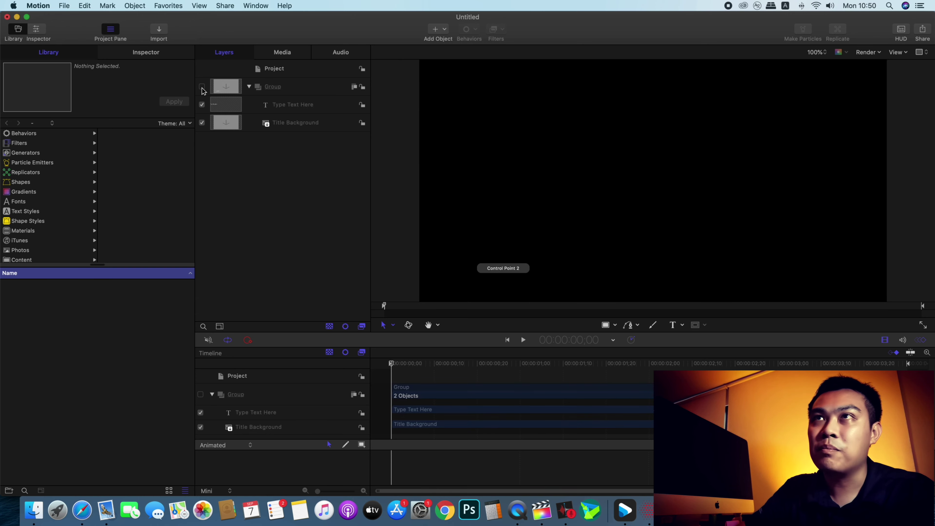
left_click(289, 90)
left_click(293, 151)
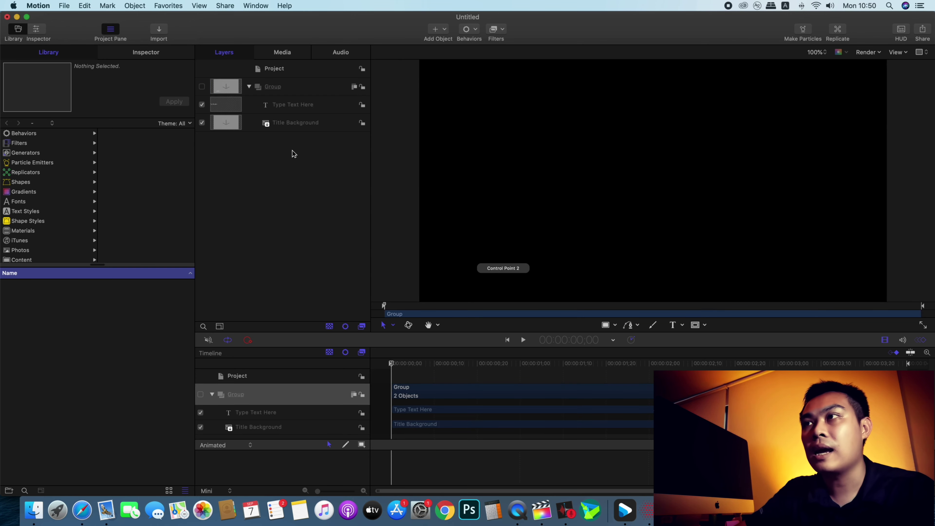
left_click(286, 71)
left_click(309, 188)
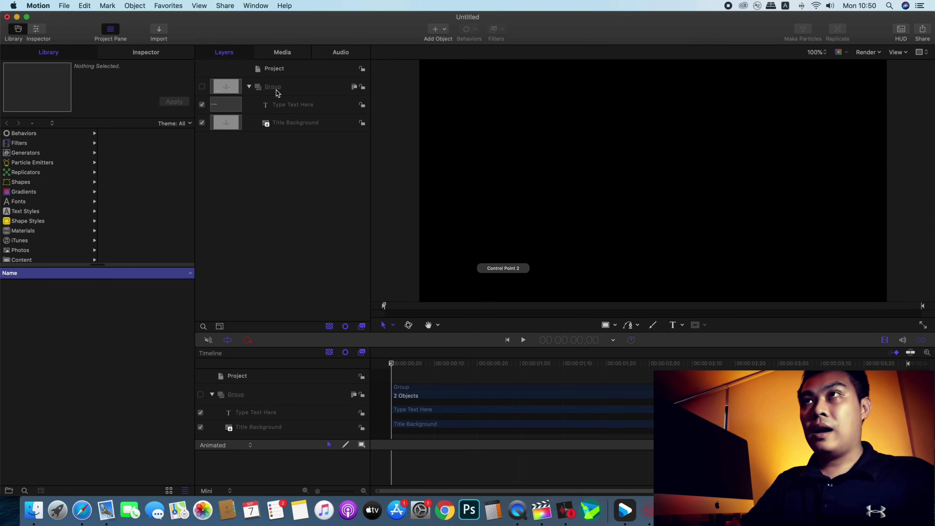
left_click(293, 72)
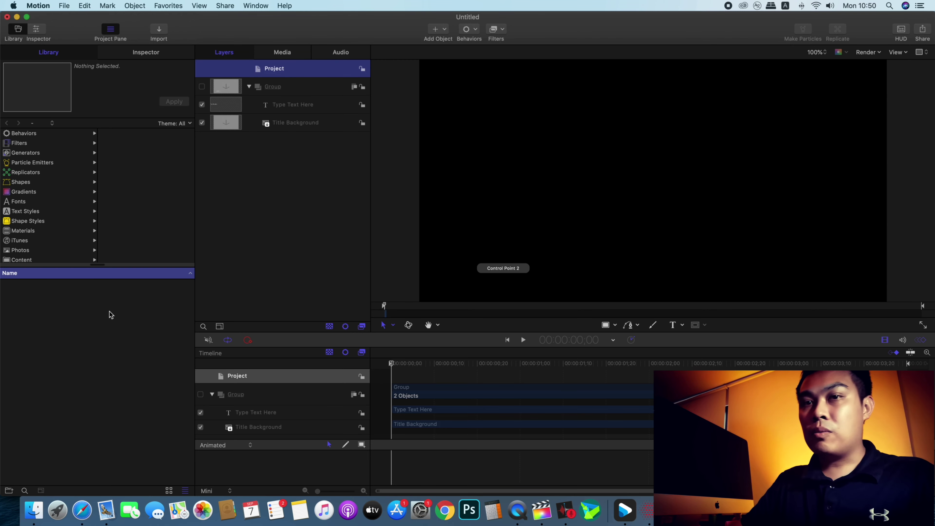
Step: Find Circle.png in the Finder Media folder and preview it
left_click(38, 491)
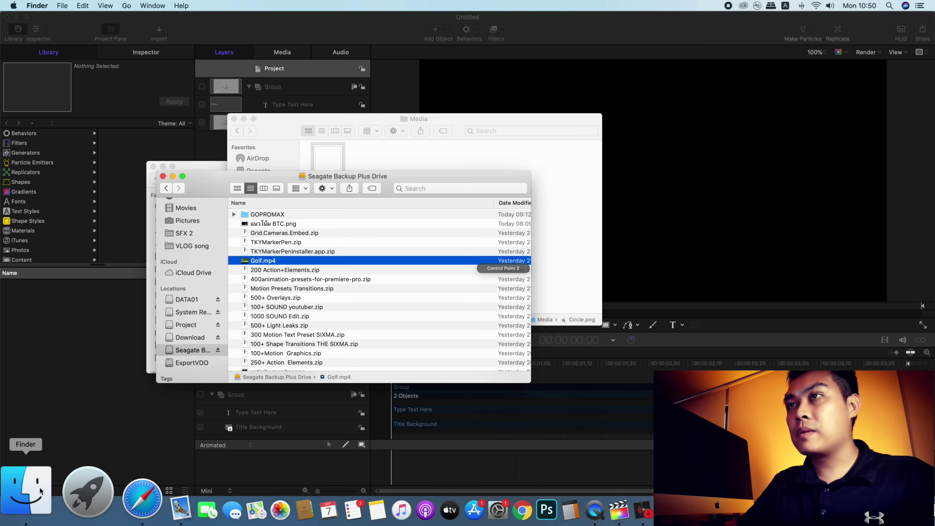
left_click(288, 118)
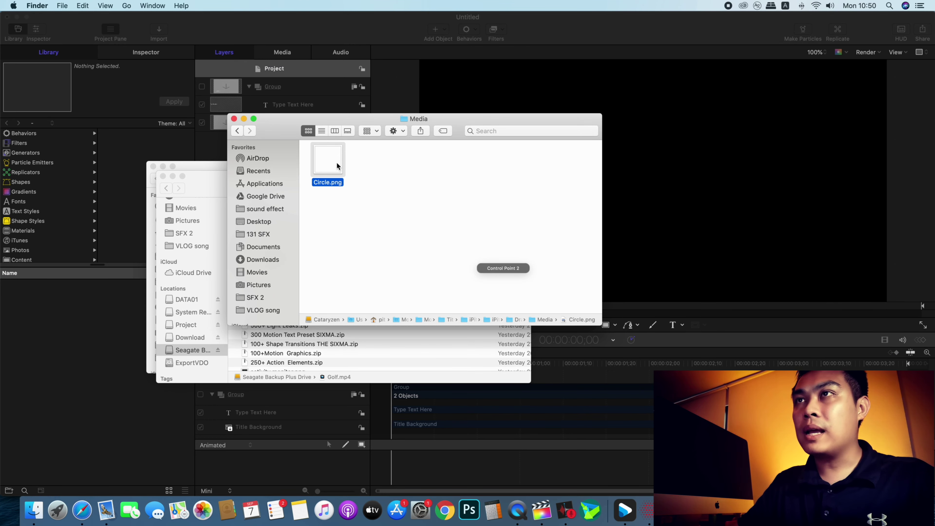
key("space")
mouse_move(767, 137)
left_mouse_down()
mouse_move(173, 118)
mouse_move(103, 71)
left_mouse_up()
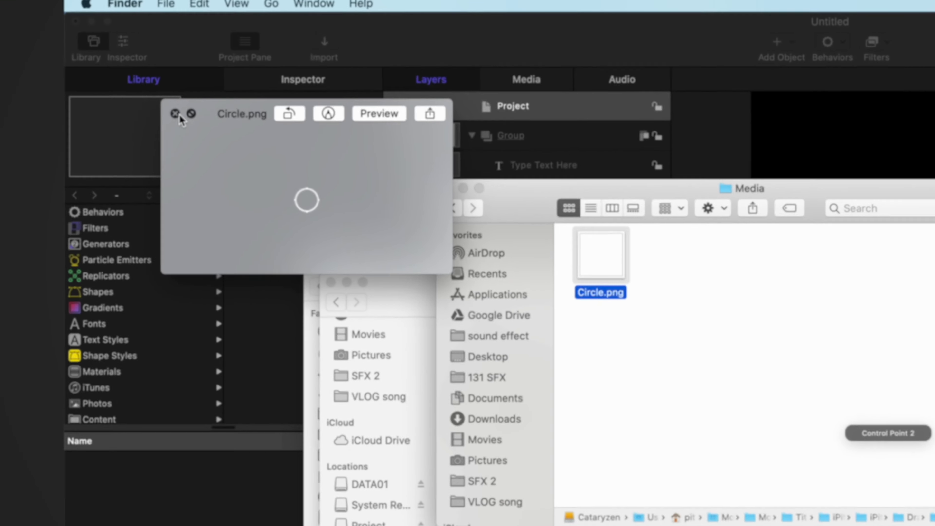
left_click(177, 114)
Step: Drag Circle.png into the Motion title project as a layer and return to Motion
left_click_drag(538, 204, 590, 290)
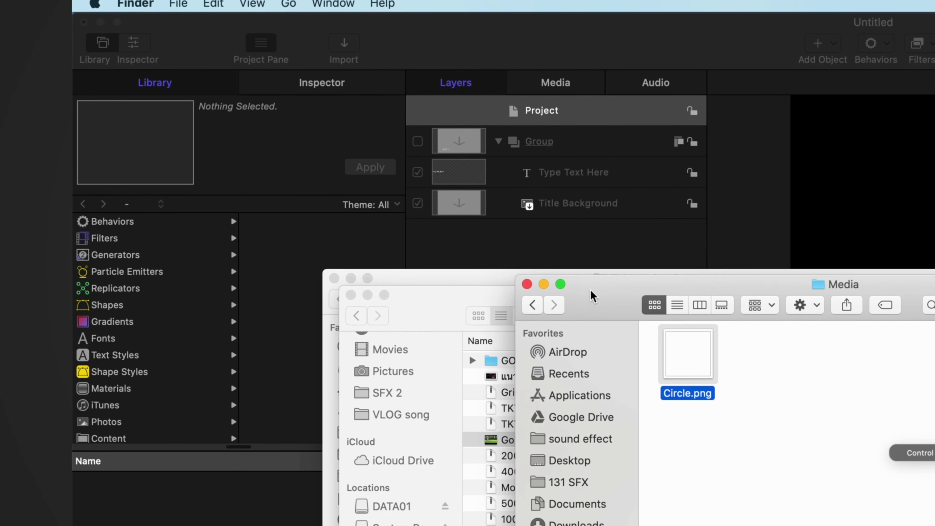
left_click_drag(704, 369, 509, 228)
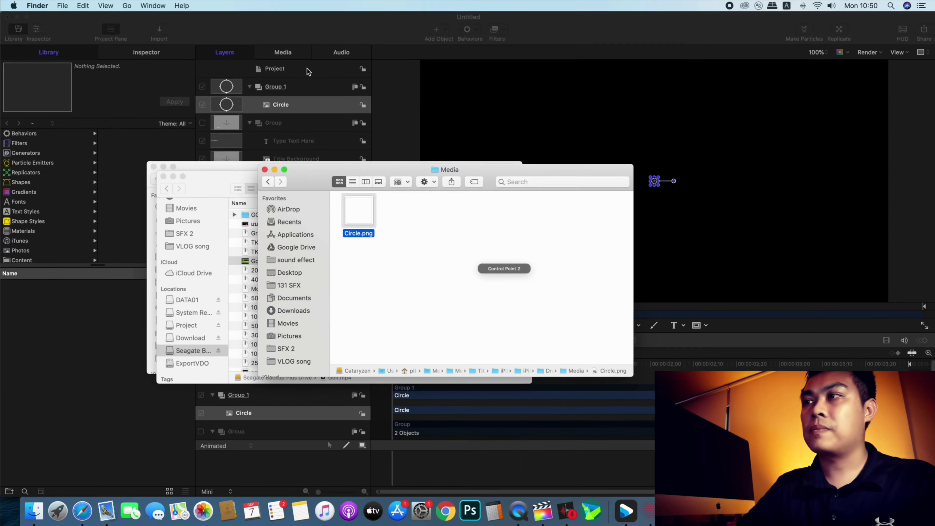
left_click(367, 135)
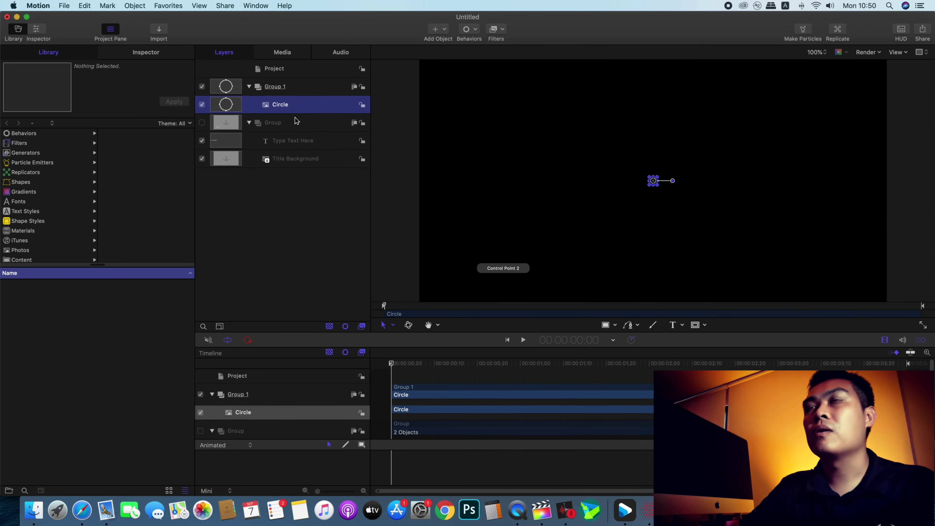
Step: Reset the Circle layer's Position parameter to 0, 0 from the Inspector Properties
left_click(654, 185)
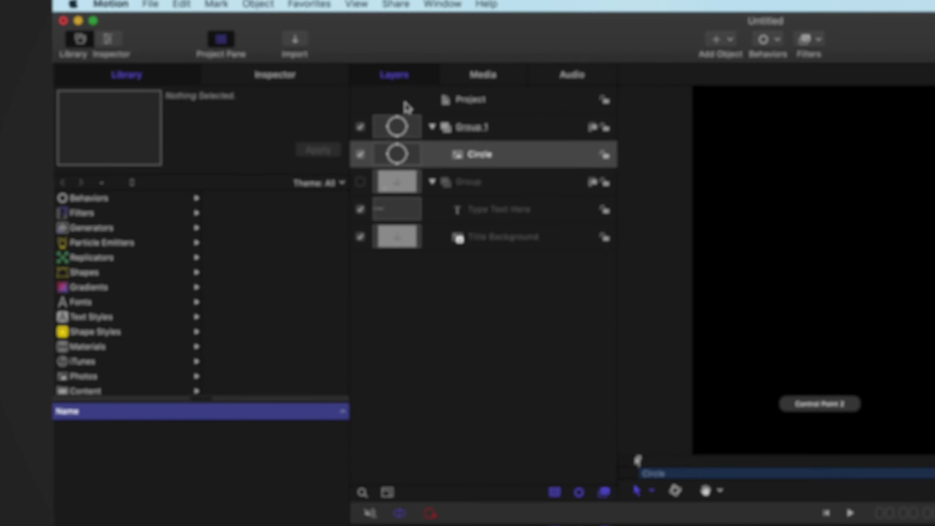
left_click(319, 92)
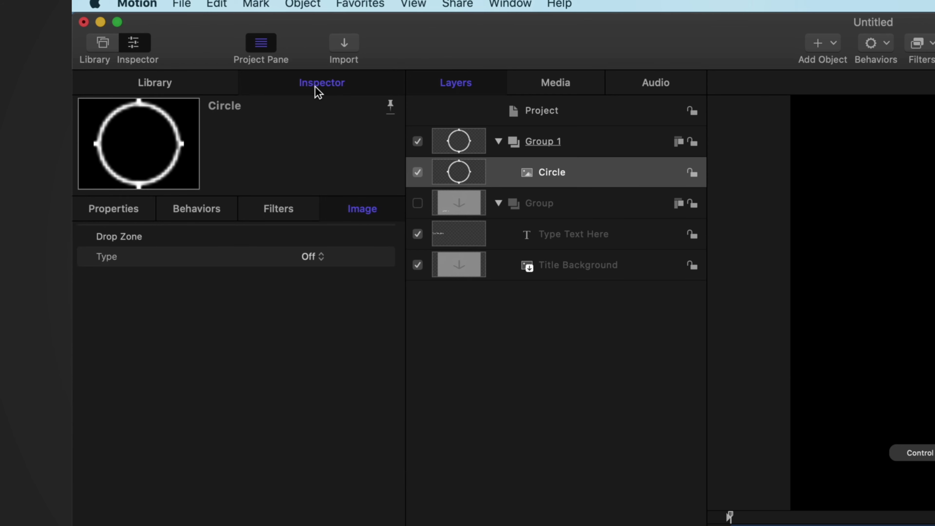
left_click(149, 87)
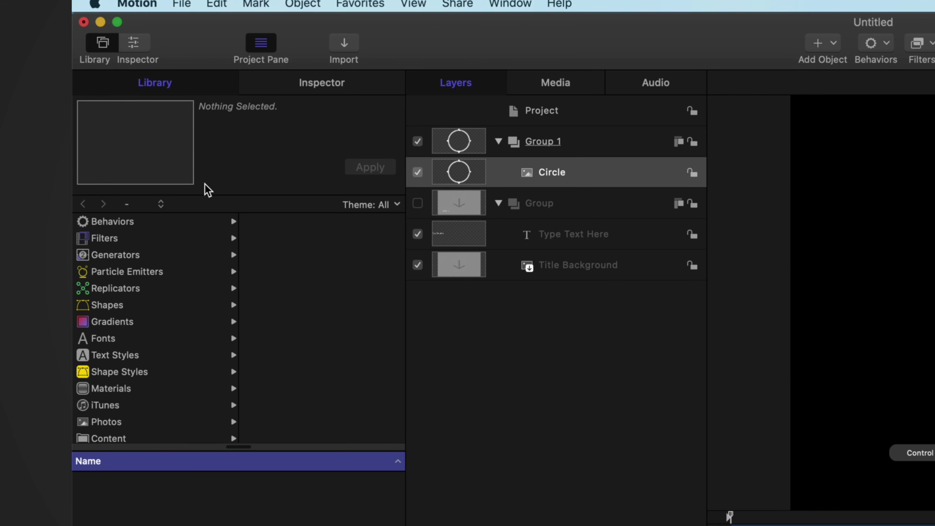
left_click(330, 89)
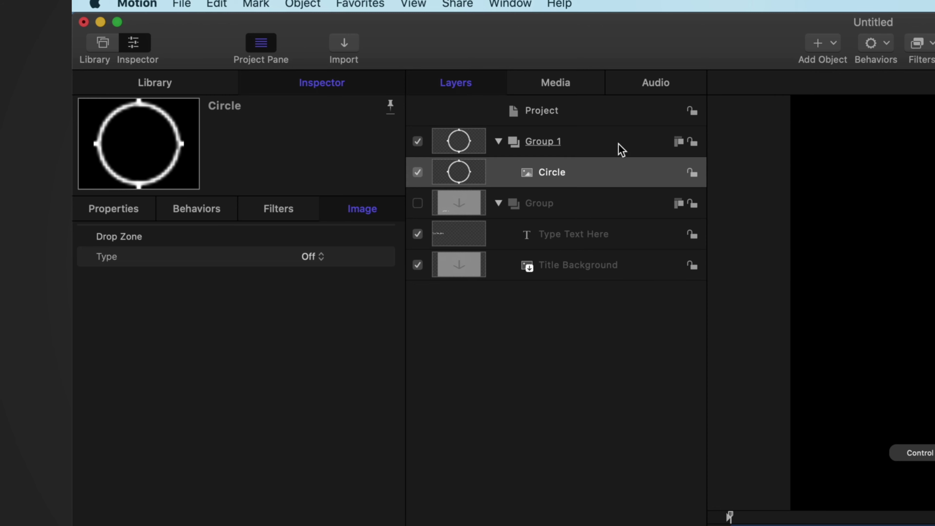
left_click(556, 175)
left_click(122, 215)
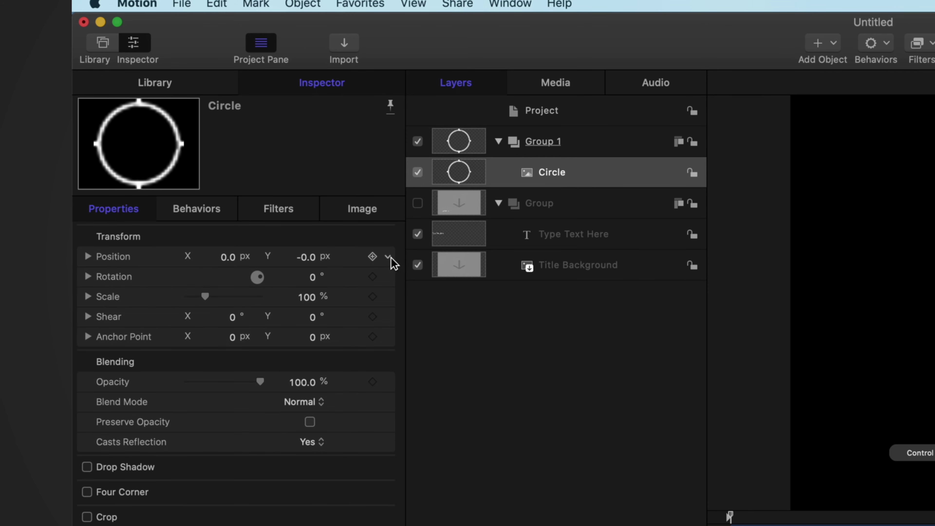
left_click(388, 257)
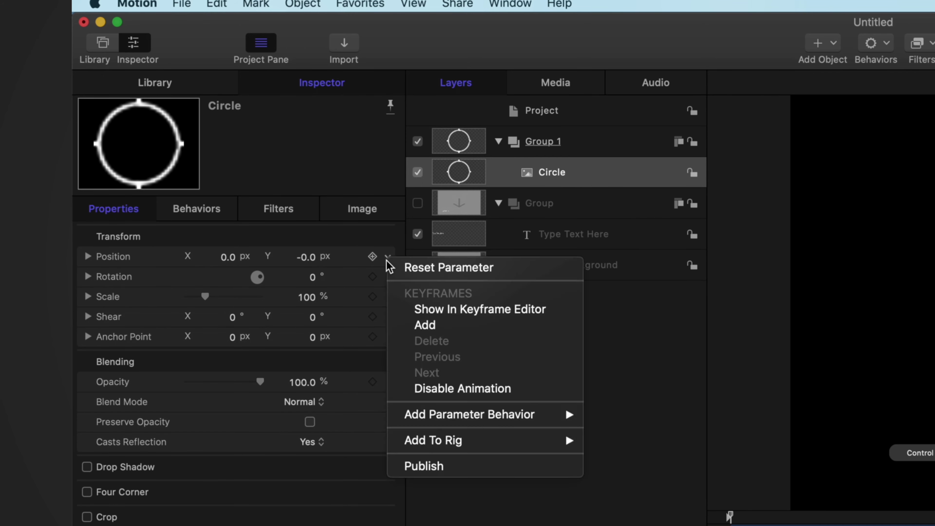
left_click(434, 268)
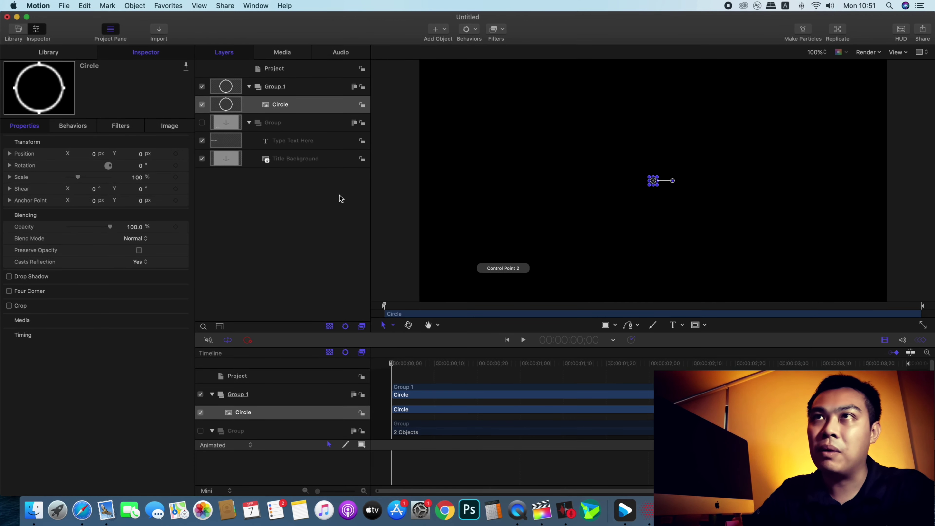
left_click(305, 105)
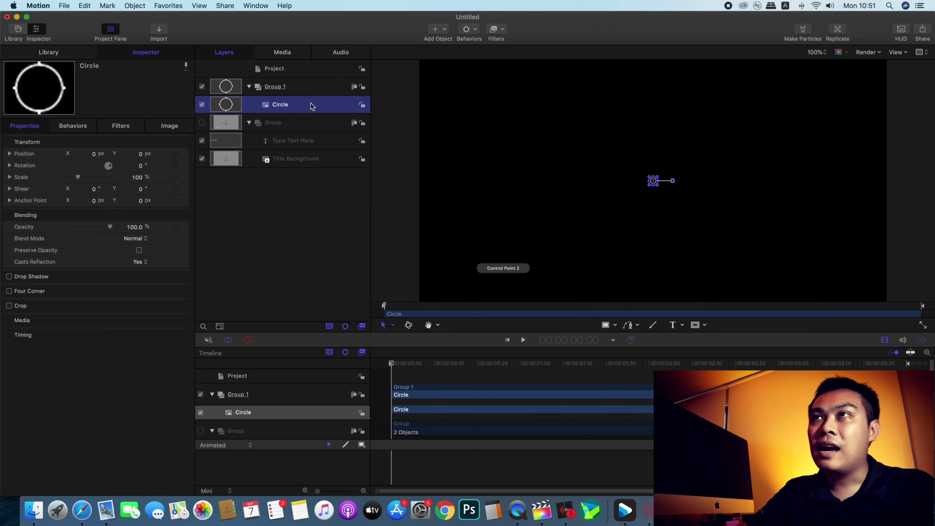
Step: Add a Color Solid generator from Add Object > Generators to Group 1
left_click(437, 30)
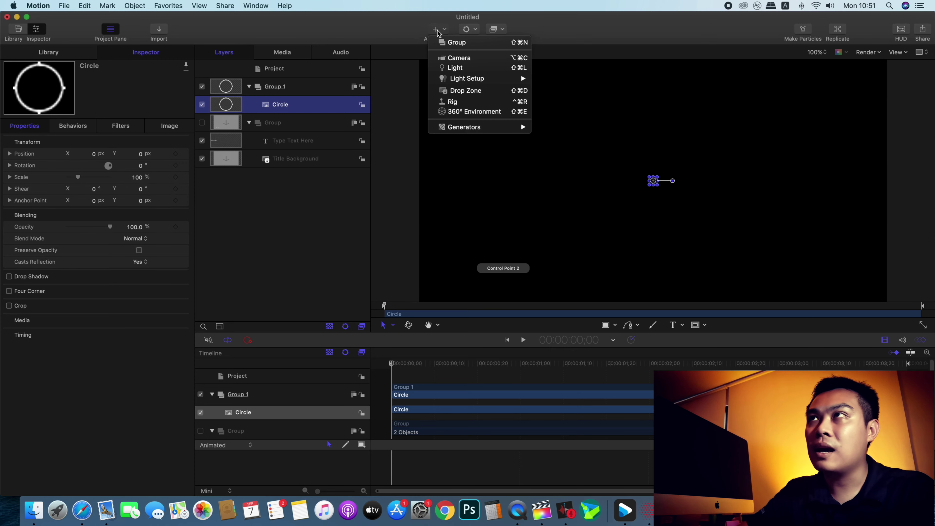
mouse_move(472, 128)
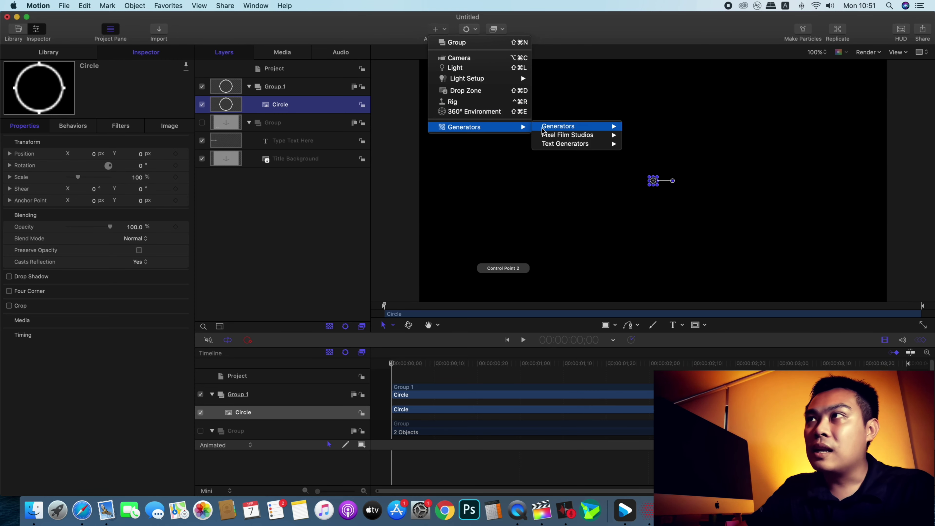
mouse_move(584, 129)
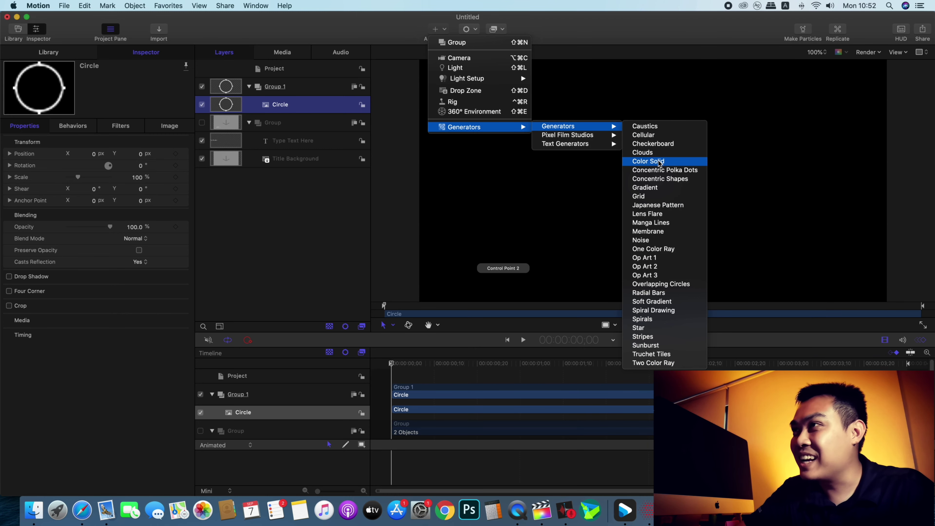
left_click(659, 162)
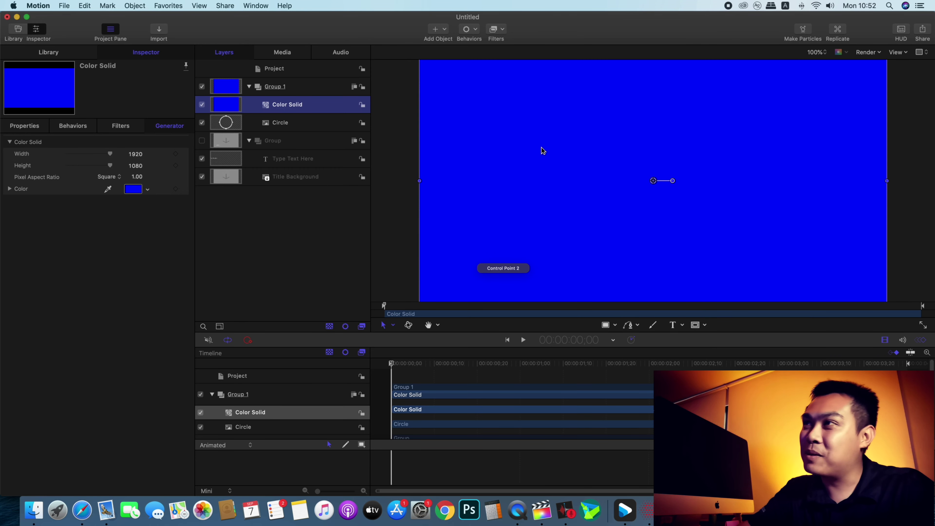
Step: Lower the Color Solid layer's opacity to 0%
left_click(25, 127)
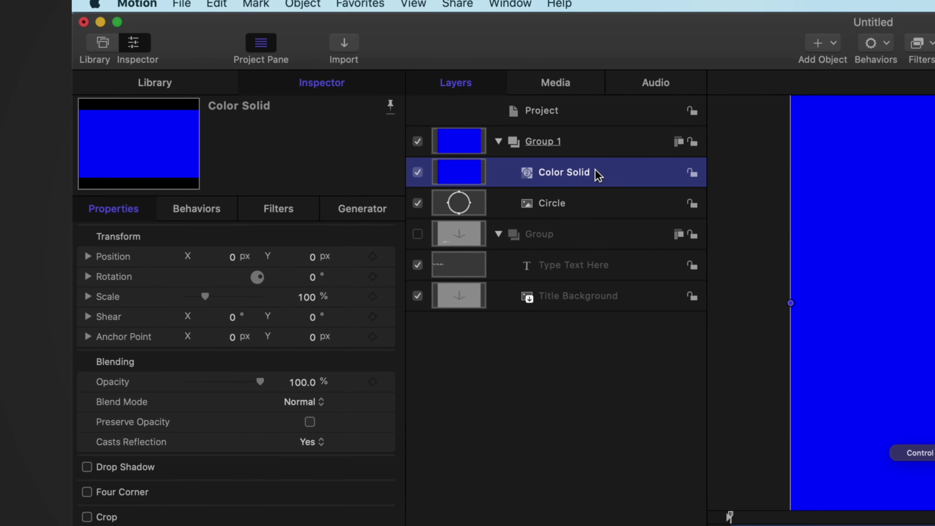
left_click(598, 175)
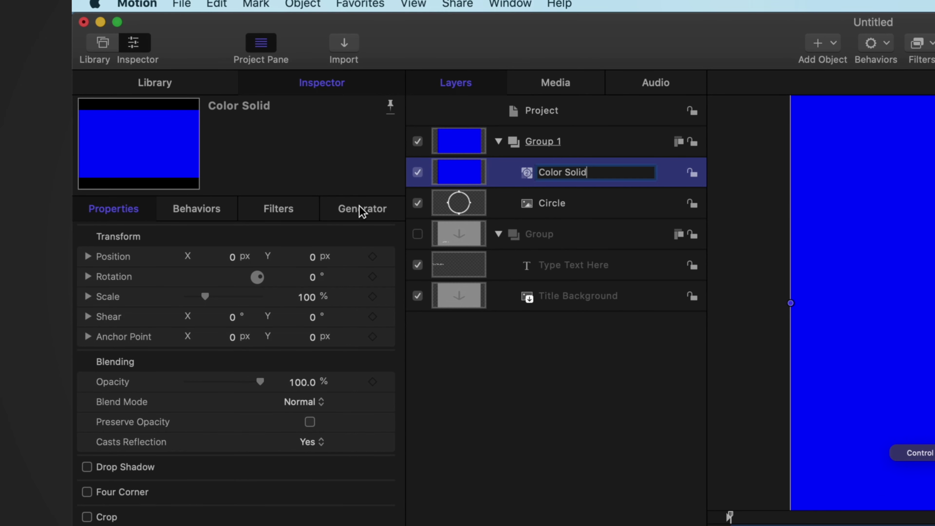
left_click(359, 209)
left_click(114, 215)
left_click_drag(263, 383, 126, 389)
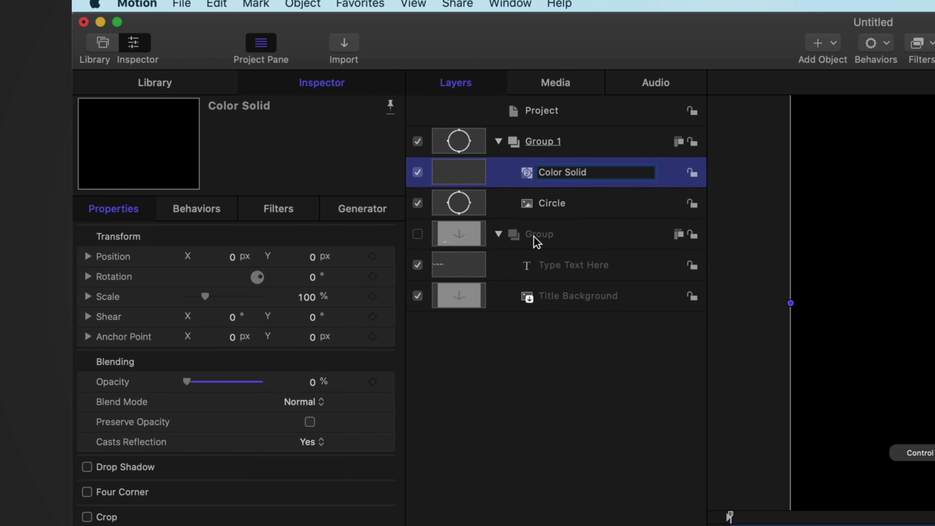
Step: Show the Color Solid's empty Filters list, keeping the layer name unchanged
left_click(673, 169)
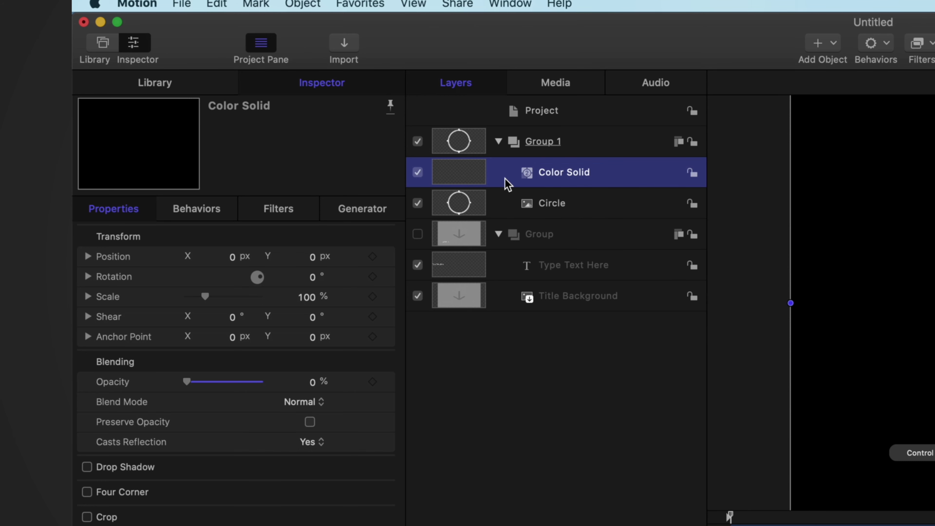
left_click(315, 217)
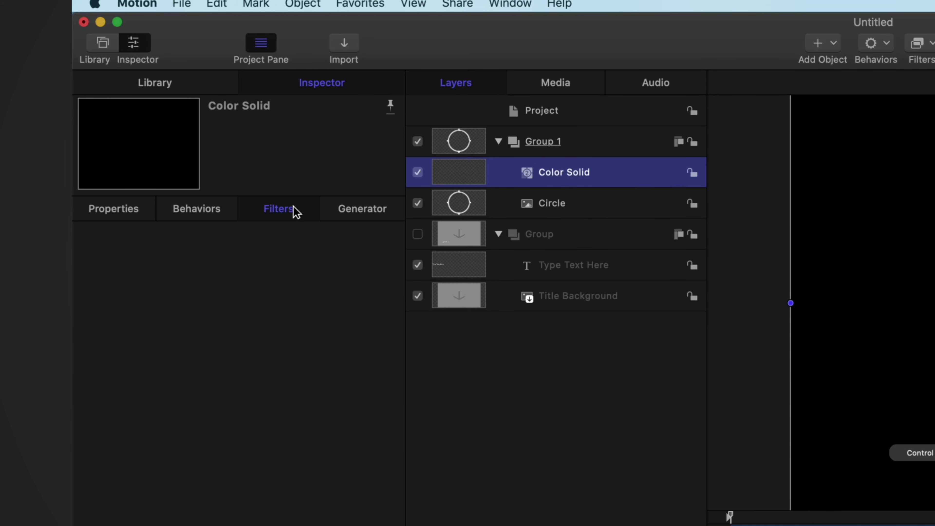
key("Return")
left_click(504, 177)
Step: Find Black Hole in the full Library Filters list and drag it onto Color Solid
left_click(185, 82)
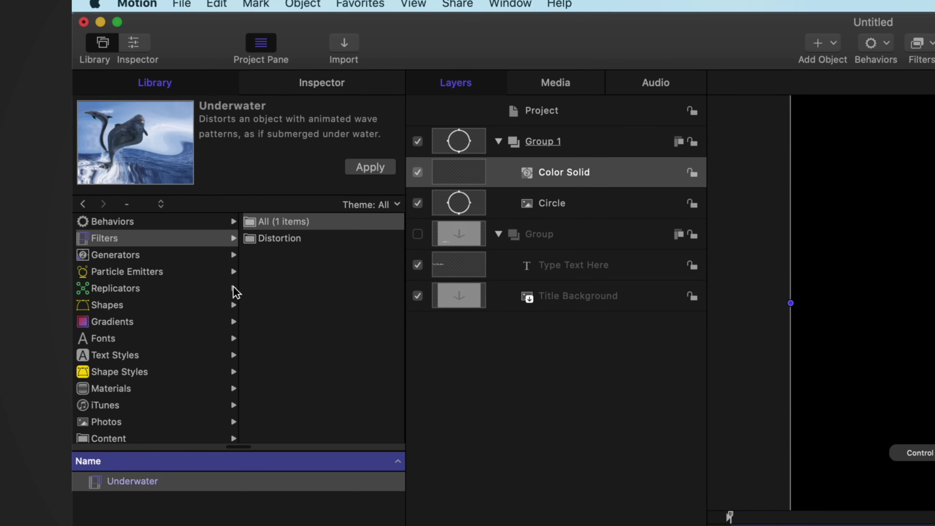
left_click(173, 242)
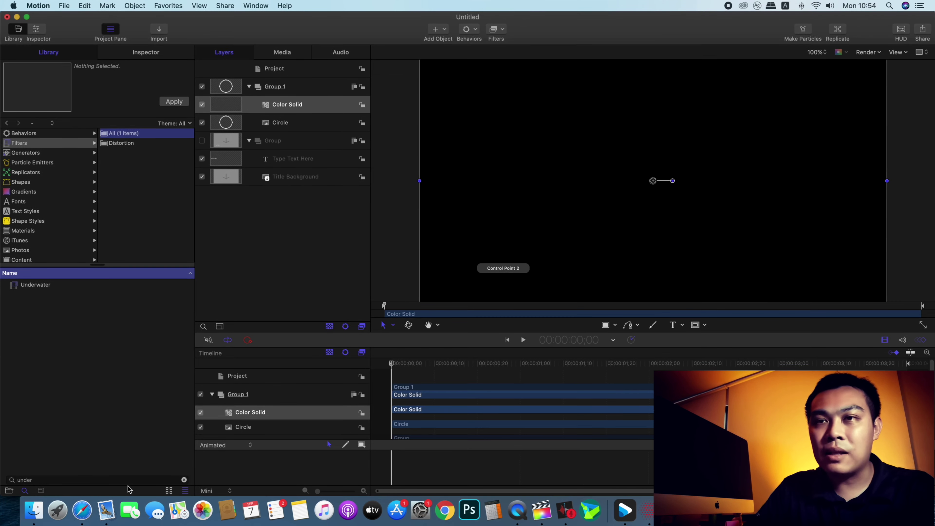
left_click(184, 479)
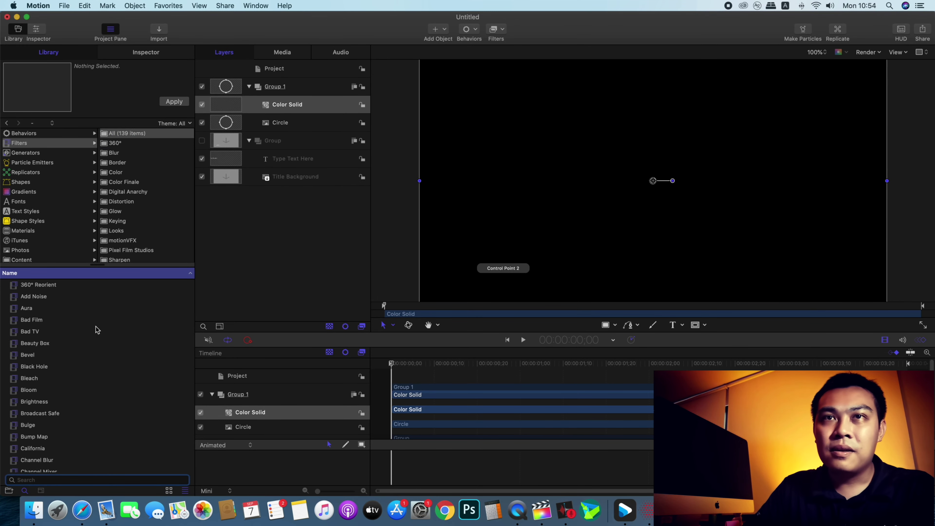
left_click(36, 367)
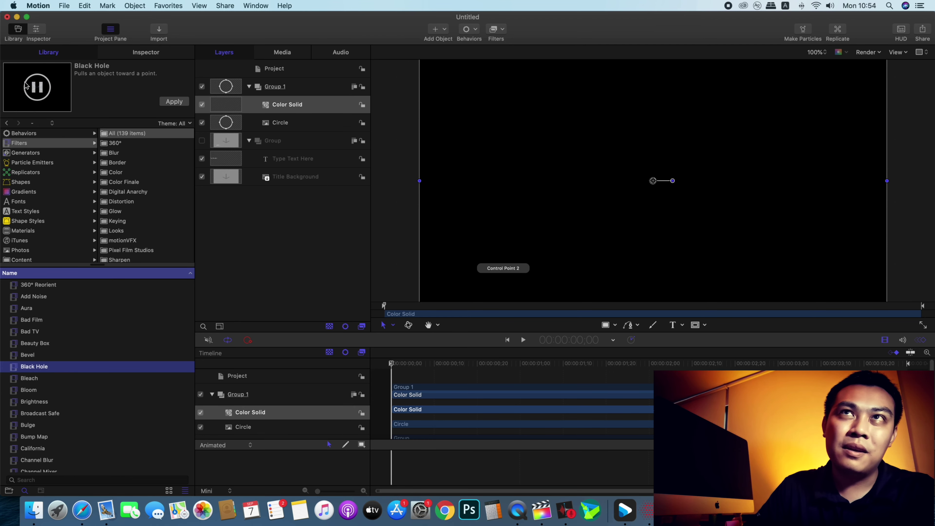
left_click(70, 354)
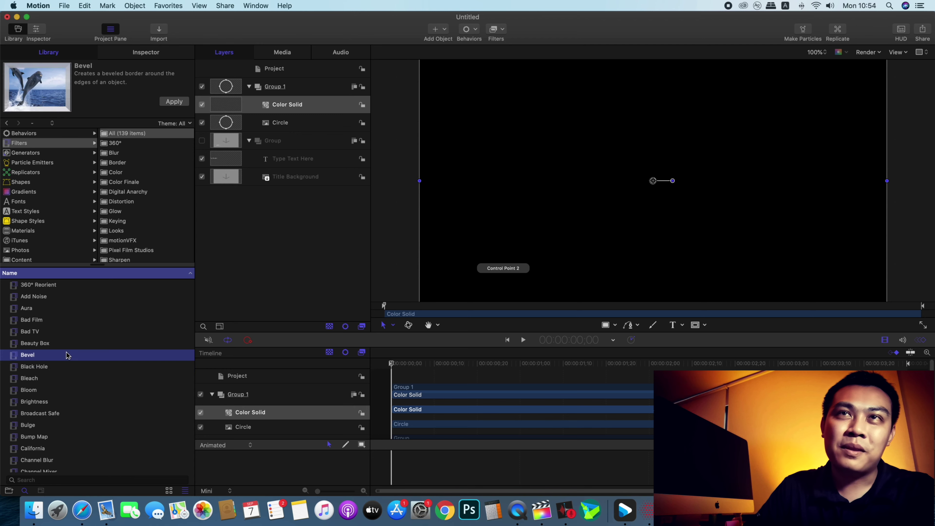
left_click(66, 367)
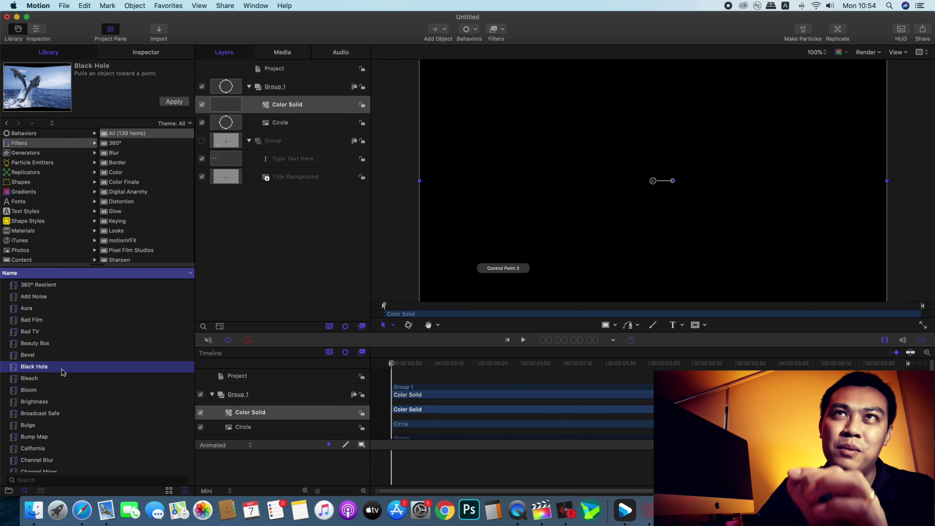
mouse_move(61, 372)
left_mouse_down()
mouse_move(192, 275)
mouse_move(305, 107)
left_mouse_up()
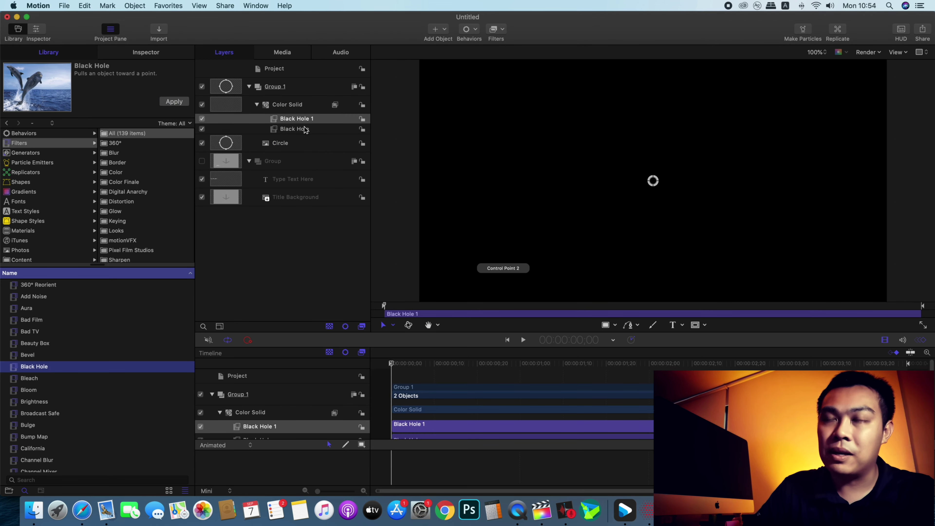
Step: Undo the duplicate Black Hole 1 filter and select the remaining Black Hole
key("super+z")
left_click(348, 122)
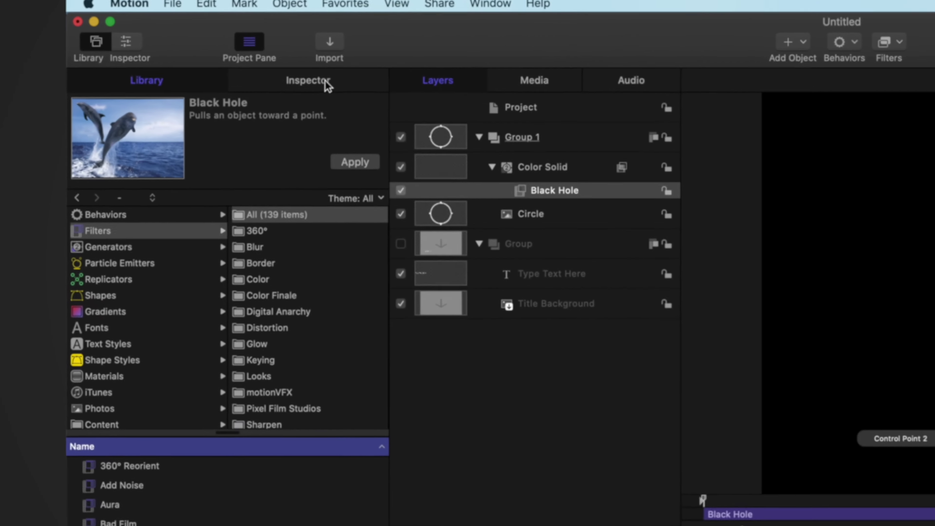
left_click(328, 82)
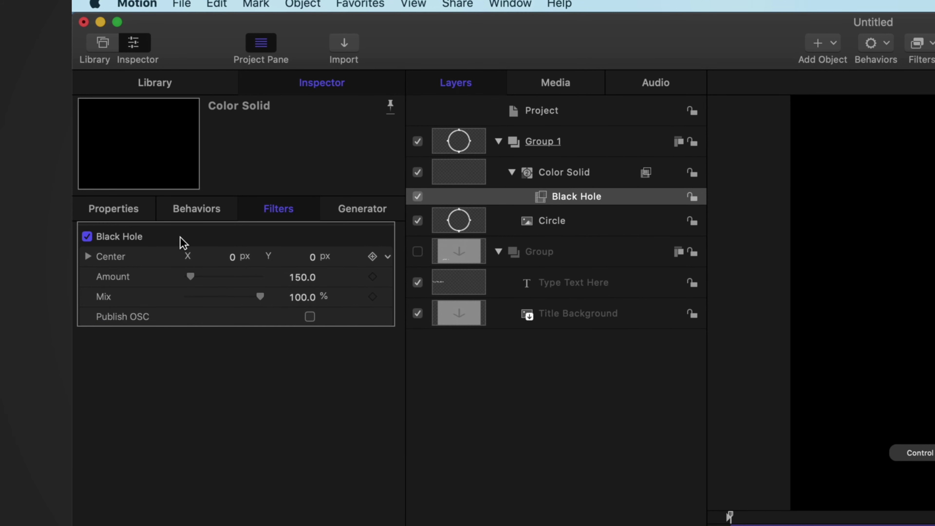
left_click(582, 173)
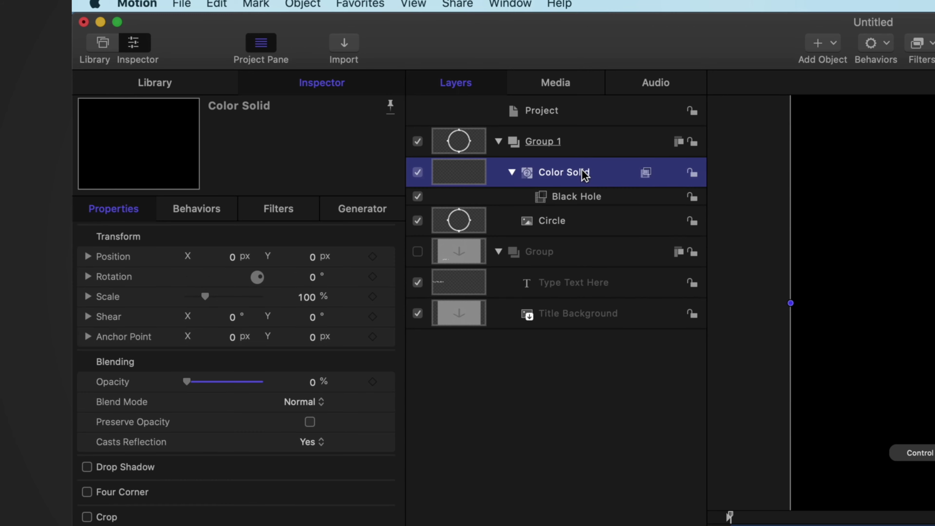
left_click(282, 210)
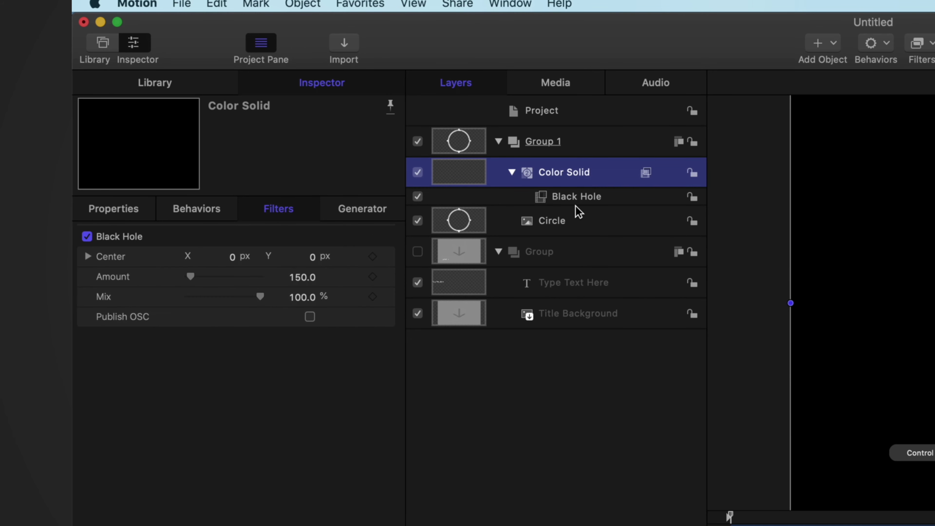
left_click(621, 203)
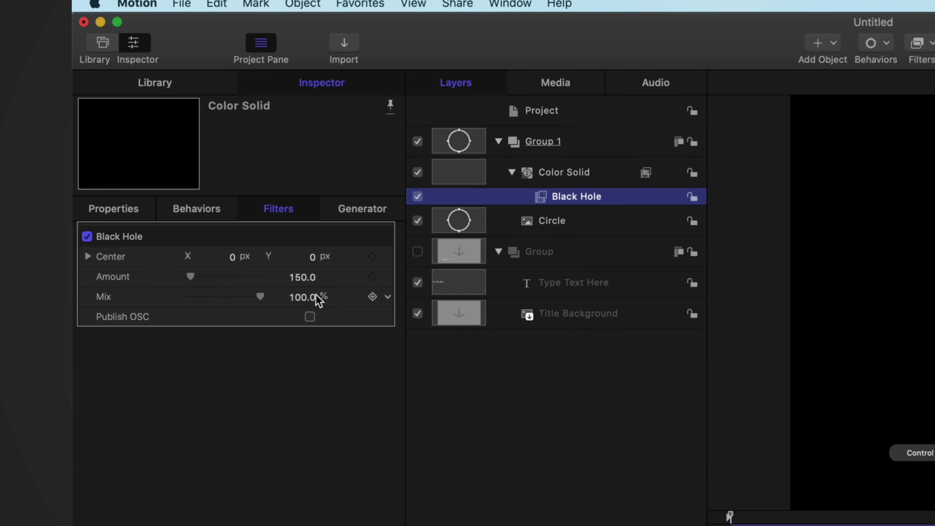
Step: Set the Black Hole filter's Center X to -400 px
left_click(88, 257)
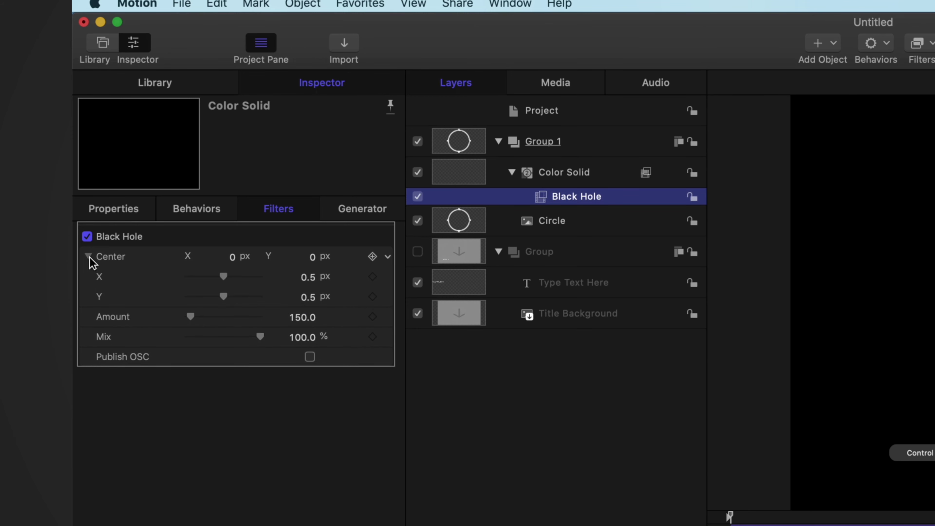
left_click(88, 257)
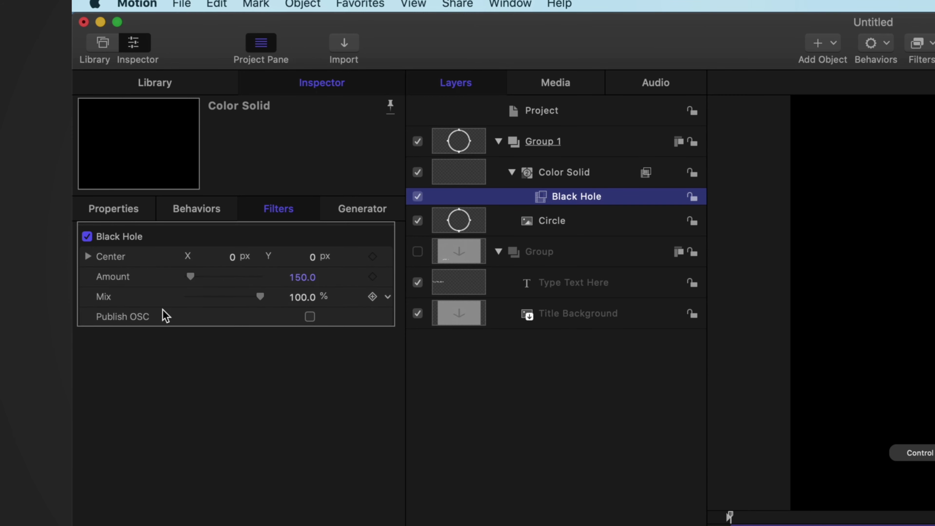
key("a")
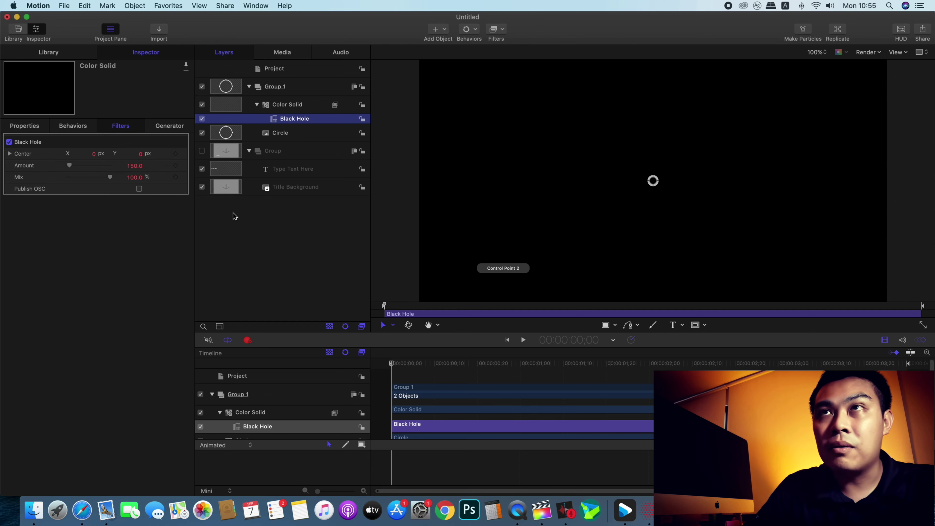
left_click(248, 341)
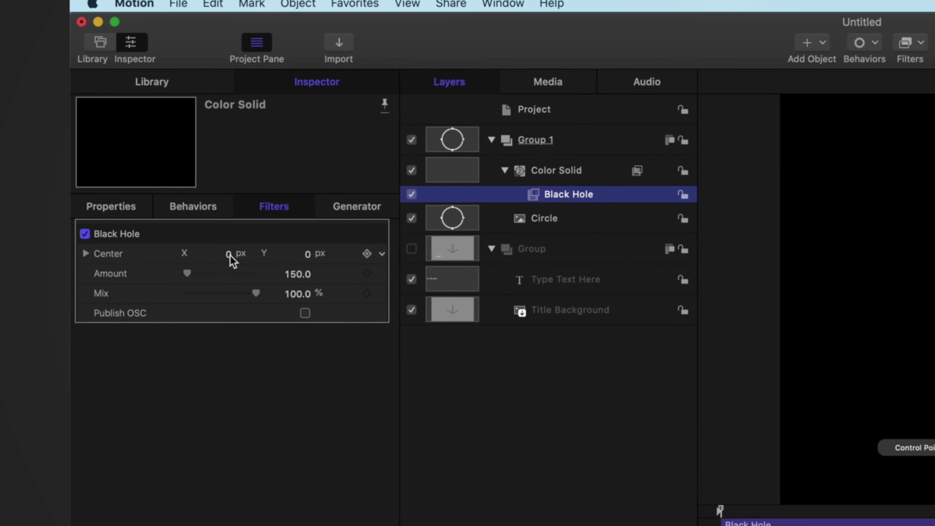
left_click(98, 158)
type("-400")
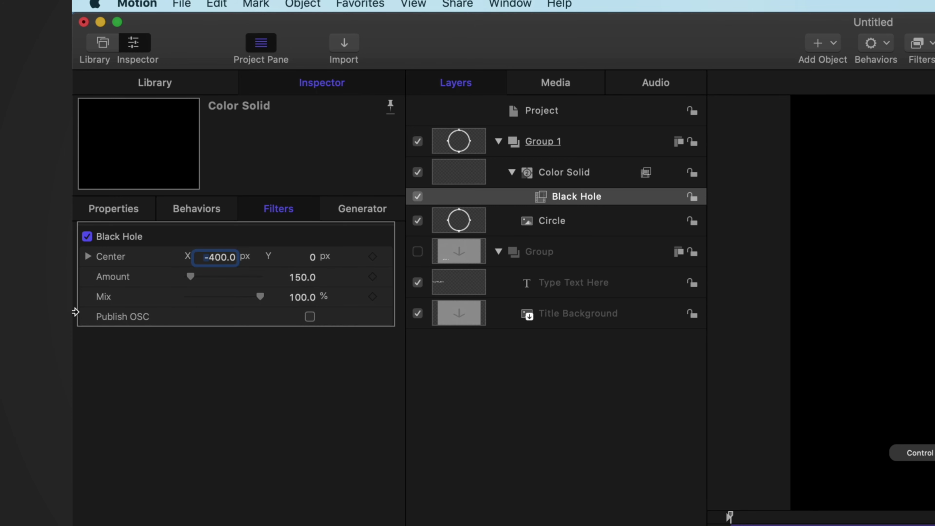
Step: Drag the Black Hole's Amount and Mix sliders down to 0
left_click_drag(190, 276, 157, 286)
left_click_drag(262, 296, 137, 309)
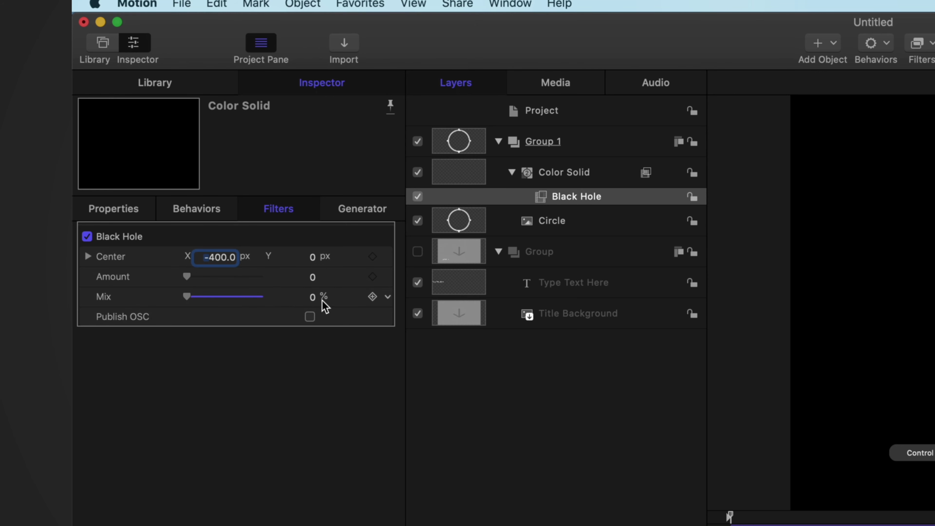
left_click(129, 262)
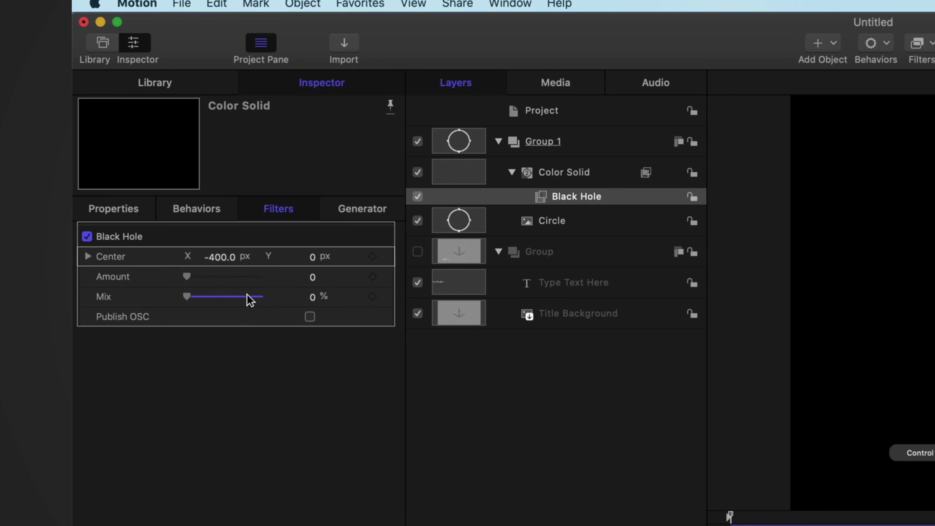
Step: Rename the Black Hole filter to '1'
left_click(578, 196)
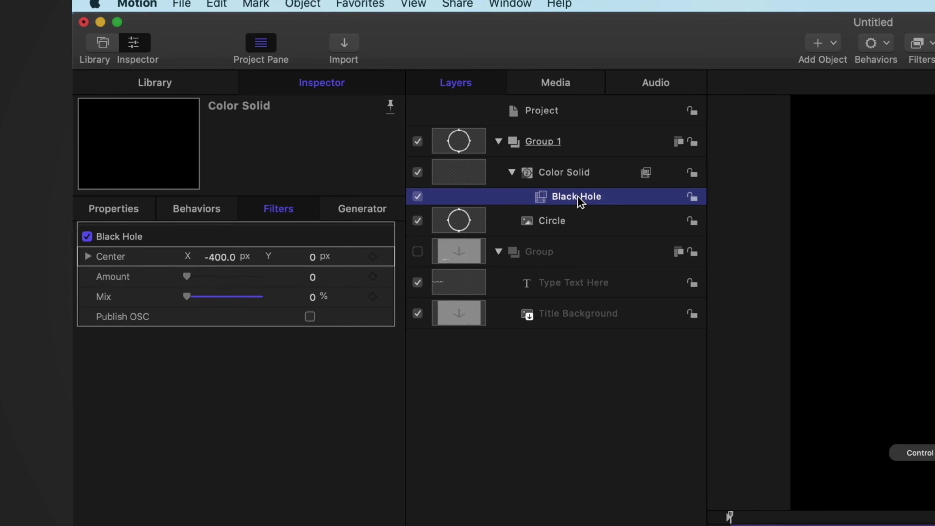
double_click(598, 198)
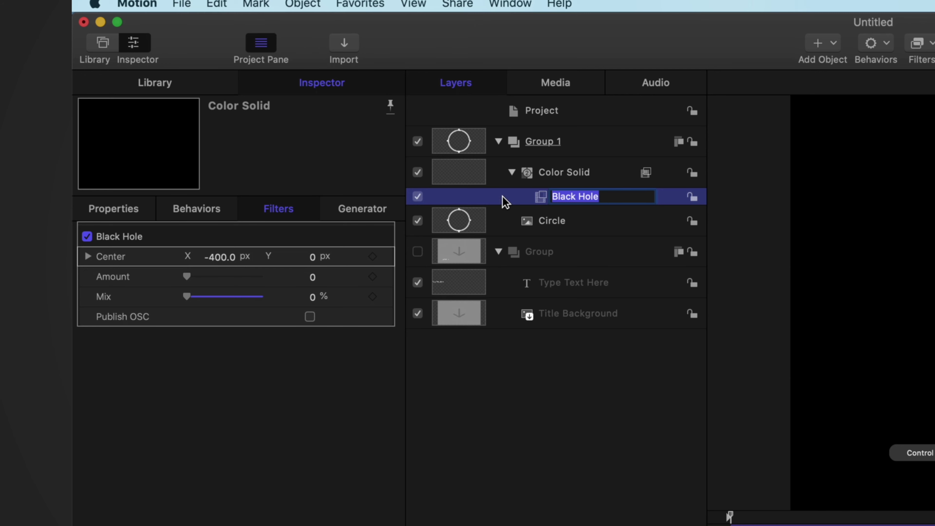
type("1")
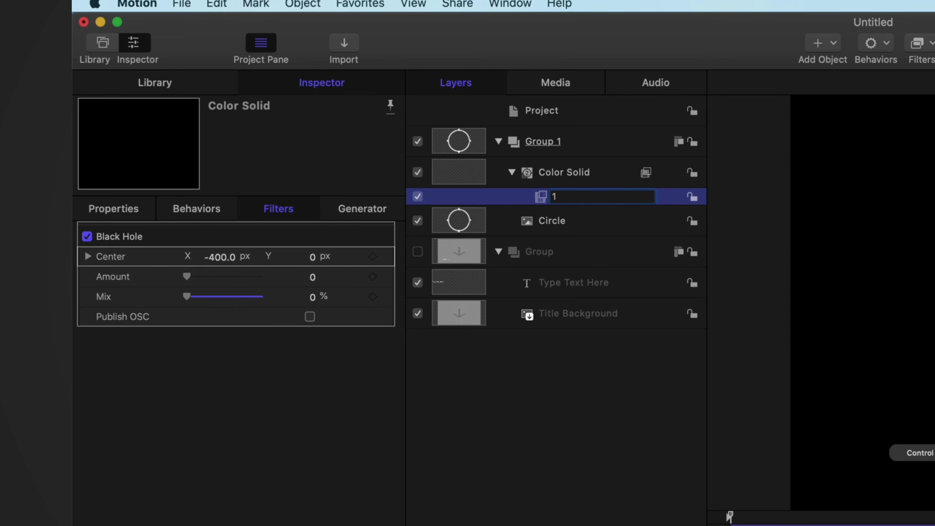
key("Return")
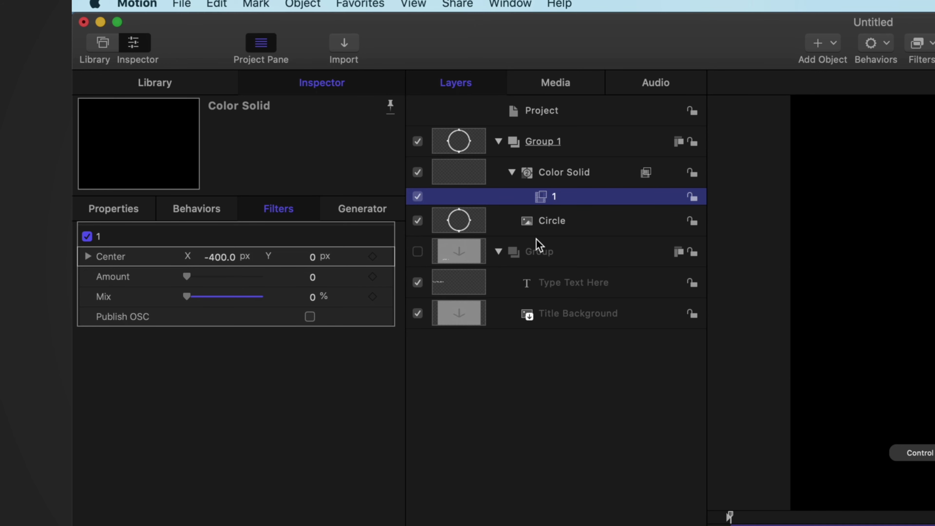
left_click(604, 224)
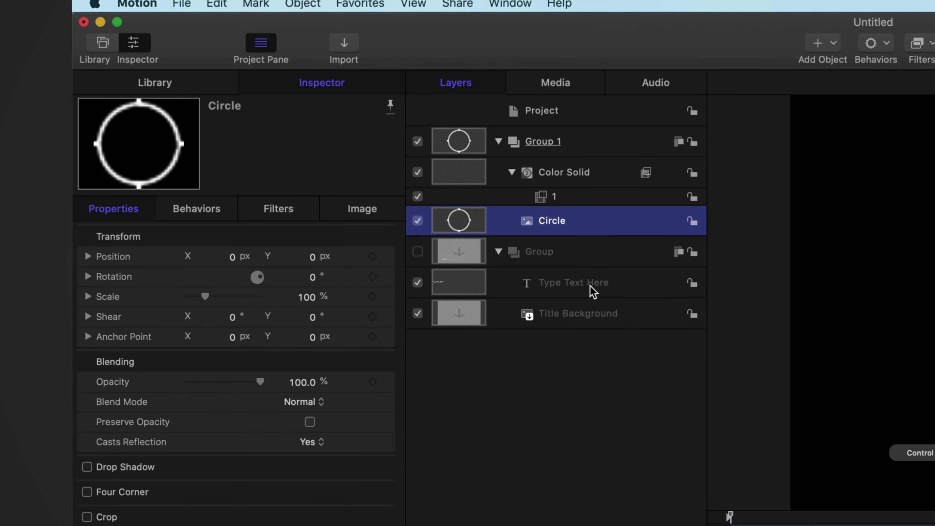
Step: Select the Circle layer in the Layers list and start renaming it
left_click(606, 197)
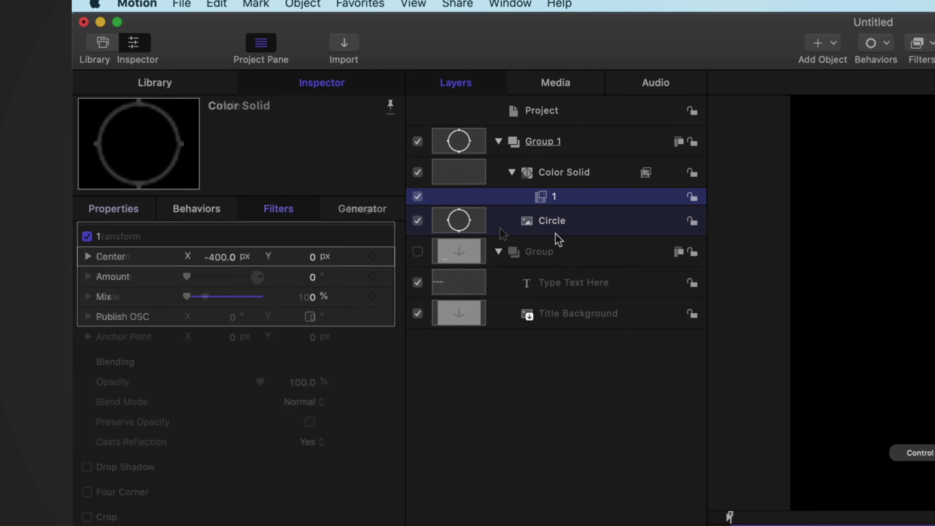
left_click(551, 217)
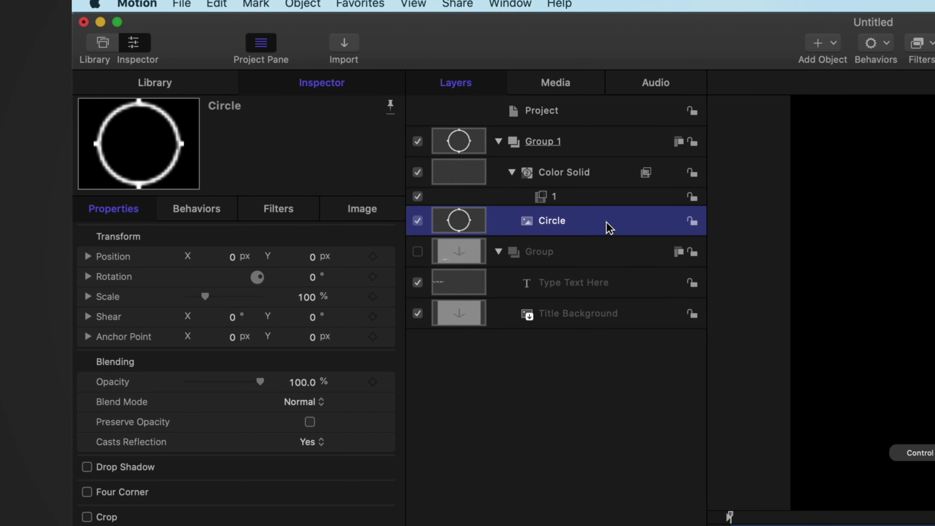
left_click(581, 197)
left_click(597, 223)
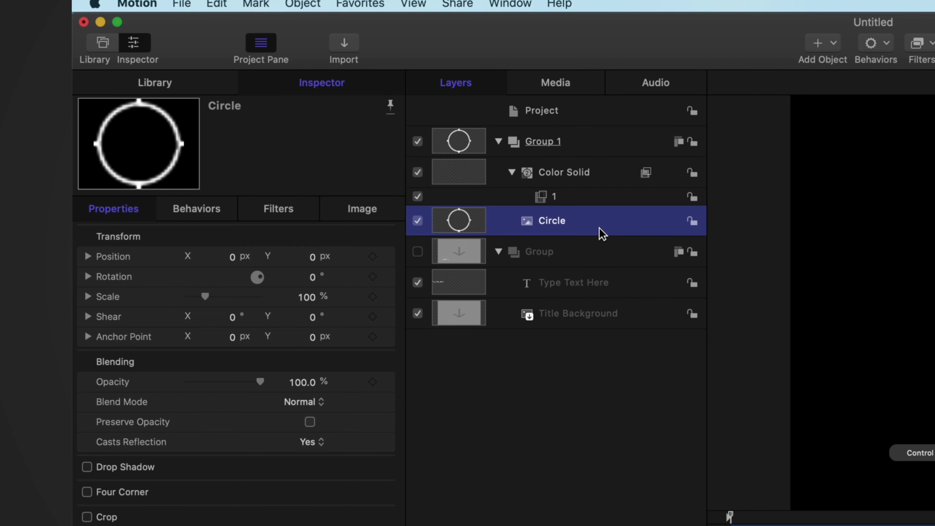
left_click_drag(600, 230, 553, 224)
double_click(597, 223)
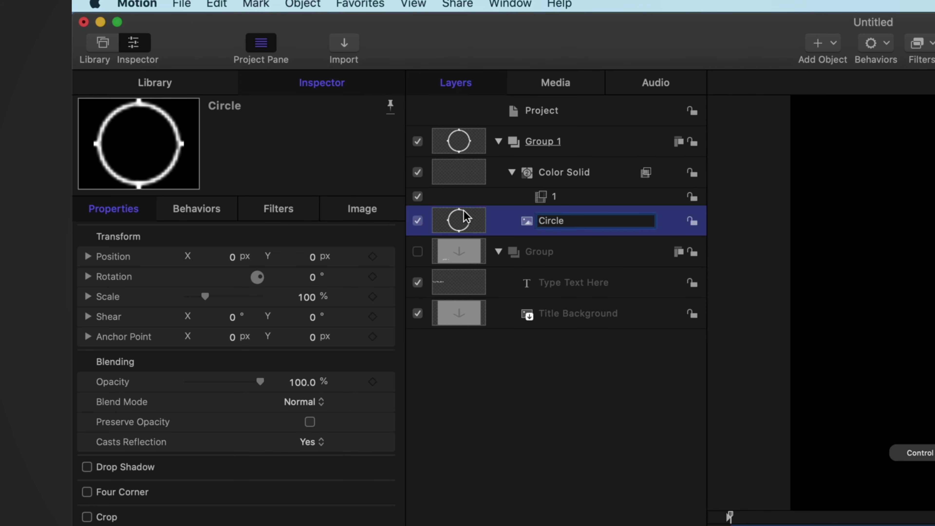
Step: Search the Library for 'link' and attach the Link behaviour to the Circle layer
left_click(221, 214)
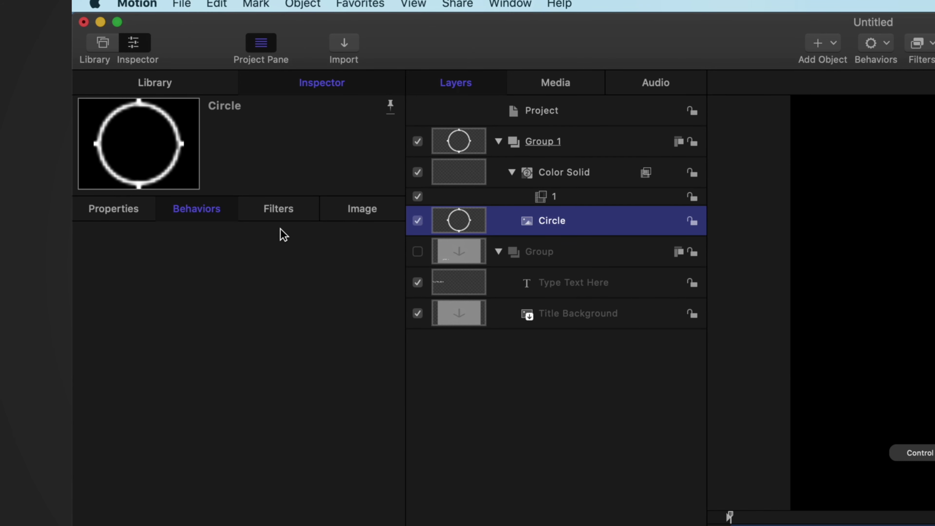
left_click(187, 91)
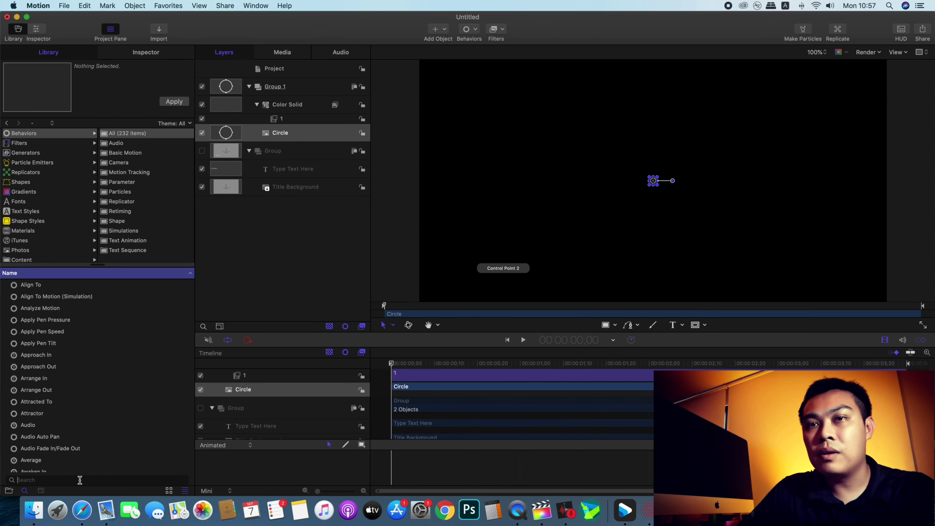
left_click(80, 480)
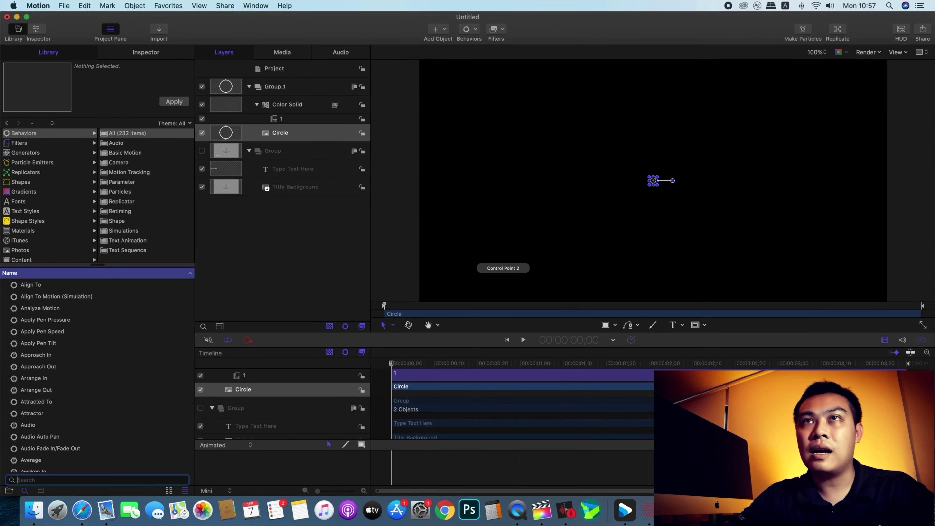
type("link")
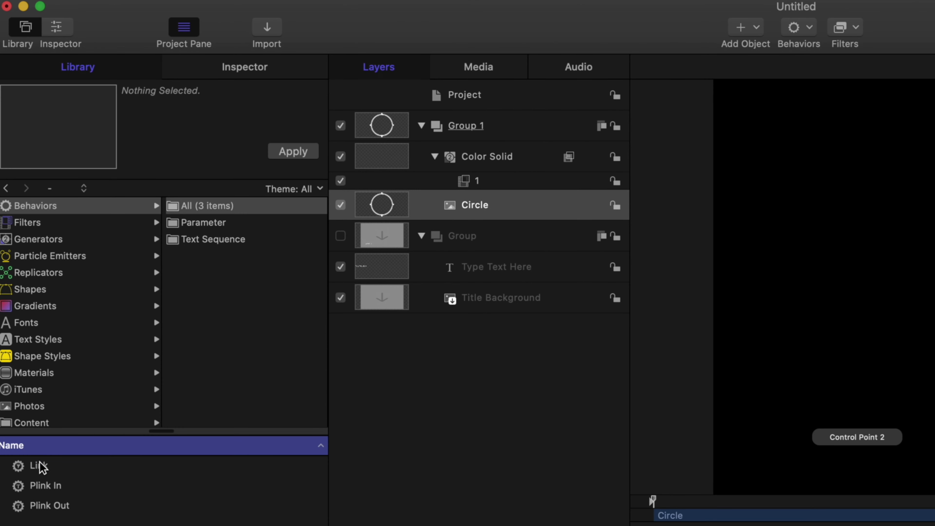
mouse_move(40, 467)
left_mouse_down()
mouse_move(531, 186)
mouse_move(512, 207)
left_mouse_up()
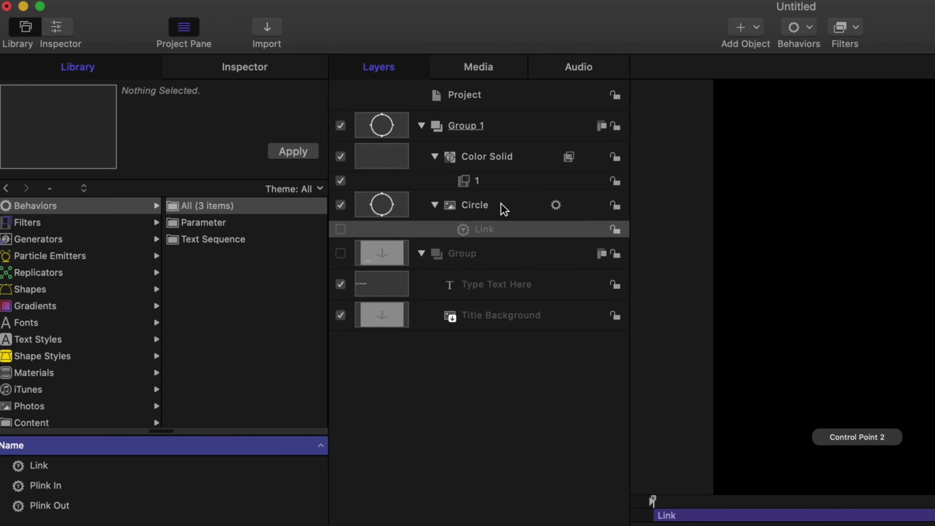
left_click(499, 210)
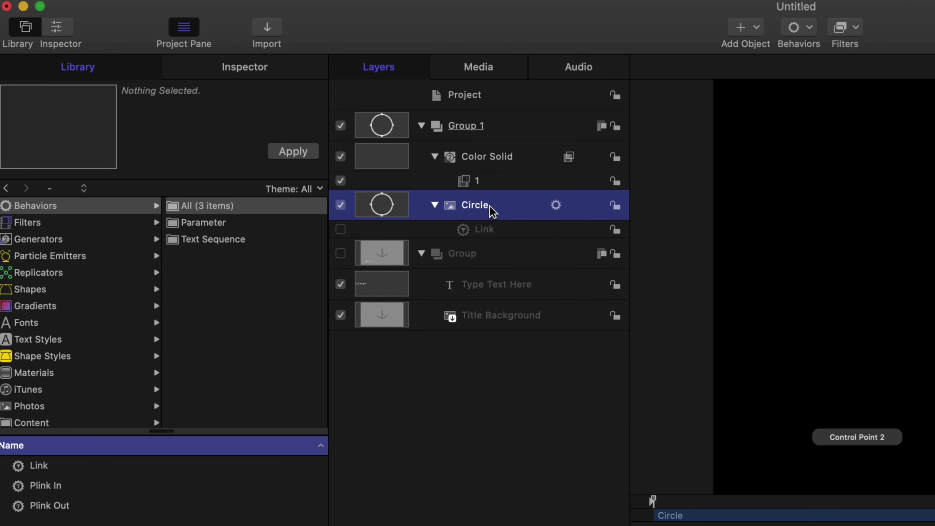
Step: Rename the Circle layer to Circle 1 and select its new Link behaviour
left_click(490, 208)
type("1")
key("Return")
left_click(516, 237)
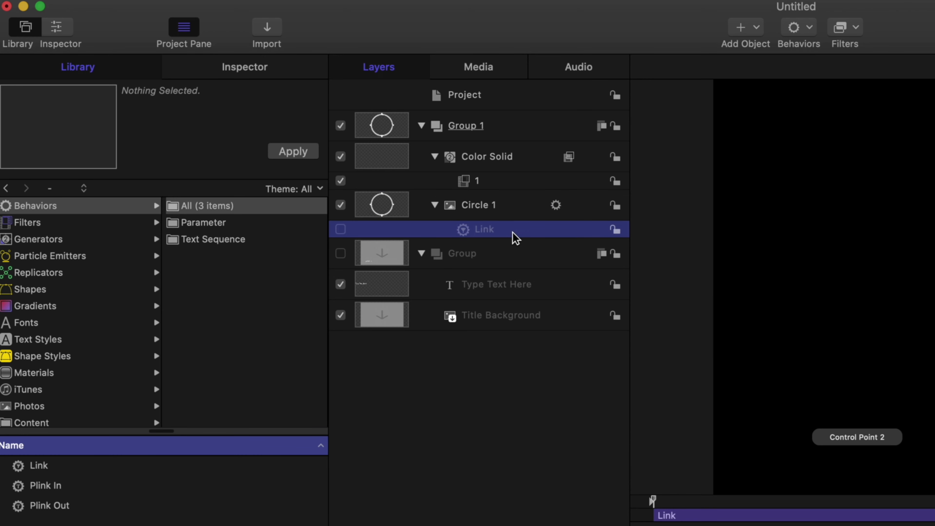
left_click(489, 257)
left_click(499, 231)
Step: Set the Link behaviour's Source Object to Group 1 > Color Solid
left_click(259, 70)
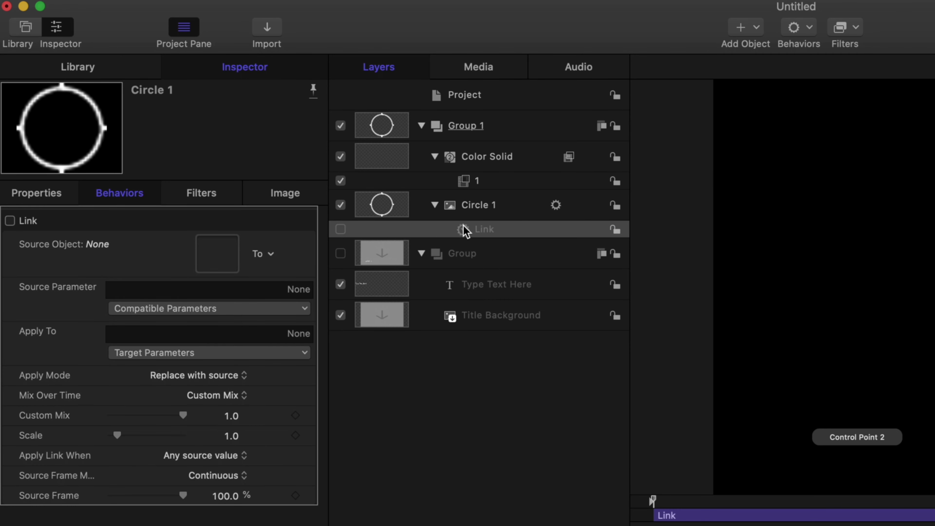
left_click(10, 222)
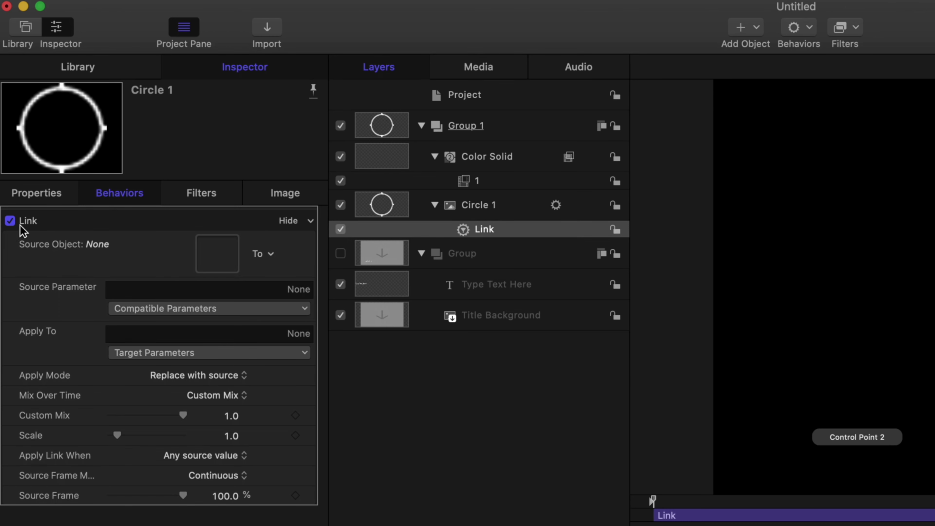
left_click(10, 221)
left_click(10, 221)
left_click(272, 255)
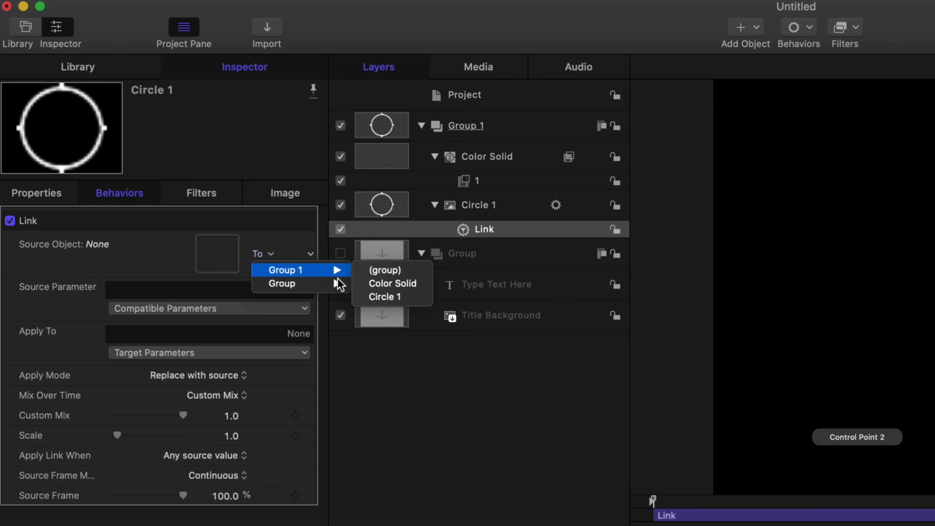
mouse_move(328, 283)
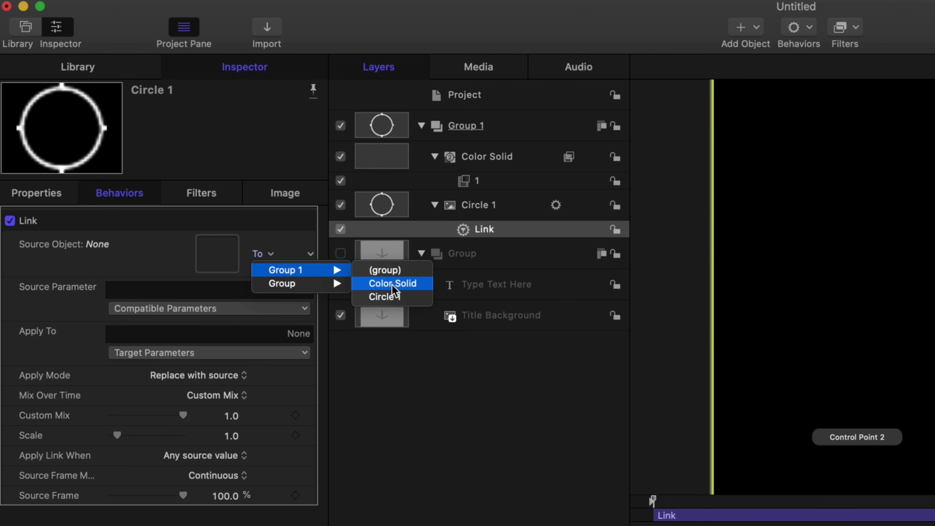
left_click(405, 284)
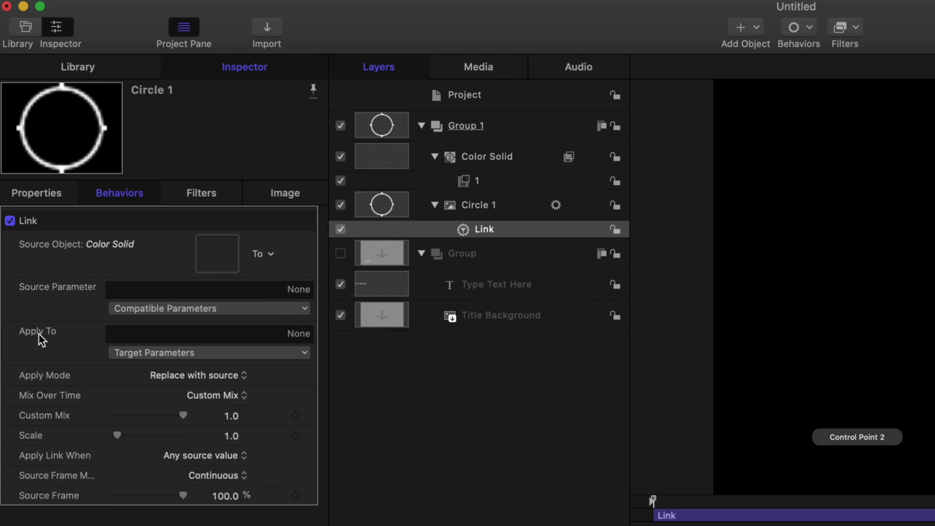
Step: Set the Link's Apply To to Properties > Transform > Position > X
left_click(181, 353)
mouse_move(214, 371)
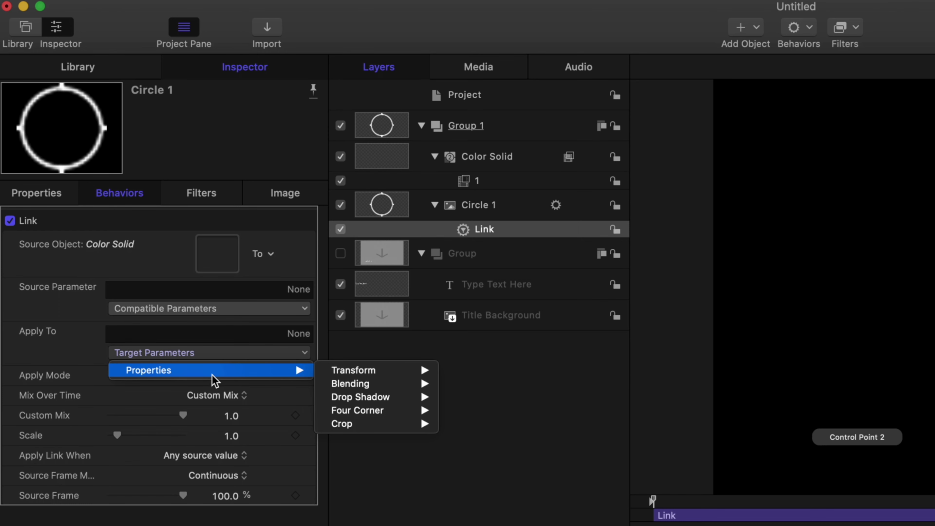
mouse_move(359, 373)
mouse_move(491, 374)
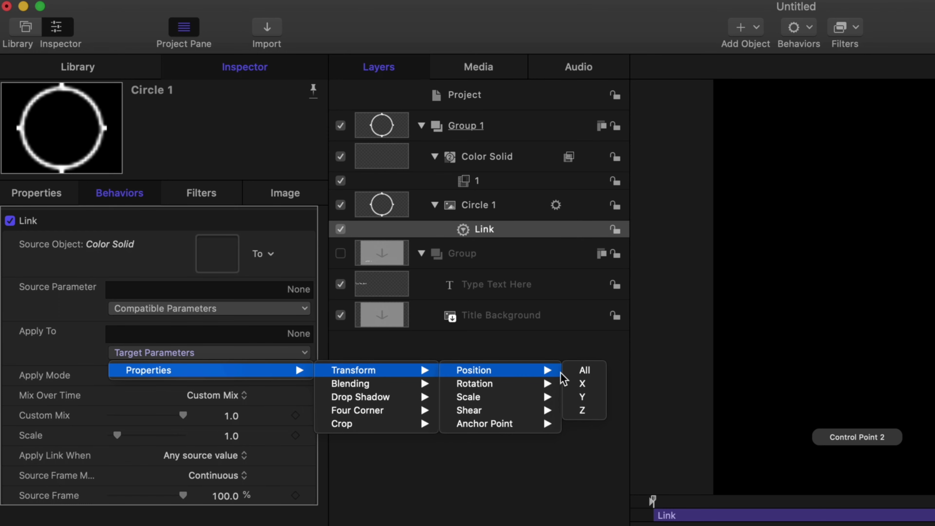
left_click(582, 384)
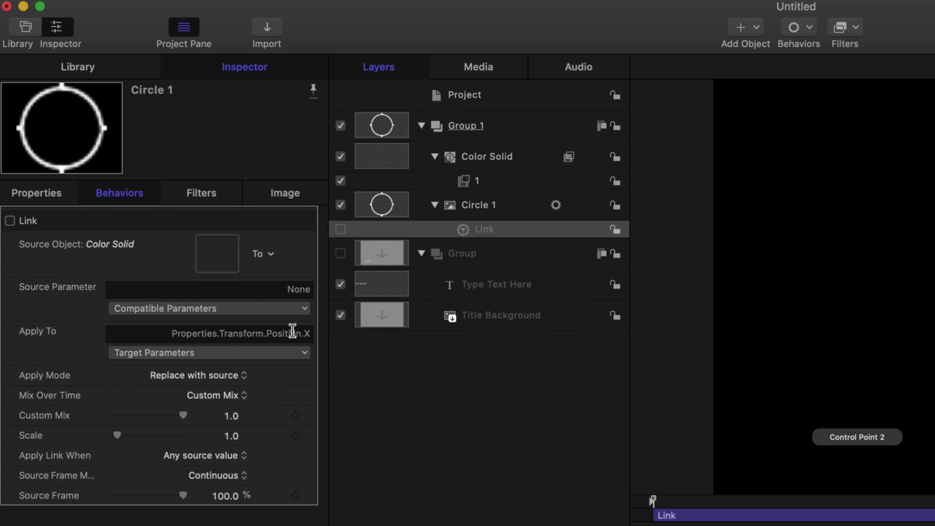
Step: Link from filter 1's Center.X as source parameter with an X offset of -0.5
left_click(272, 310)
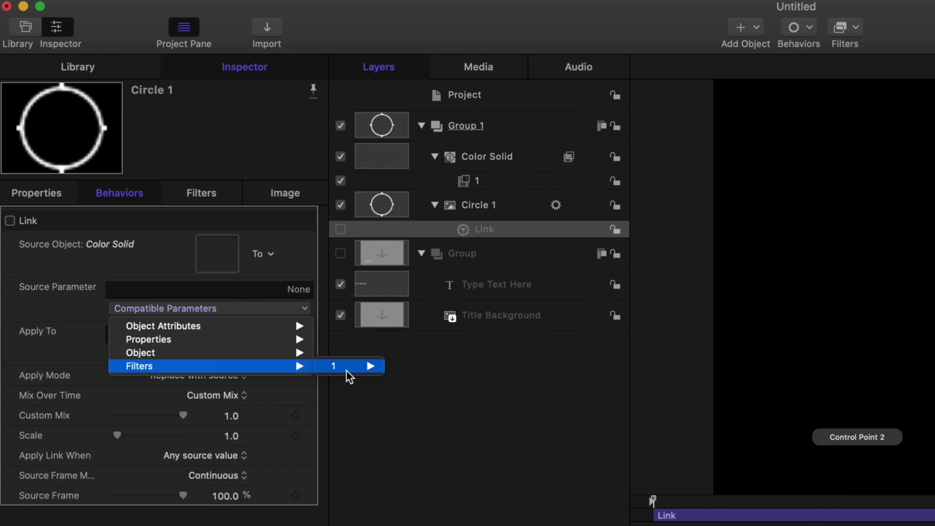
mouse_move(365, 367)
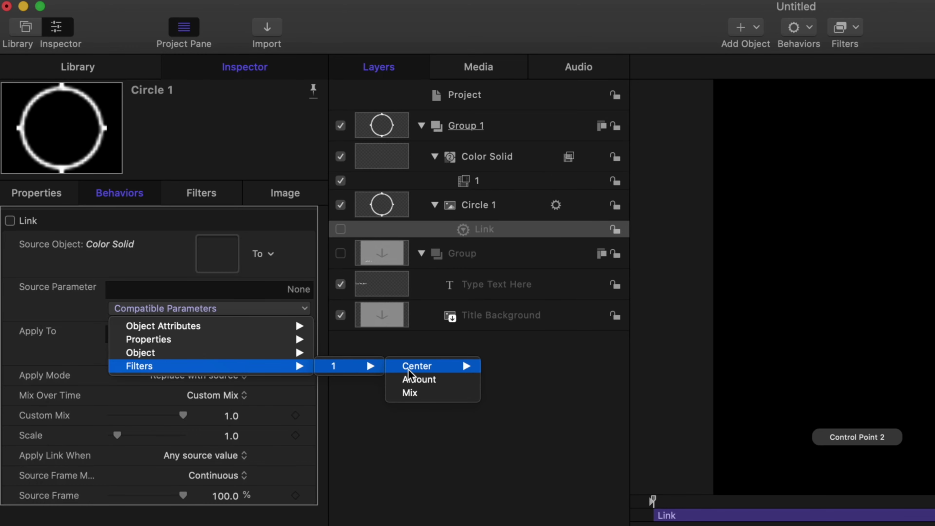
mouse_move(461, 367)
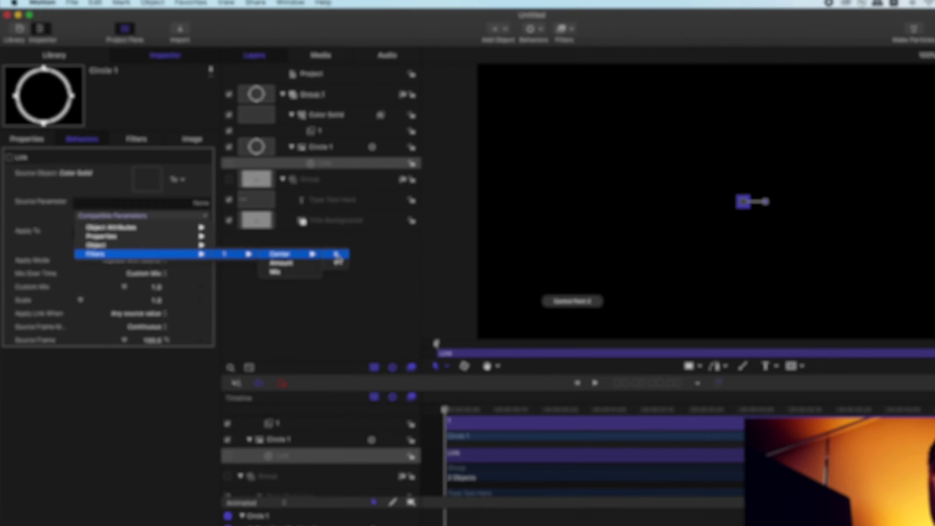
left_click(474, 352)
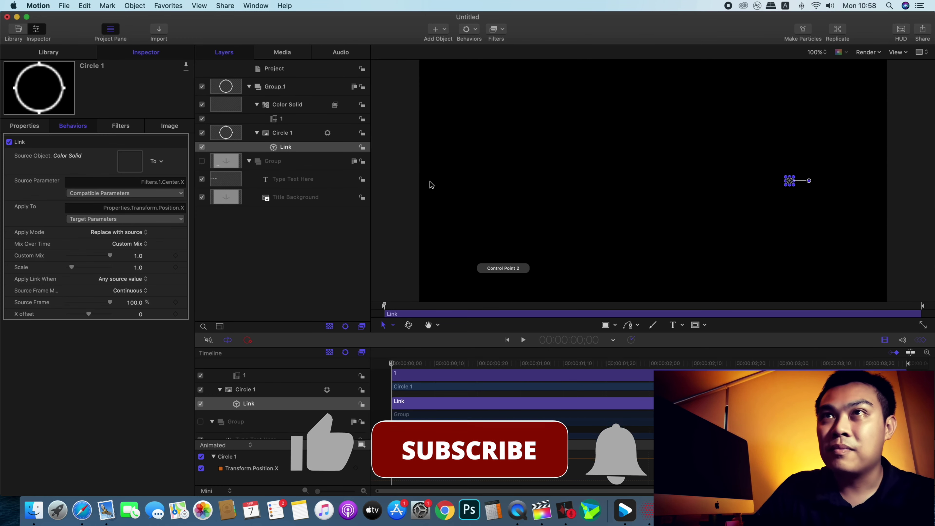
left_click(140, 314)
type("-5")
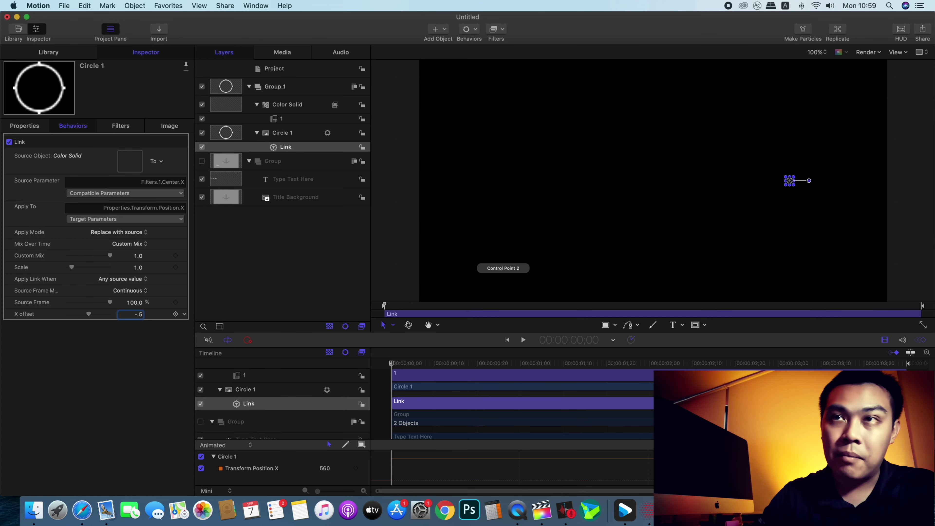
type("0.5")
key("Return")
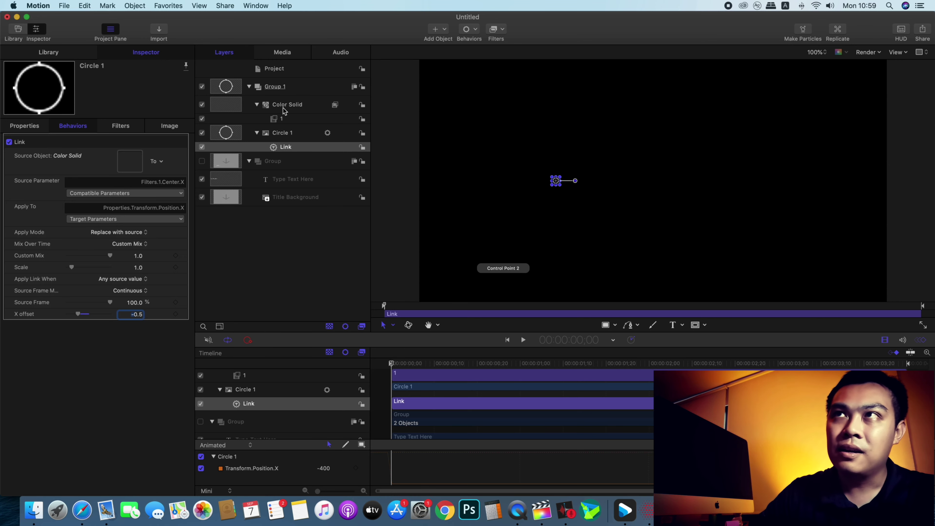
left_click(291, 106)
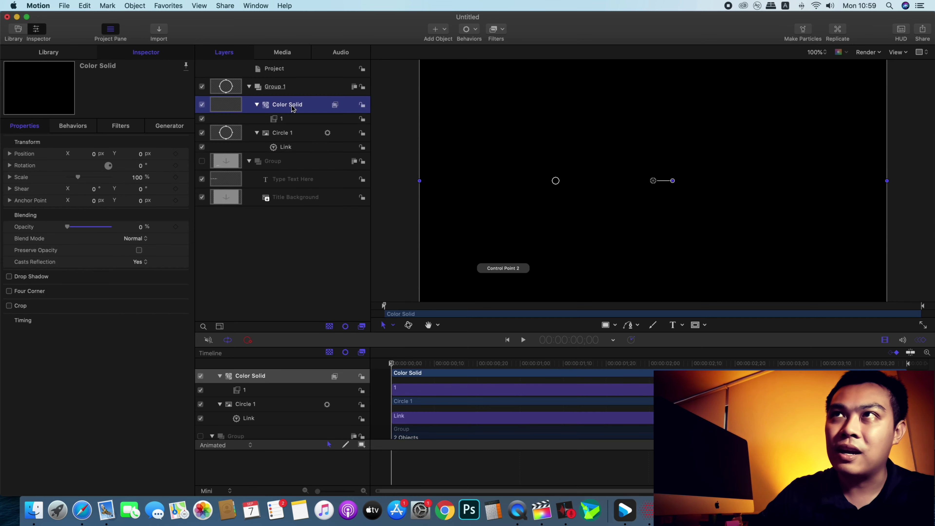
left_click(290, 120)
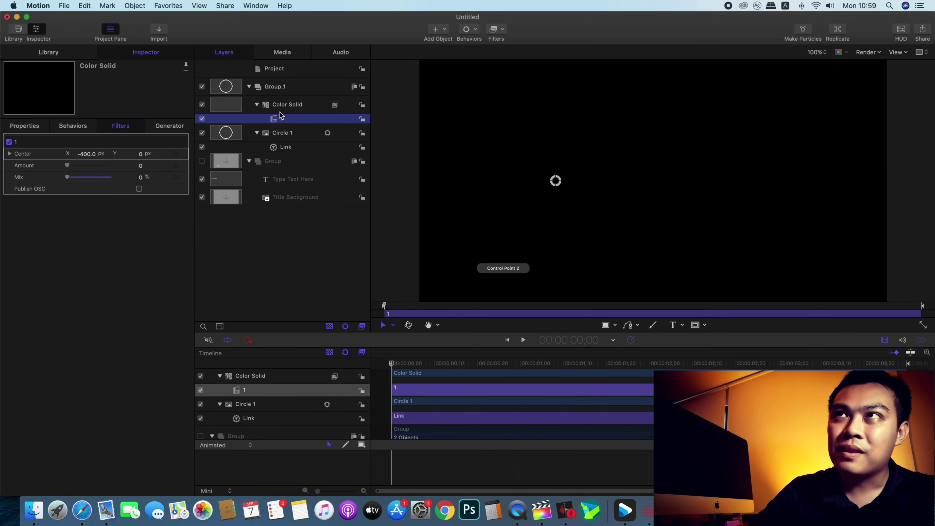
left_click(294, 107)
left_click(294, 120)
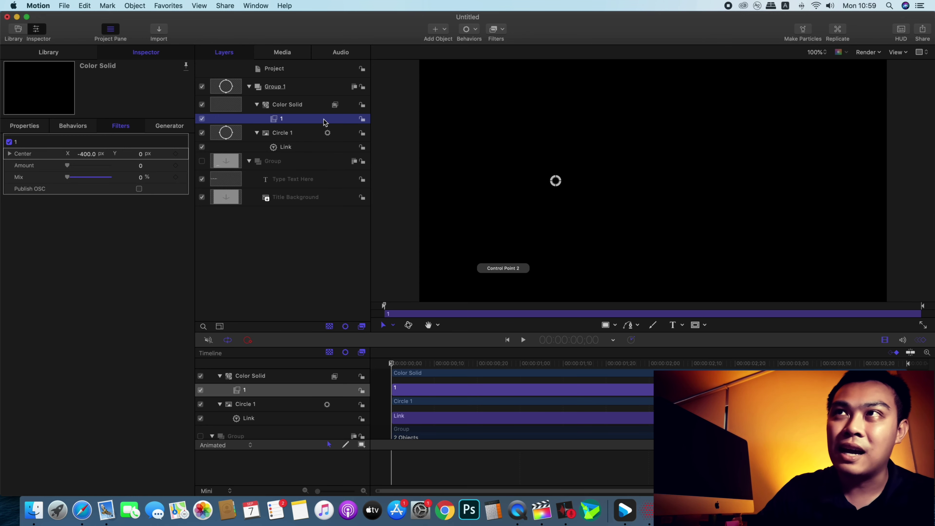
left_click(294, 107)
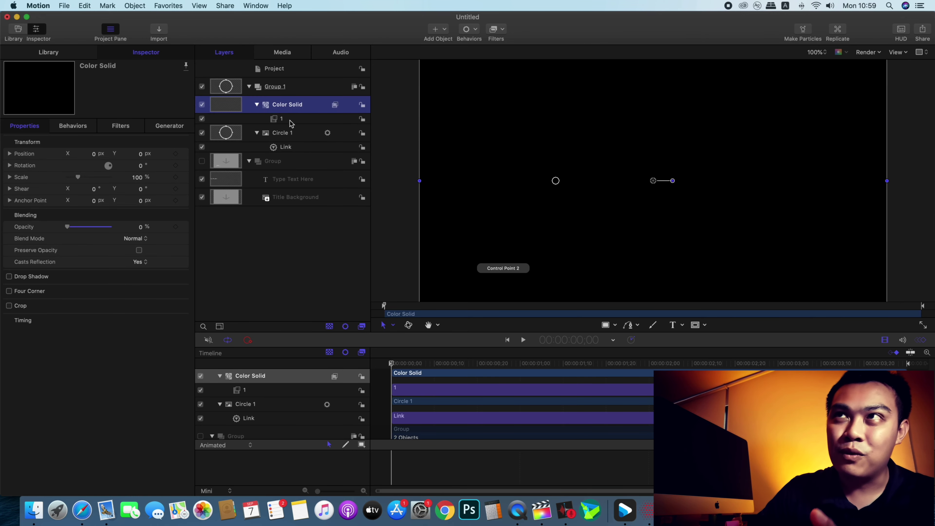
left_click(284, 121)
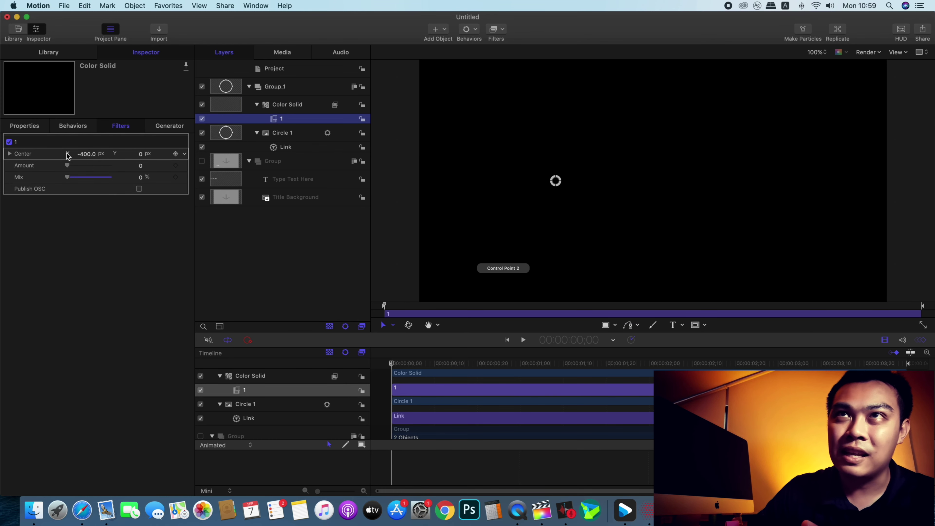
left_click_drag(89, 157, 87, 154)
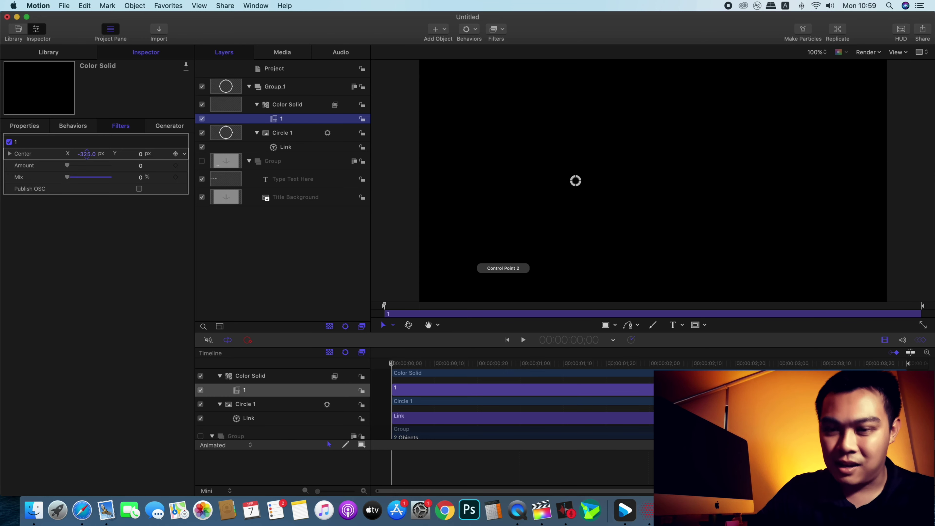
left_click_drag(87, 154, 87, 154)
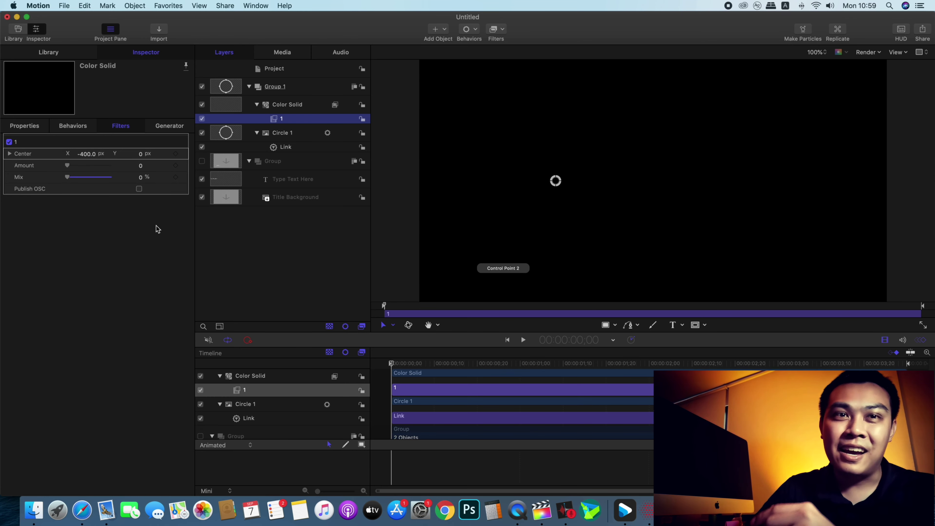
left_click(280, 134)
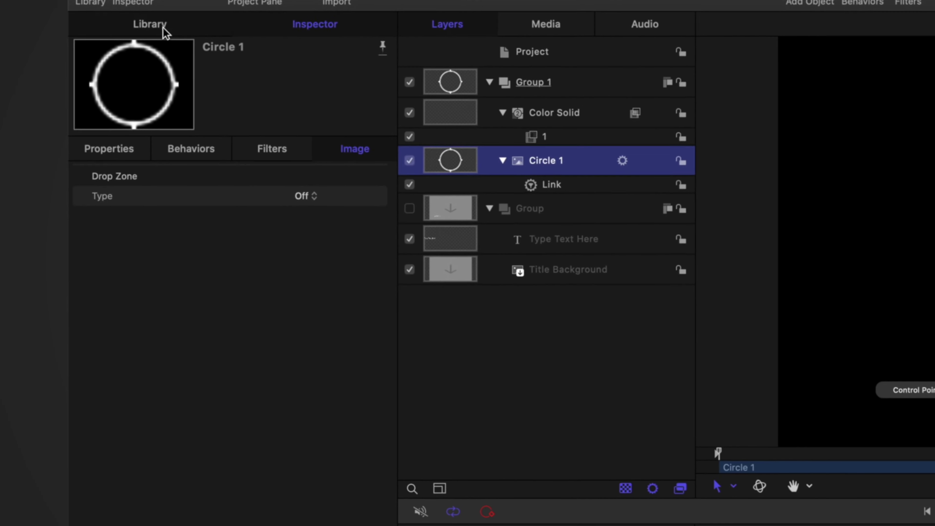
Step: Drop a second Link behaviour from the Library onto Circle 1, then rename the links Link x and Link y
left_click(165, 32)
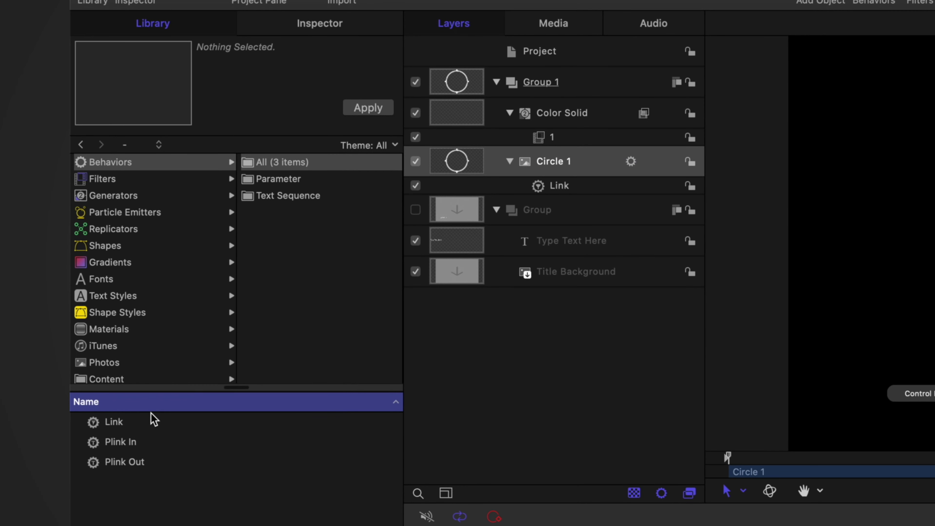
mouse_move(117, 423)
left_mouse_down()
mouse_move(404, 282)
mouse_move(564, 164)
left_mouse_up()
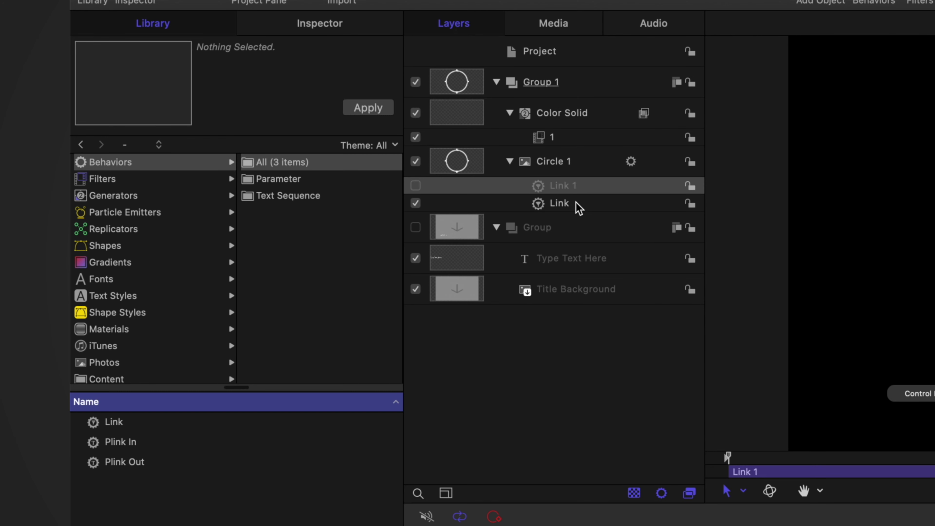
left_click(573, 206)
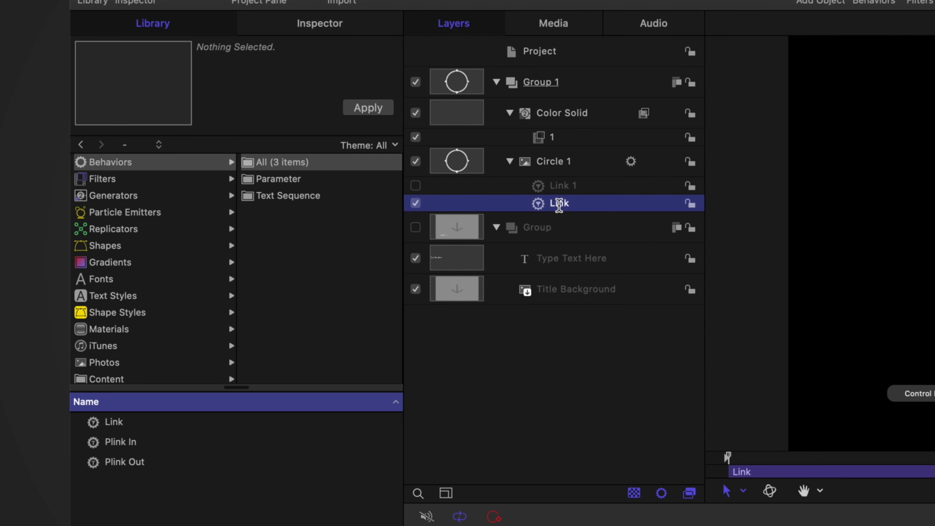
double_click(559, 206)
type("x")
key("Return")
left_click(588, 188)
double_click(588, 188)
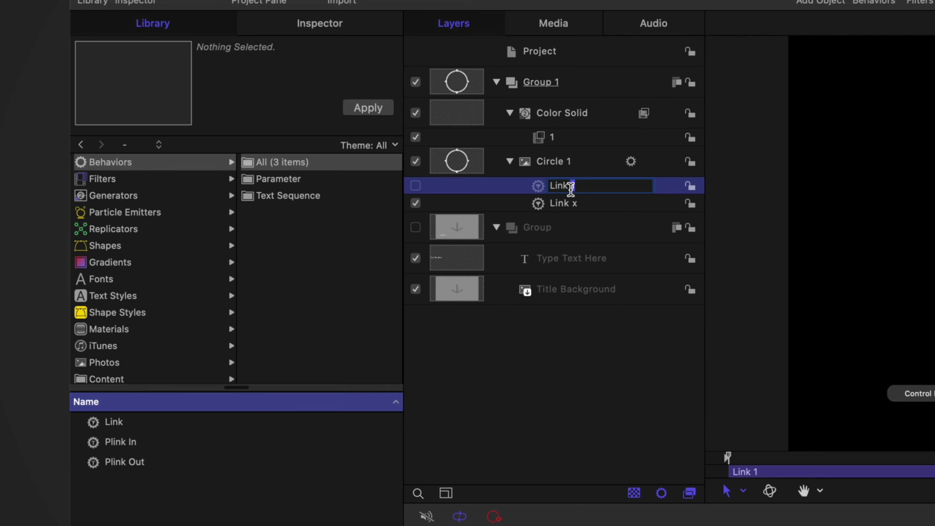
type("1")
key("Return")
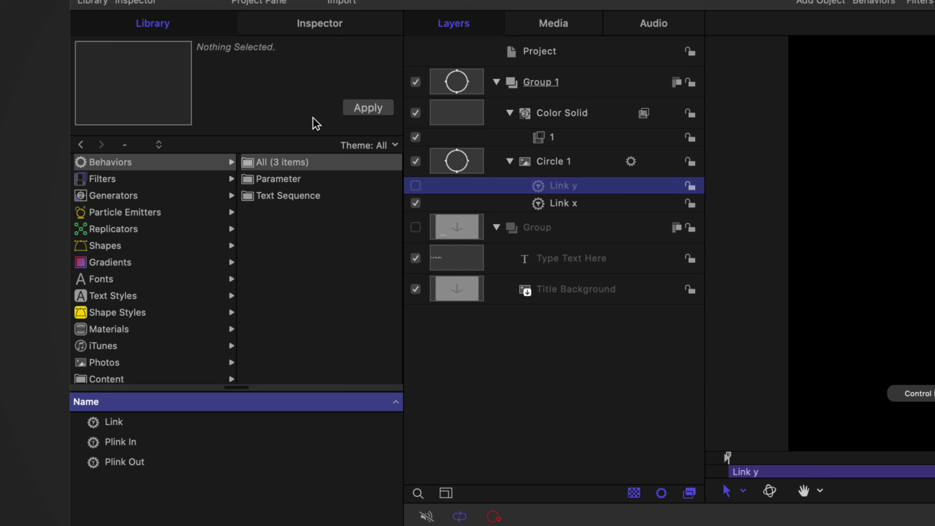
Step: Enable Link y, make Color Solid its source object, and apply it to Position.Y
left_click(327, 30)
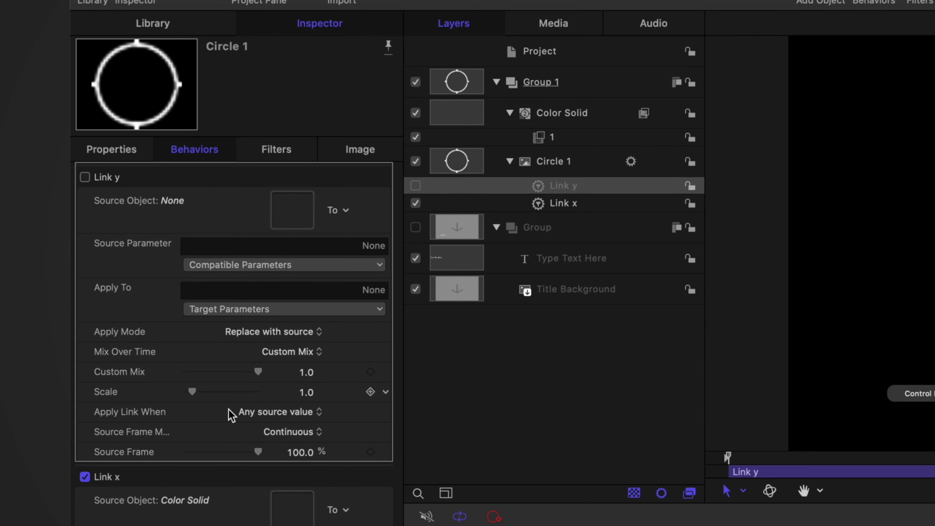
left_click(85, 177)
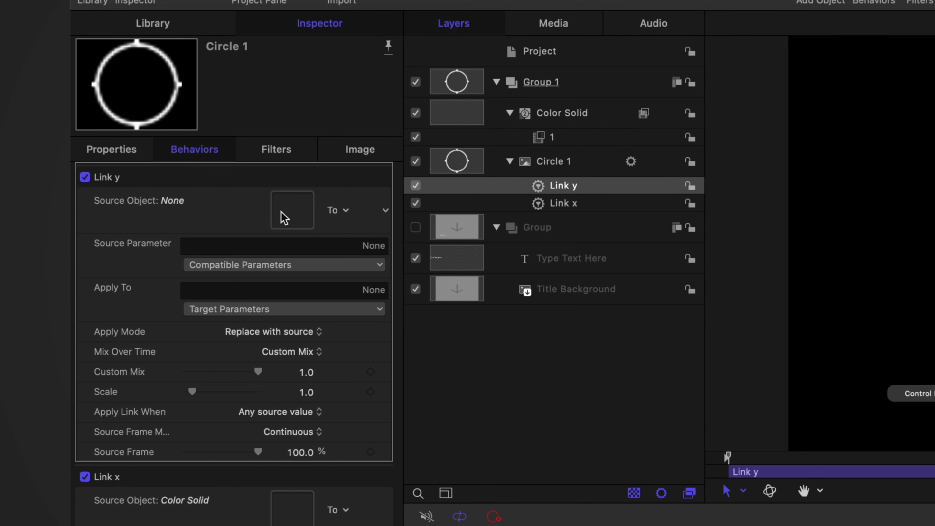
left_click_drag(567, 128, 290, 215)
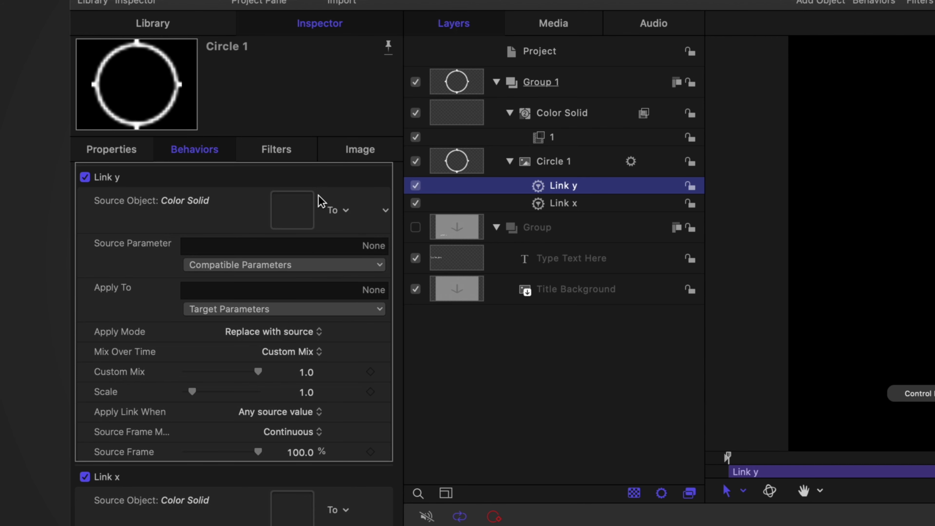
left_click(379, 309)
mouse_move(368, 326)
mouse_move(427, 327)
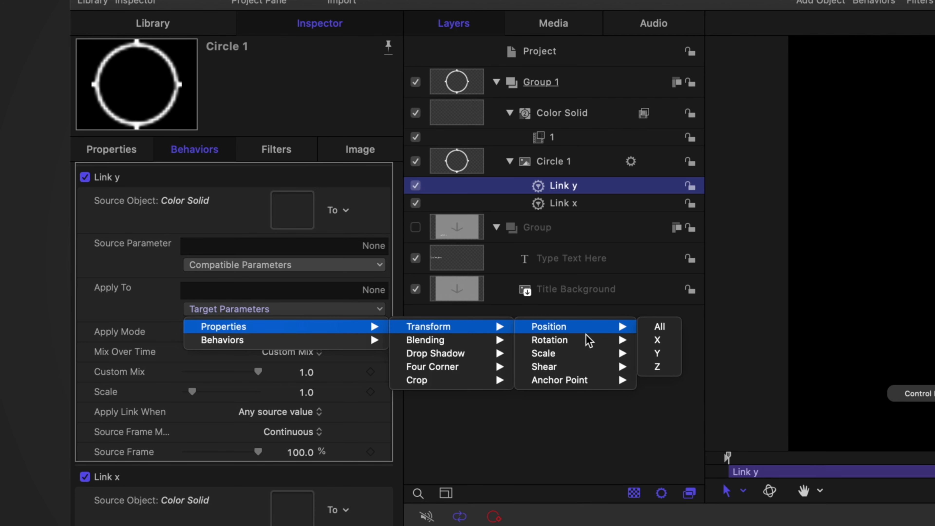
mouse_move(610, 328)
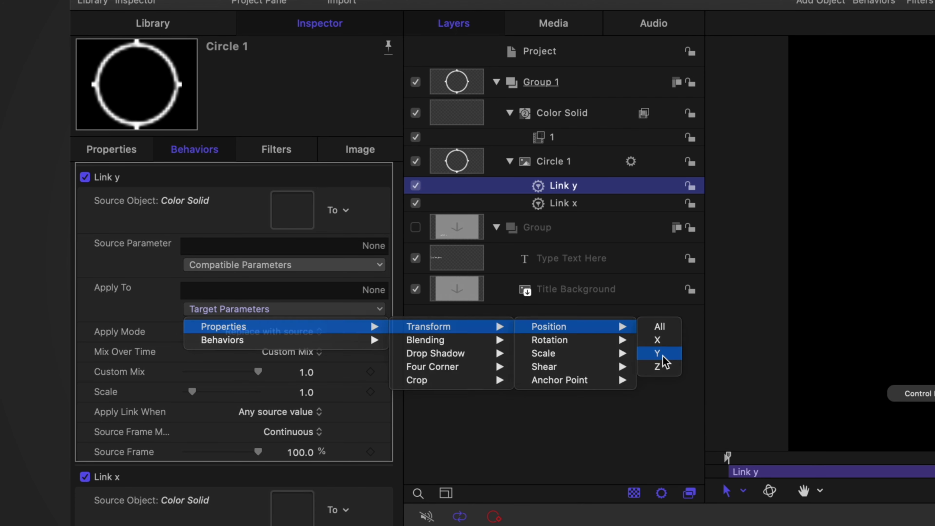
left_click(658, 353)
Step: Use Filters.1.Center.Y as Link y's source parameter with a Y offset of -0.5
left_click(379, 265)
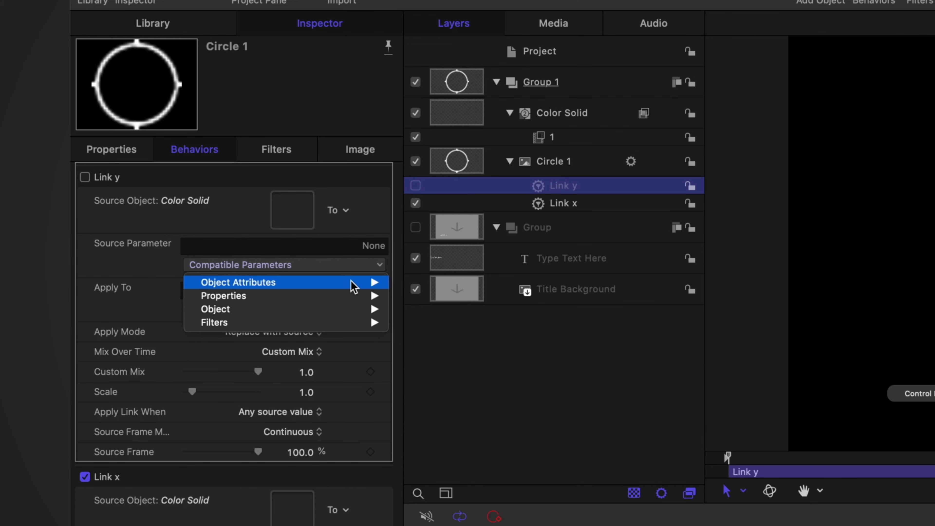
mouse_move(380, 322)
mouse_move(448, 324)
mouse_move(541, 322)
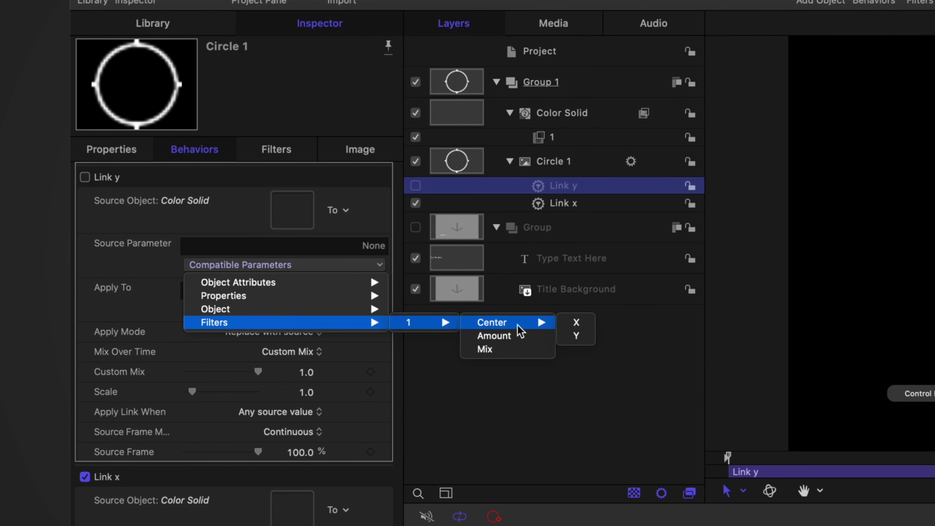
left_click(581, 337)
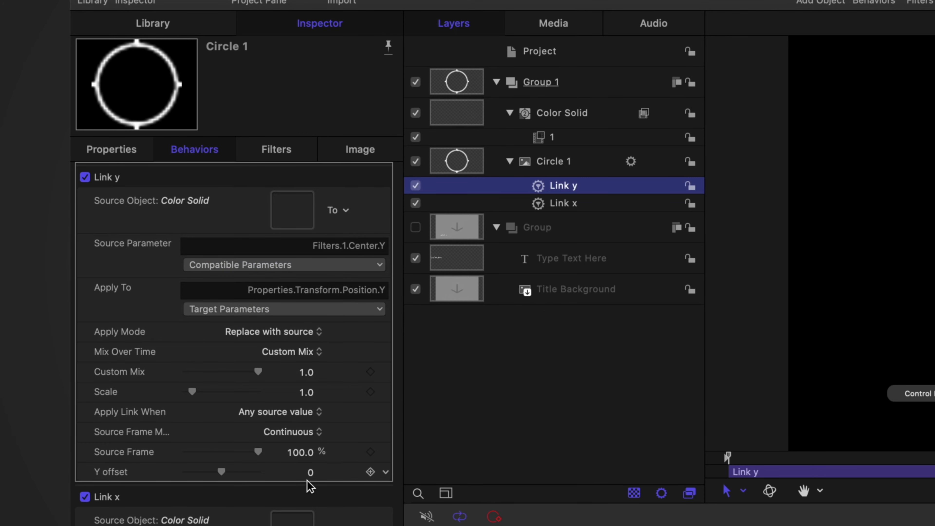
left_click(311, 473)
type("-0.5")
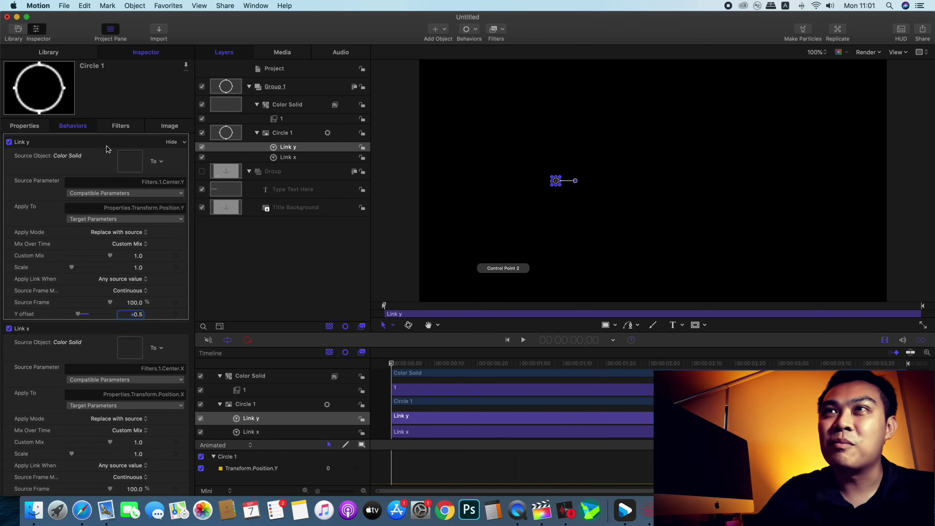
left_click(250, 133)
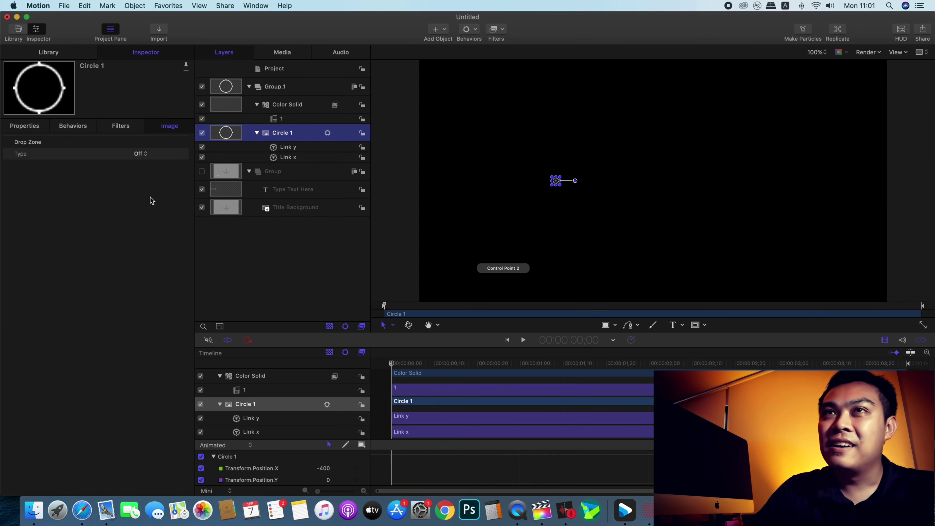
left_click(292, 108)
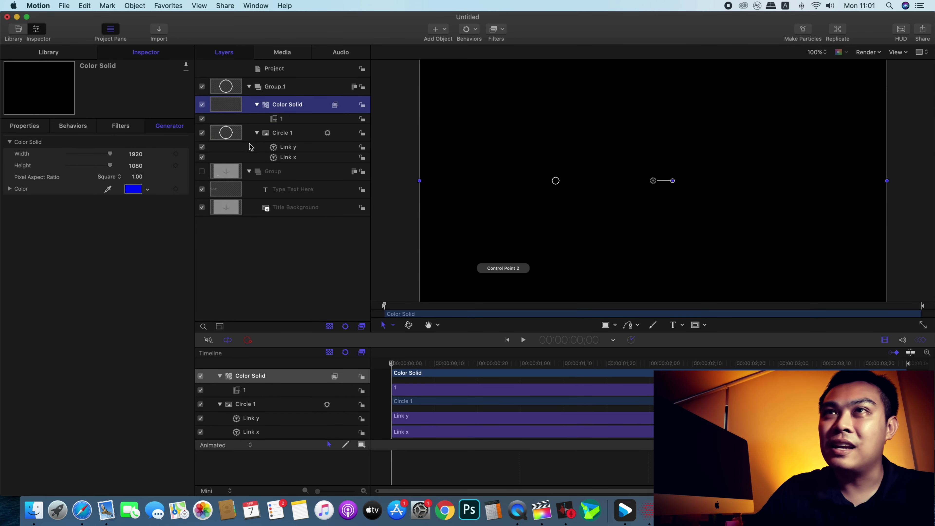
left_click(283, 136)
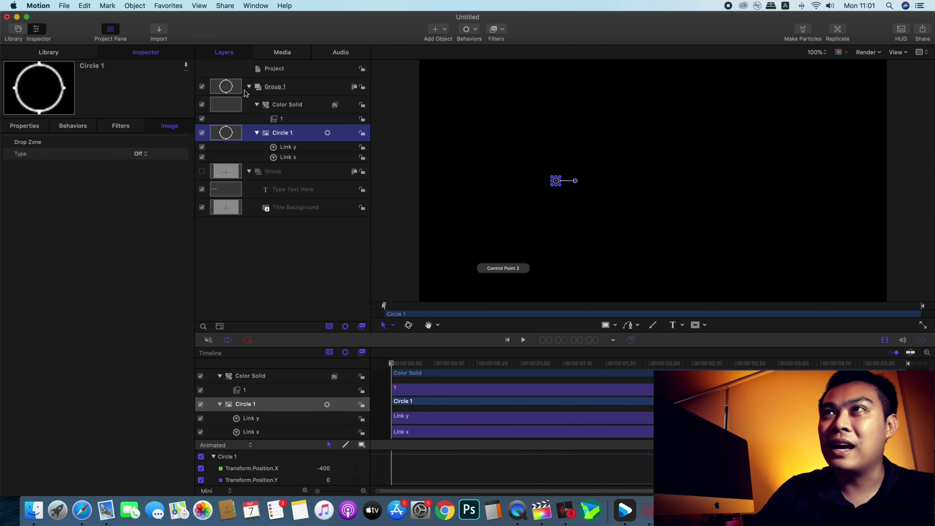
left_click(272, 88)
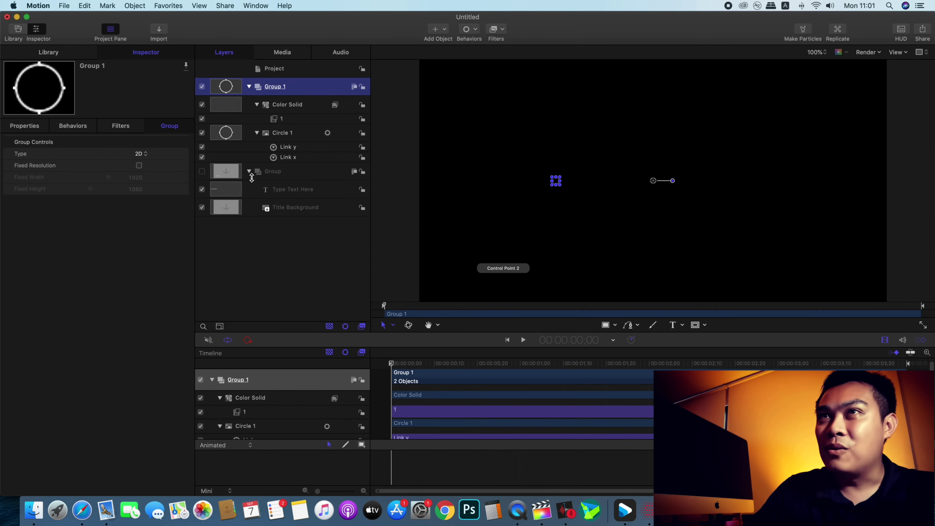
left_click(289, 107)
left_click(298, 121)
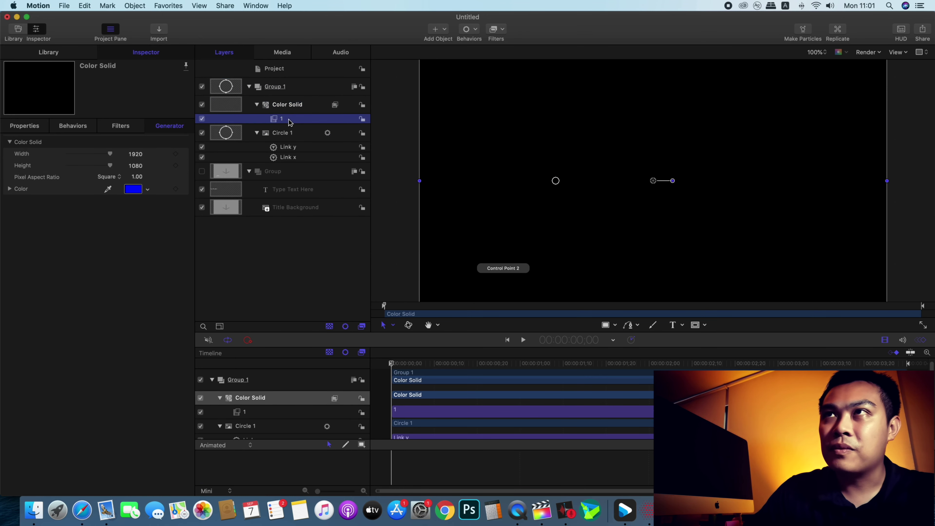
left_click_drag(147, 155, 129, 154)
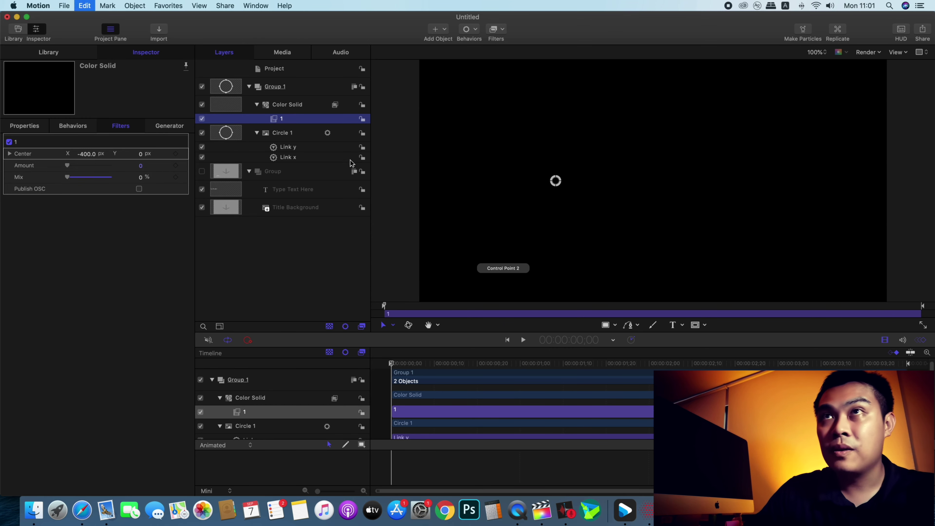
left_click(295, 106)
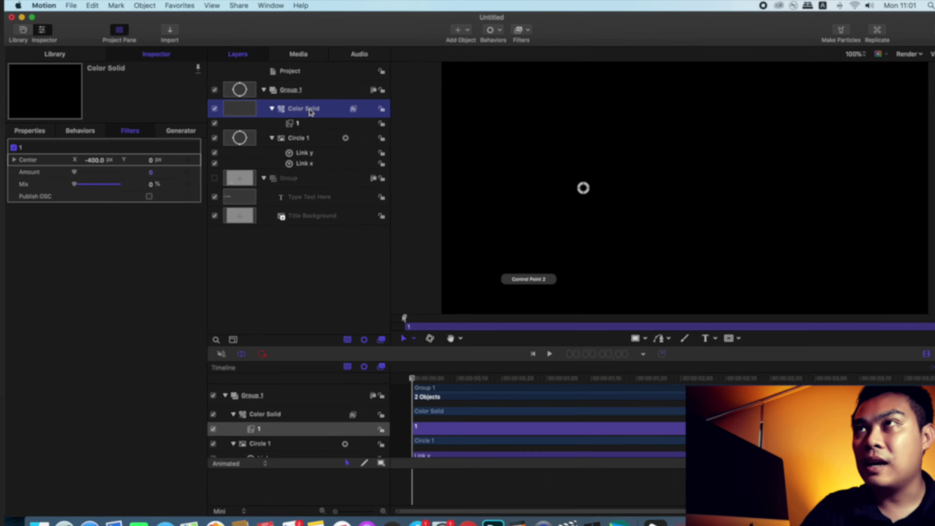
left_click(315, 125)
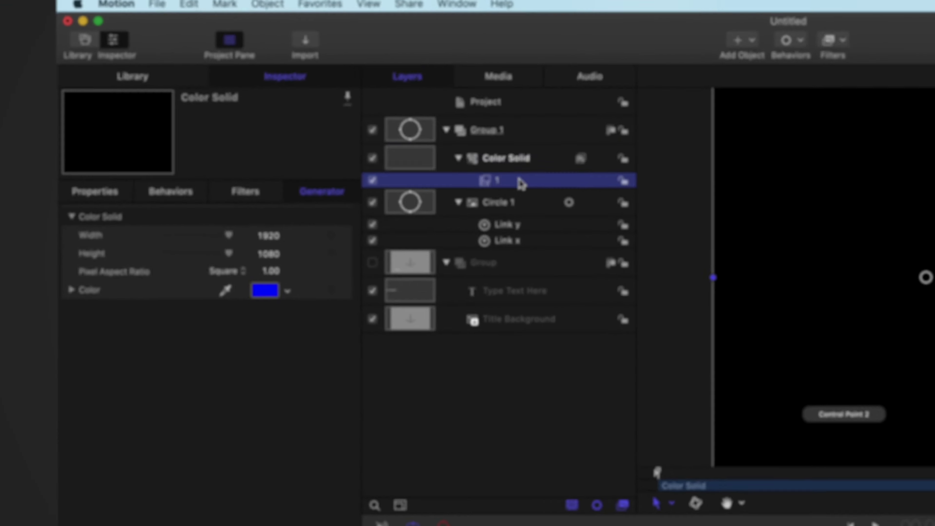
left_click(310, 111)
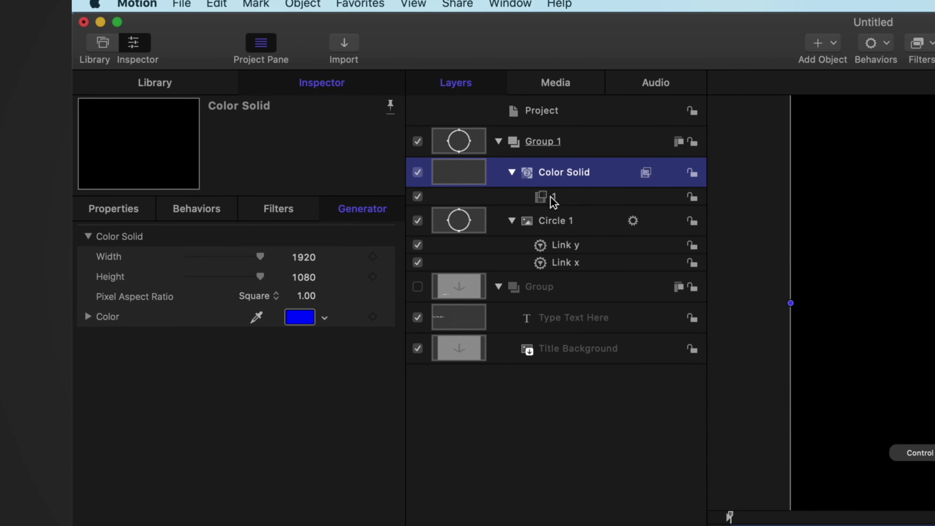
Step: Duplicate filter 1 under Color Solid twice
left_click(551, 196)
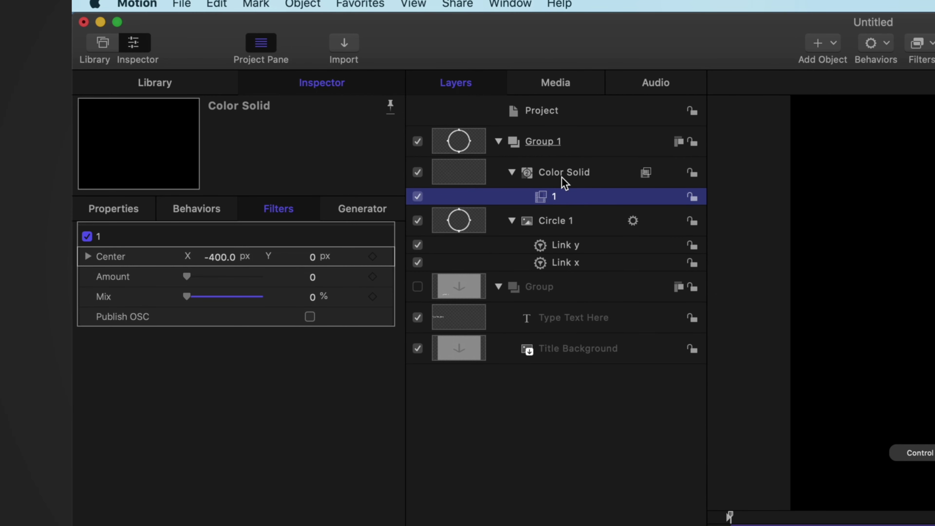
left_click(586, 175)
left_click(556, 199)
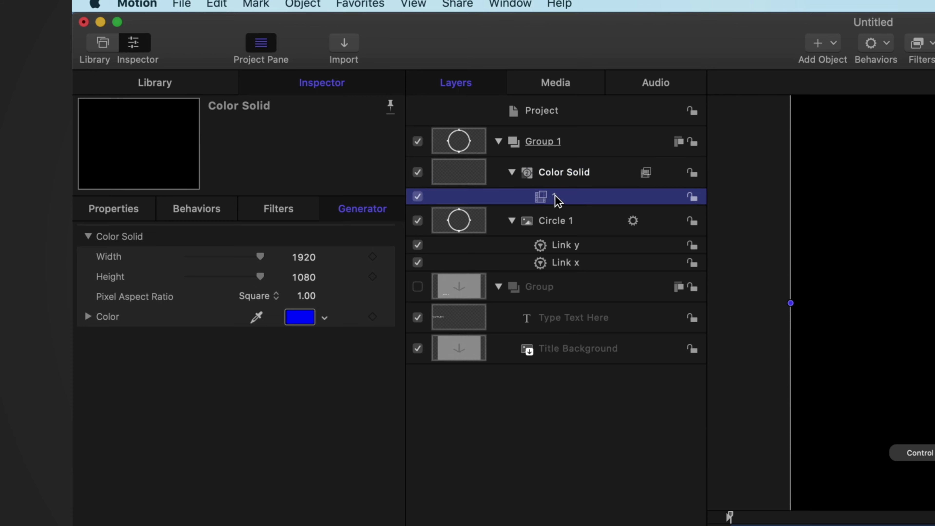
right_click(591, 202)
left_click(639, 254)
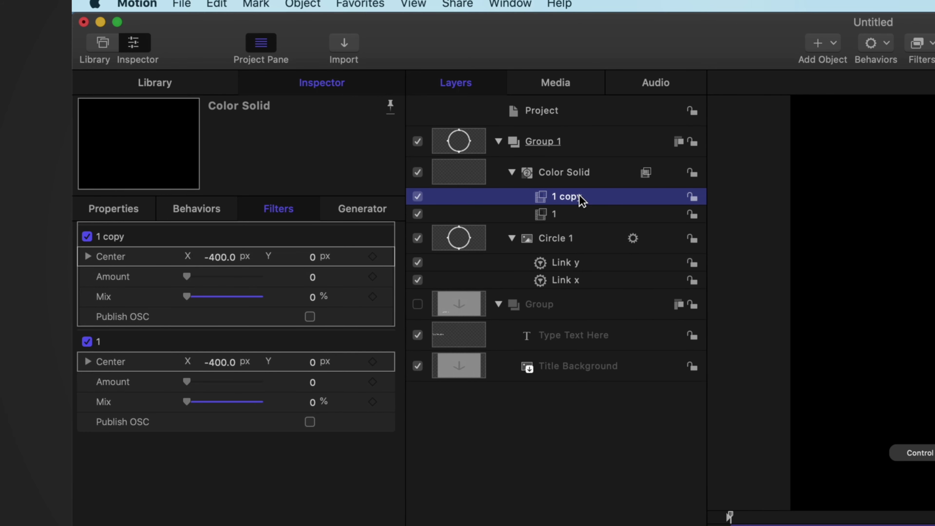
right_click(582, 202)
left_click(630, 254)
Step: Rename the two filter copies 2 and 3
double_click(585, 215)
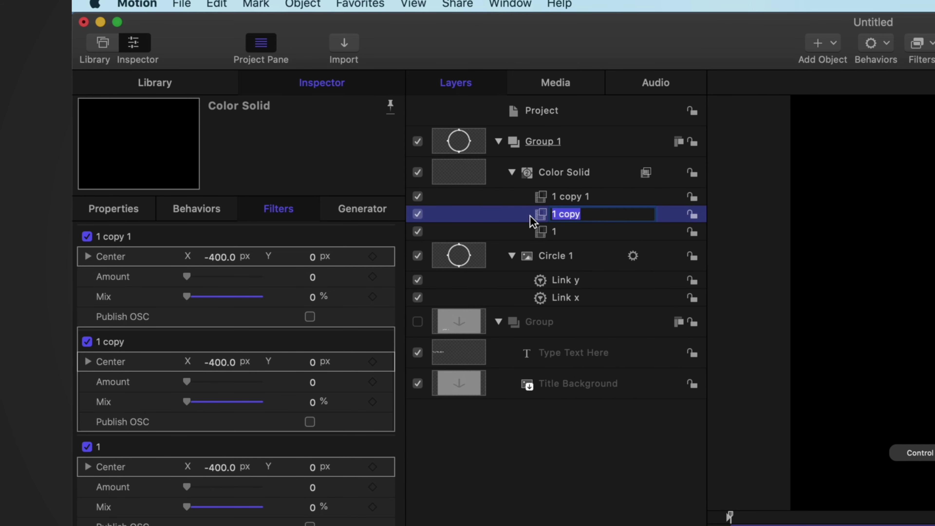
type("2")
left_click(585, 199)
double_click(580, 198)
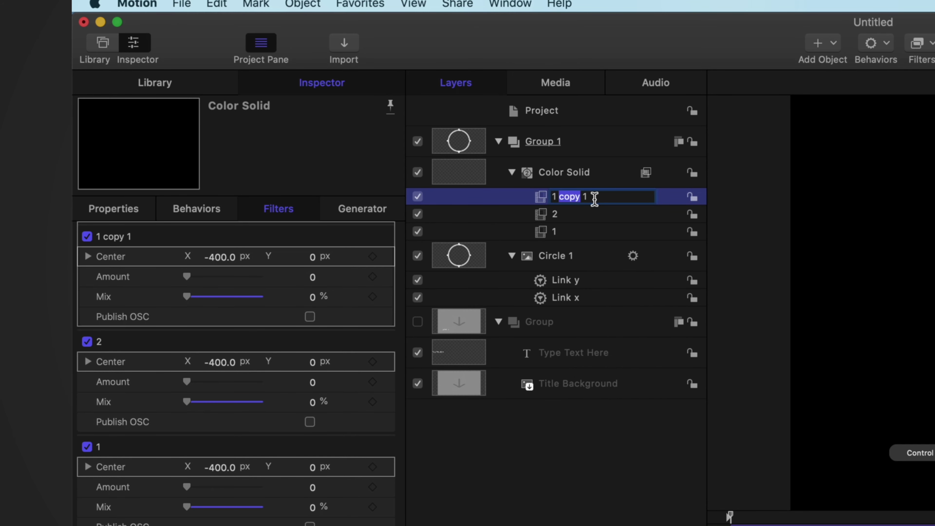
type("3")
left_click(604, 214)
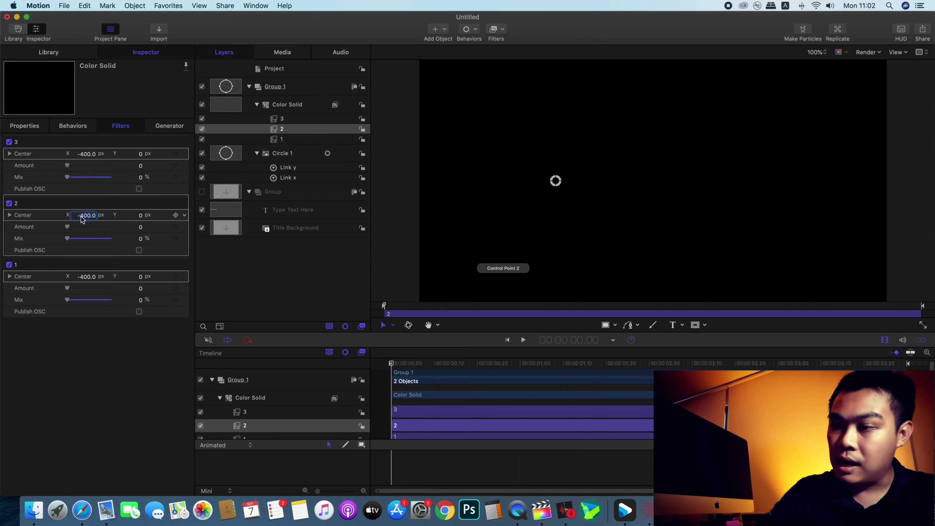
Step: Set filter 2's center to X 0, Y 400 and filter 3's center X to 400
type("0")
key("Tab")
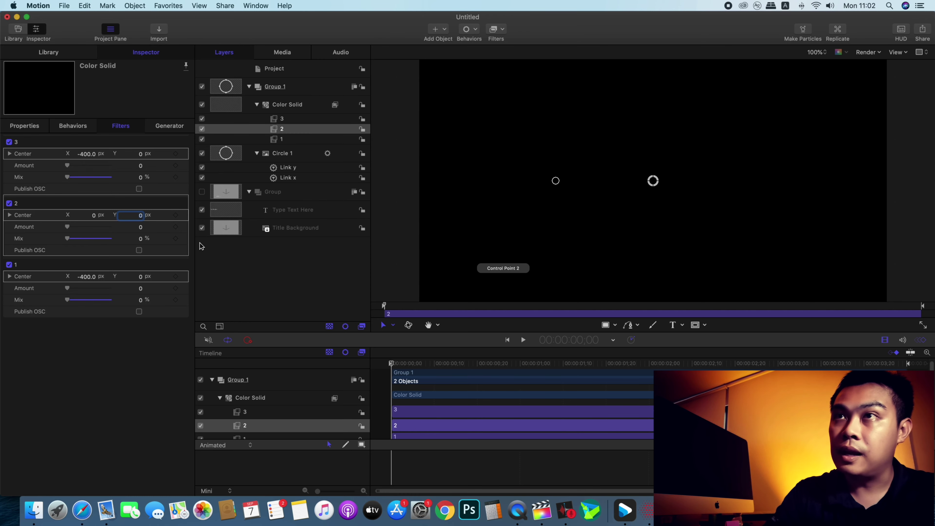
type("400")
key("Return")
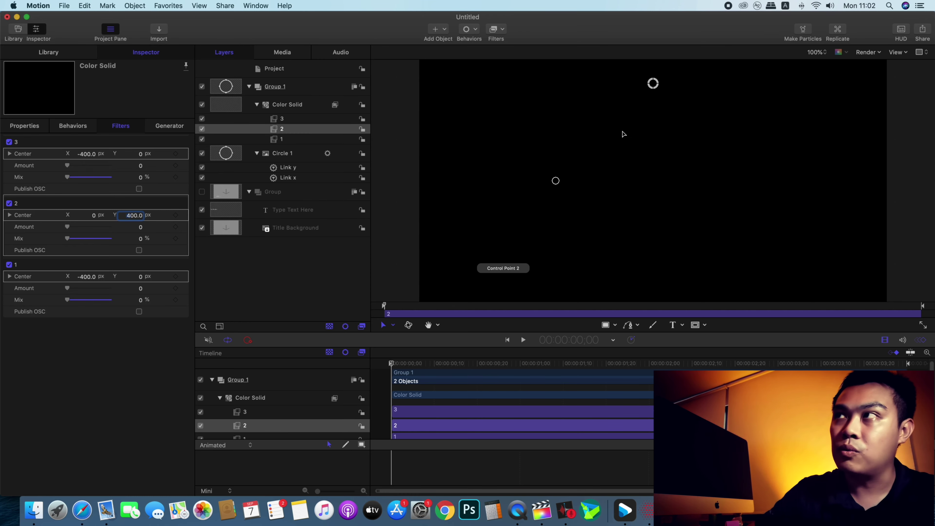
left_click(81, 277)
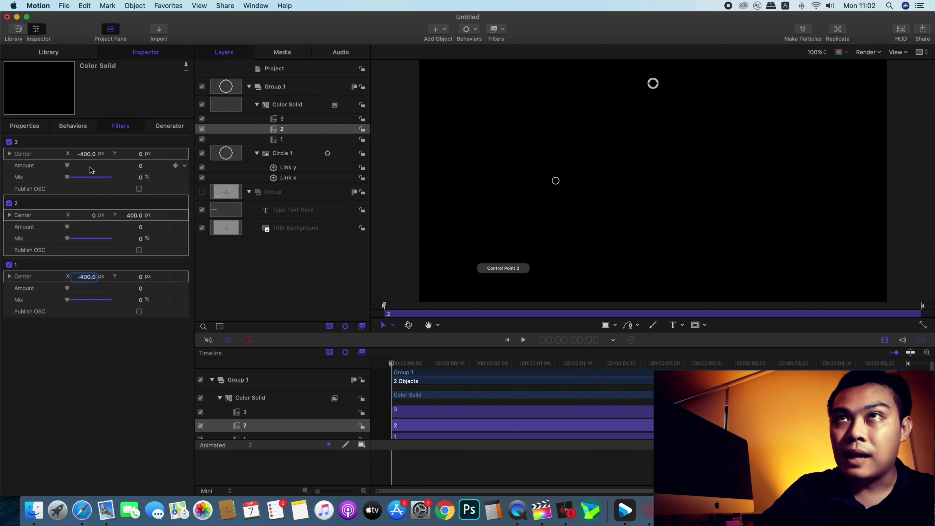
left_click(88, 155)
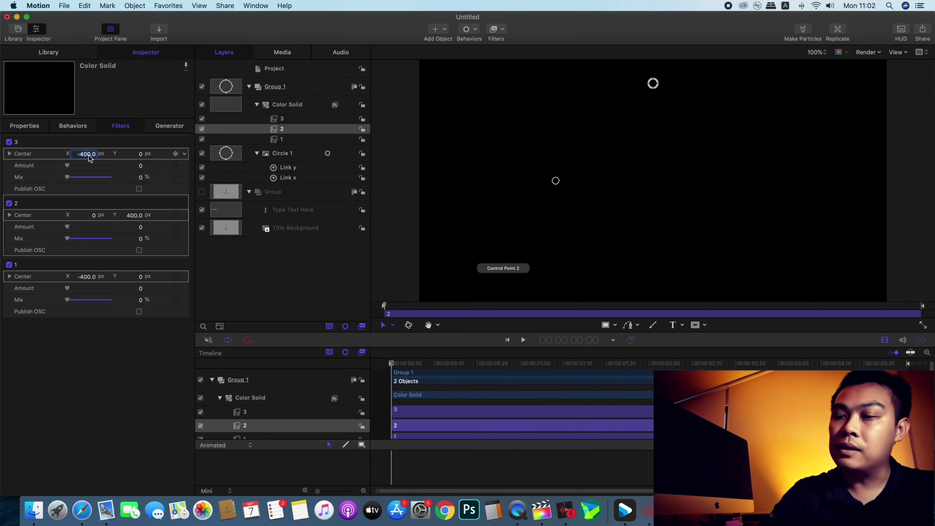
type("400")
key("Return")
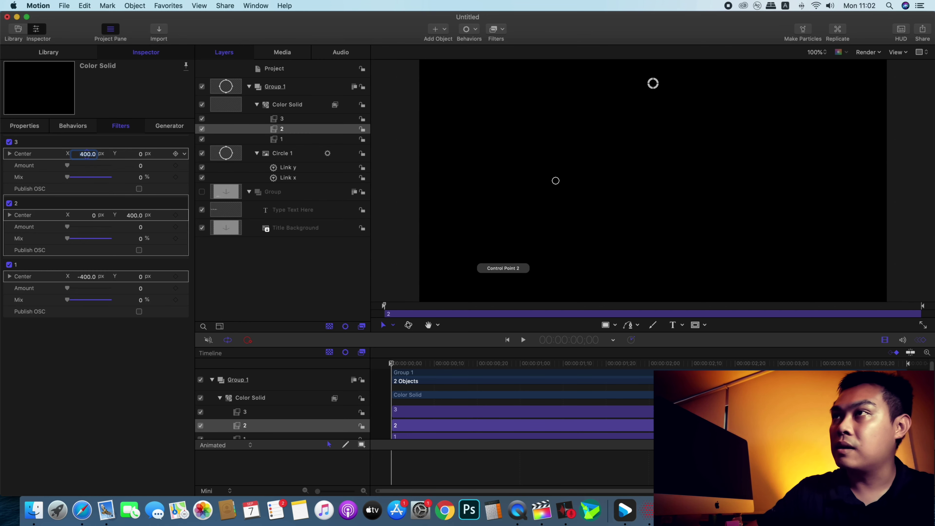
left_click(44, 142)
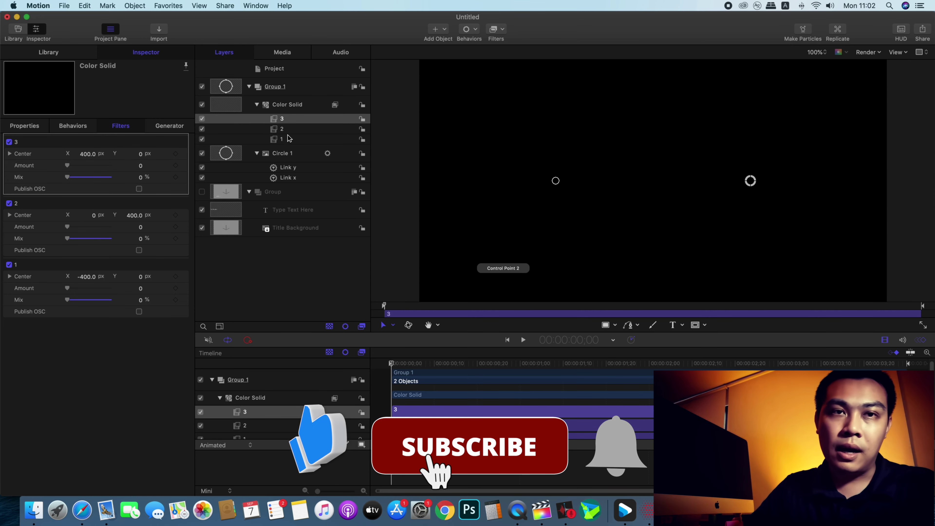
Step: Duplicate the Circle 1 layer twice, keeping its Link x and Link y behaviours
left_click(296, 167)
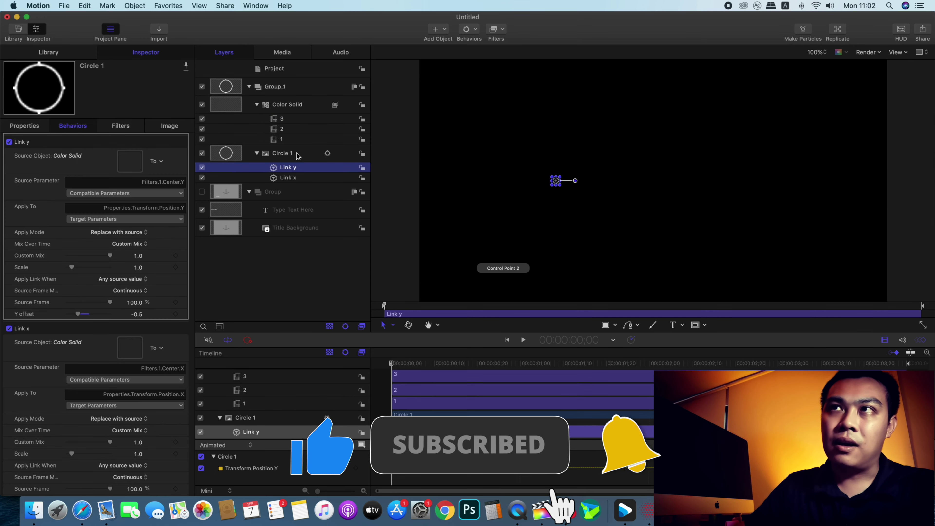
left_click(283, 153)
left_click(258, 154)
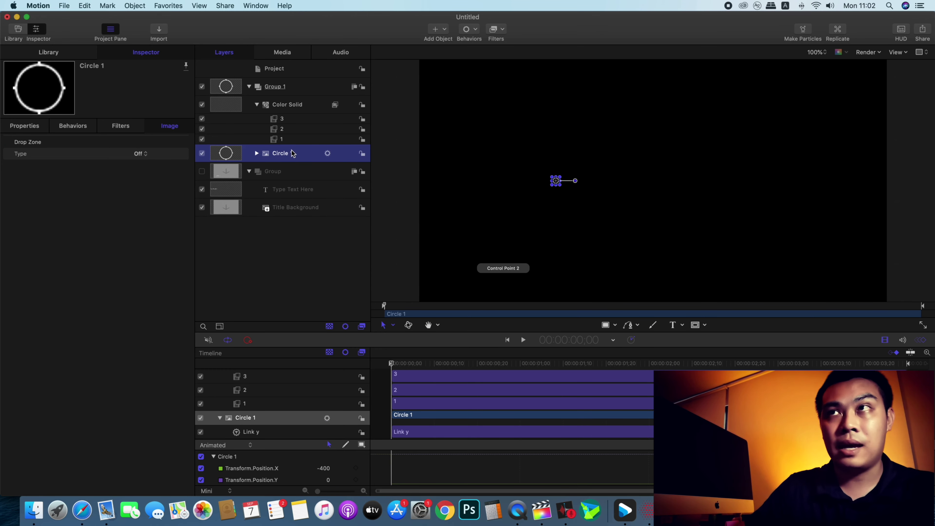
right_click(287, 153)
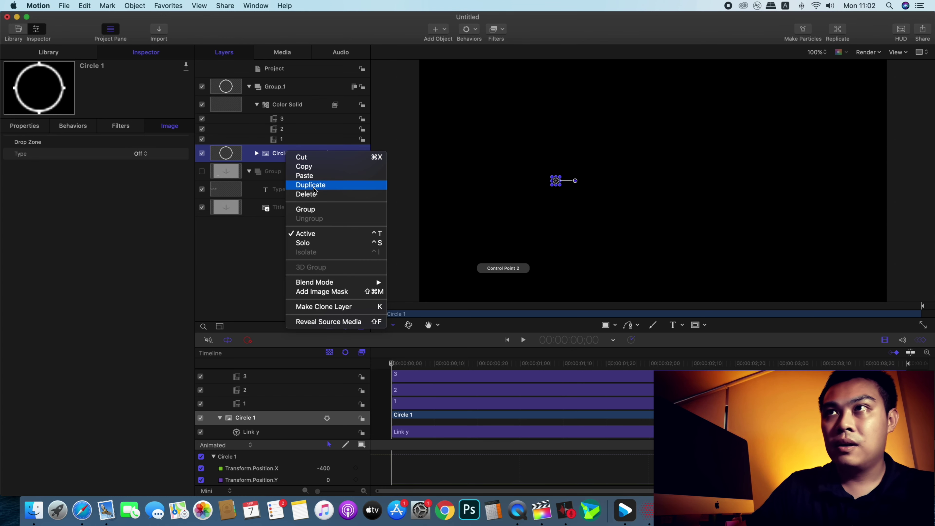
left_click(314, 186)
right_click(285, 157)
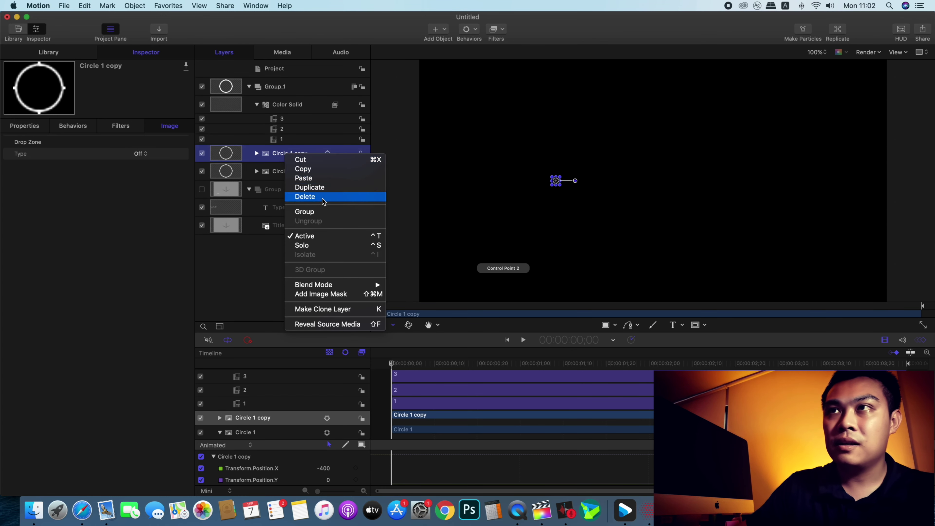
left_click(369, 187)
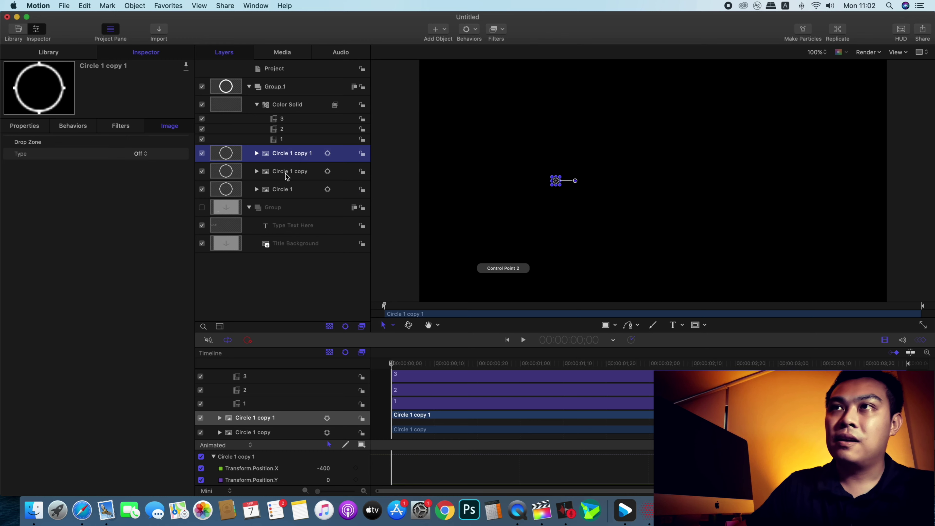
Step: Rename the two circle copies Circle 2 and Circle 3
left_click(291, 192)
left_click(256, 189)
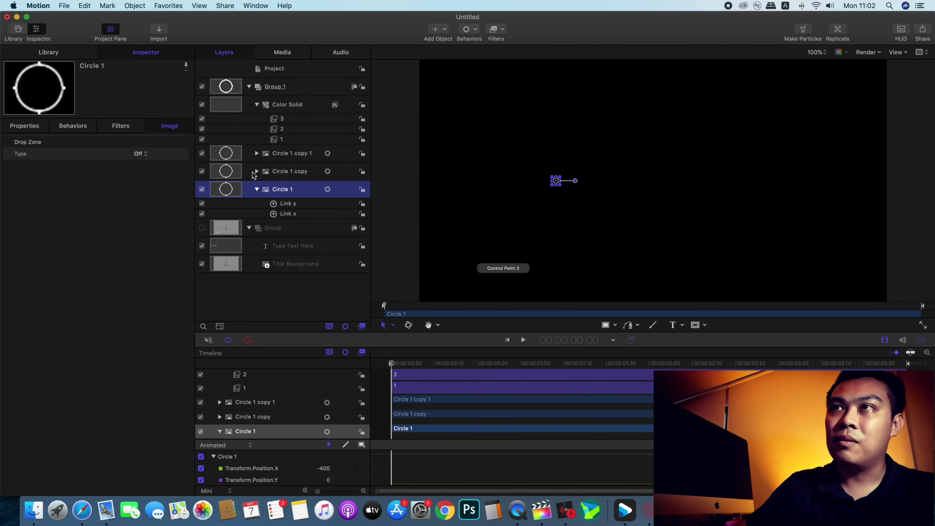
left_click(257, 172)
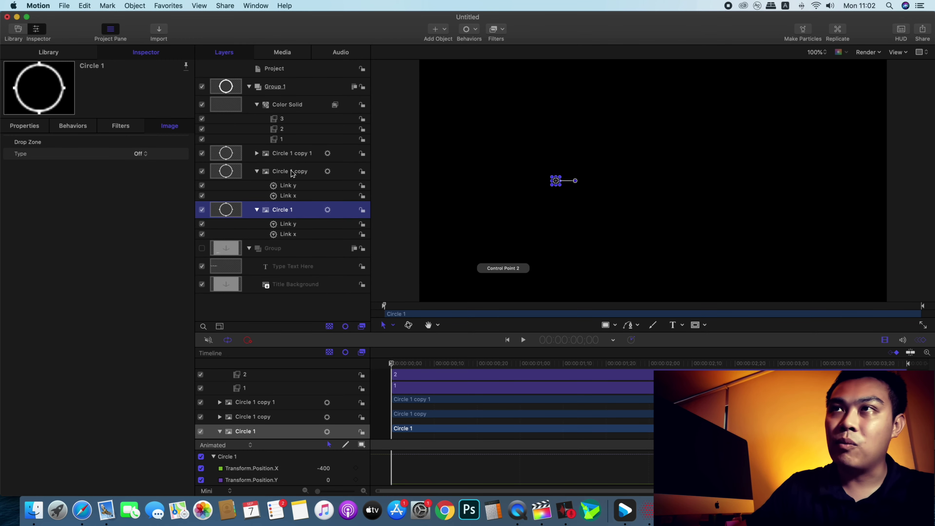
left_click(257, 154)
left_click(294, 192)
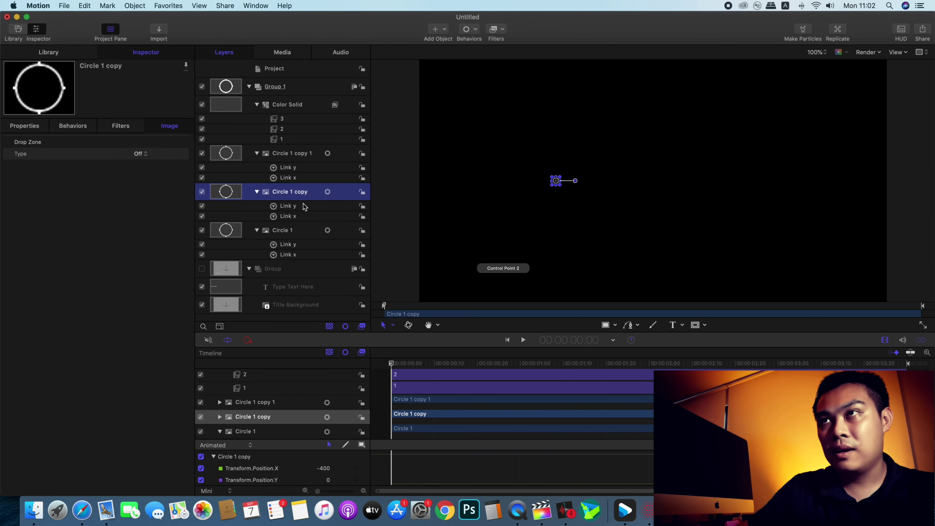
double_click(287, 192)
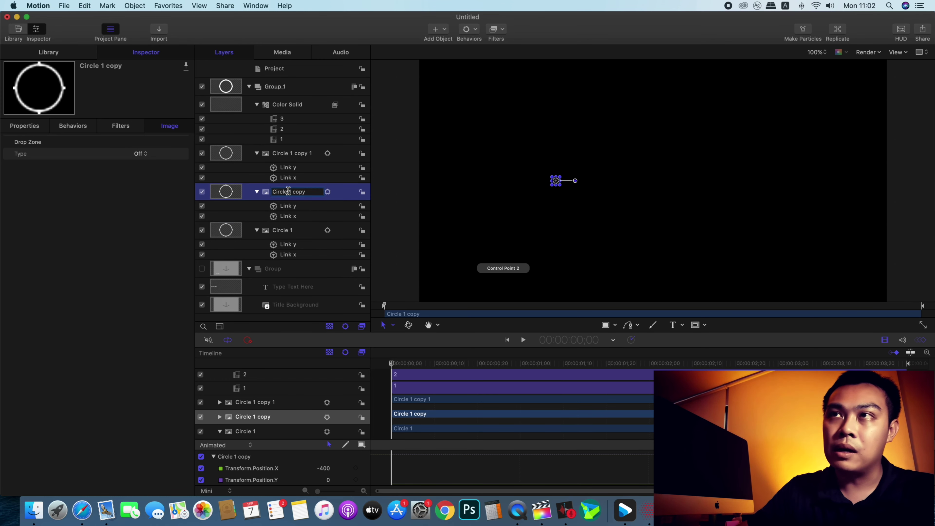
type("Circle 2")
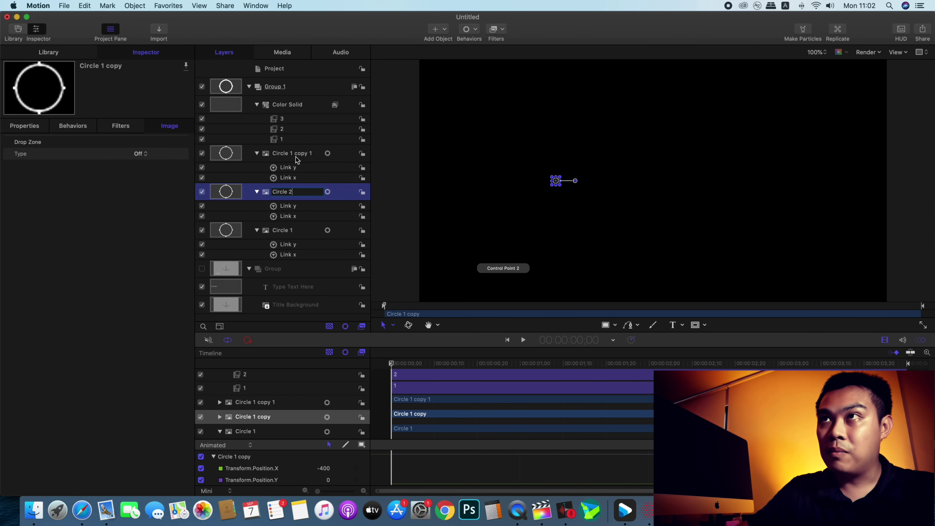
left_click(291, 154)
double_click(291, 154)
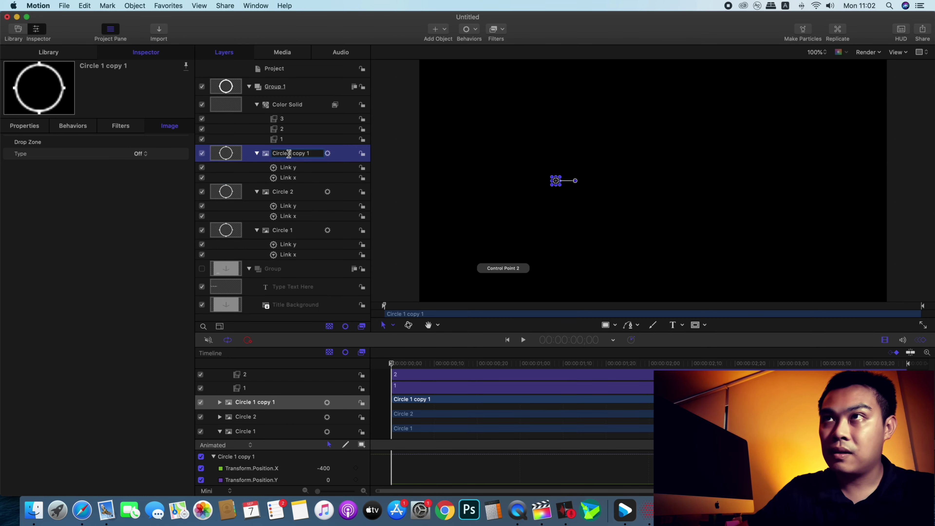
type("3")
key("Return")
left_click(299, 190)
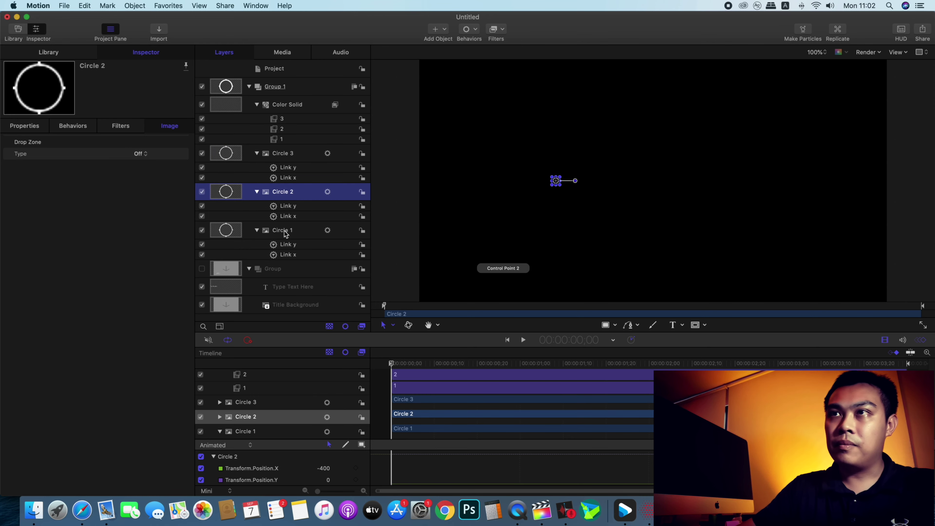
Step: Point Circle 2's Link x at filter 2's Center X with an X offset of -0.5
left_click(257, 230)
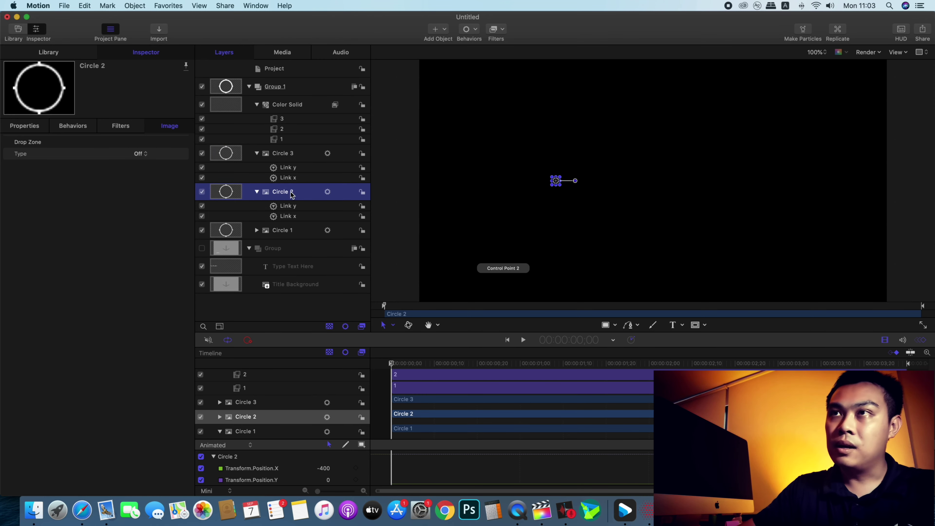
left_click(298, 217)
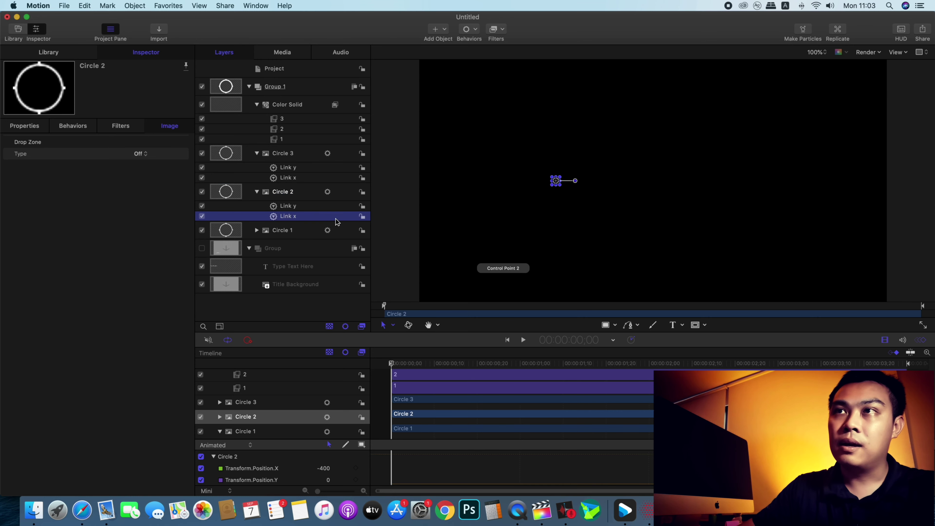
scroll(128, 295, "down", 2)
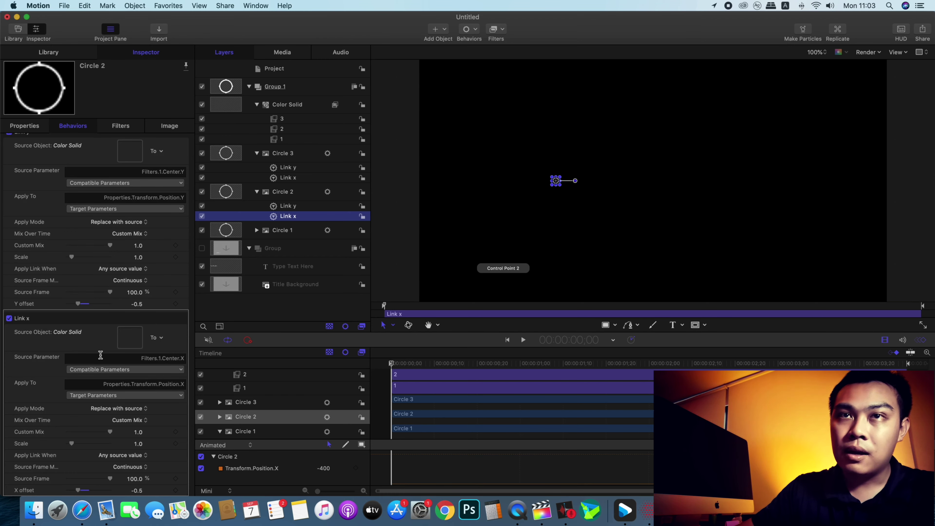
left_click(176, 369)
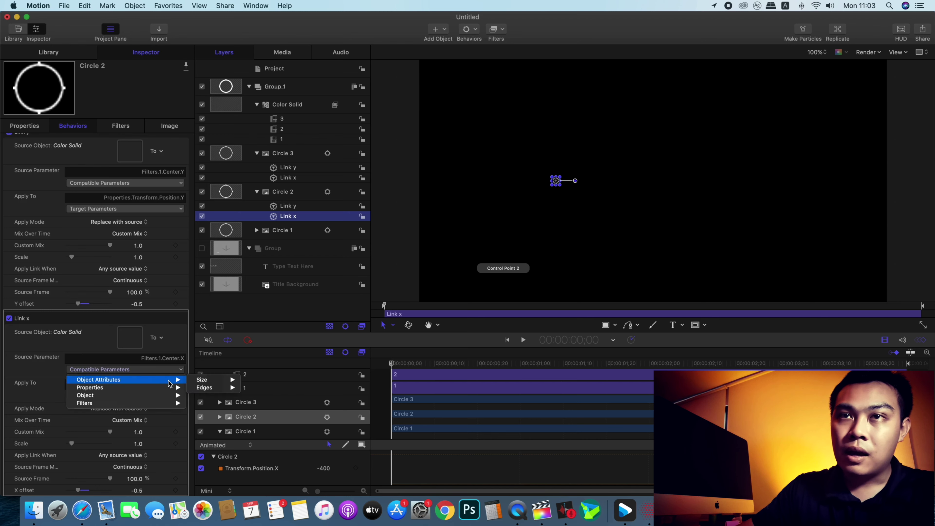
mouse_move(166, 404)
mouse_move(199, 411)
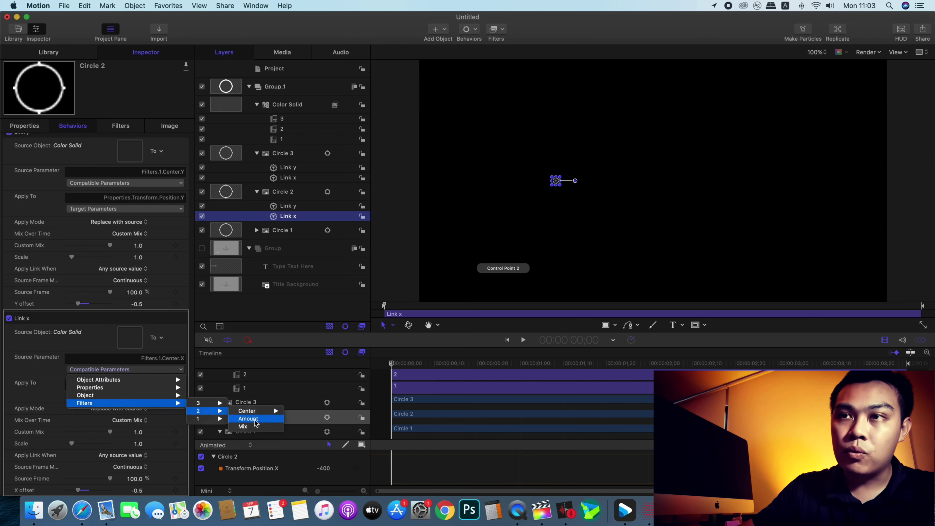
mouse_move(254, 411)
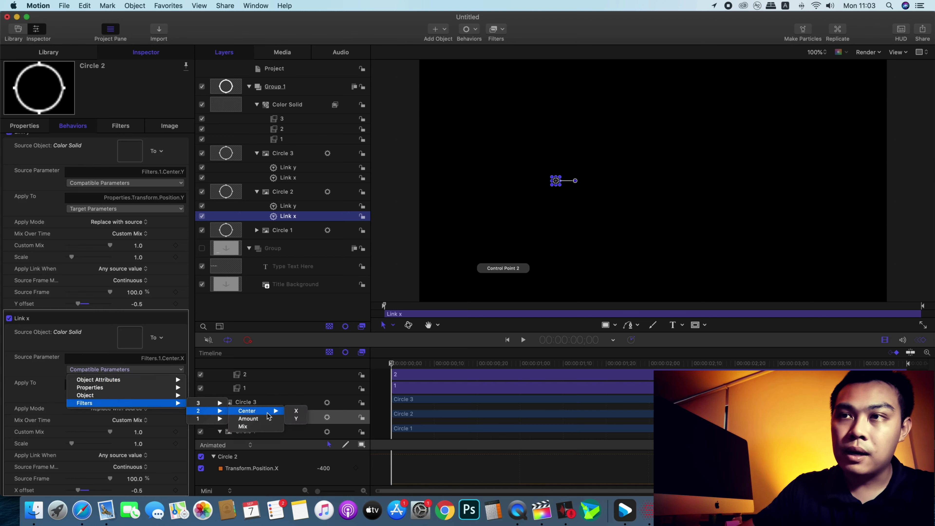
left_click(297, 412)
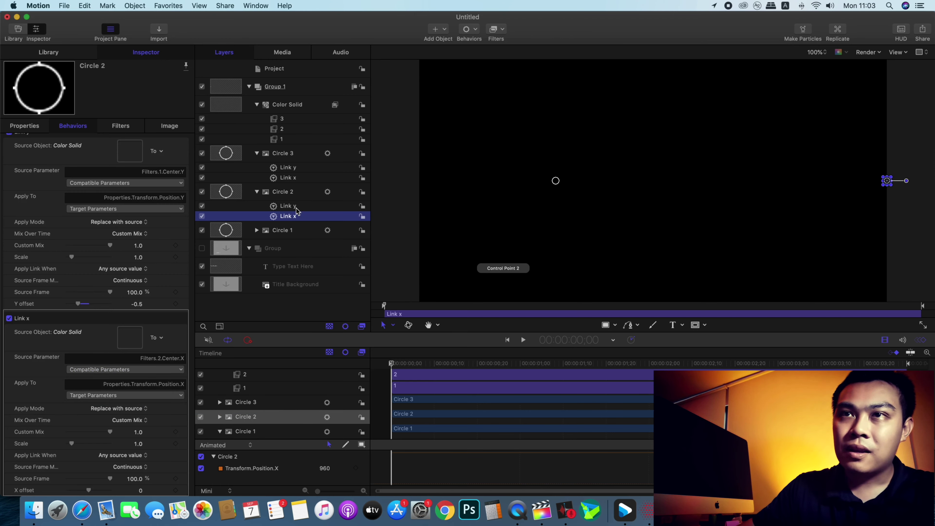
scroll(153, 435, "down", 1)
scroll(153, 435, "up", 1)
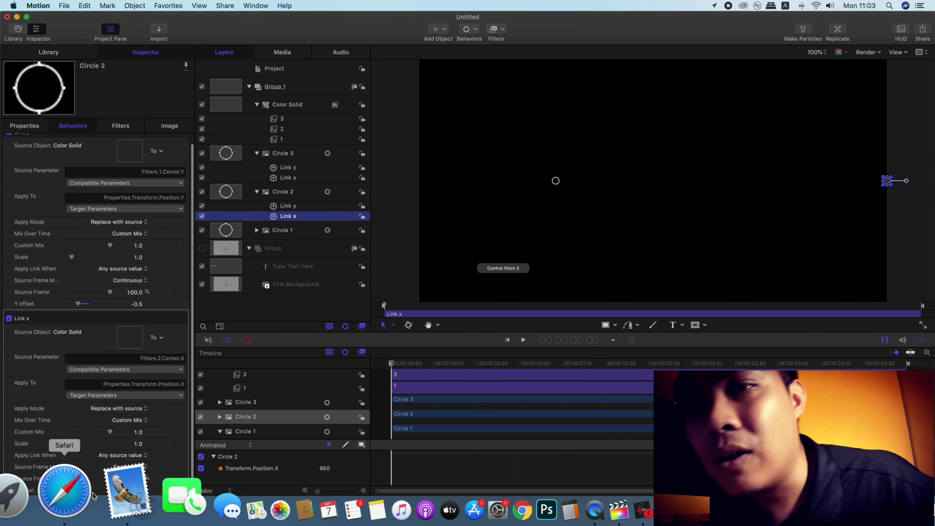
left_click(139, 491)
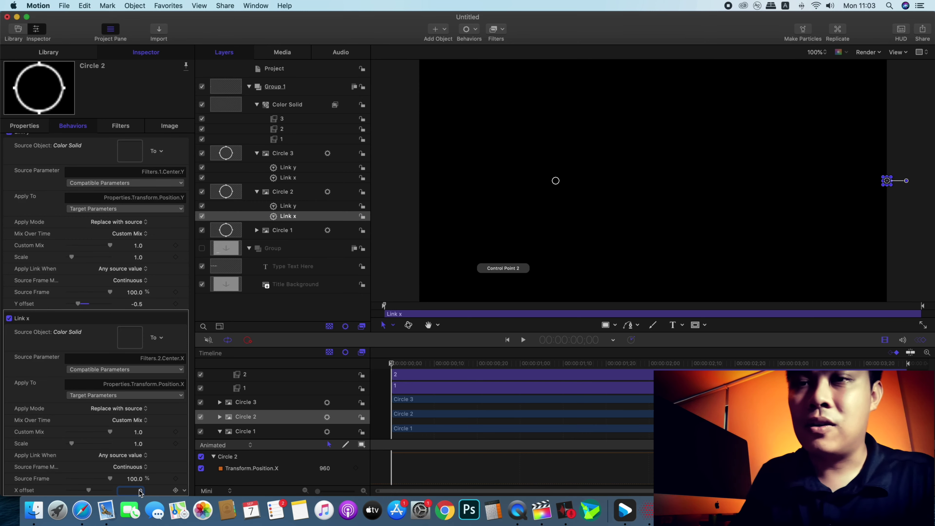
type("-.5")
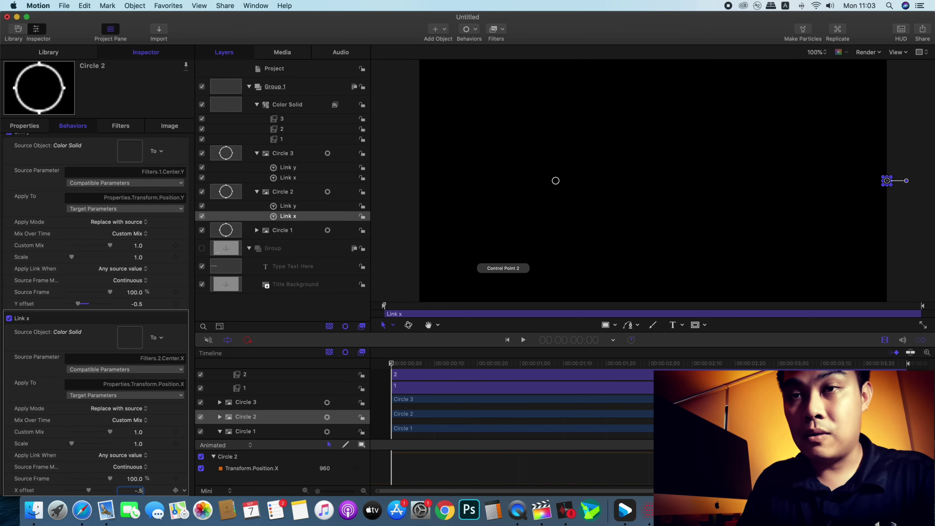
key("Return")
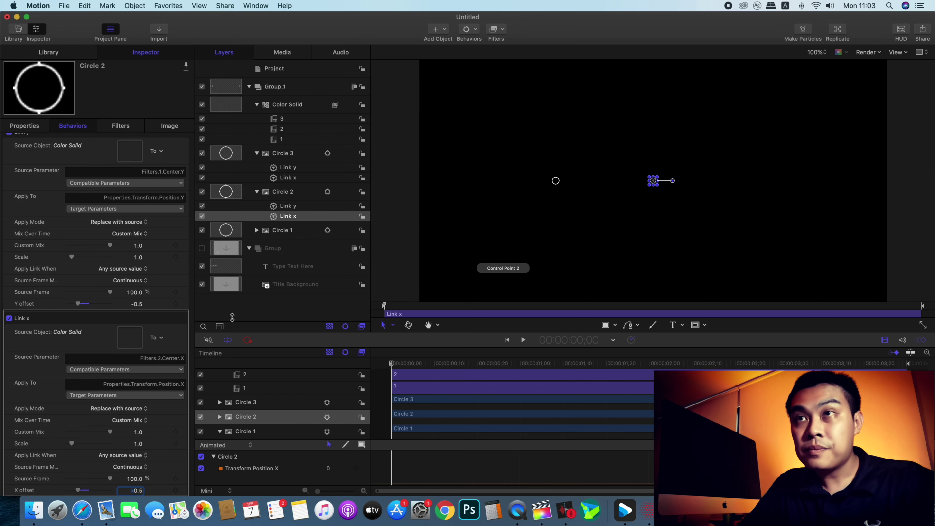
Step: Point Circle 2's Link y at filter 2's Center Y with a Y offset of -0.5
left_click(307, 208)
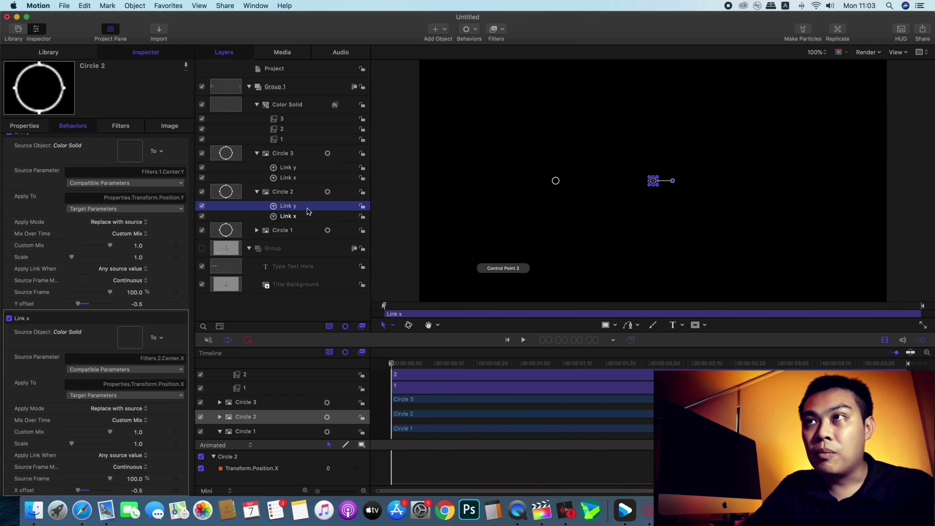
left_click(182, 184)
mouse_move(177, 216)
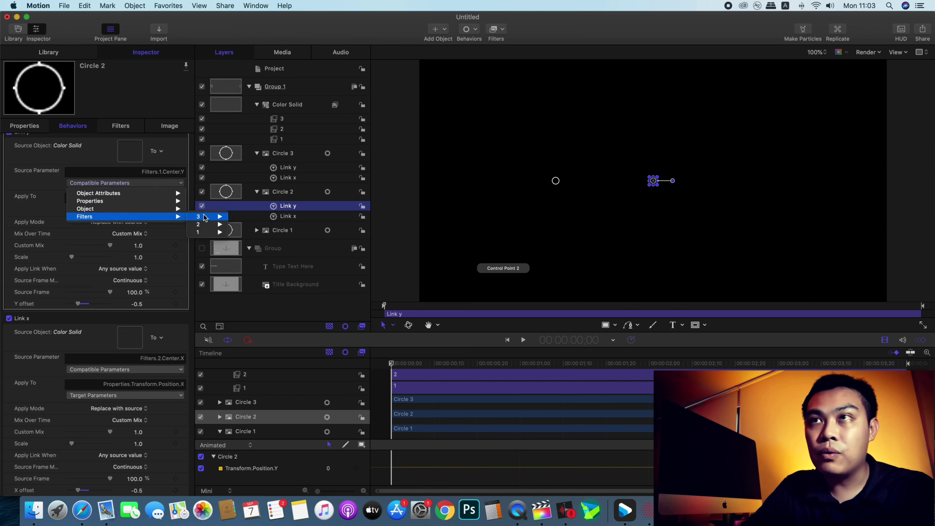
mouse_move(208, 224)
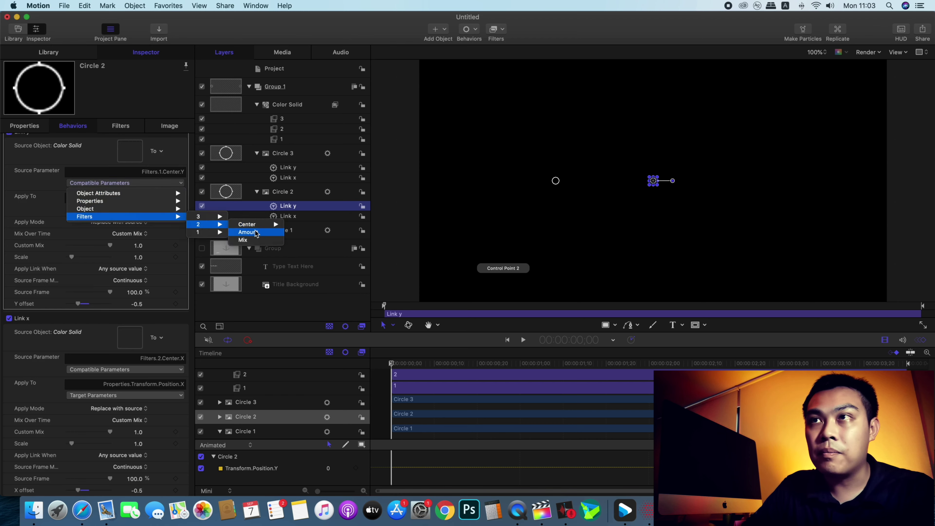
mouse_move(260, 224)
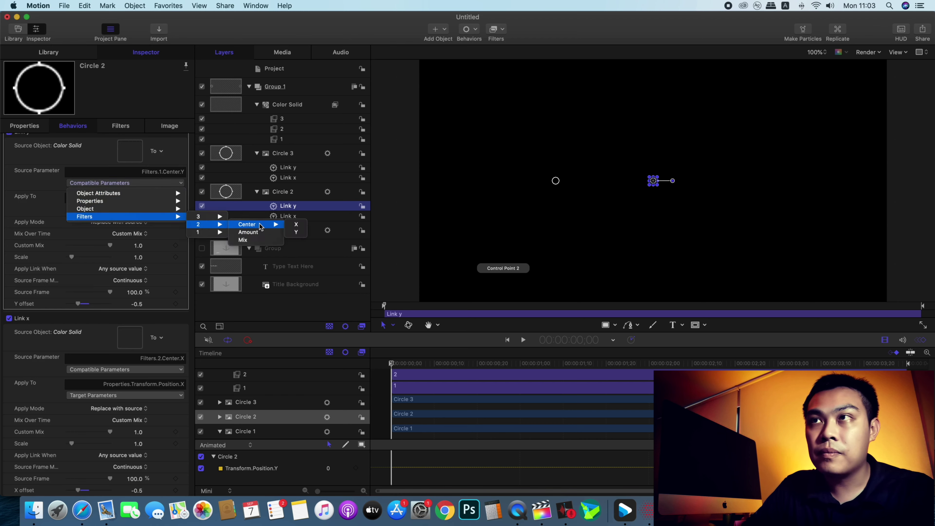
left_click(296, 233)
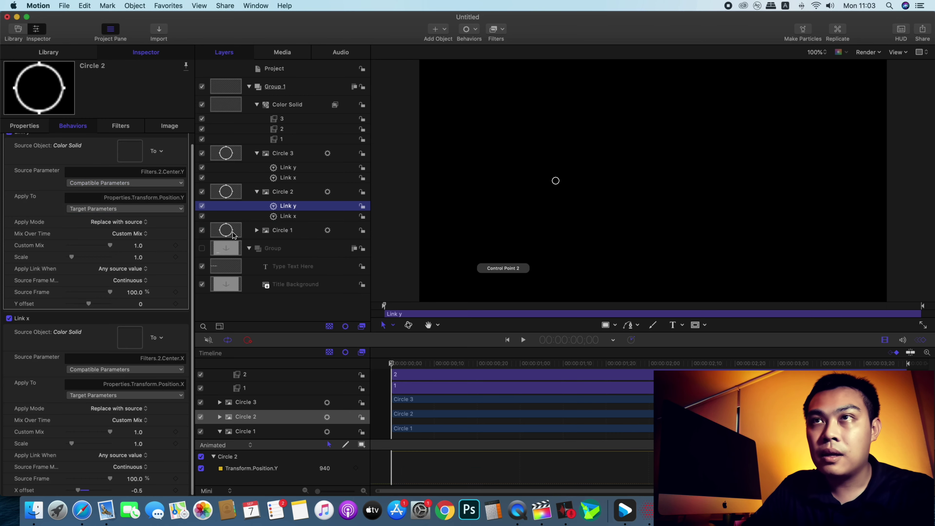
left_click(141, 304)
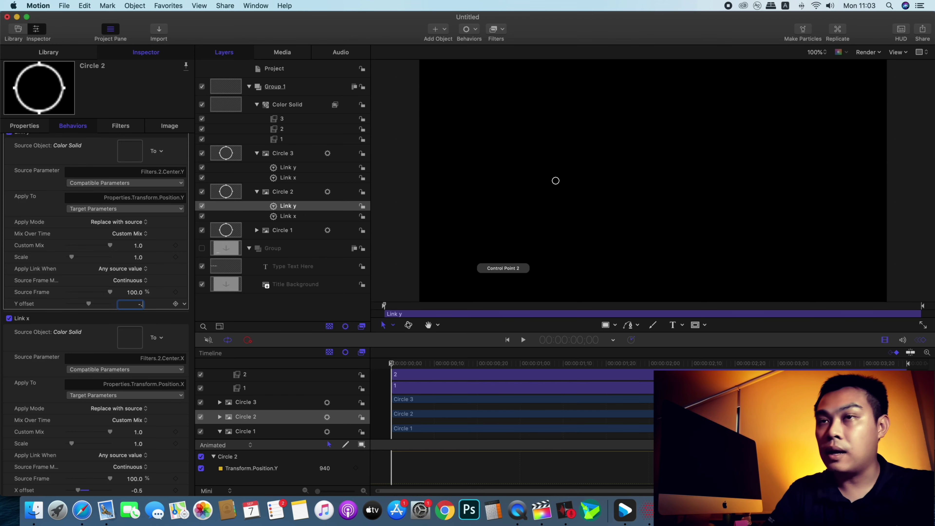
type("-0.5")
key("Return")
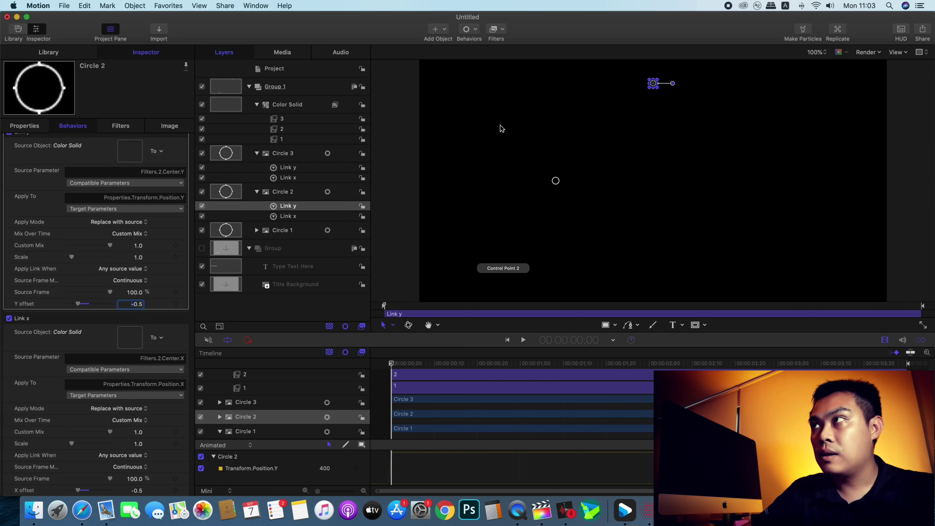
left_click(298, 154)
Step: Point Circle 3's Link y at filter 3's Center Y with a -0.5 Y offset
left_click(294, 169)
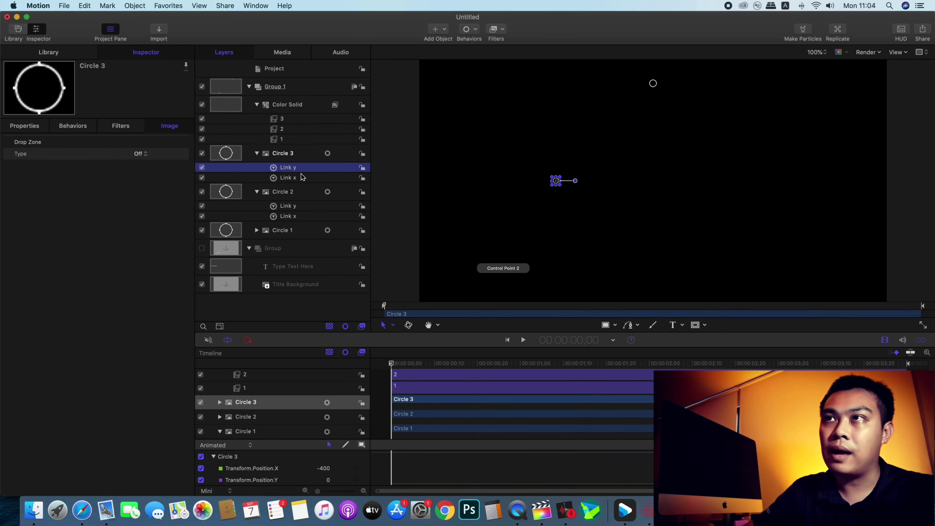
left_click(261, 176)
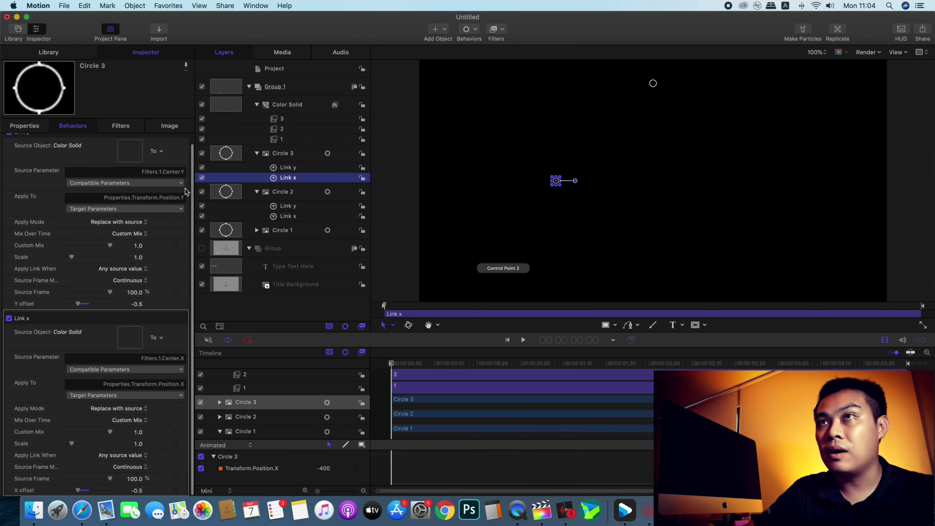
left_click(180, 210)
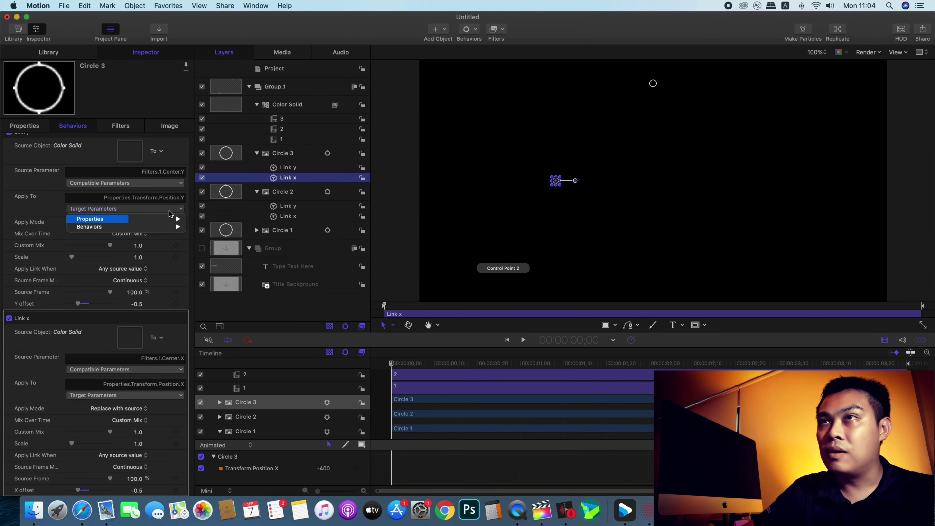
left_click(180, 184)
mouse_move(172, 193)
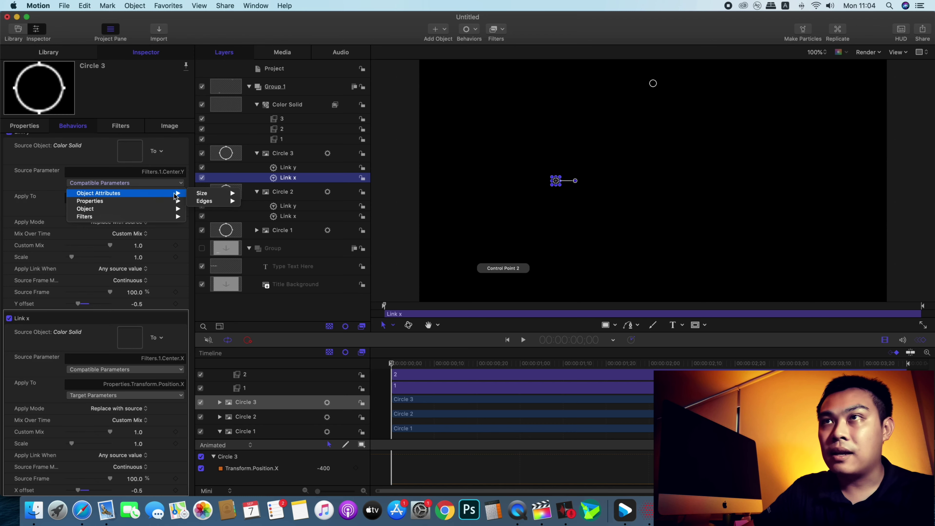
mouse_move(160, 217)
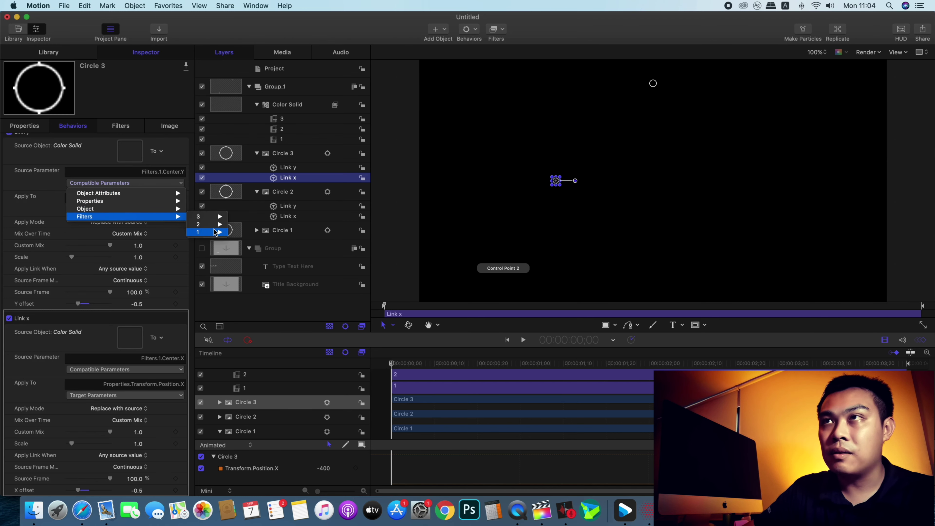
mouse_move(217, 217)
mouse_move(258, 217)
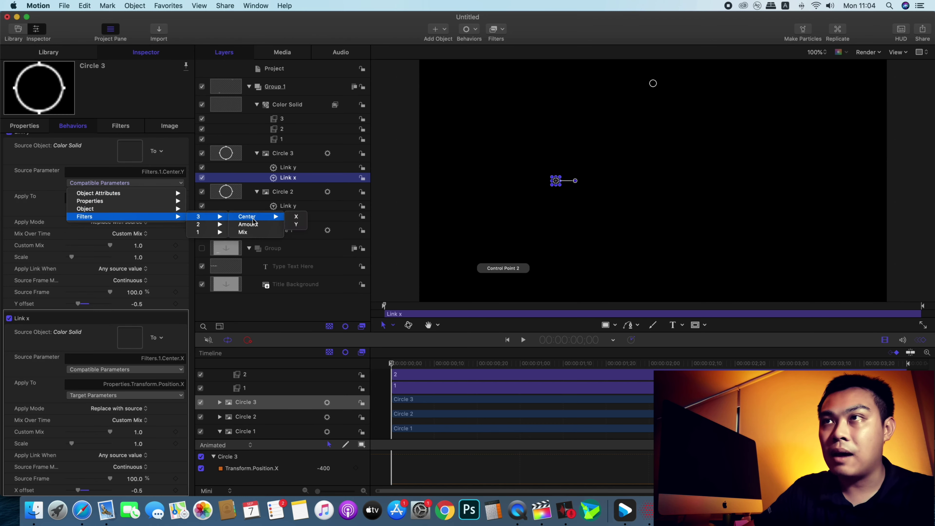
left_click(297, 225)
left_click(141, 304)
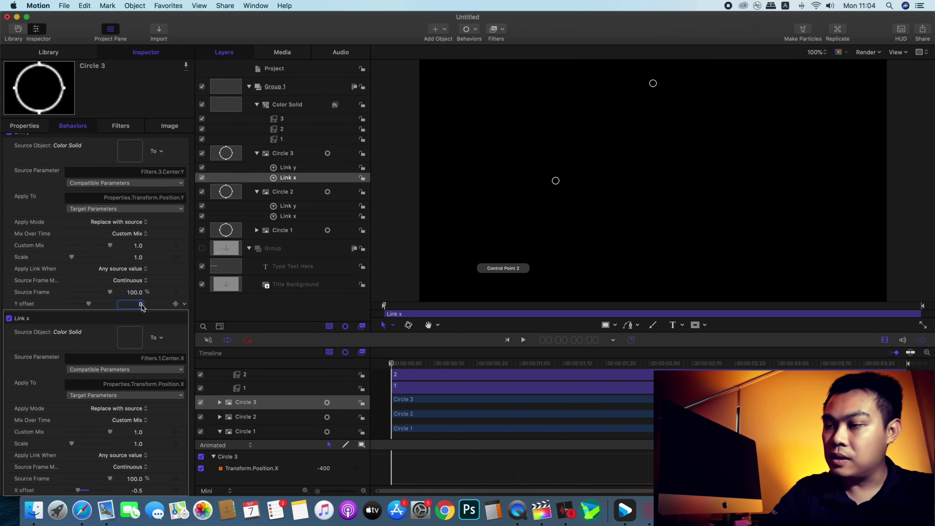
type("-.5")
type("-0.5")
key("Return")
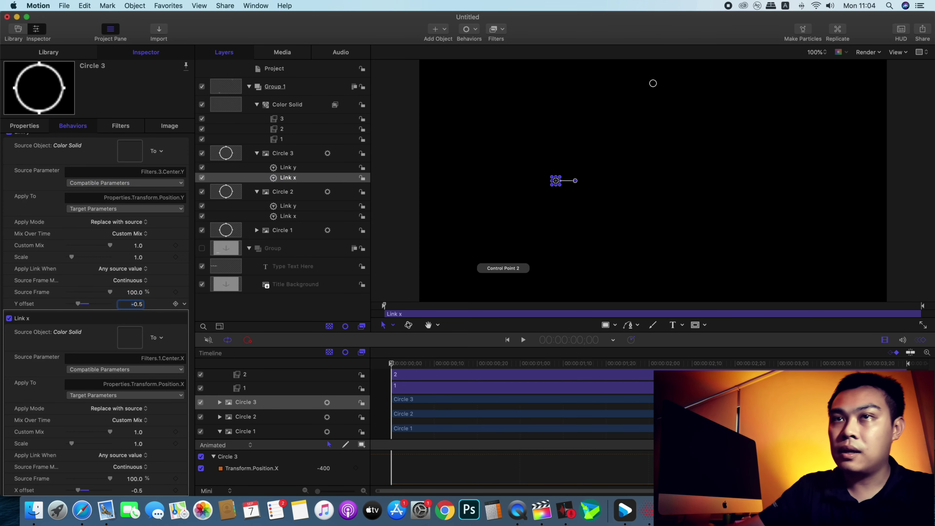
Step: Point Circle 3's Link x at filter 3's Center X with a -0.5 X offset
left_click(182, 373)
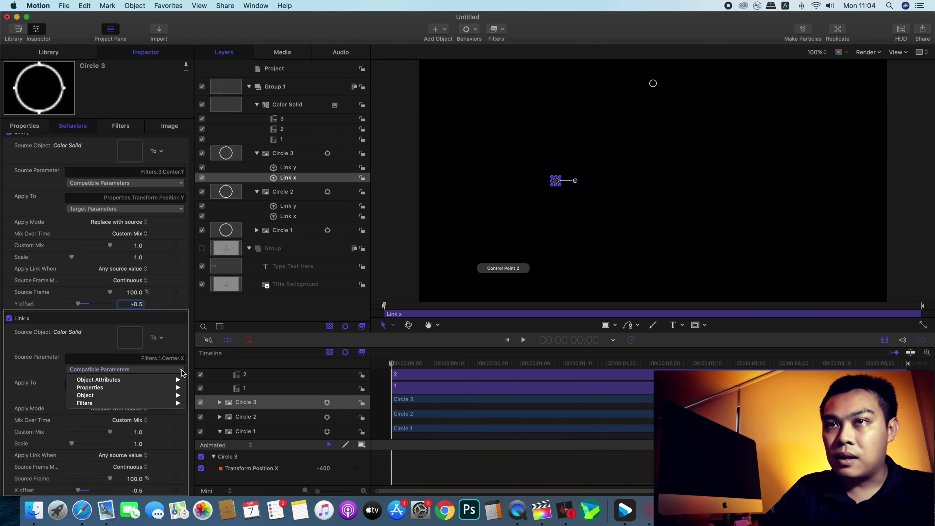
mouse_move(173, 404)
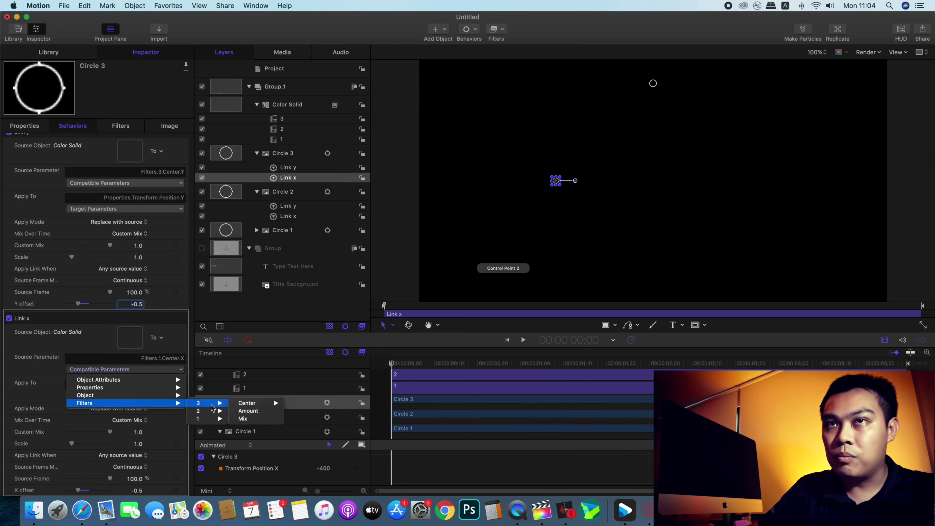
mouse_move(254, 404)
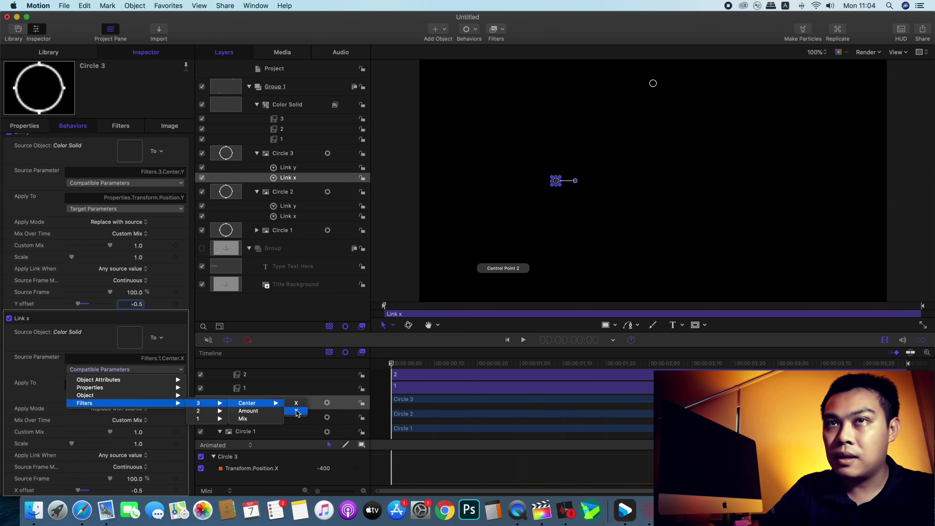
left_click(297, 403)
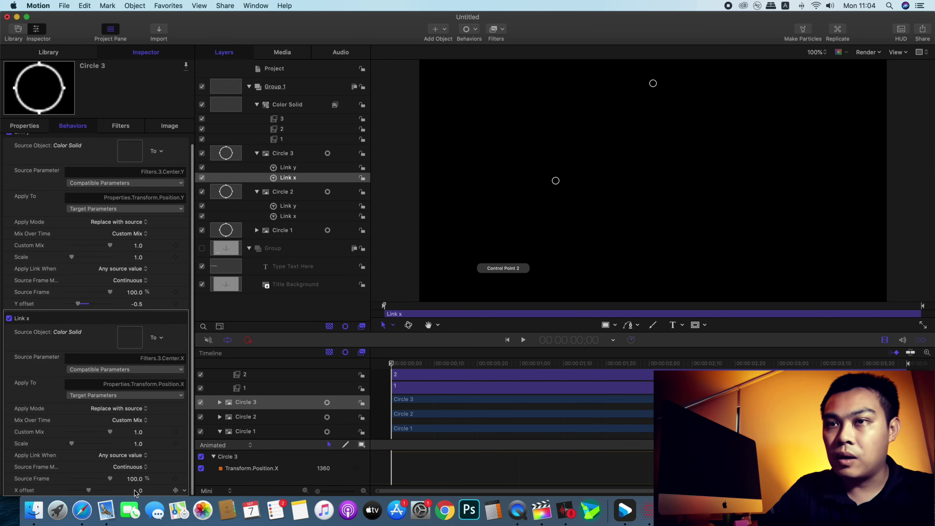
type("-.5")
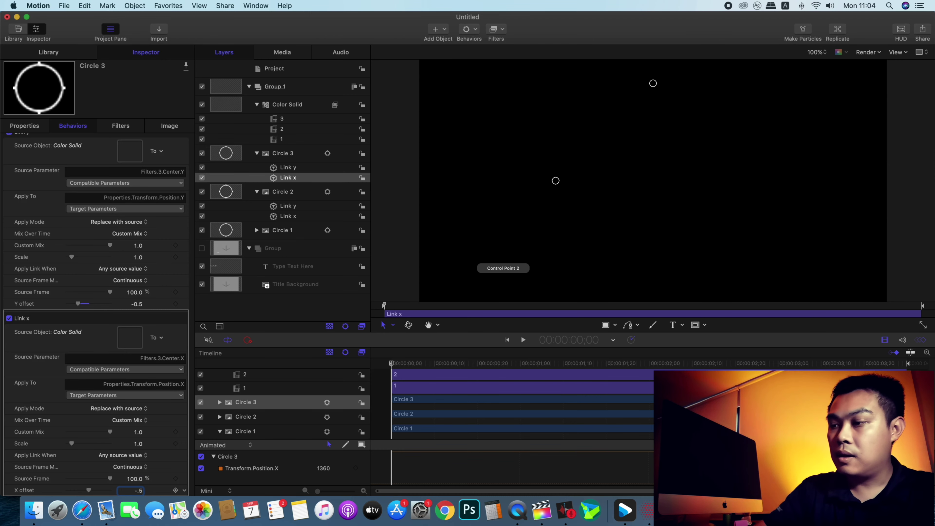
key("Return")
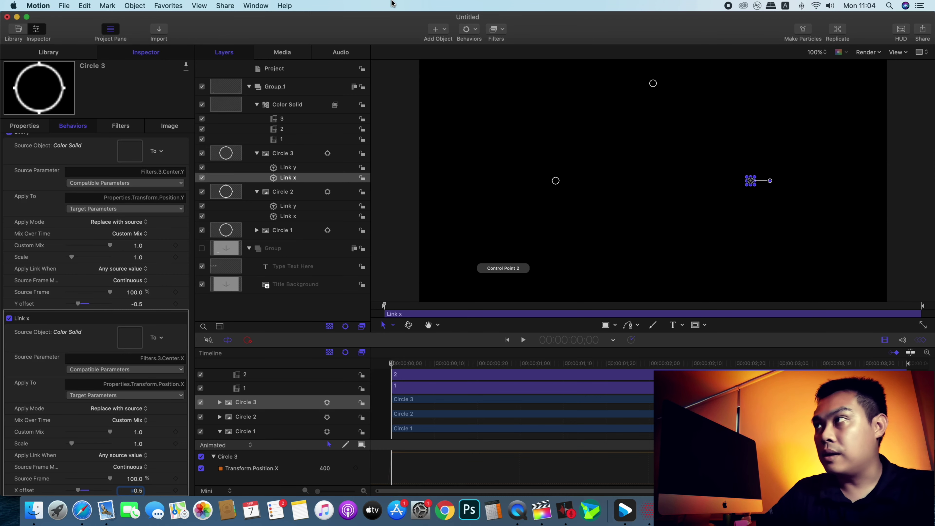
left_click(304, 153)
left_click(283, 86)
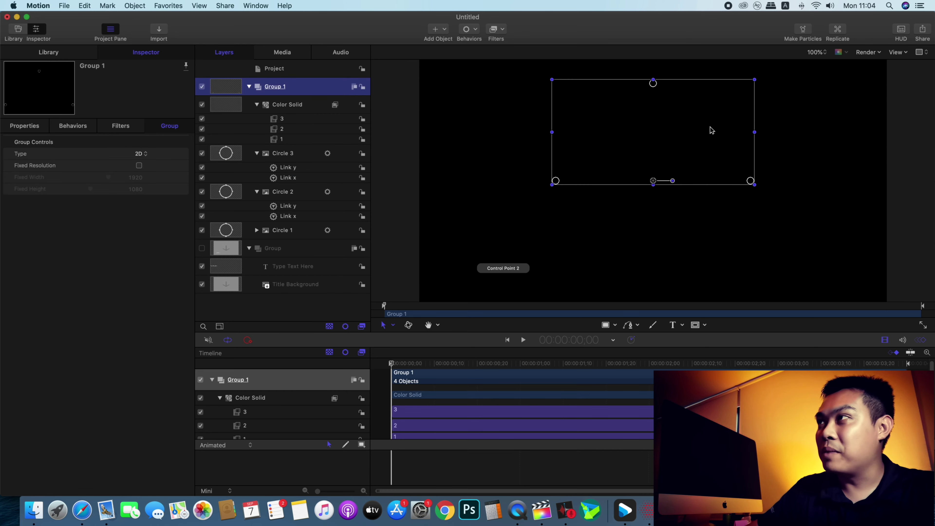
left_click(300, 107)
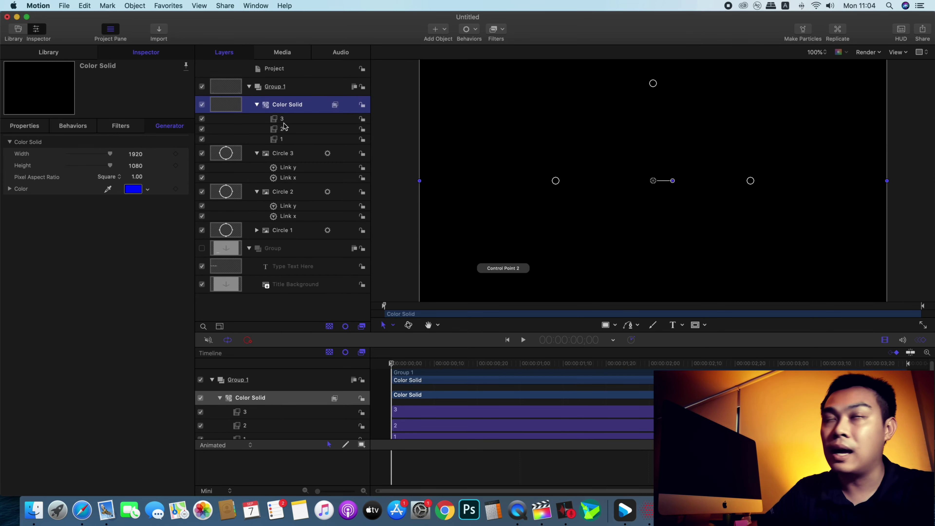
left_click(299, 120)
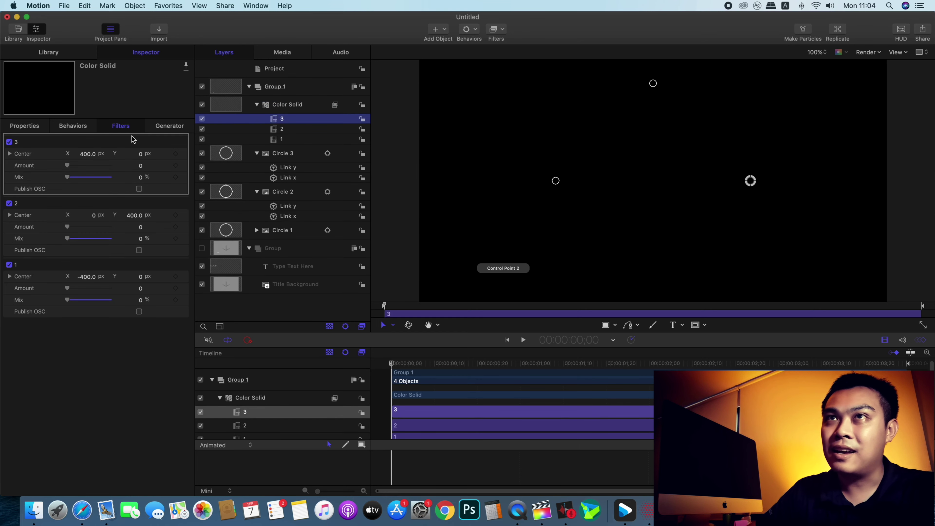
left_click_drag(88, 154, 88, 153)
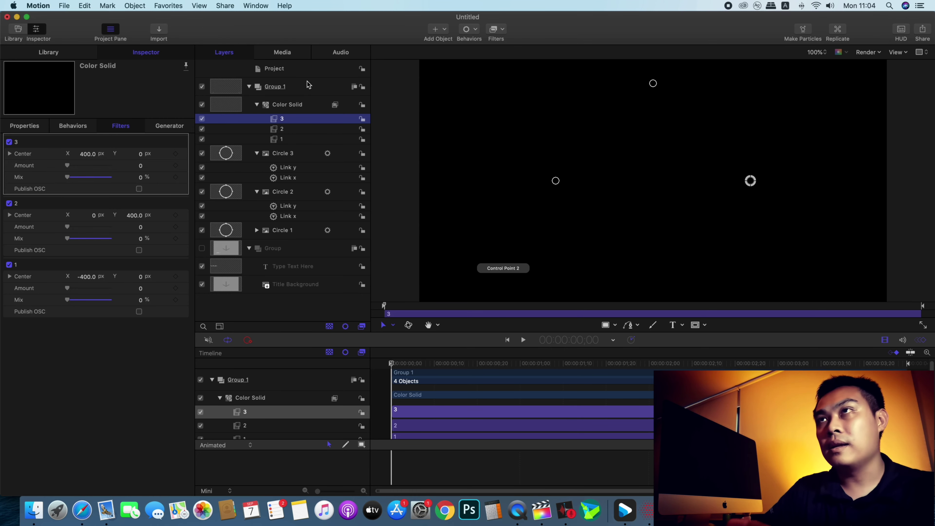
left_click(309, 93)
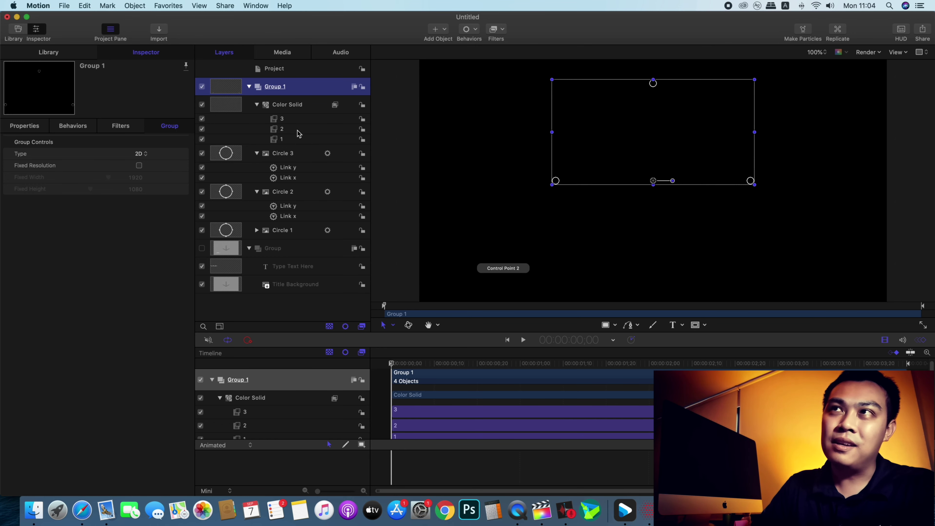
left_click(291, 107)
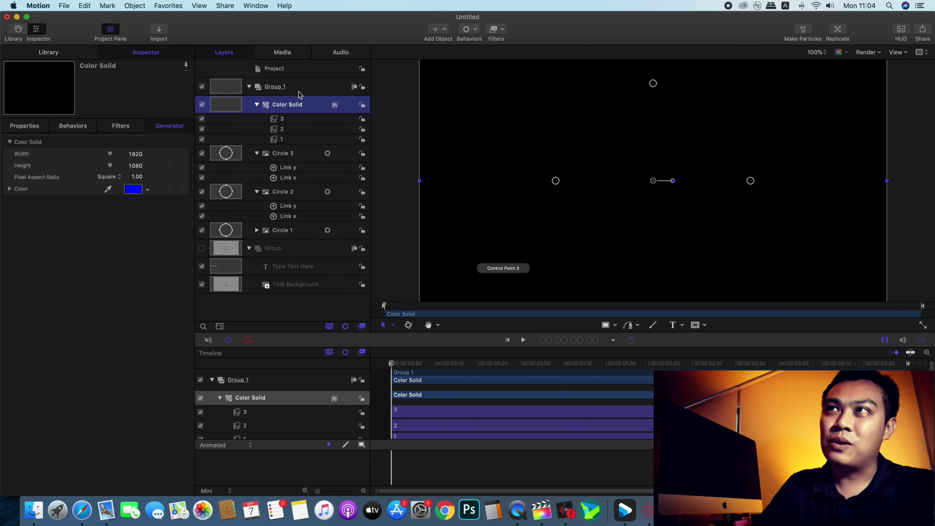
left_click(291, 119)
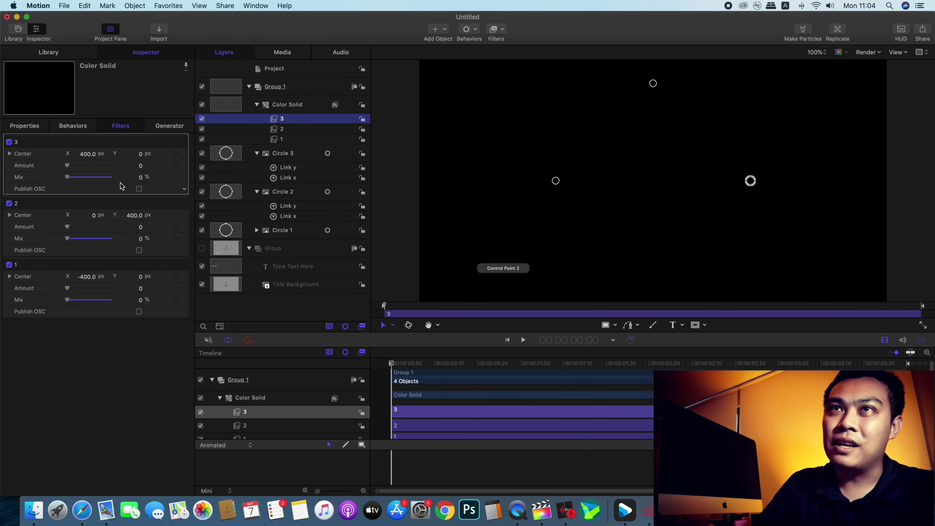
left_click(297, 106)
left_click(291, 119)
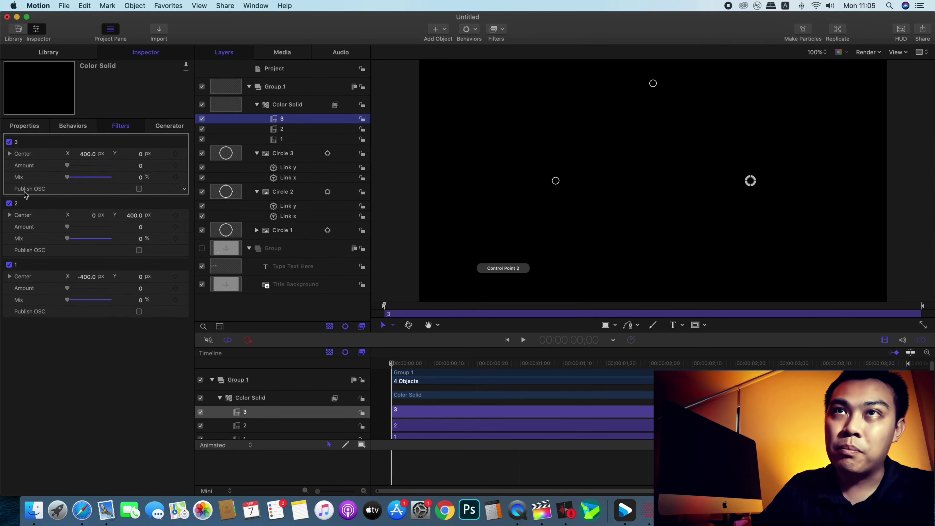
left_click(139, 189)
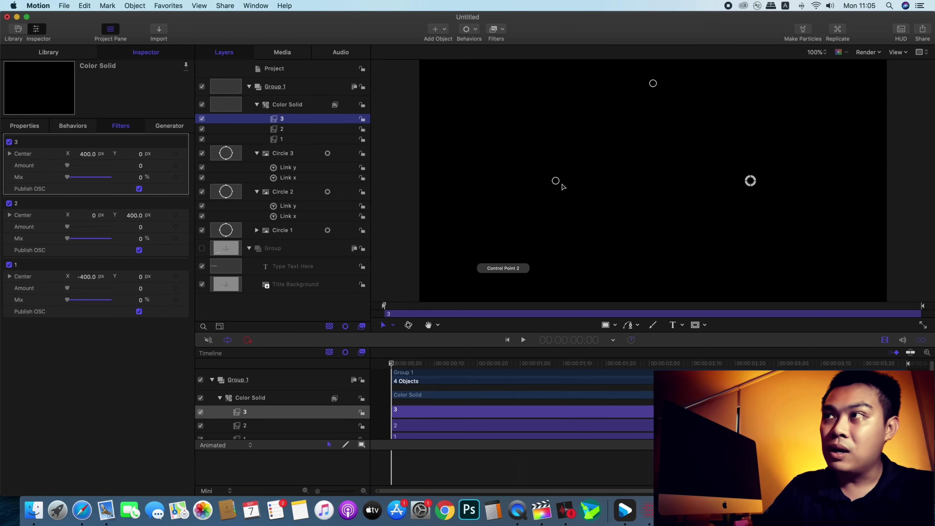
left_click(139, 311)
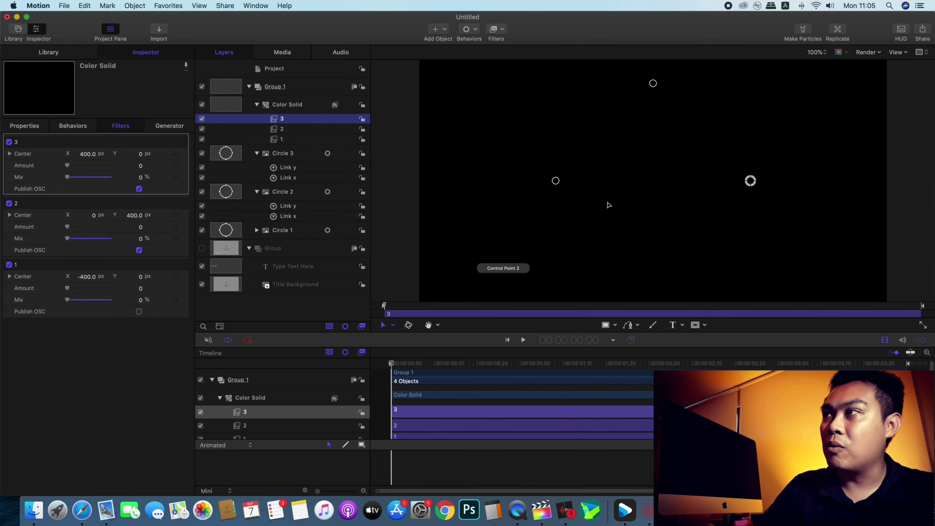
left_click(138, 312)
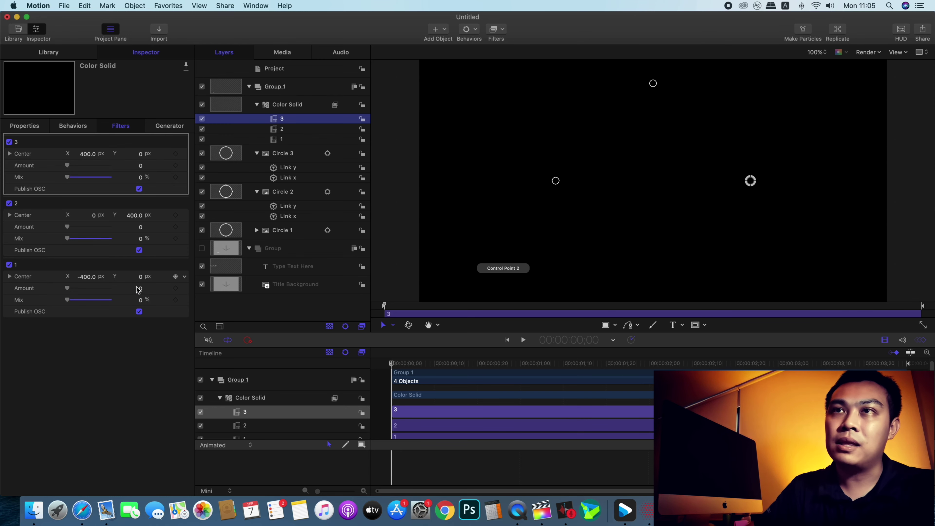
left_click(306, 89)
key("shift+super+a")
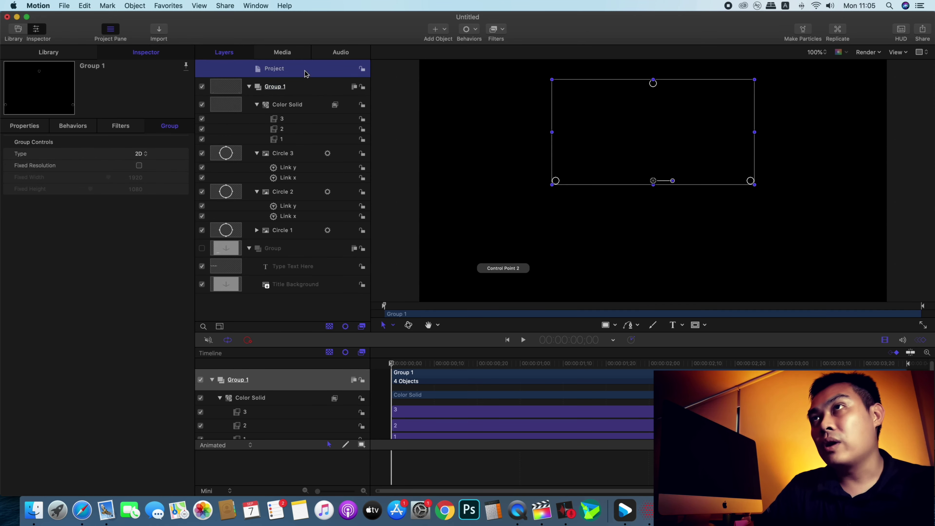
left_click(305, 89)
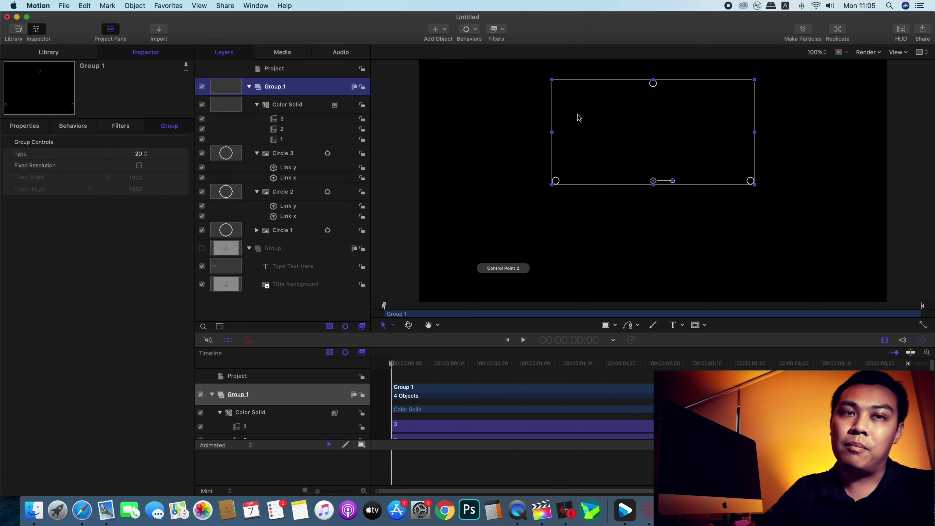
left_click(158, 272)
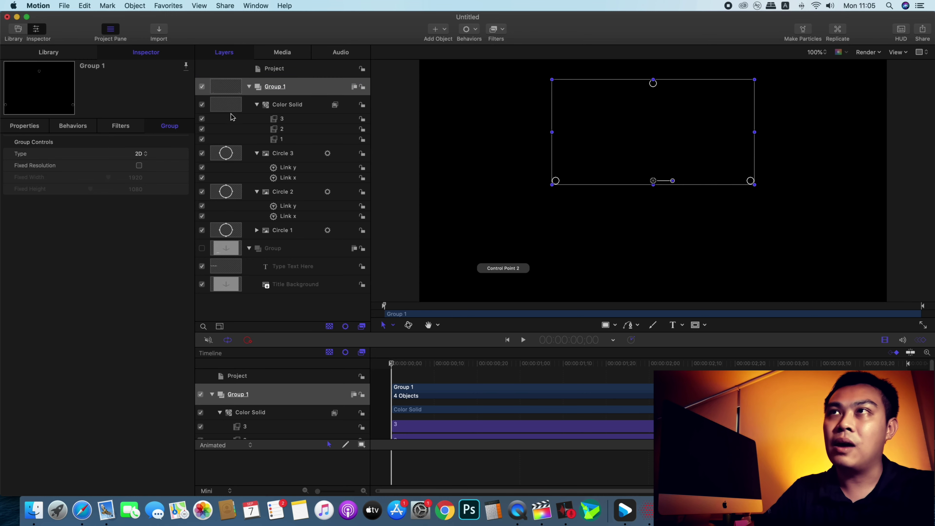
left_click(296, 72)
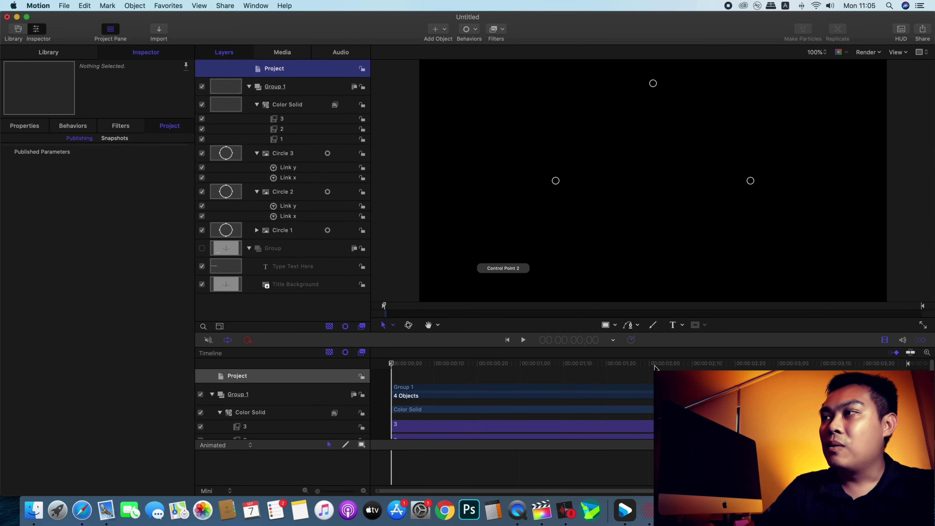
Step: With the Bezier tool, draw an arch from the left circle through the top circle to the right circle
left_click(633, 329)
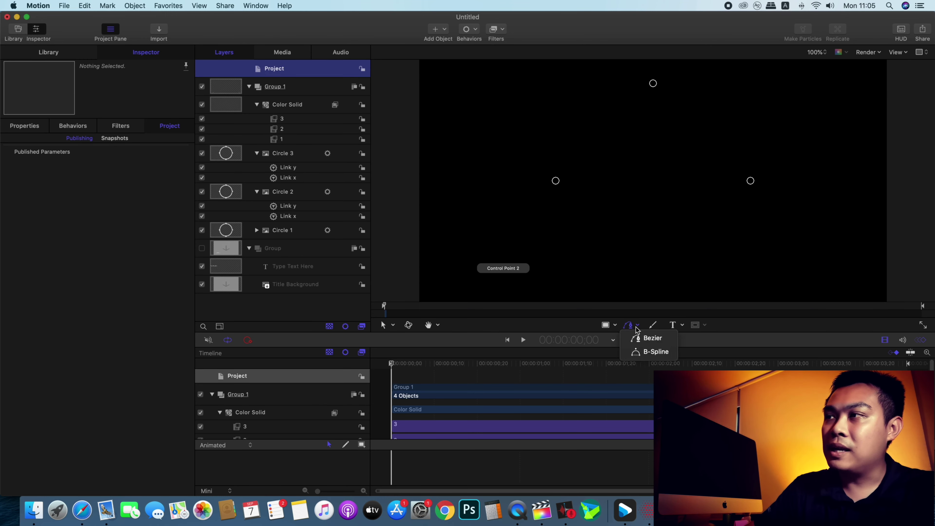
left_click(654, 339)
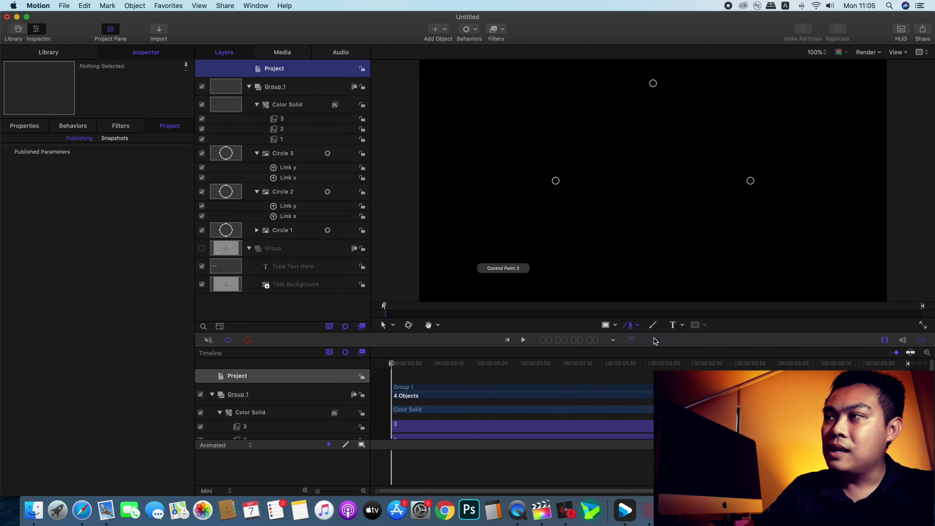
left_click(551, 184)
left_click_drag(653, 84, 712, 86)
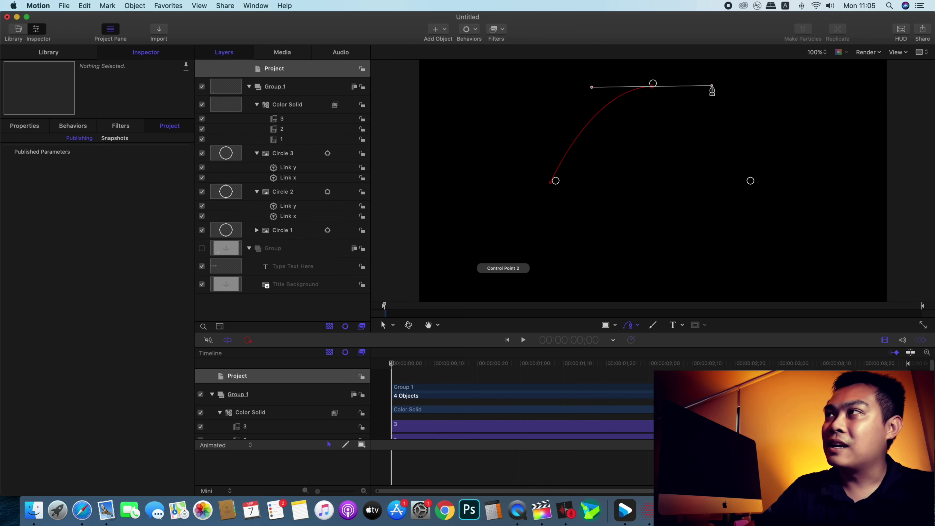
left_click(751, 181)
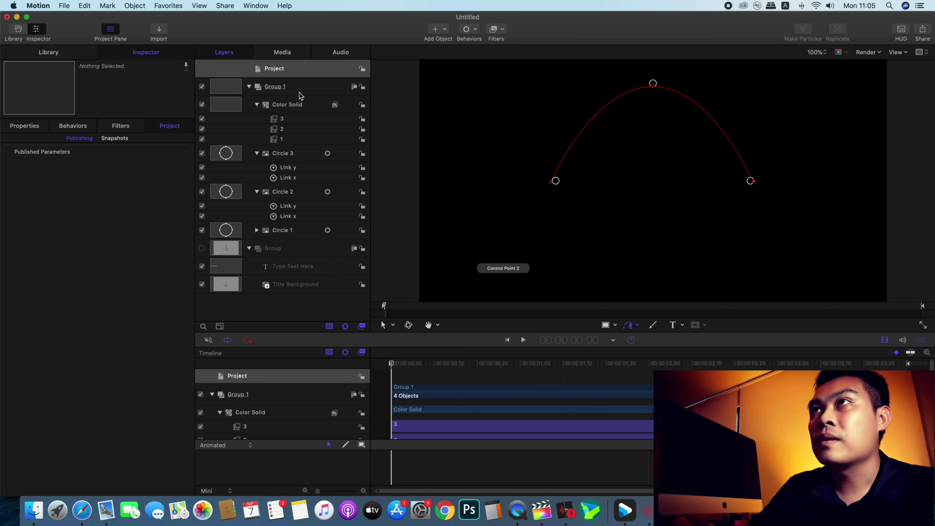
left_click(308, 104)
key("Return")
left_click(304, 68)
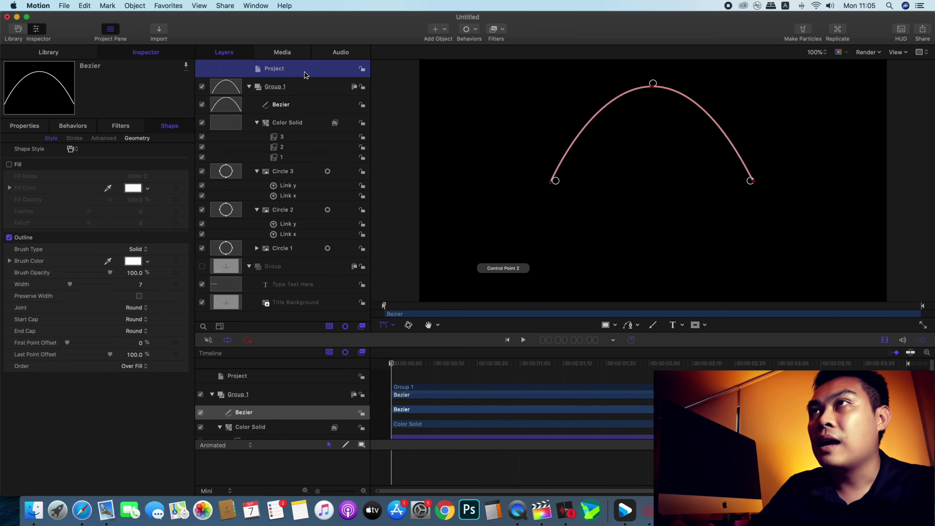
left_click(305, 68)
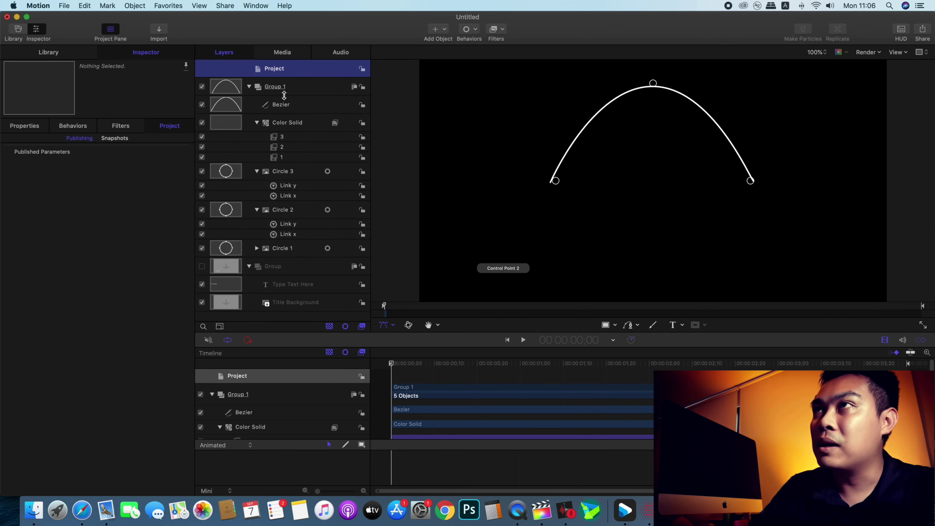
left_click(298, 104)
left_click(299, 123)
Step: Select the Bezier layer and view its filter and behaviour settings in the Inspector
left_click(298, 86)
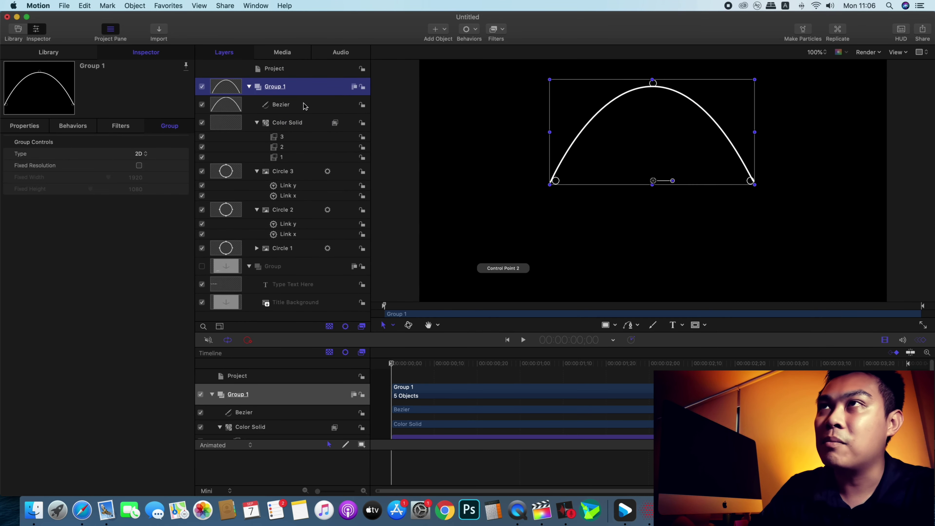
left_click(301, 110)
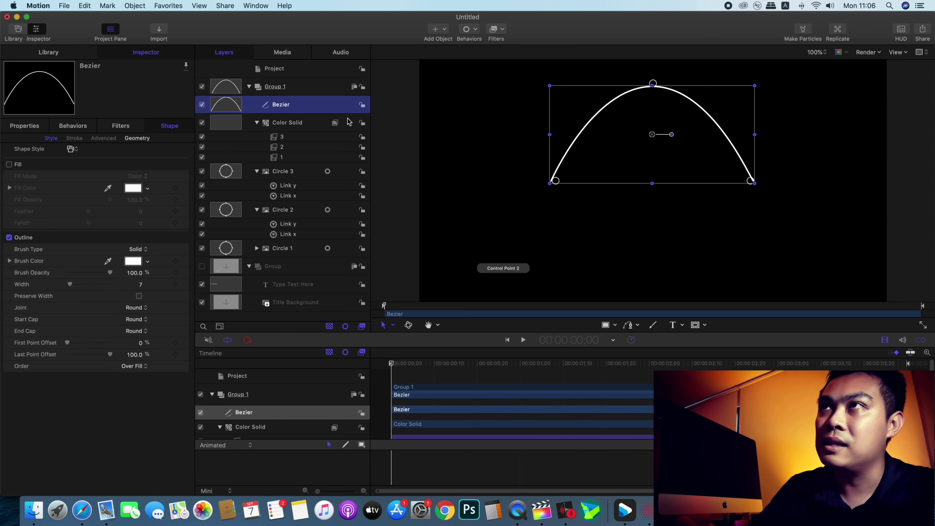
left_click(313, 87)
left_click(296, 106)
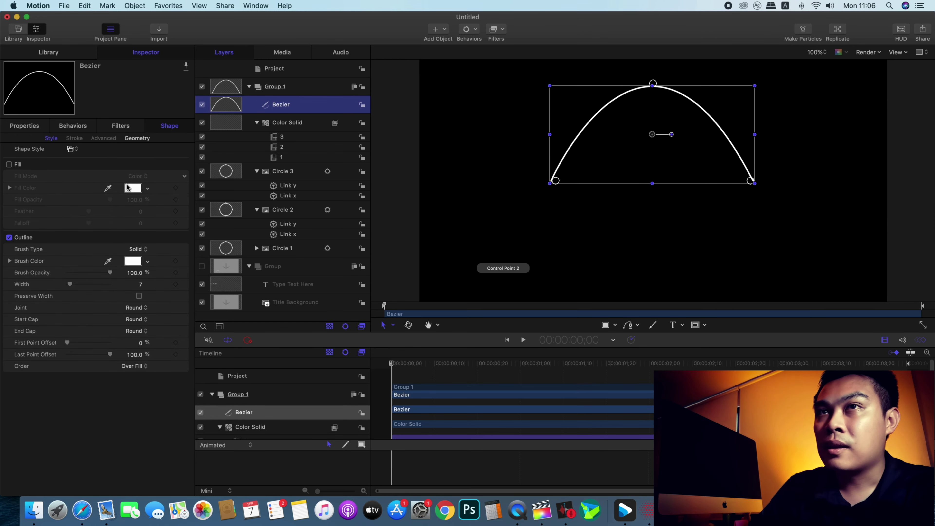
left_click(133, 129)
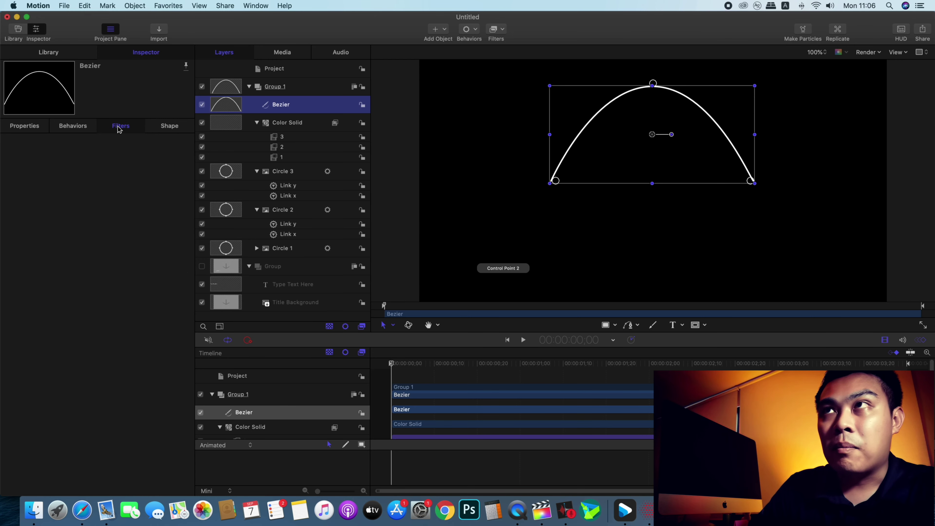
left_click(75, 130)
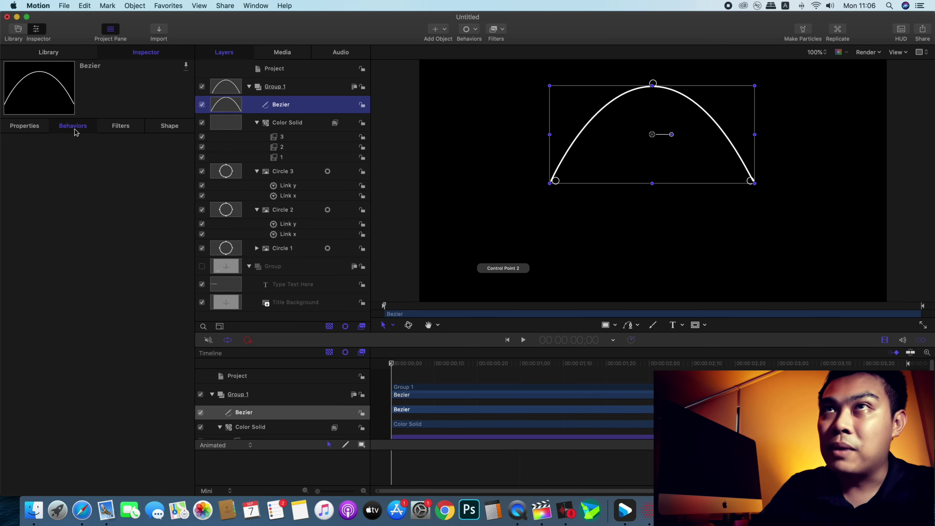
Step: Search the behaviours library for 'track' and drop Track Points onto the Bezier layer
left_click(52, 52)
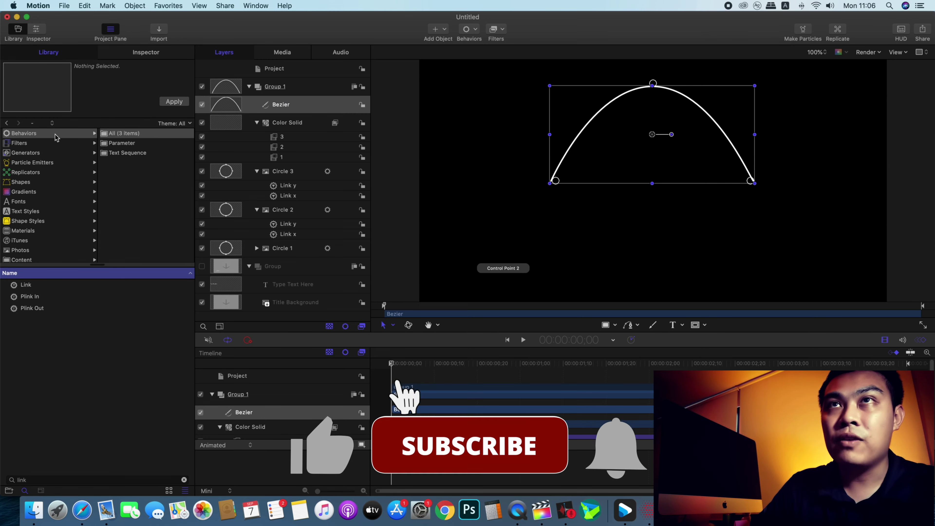
left_click(184, 479)
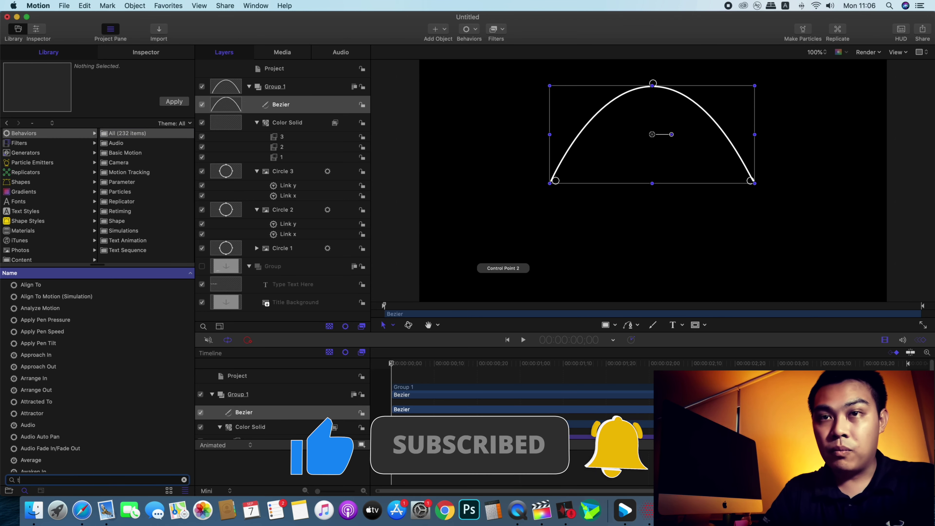
type("track")
left_click(27, 296)
mouse_move(37, 331)
left_mouse_down()
mouse_move(274, 158)
mouse_move(300, 106)
left_mouse_up()
left_click(301, 119)
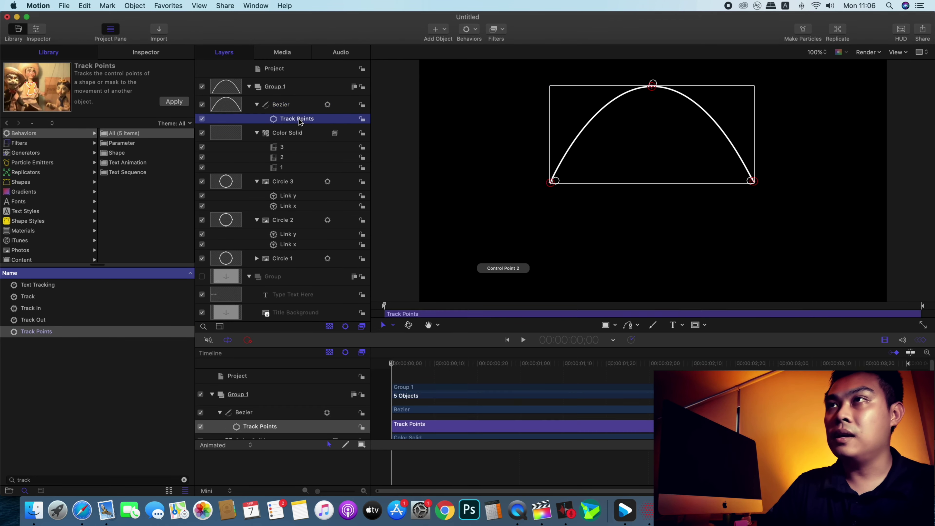
left_click(307, 105)
left_click(301, 119)
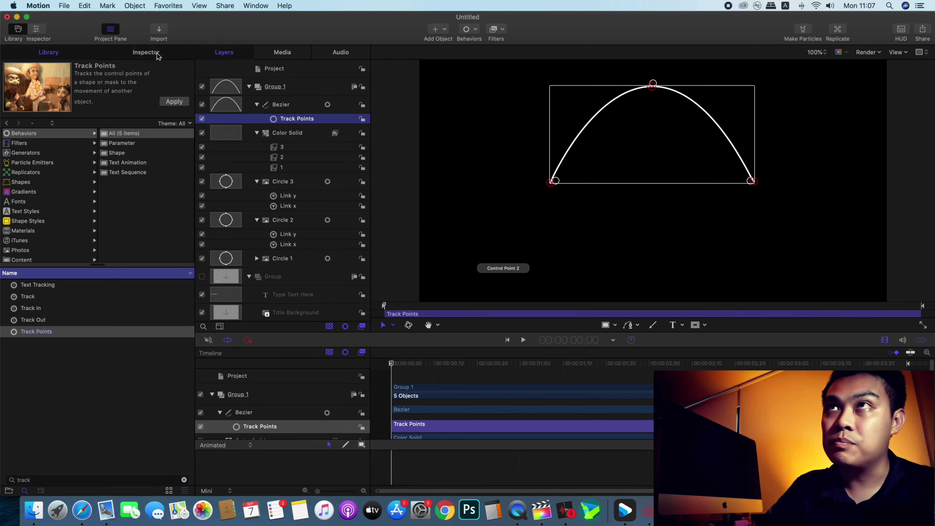
Step: Make Circle 1 the arch's Track Points source and set Transform to Attach to Source
left_click(158, 55)
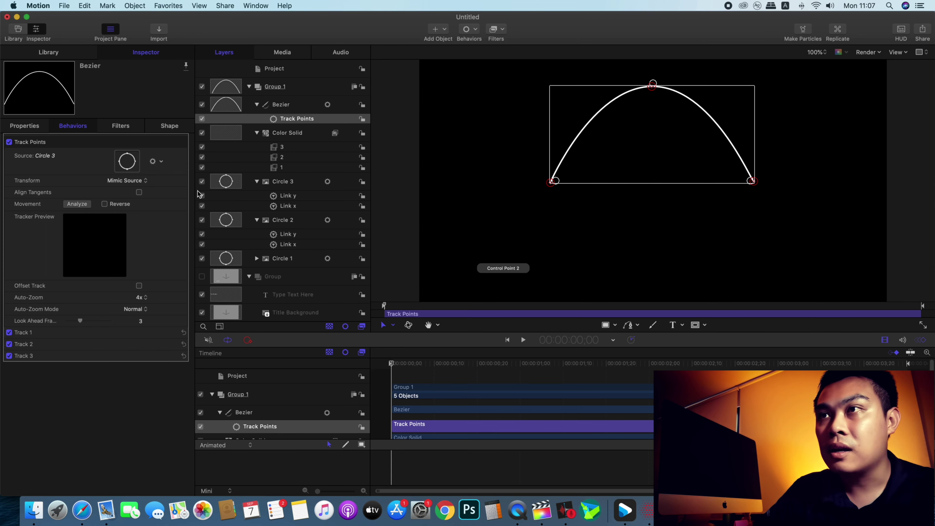
left_click(302, 262)
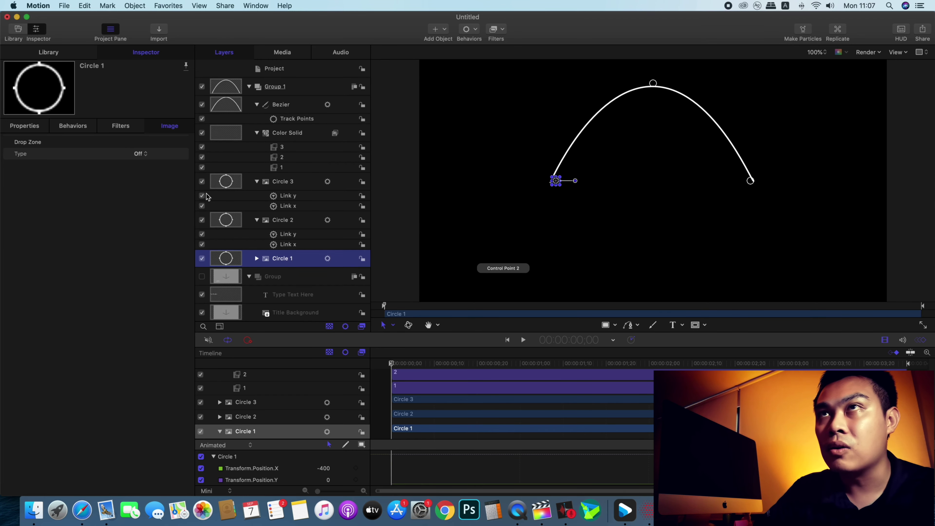
left_click(292, 105)
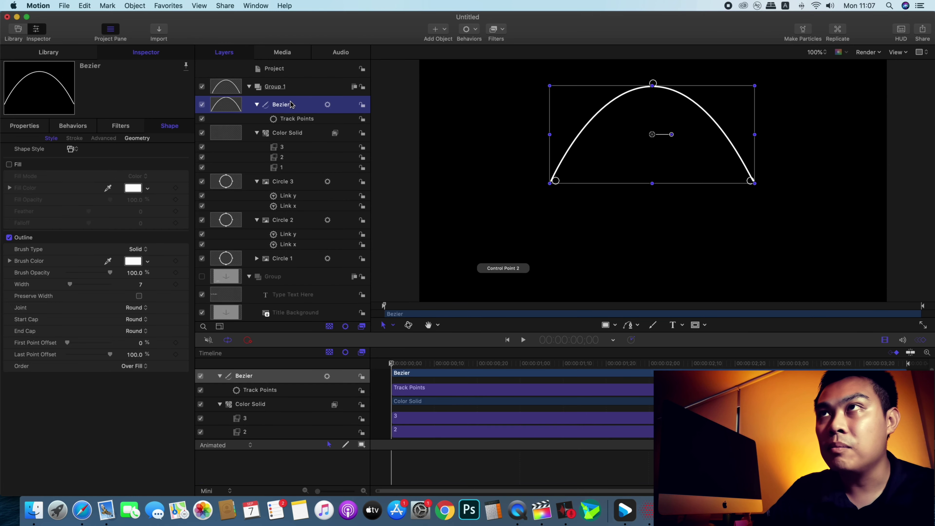
left_click(75, 127)
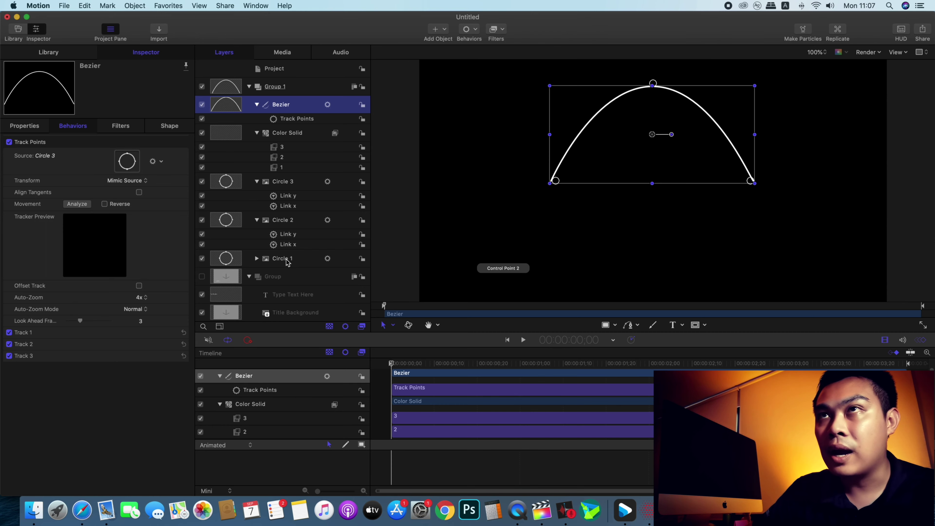
left_click_drag(287, 262, 133, 162)
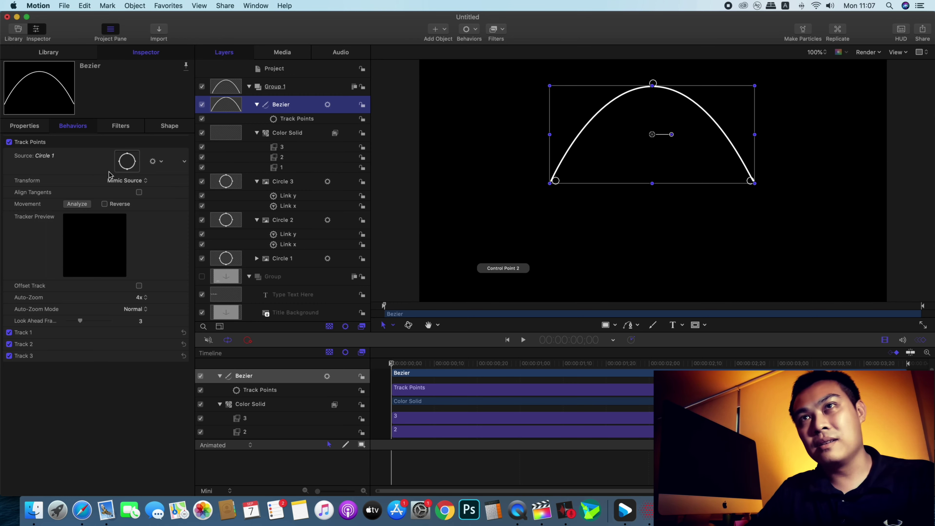
left_click(140, 183)
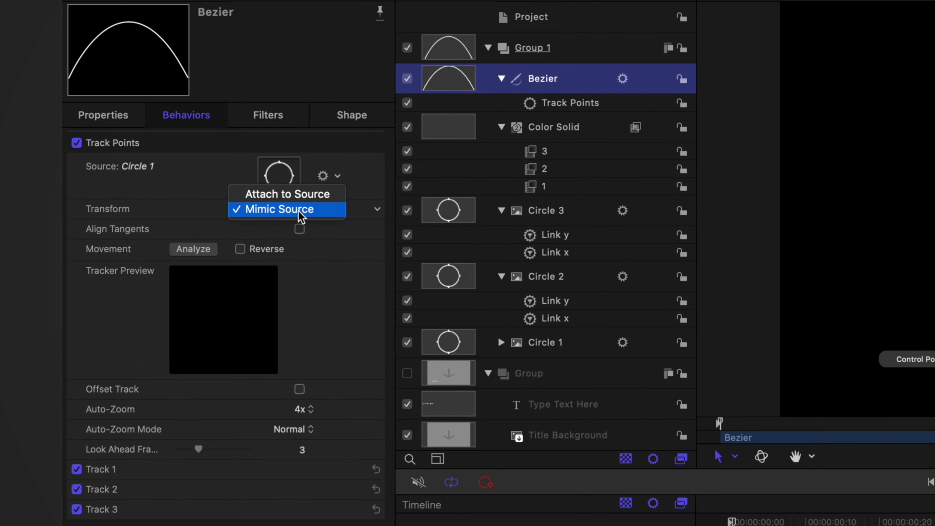
left_click(297, 196)
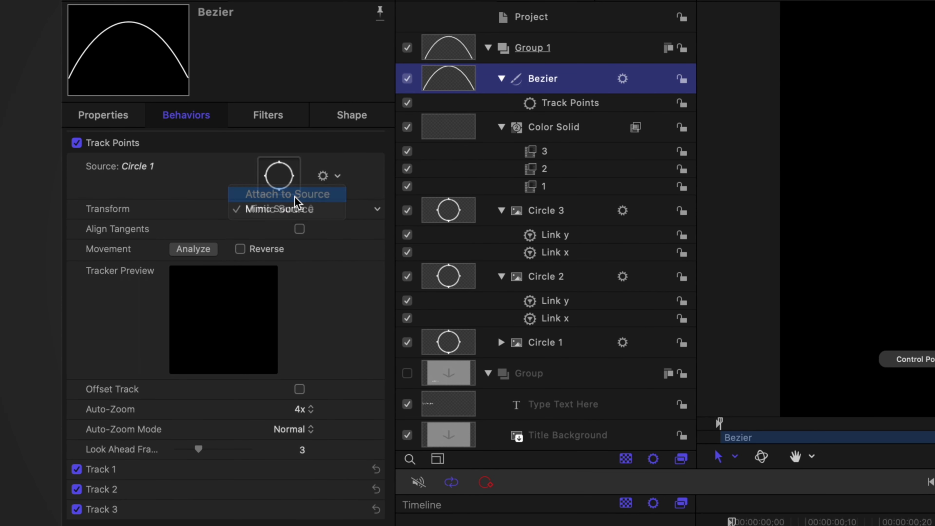
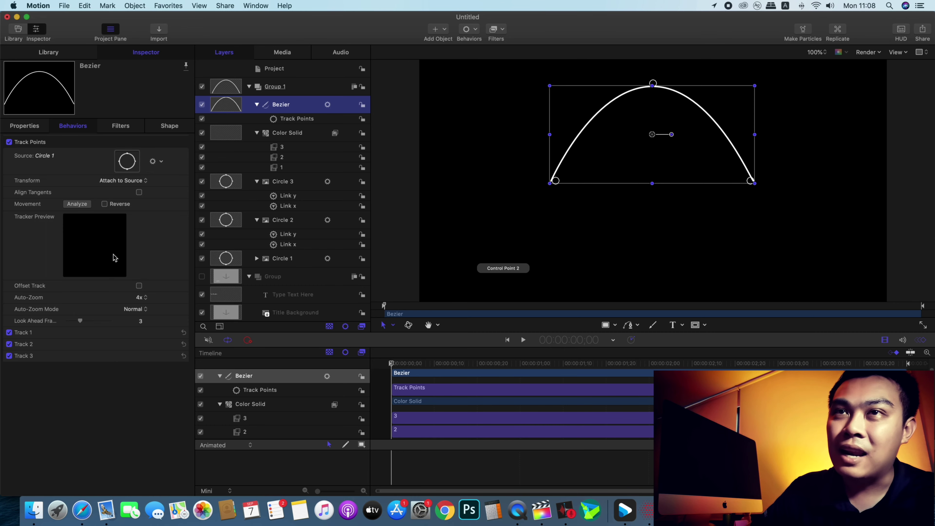
Step: Leave only Track 1 enabled in Track Points and reset its position offset to 0, 0
left_click(8, 344)
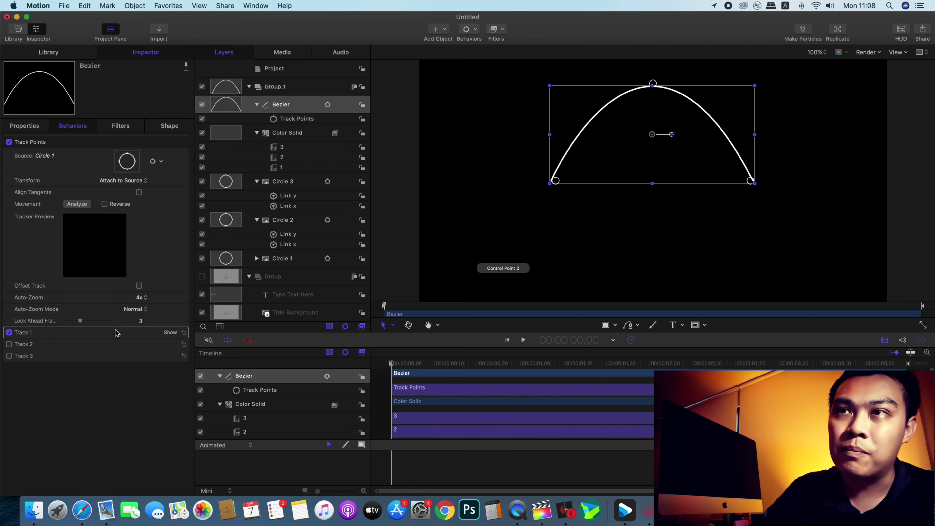
left_click(172, 332)
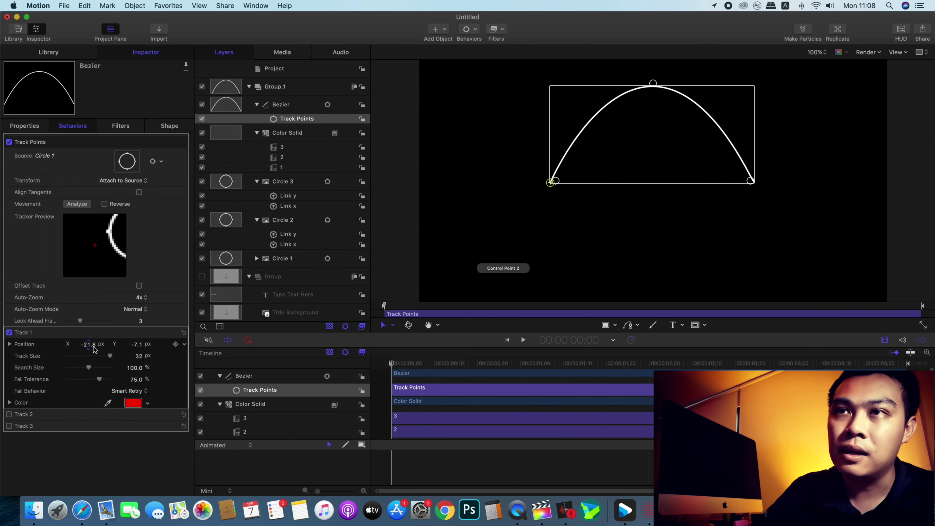
left_click(185, 344)
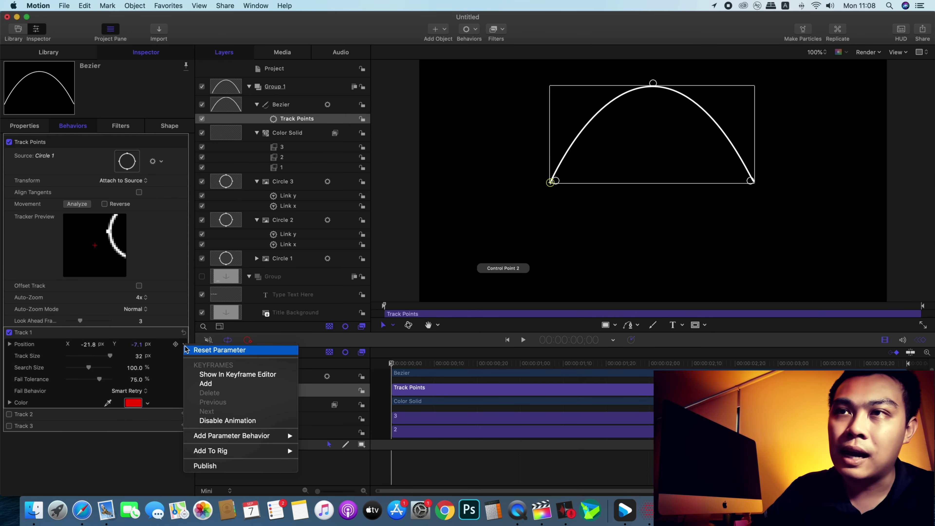
left_click(209, 351)
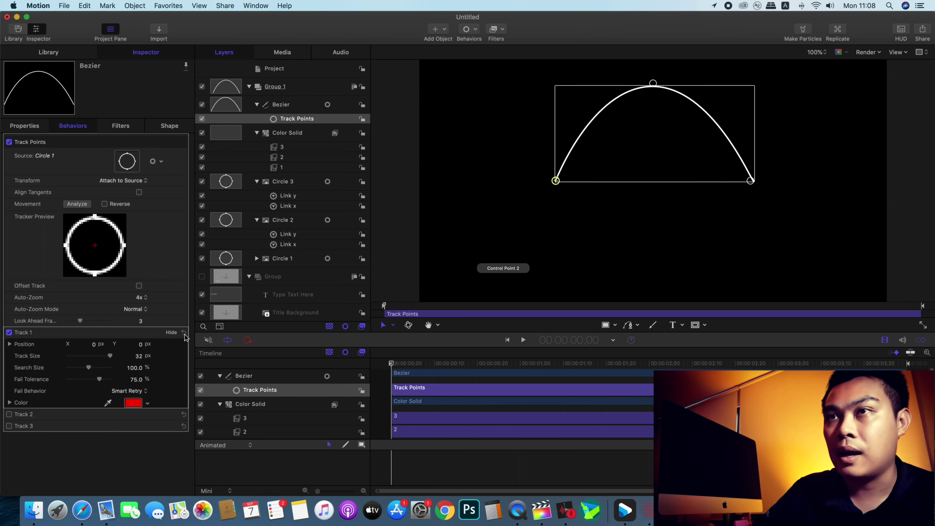
left_click(173, 333)
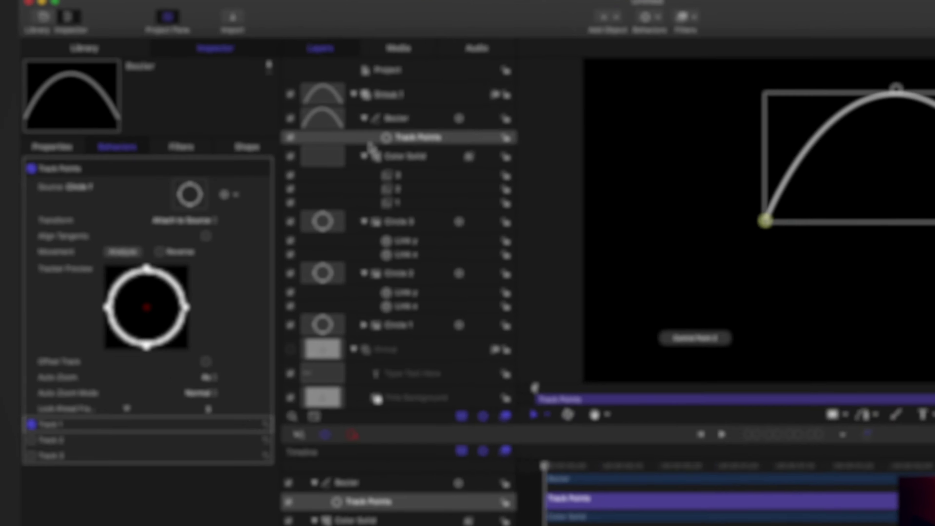
Step: Duplicate the Track Points behaviour twice to make three tracking behaviours
left_click(296, 119)
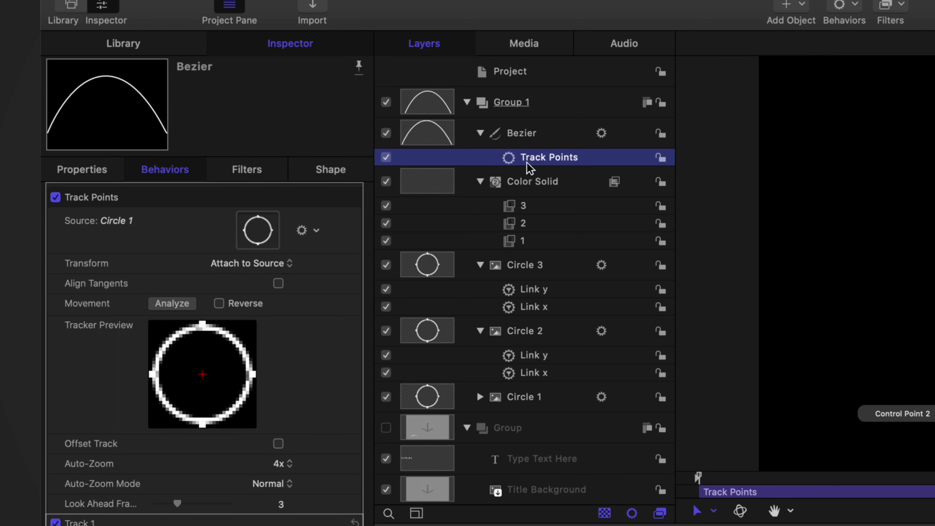
right_click(539, 157)
left_click(601, 216)
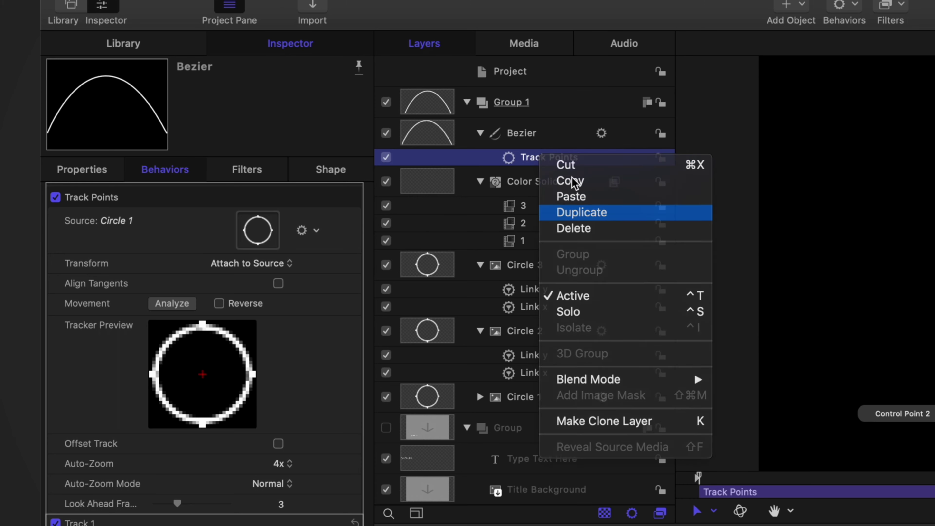
right_click(559, 158)
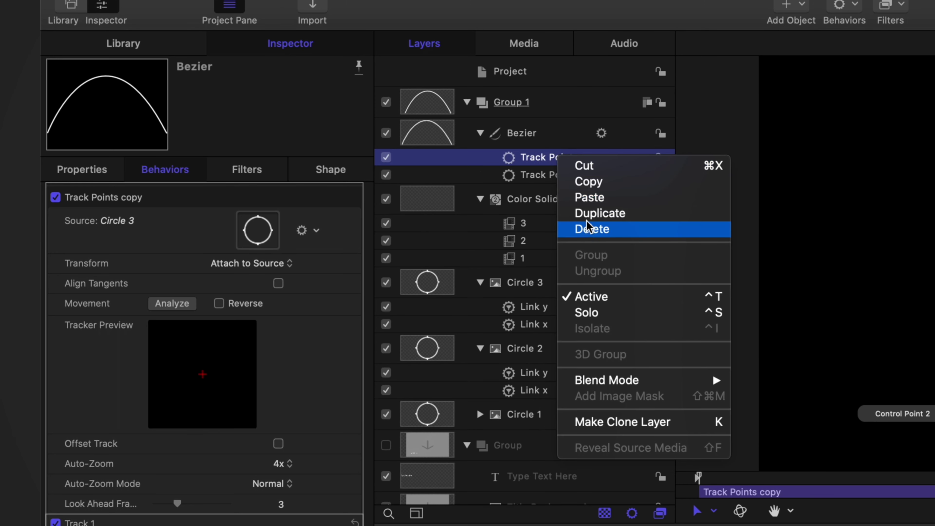
left_click(595, 212)
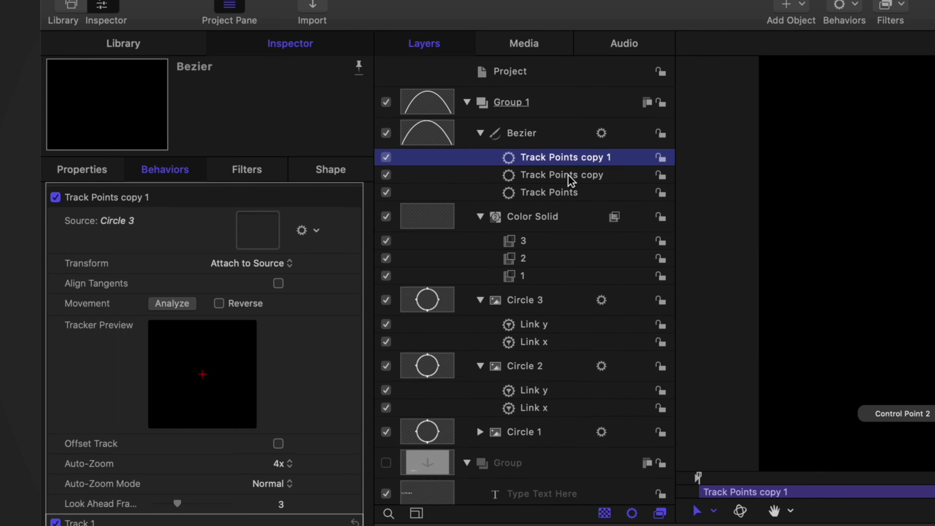
Step: Rename the original behaviour to Track Points 1
left_click(597, 177)
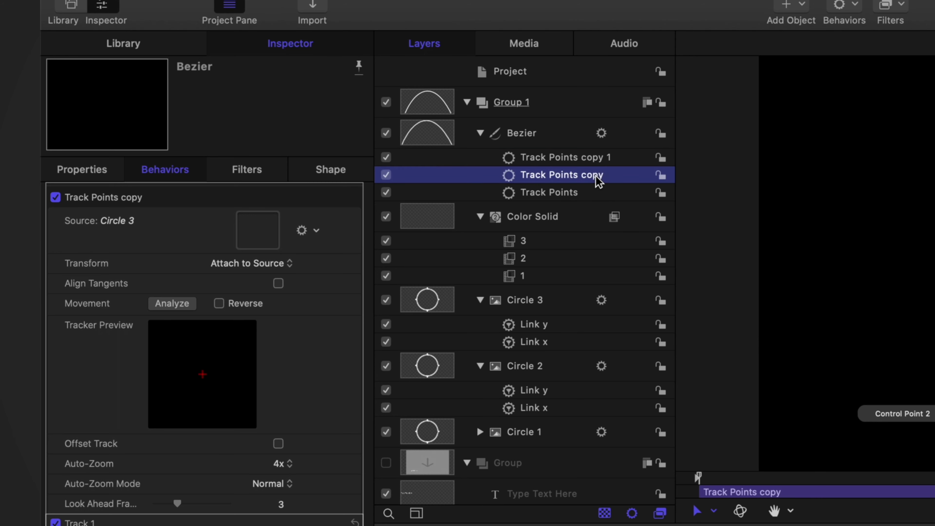
left_click(579, 193)
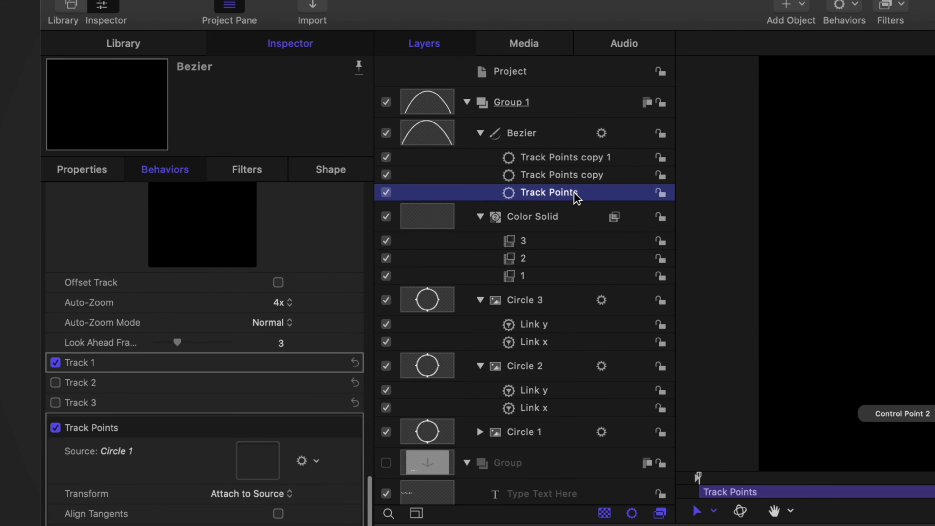
left_click(583, 193)
type("1")
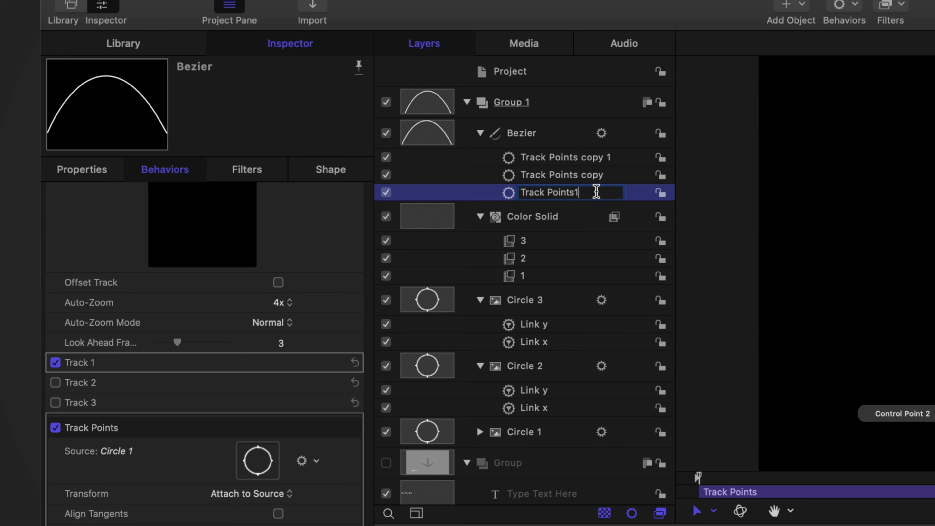
key("BackSpace")
type("1")
key("Return")
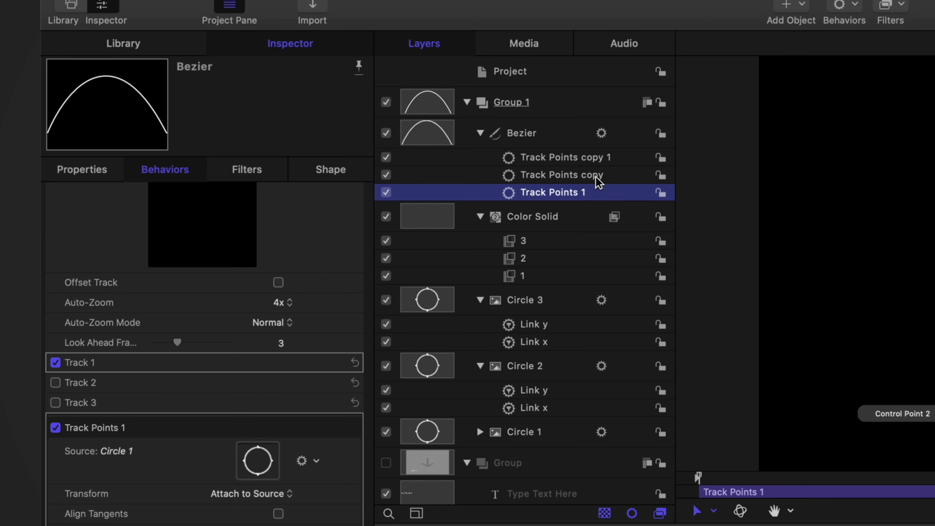
Step: Rename the two copies to Track Points 2 and Track Points 3
left_click(596, 177)
double_click(593, 175)
type("2")
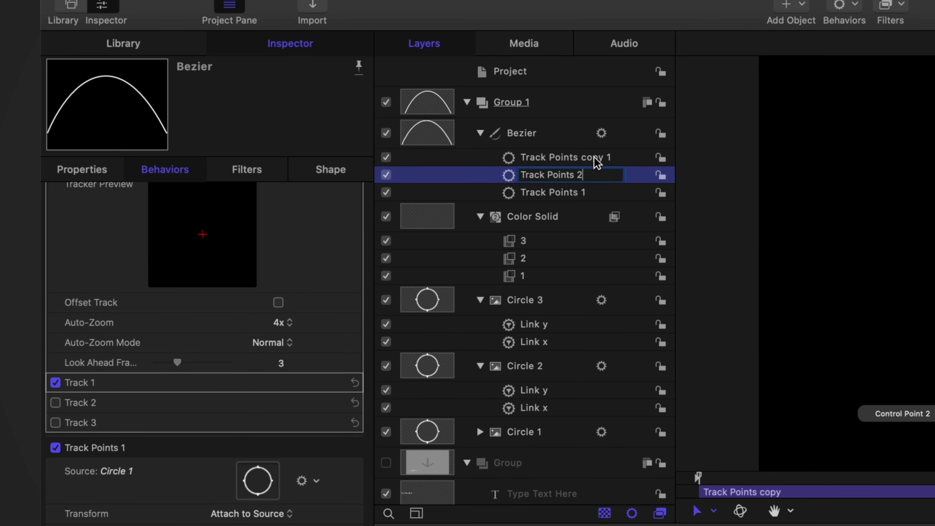
key("Return")
double_click(594, 158)
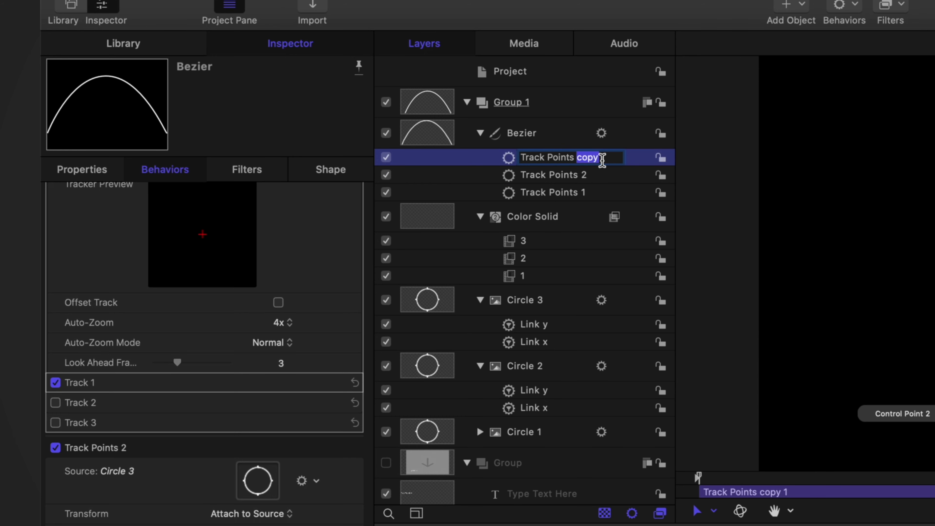
type("3")
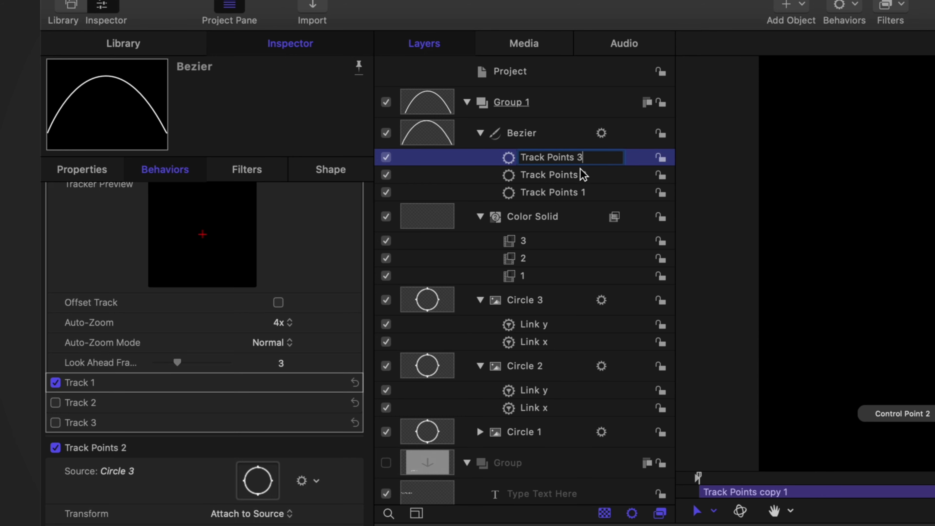
key("Return")
left_click(553, 176)
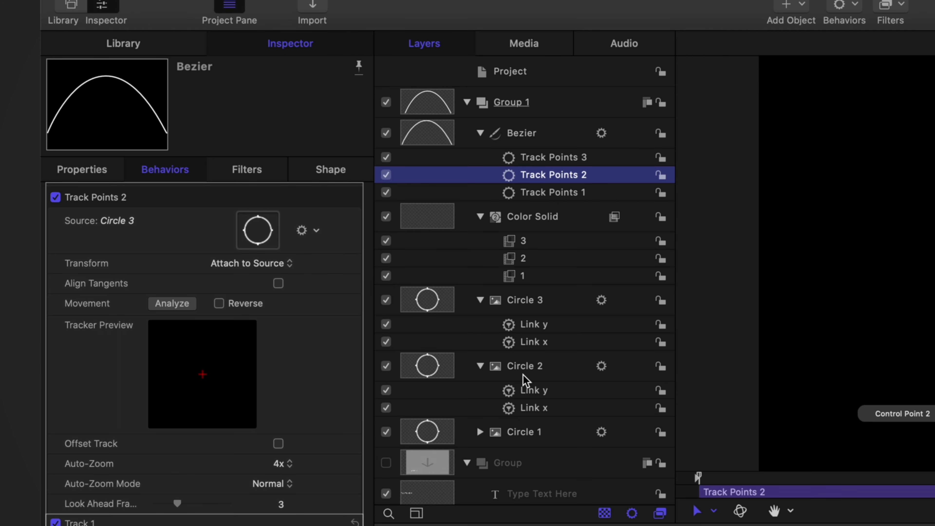
Step: Make Circle 2 Track Points 2's source with only Track 2, and Track Points 3 use only Track 3
left_click_drag(525, 371, 255, 233)
left_click(10, 344)
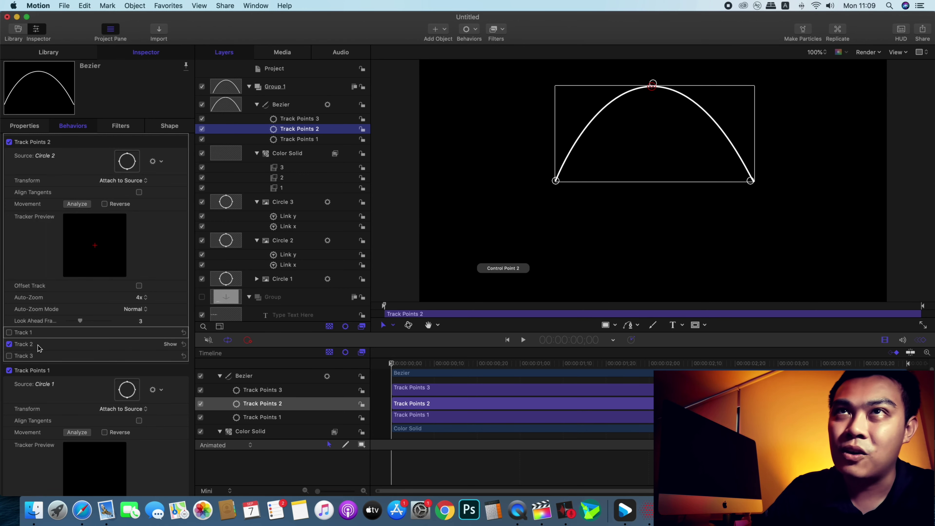
left_click(319, 121)
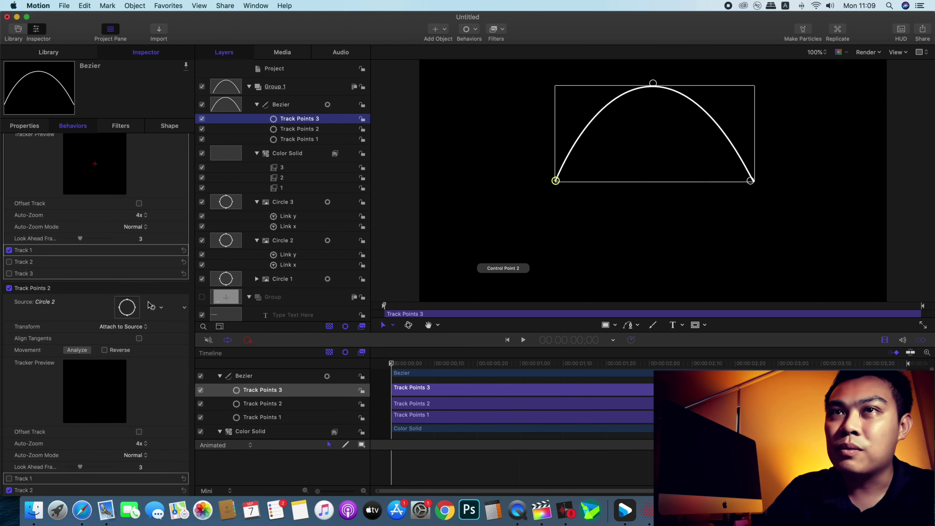
scroll(161, 269, "up", 4)
left_click(9, 322)
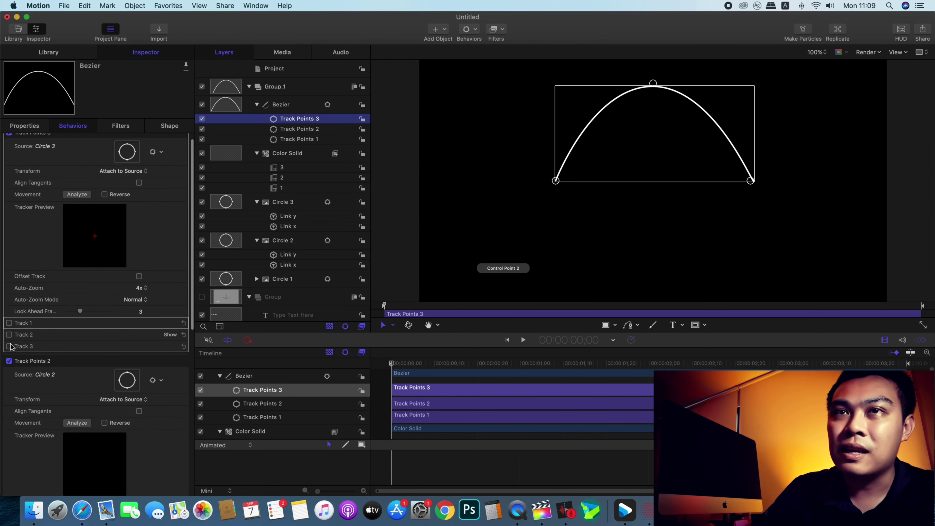
left_click(9, 347)
scroll(128, 245, "up", 1)
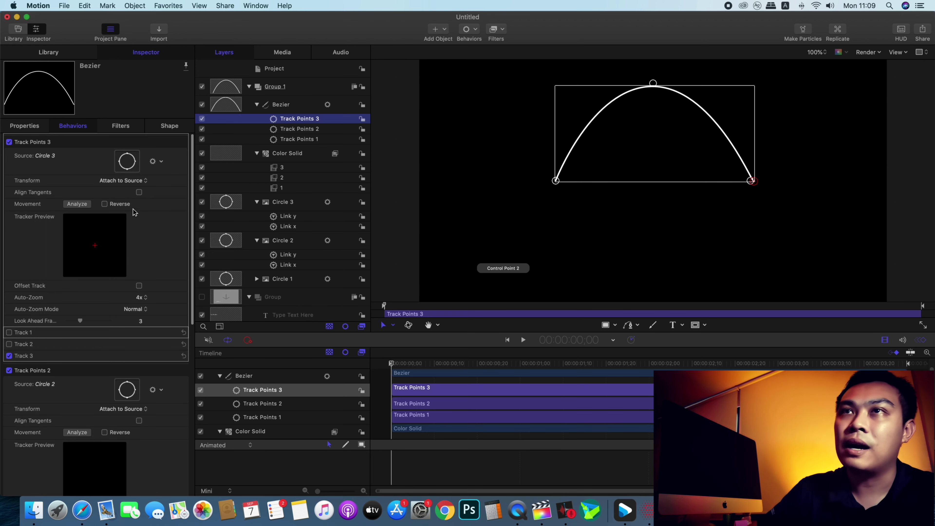
left_click(136, 181)
left_click(142, 181)
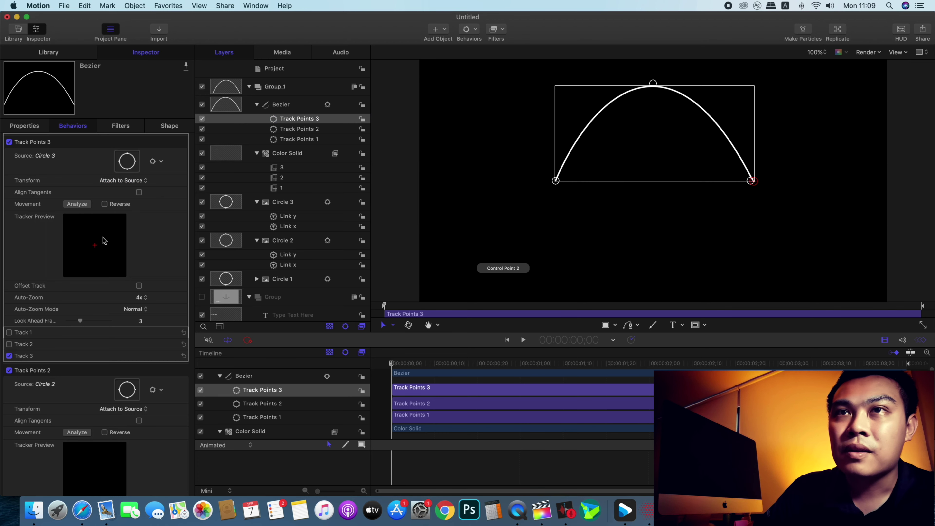
Step: Reset Track Points 3's Track 3 position offset to 0, 0
left_click(162, 356)
scroll(167, 342, "down", 2)
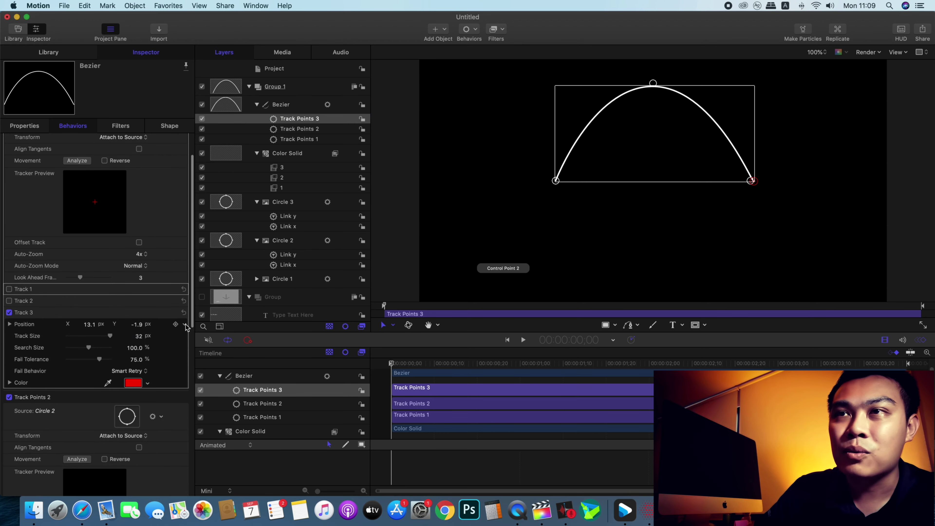
left_click(186, 327)
left_click(213, 330)
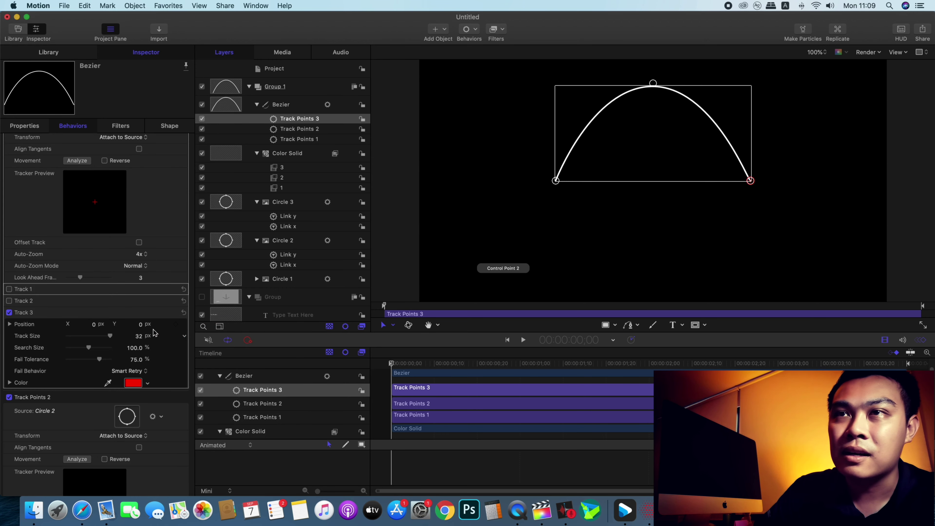
Step: Reset Track Points 2's Track 2 position offset to 0, 0
scroll(173, 332, "down", 5)
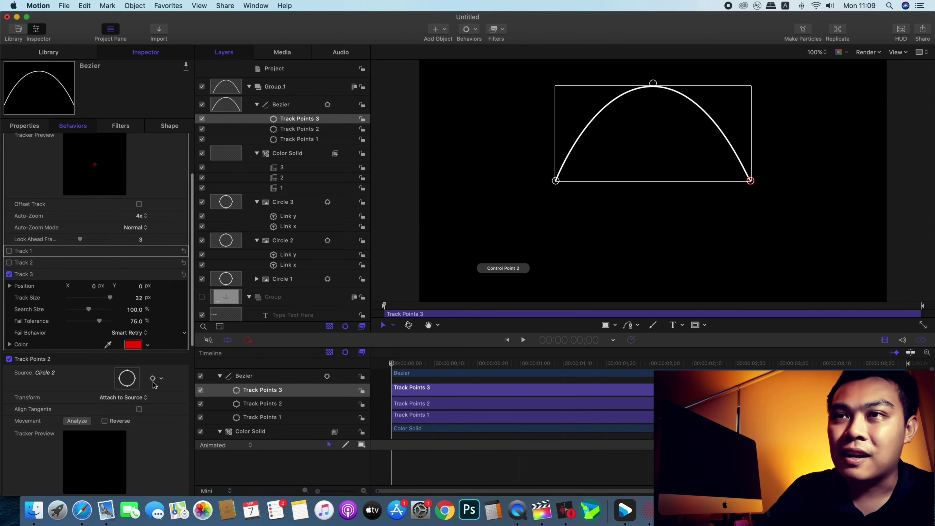
scroll(159, 452, "down", 3)
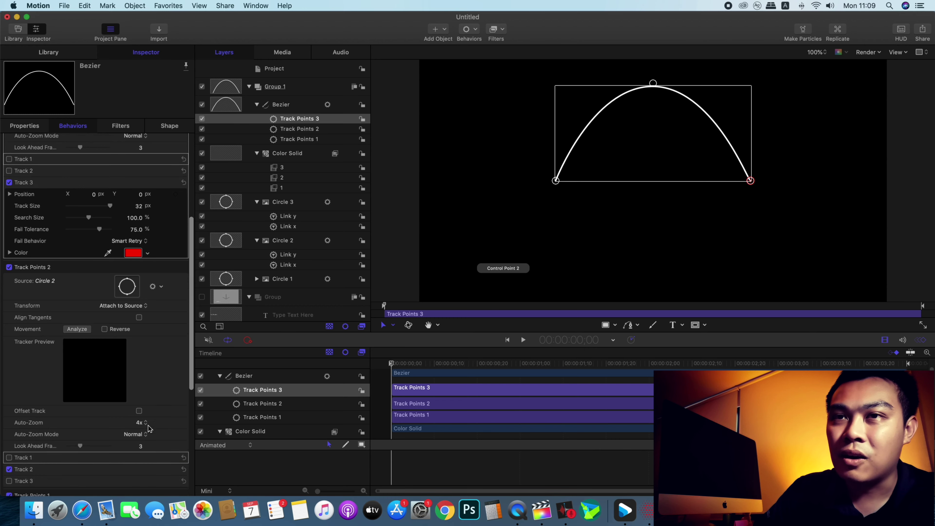
left_click(171, 454)
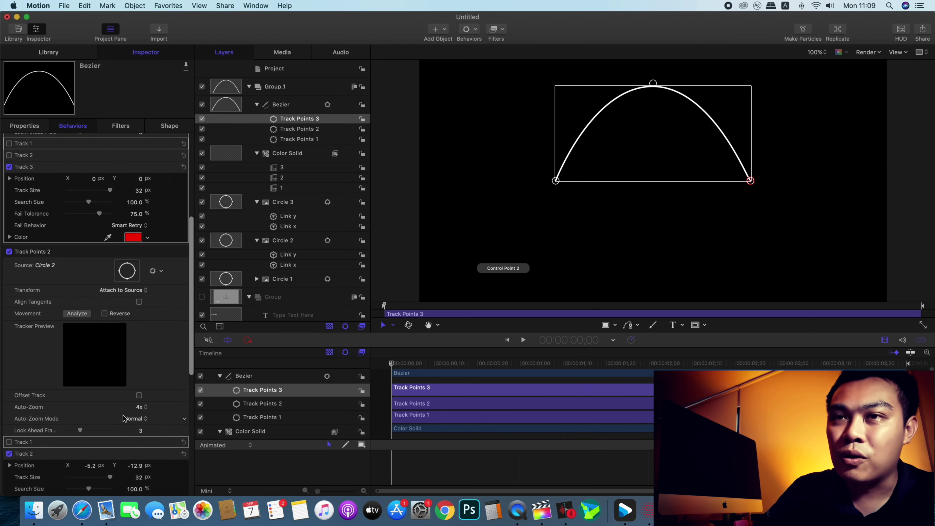
scroll(177, 435, "down", 3)
left_click(185, 414)
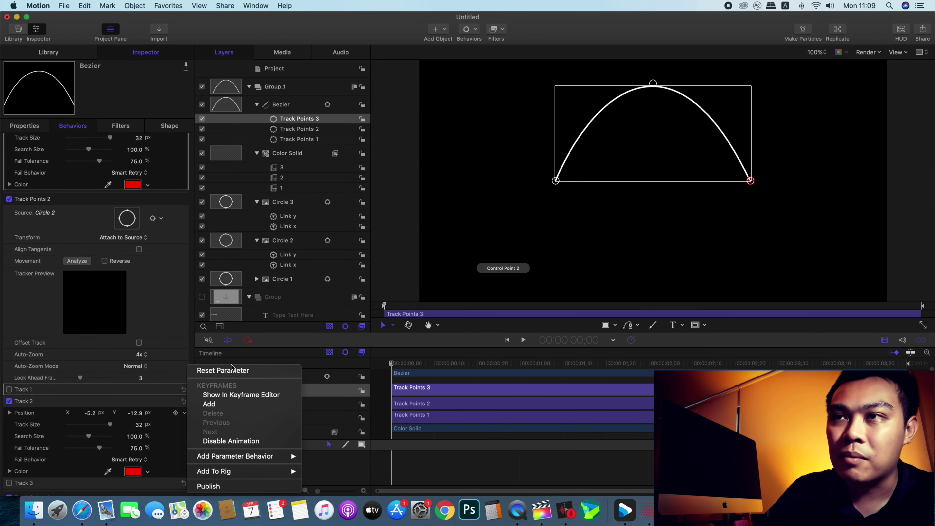
left_click(228, 372)
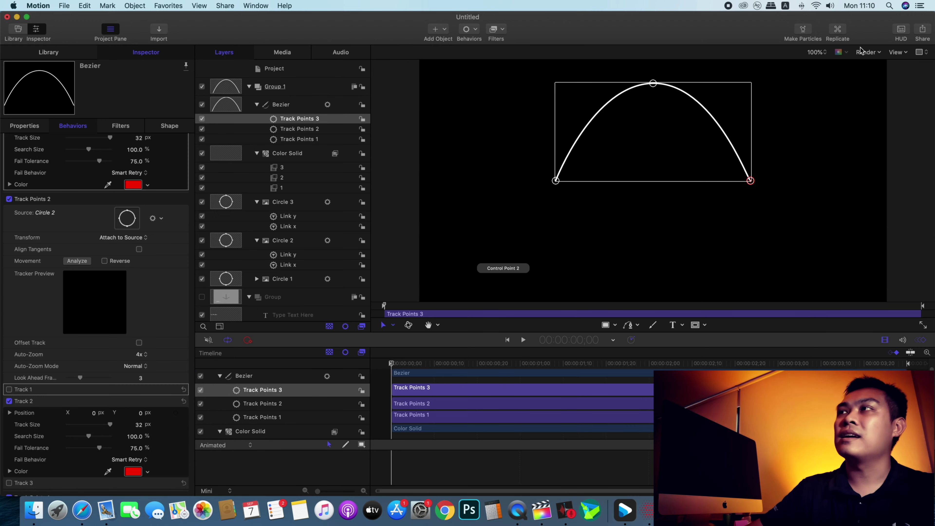
left_click(302, 105)
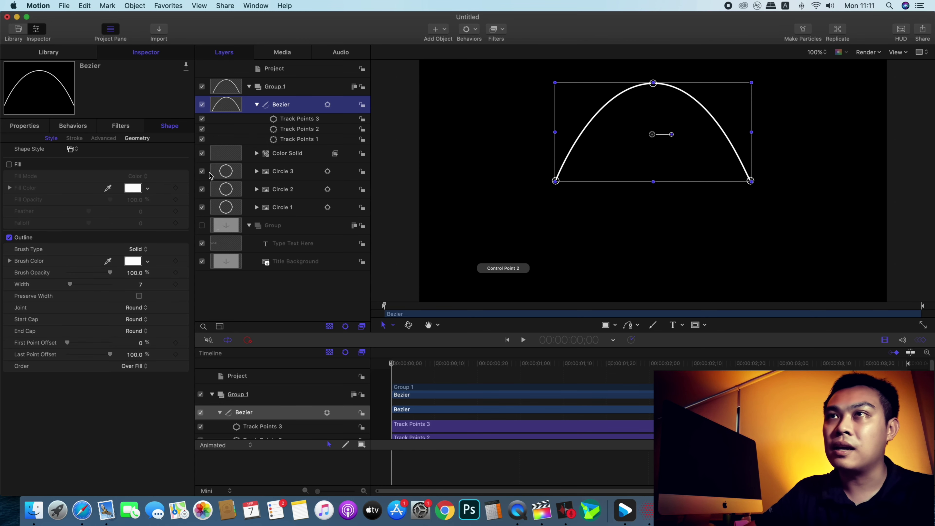
Step: Hide the Circle 3 and Circle 1 layers, then reselect the Bezier arc layer
left_click(202, 171)
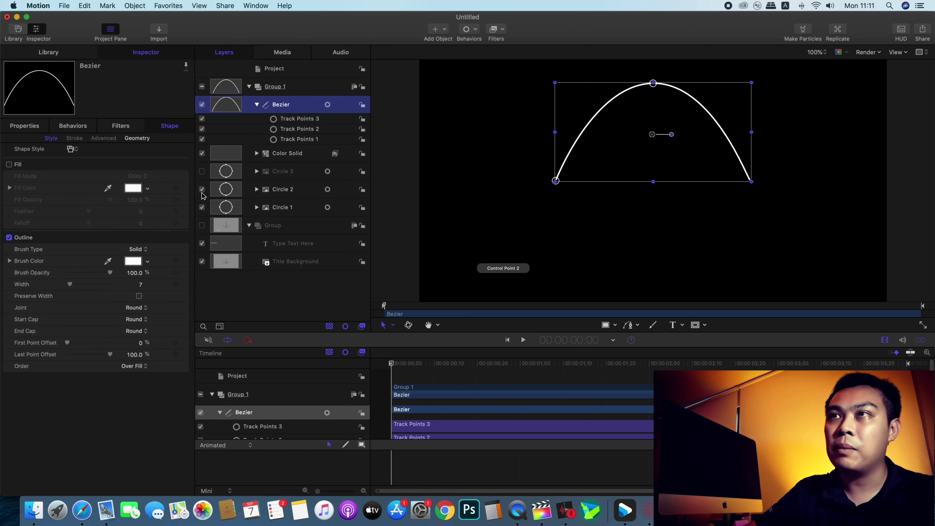
left_click(202, 207)
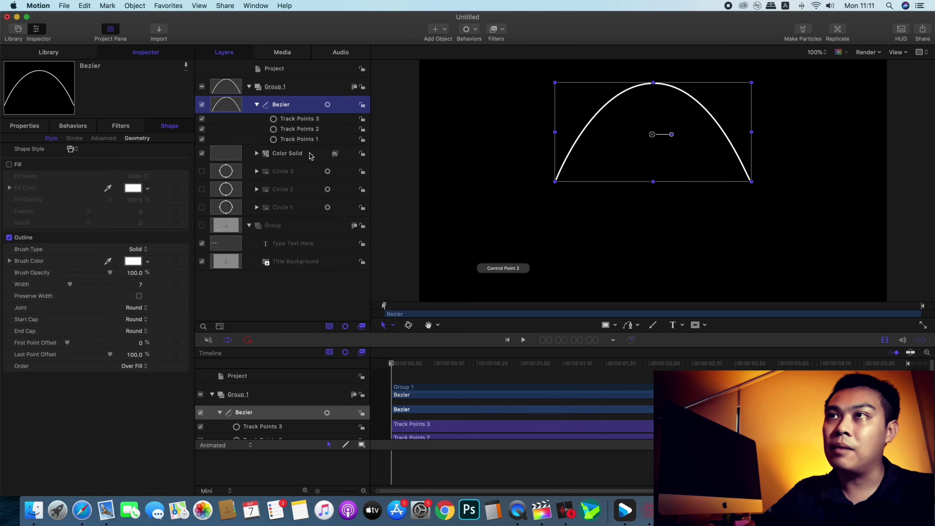
left_click(297, 157)
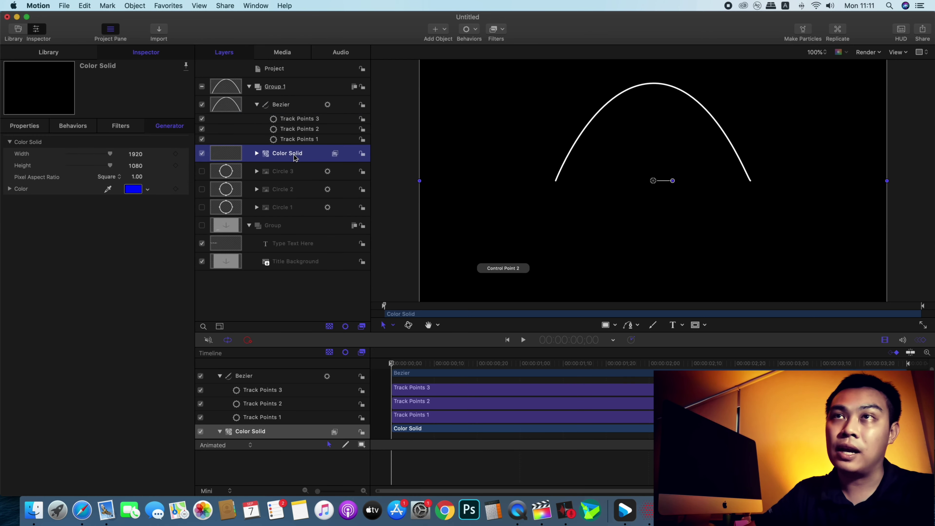
left_click(304, 87)
left_click(289, 72)
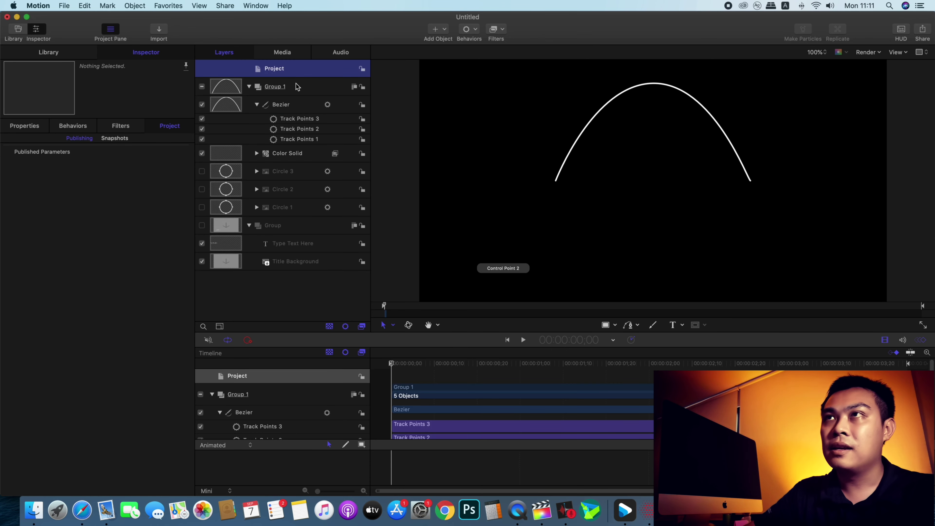
left_click(297, 87)
left_click(297, 107)
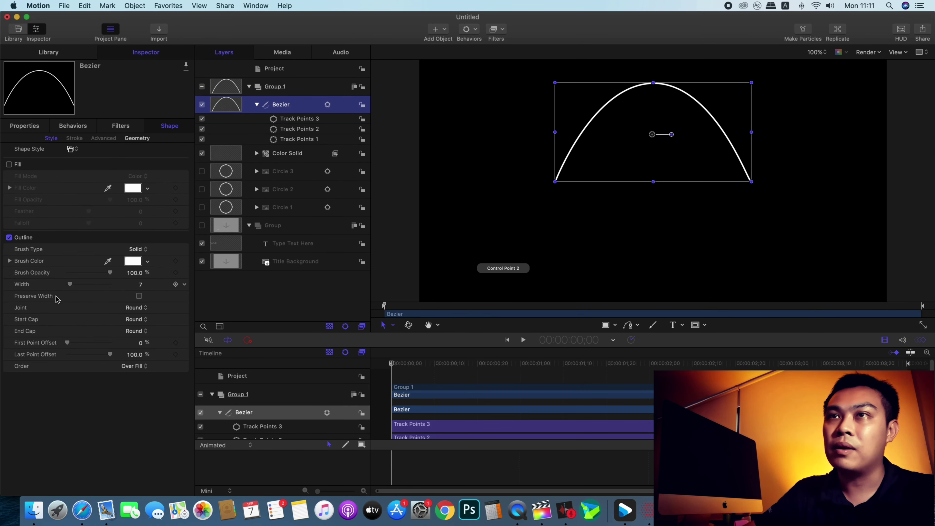
Step: Publish the Bezier's Brush Color, Width and Brush Opacity parameters
left_click(185, 261)
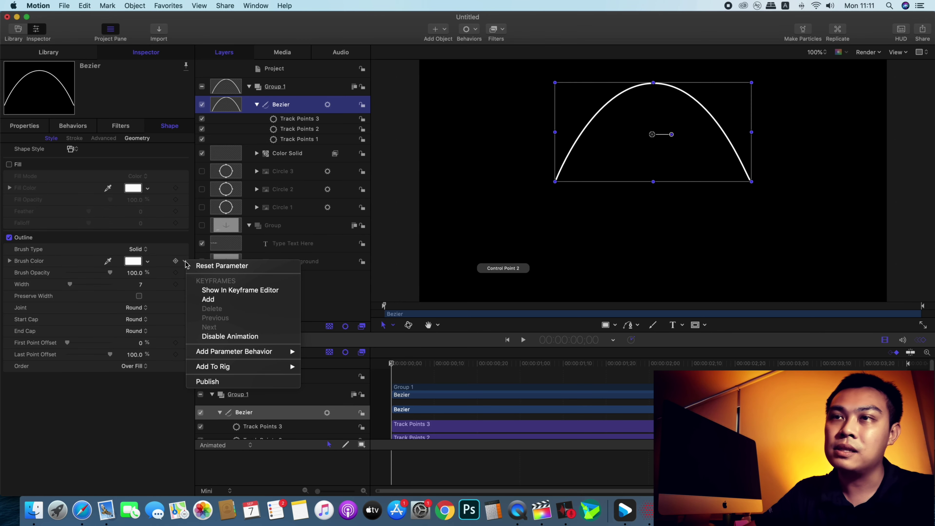
left_click(203, 382)
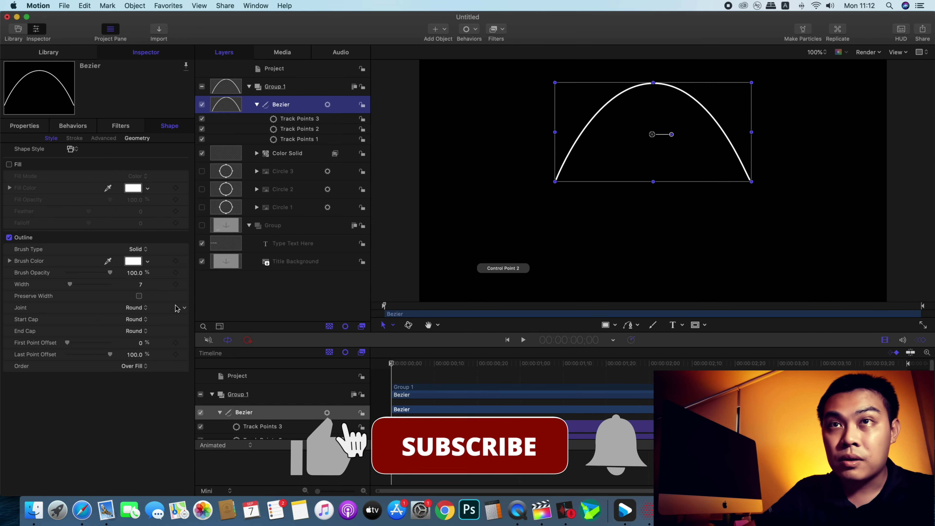
left_click(184, 285)
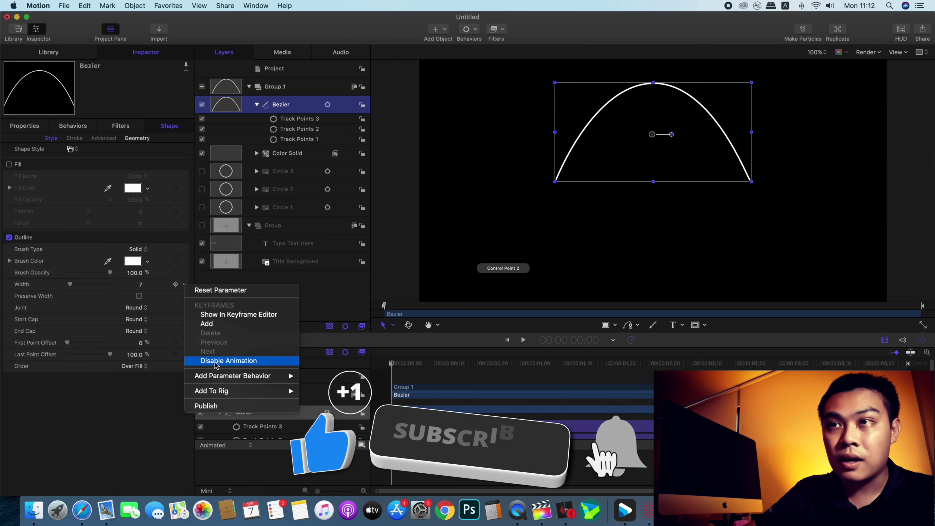
left_click(206, 406)
left_click(183, 274)
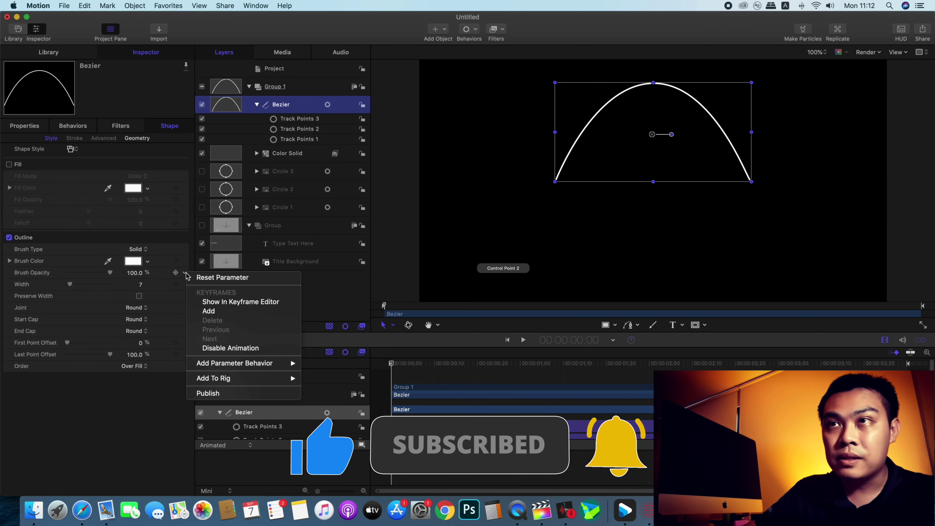
left_click(208, 391)
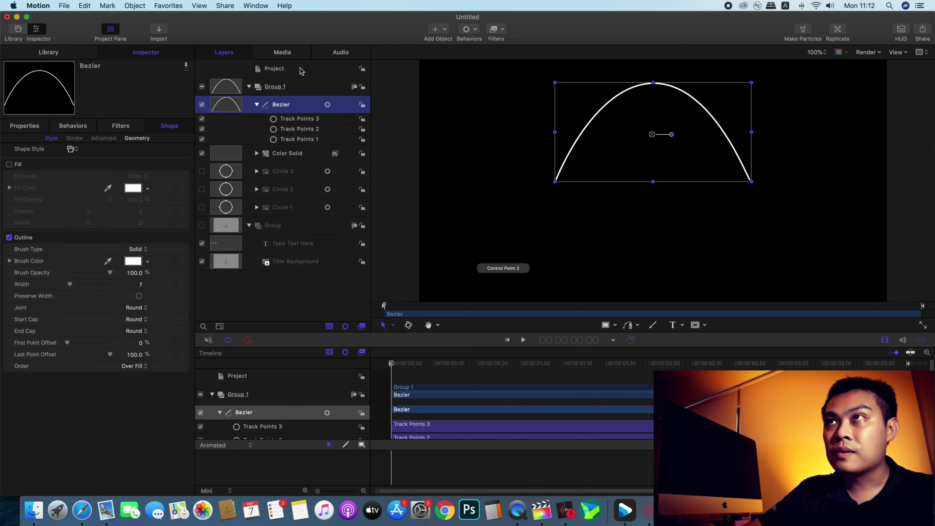
Step: Check the project's Publishing list to confirm the three published parameters
left_click(300, 88)
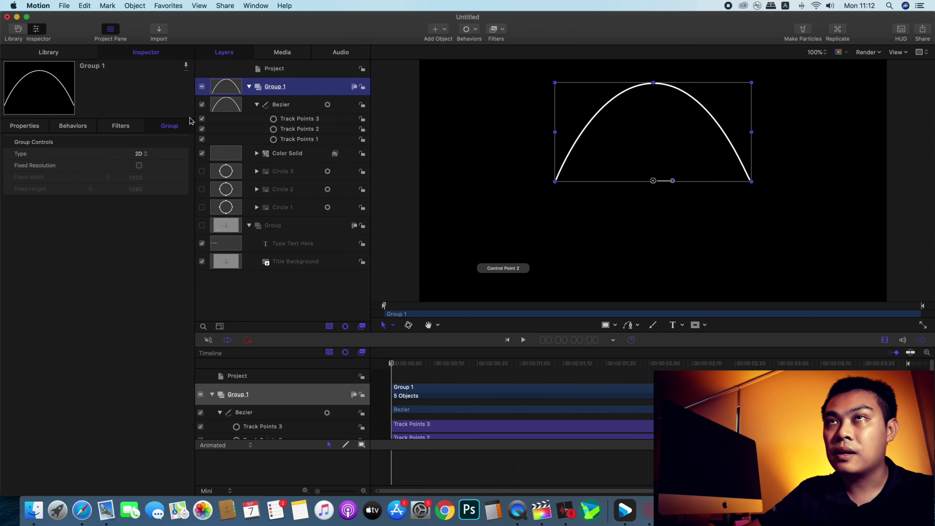
left_click(42, 127)
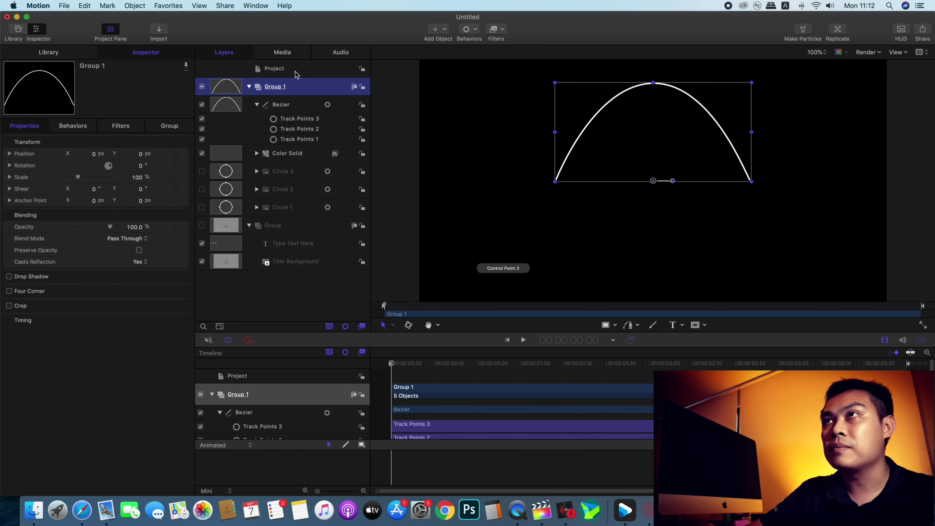
left_click(284, 70)
left_click(167, 126)
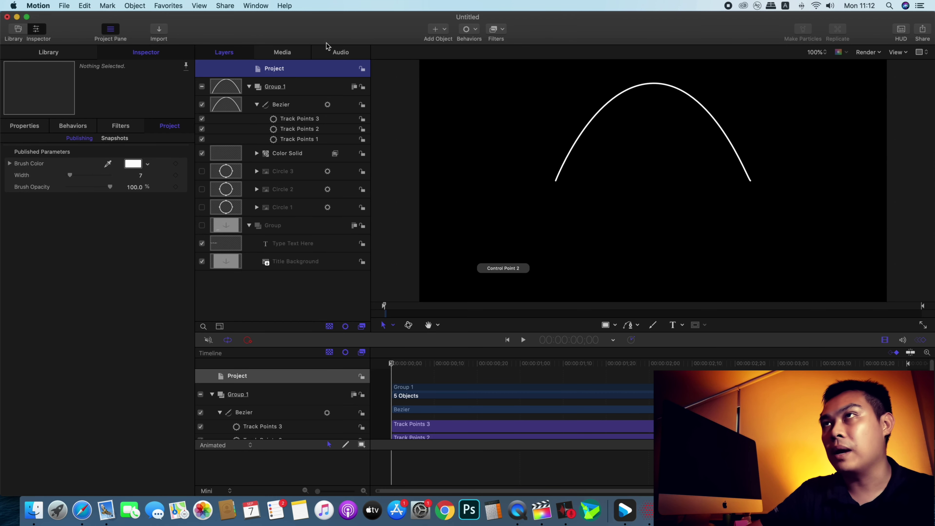
Step: Rename the top-level project layer to 'iPitchStudio'
double_click(278, 69)
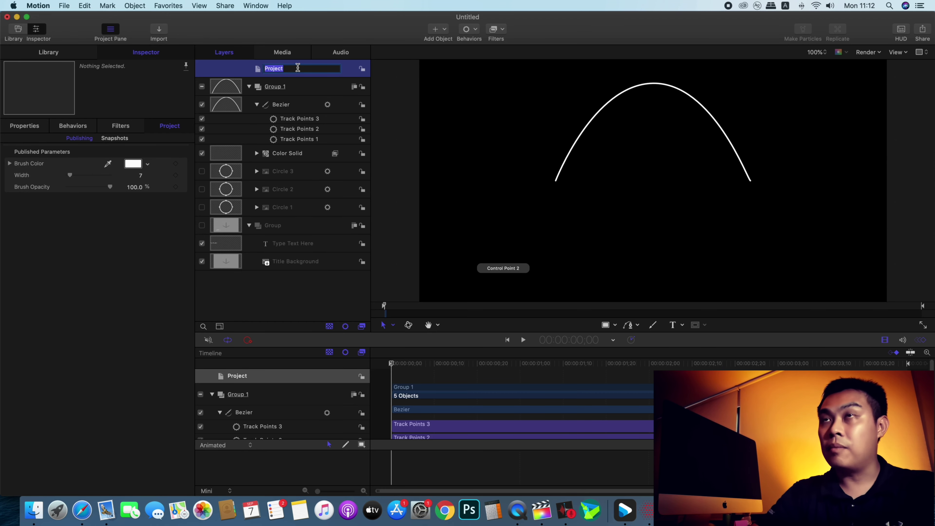
type("iPitch")
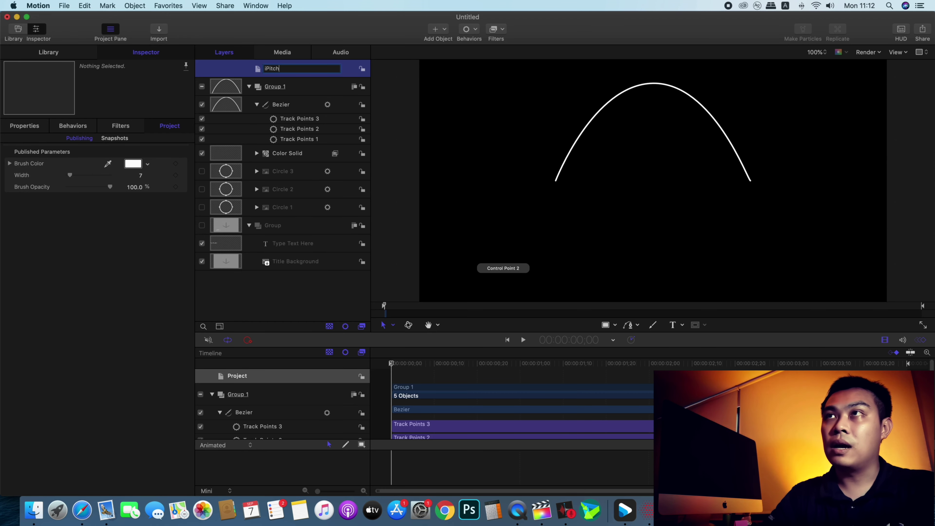
type("Studio")
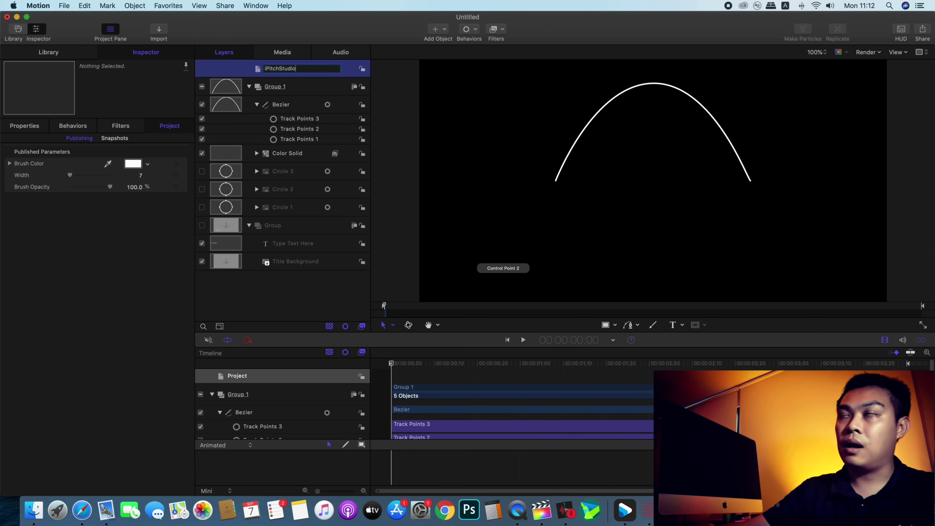
key("Return")
left_click(278, 298)
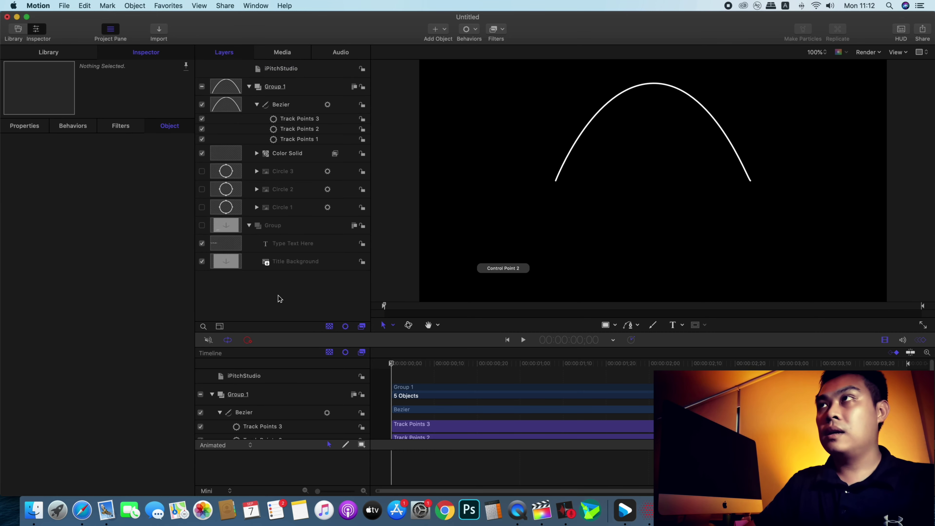
left_click(84, 5)
Step: Publish the arc as the title '3 Point line' in category iPitch, theme iPitch Studio
mouse_move(64, 5)
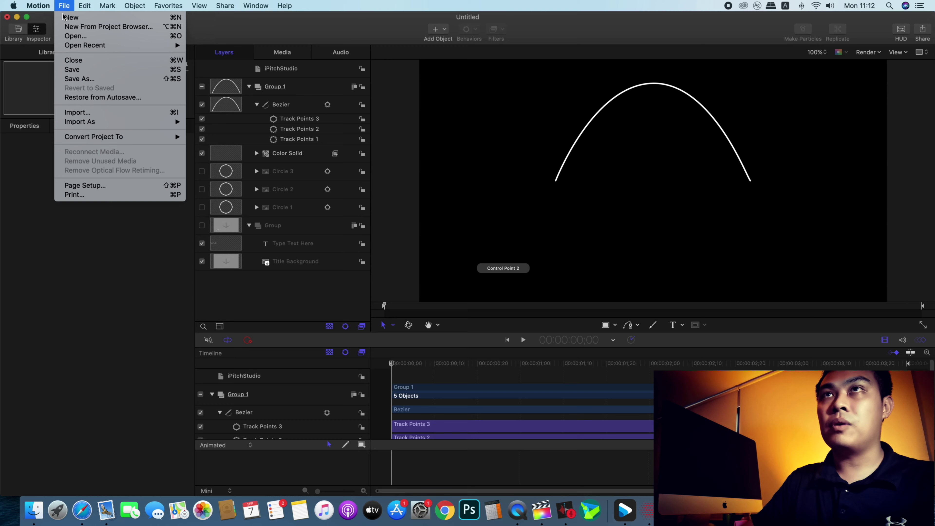
left_click(94, 79)
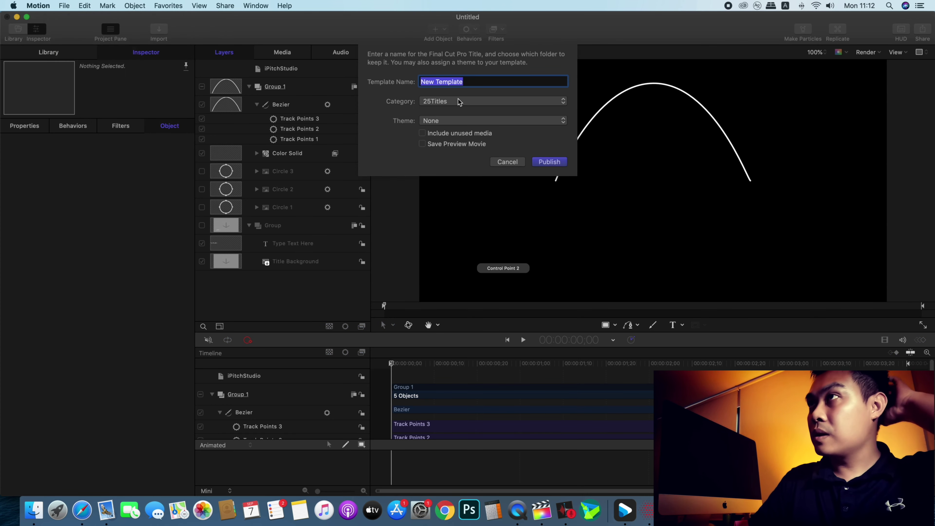
left_click(460, 101)
scroll(462, 350, "down", 15)
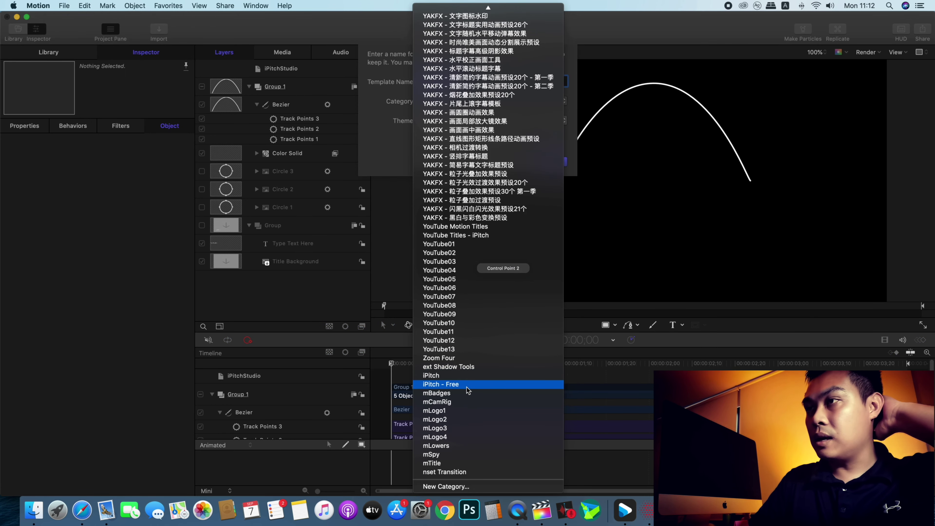
left_click(470, 376)
left_click(476, 102)
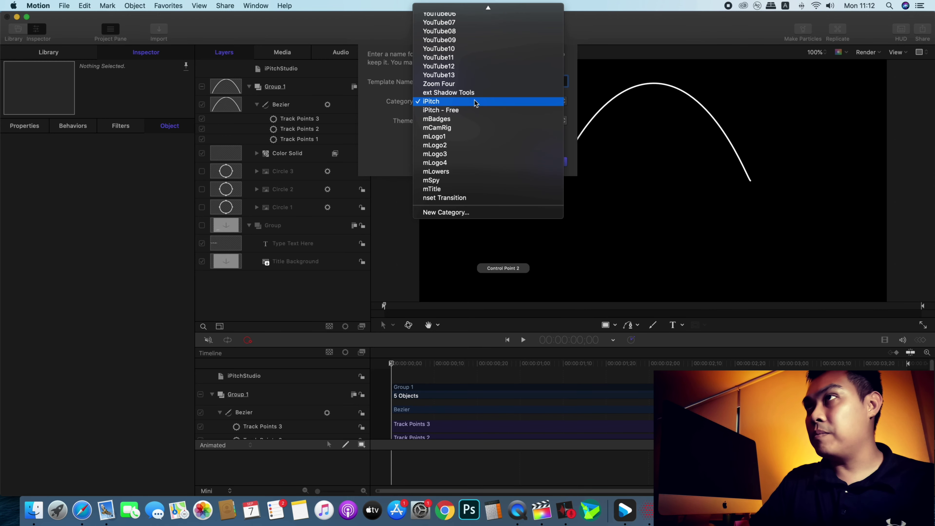
left_click(424, 101)
left_click(449, 121)
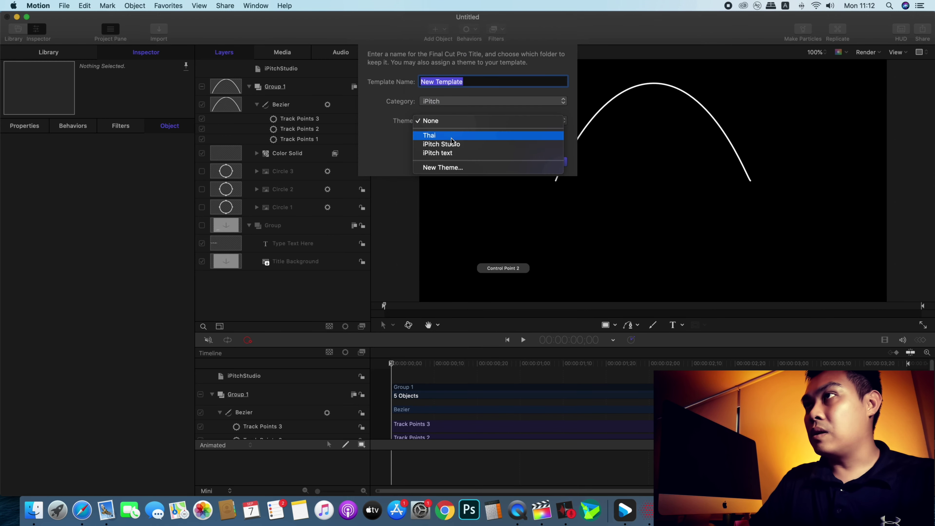
left_click(460, 140)
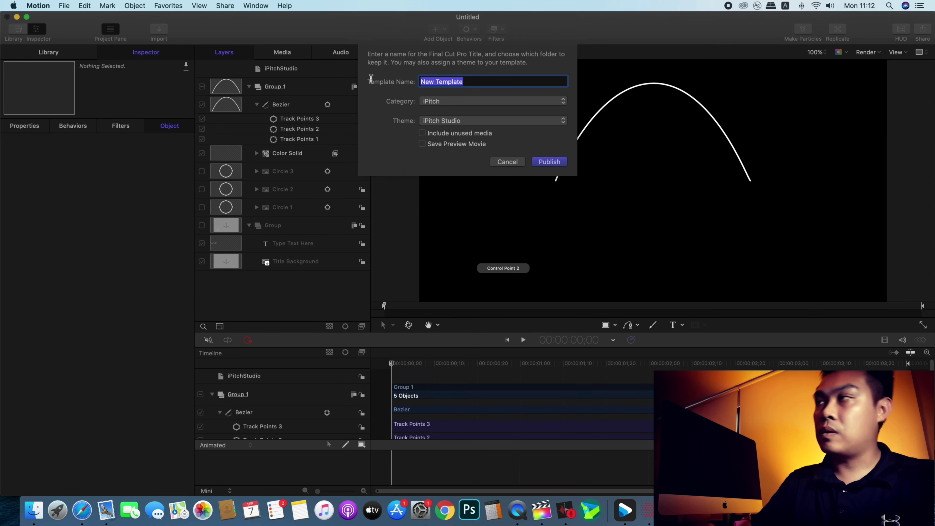
type("3 Point line")
left_click(554, 164)
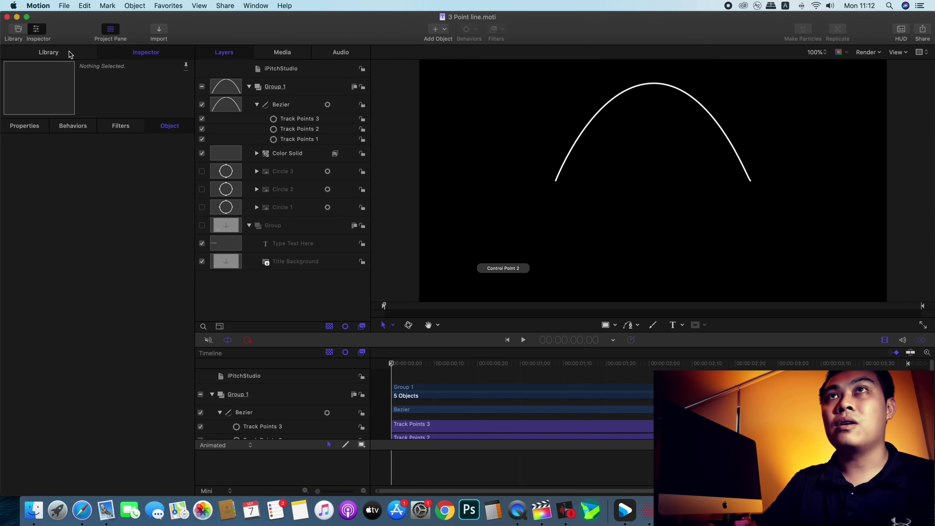
Step: Close the 3 Point line project and switch to Final Cut Pro
left_click(7, 17)
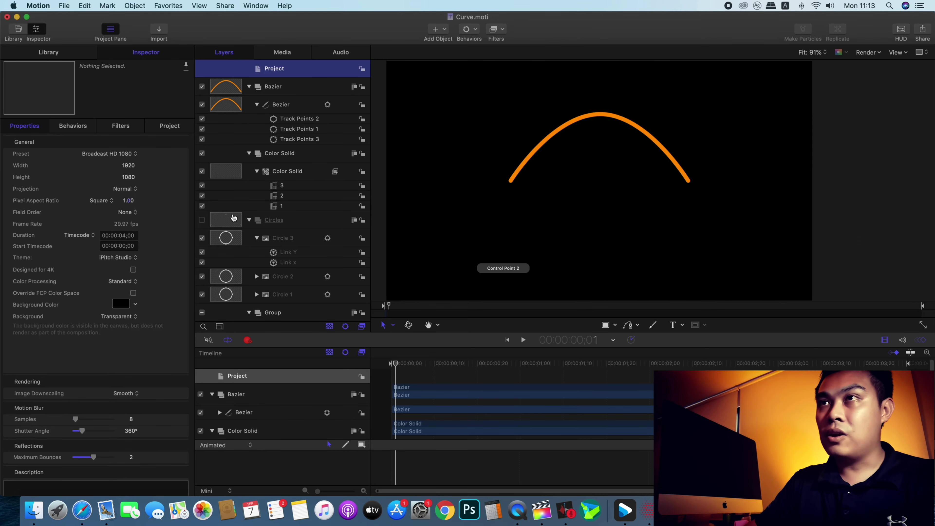
key("super+Tab")
left_click(175, 266)
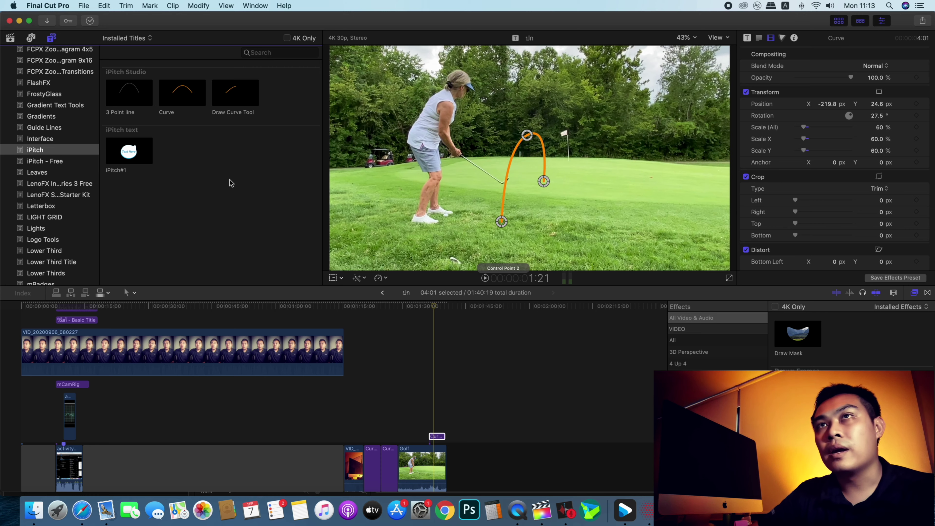
Step: Place the 3 Point line title above the Golf clip, undoing an accidental delete
left_click(128, 101)
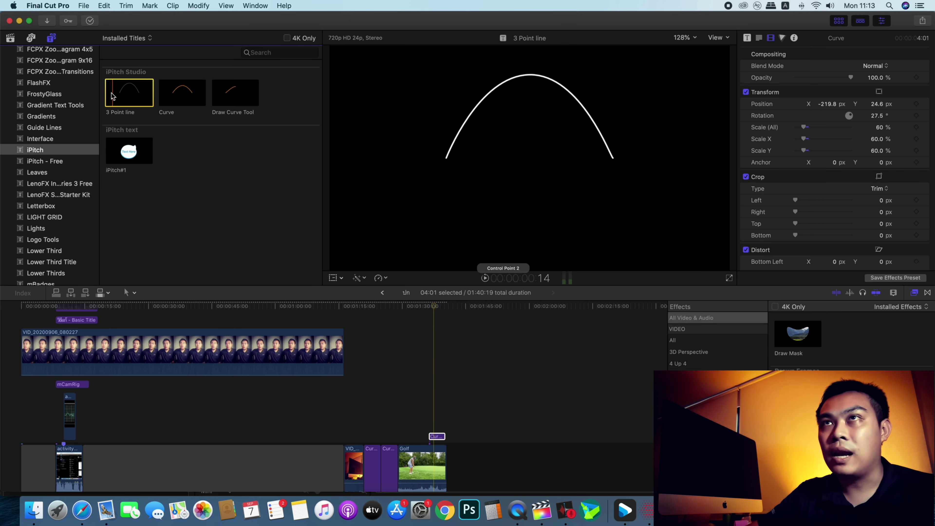
left_click_drag(124, 97, 455, 471)
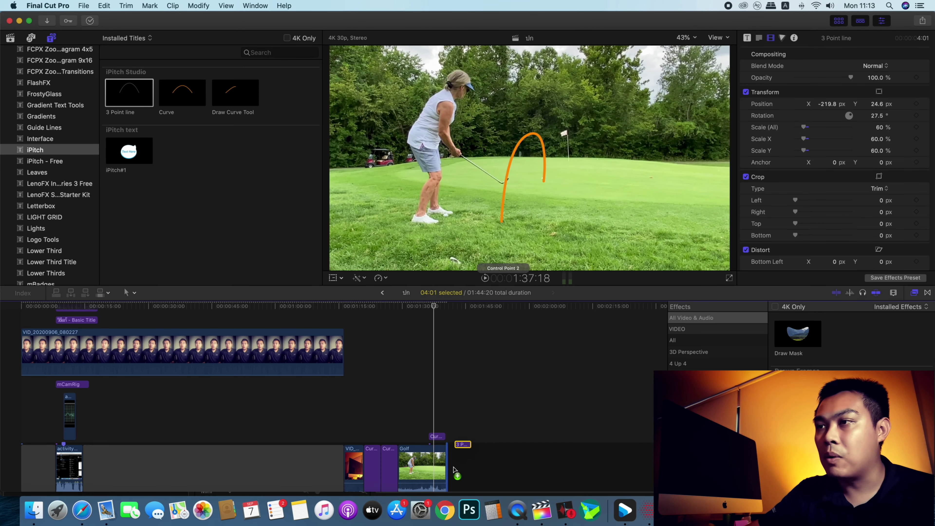
left_click(451, 311)
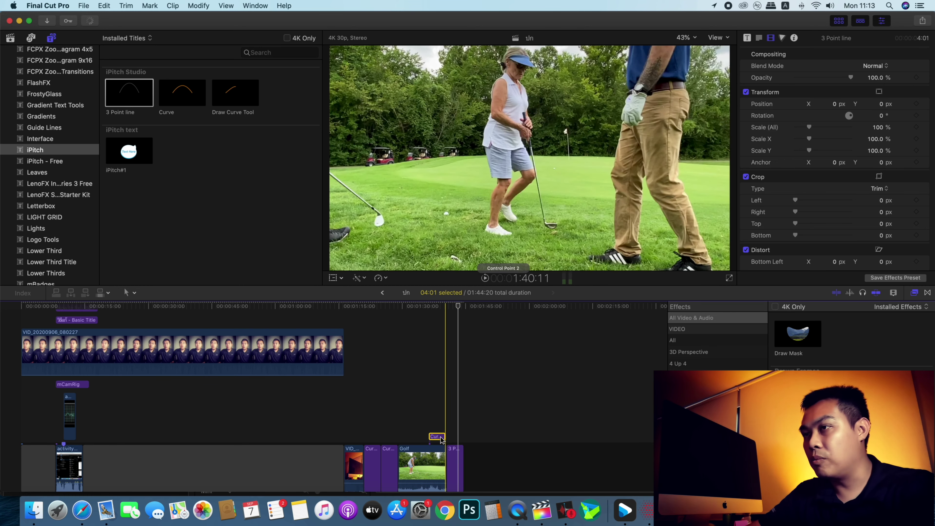
key("super+shift+a")
left_click(453, 459)
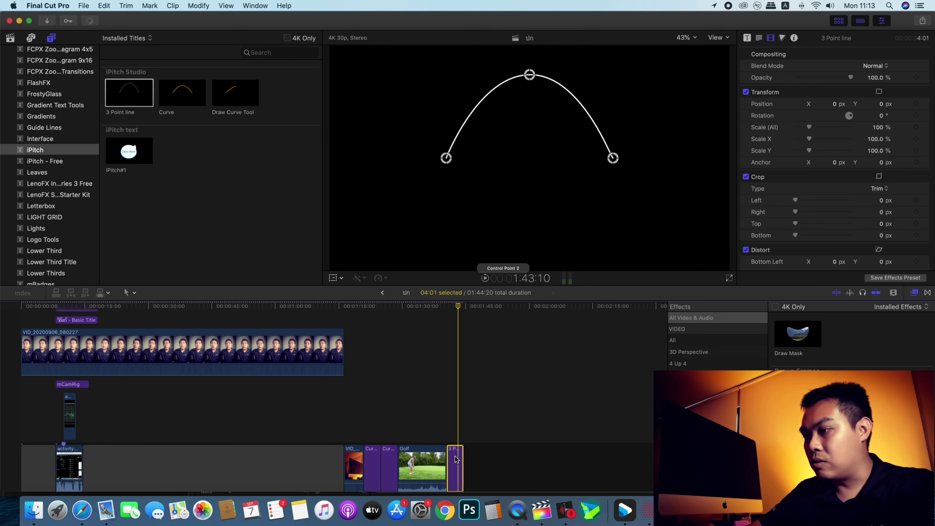
key("Delete")
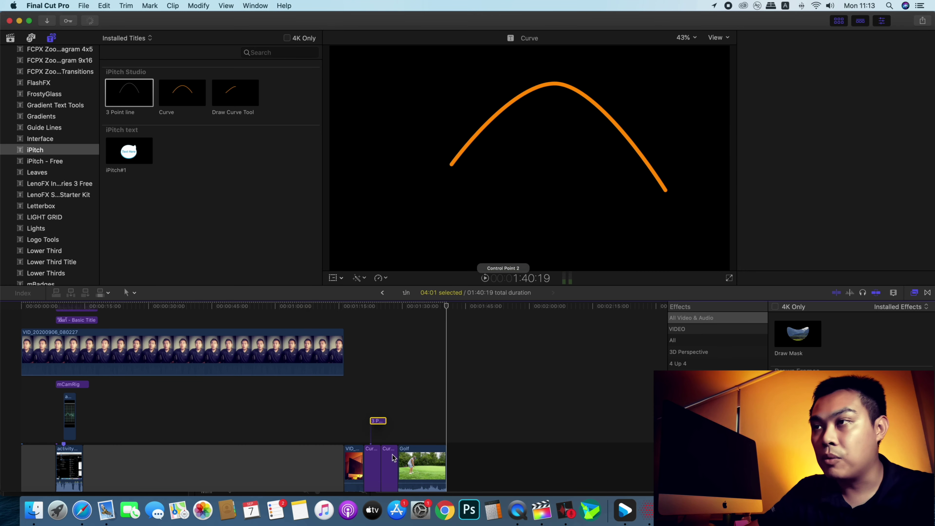
key("super+z")
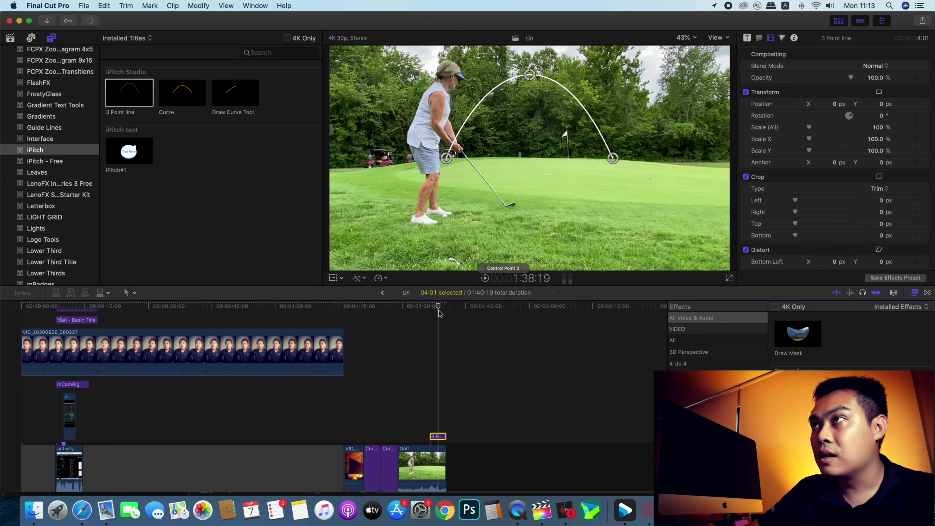
Step: Lower the arc's end points and top point so it curves low over the green
left_click(438, 307)
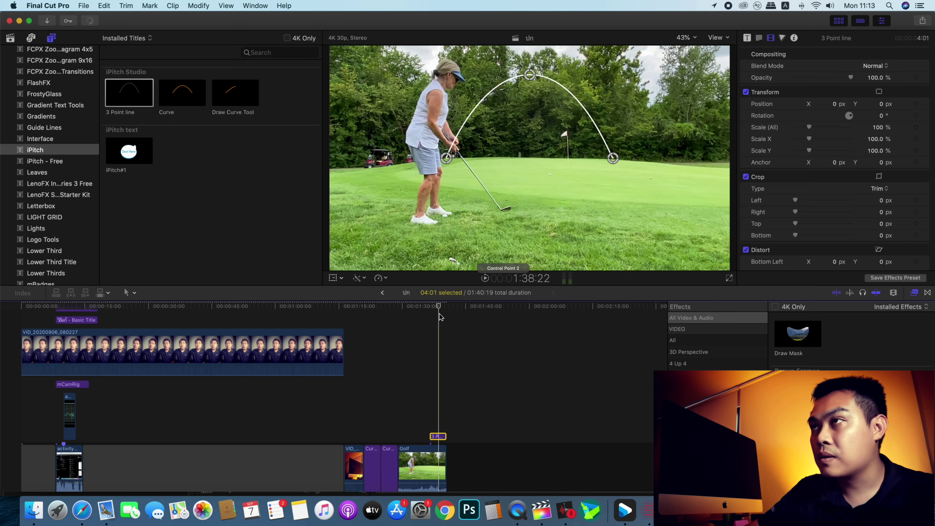
left_click_drag(503, 156, 481, 161)
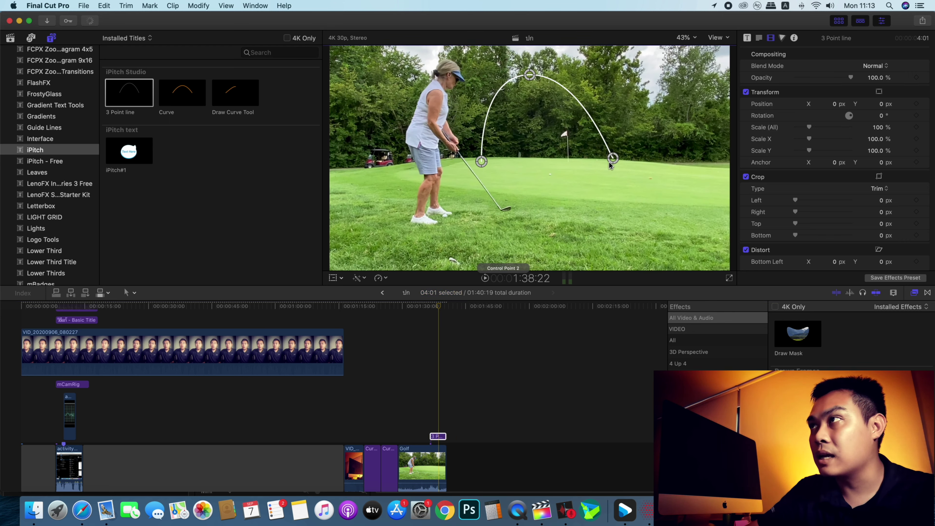
left_click_drag(613, 158, 597, 176)
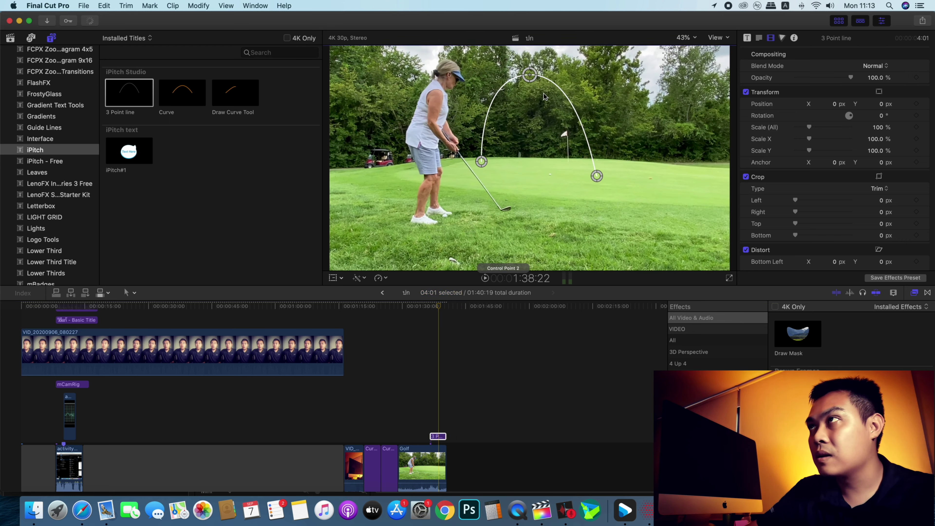
left_click_drag(530, 75, 541, 121)
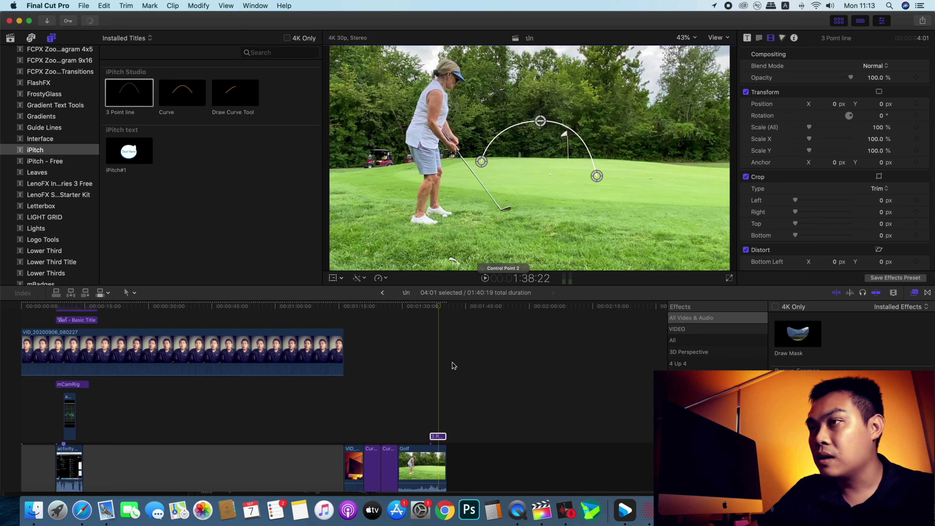
Step: Step frame by frame from the golfer's setup toward the swing
left_click(429, 307)
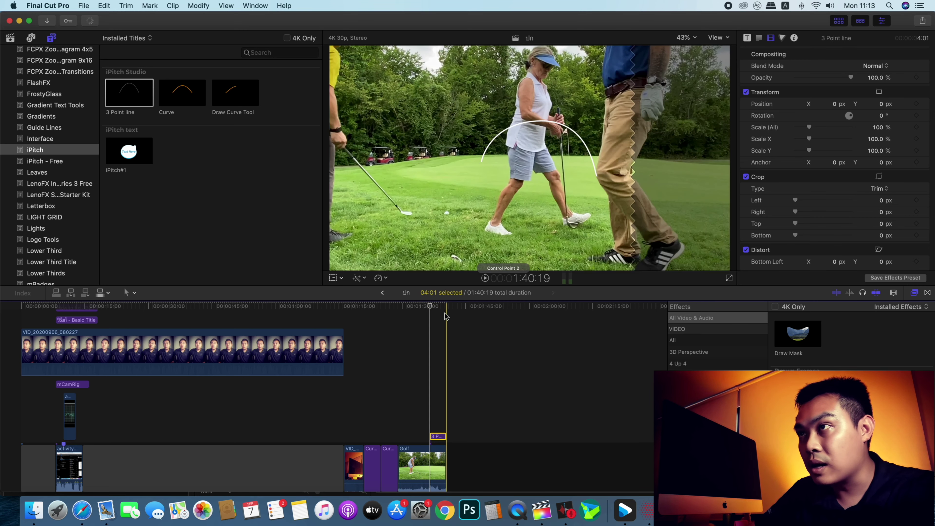
key("Right")
key("Left")
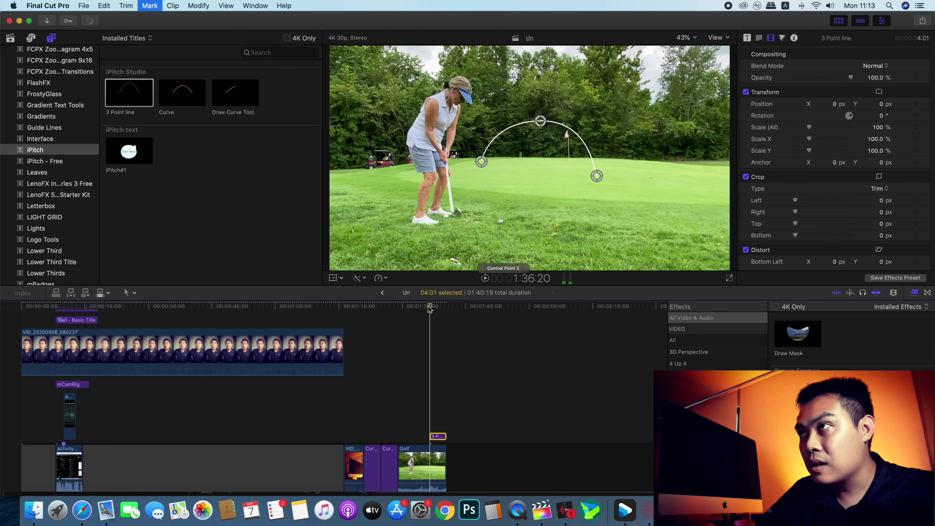
key("Right")
key("Left")
key("Right")
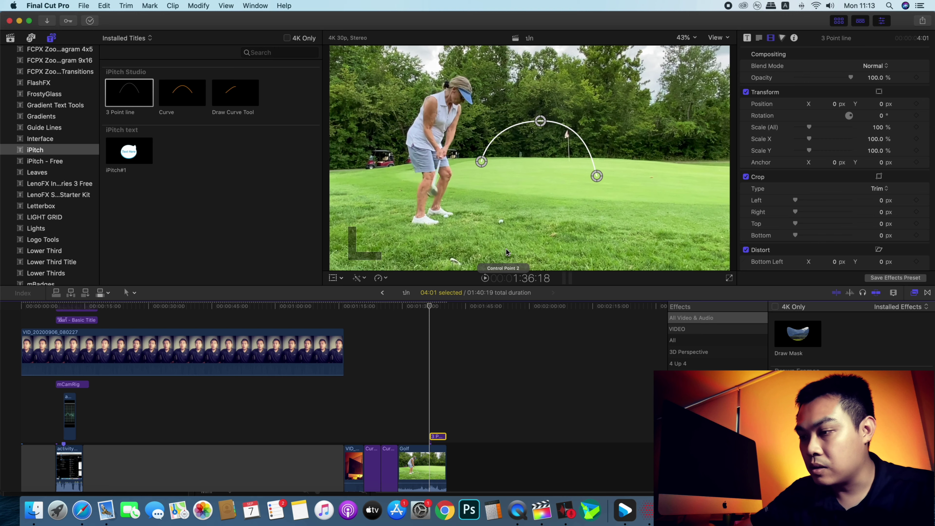
Step: Zoom the timeline and shift the title clip to start at the impact frame
key("super+equal")
key("super+equal")
key("super+equal")
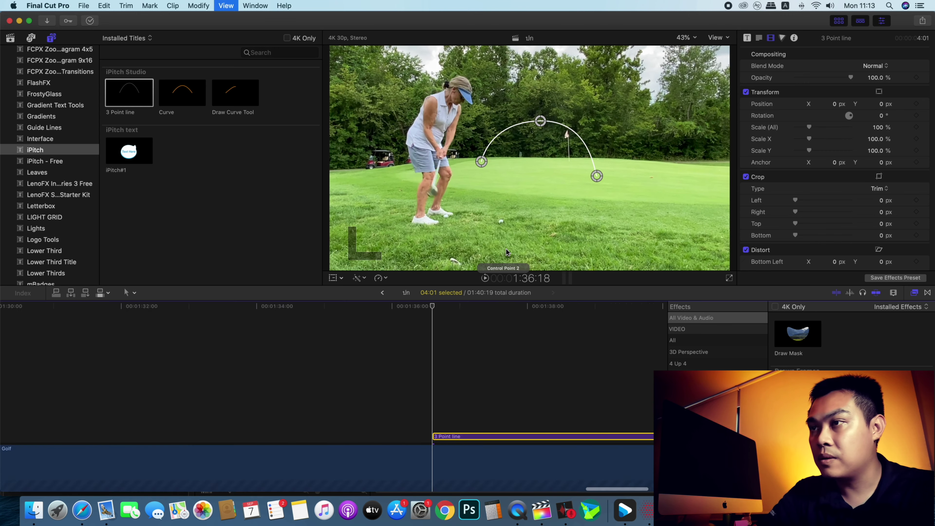
left_click(449, 401)
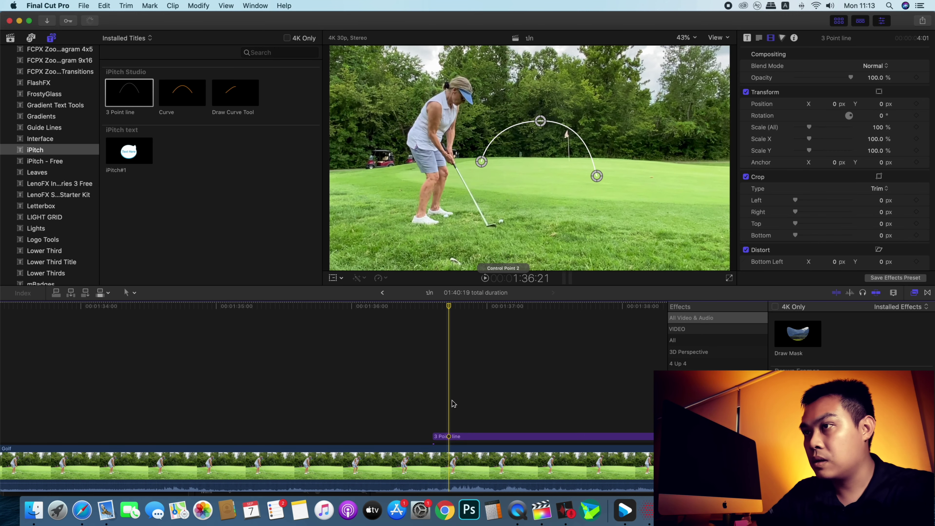
mouse_move(453, 439)
left_mouse_down()
mouse_move(482, 439)
mouse_move(473, 439)
left_mouse_up()
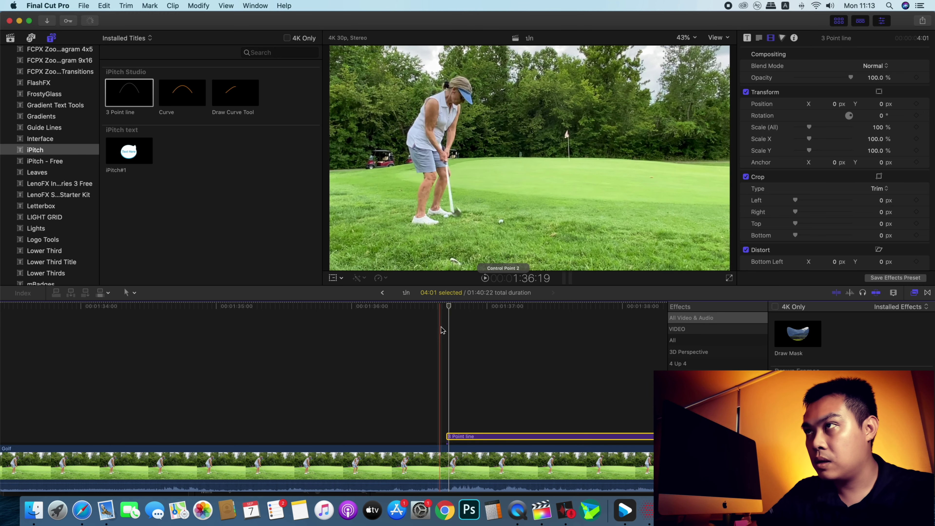
key("l")
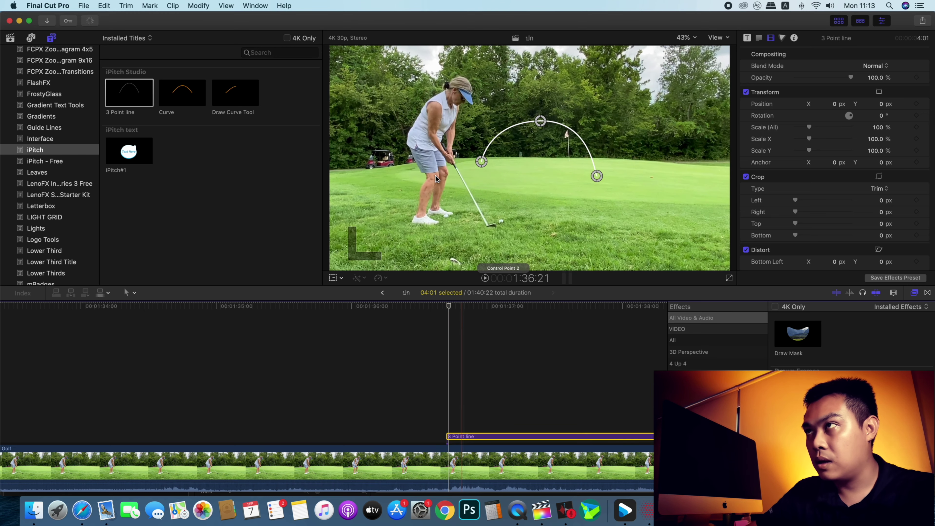
Step: Reshape the arc's start, top and end points to follow the ball toward the flag
left_click_drag(482, 161, 503, 222)
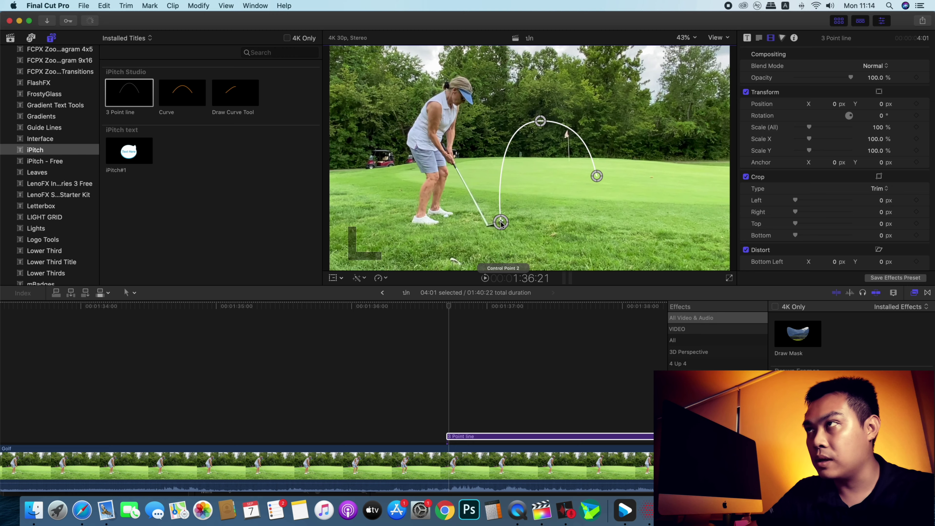
left_click_drag(448, 305, 515, 308)
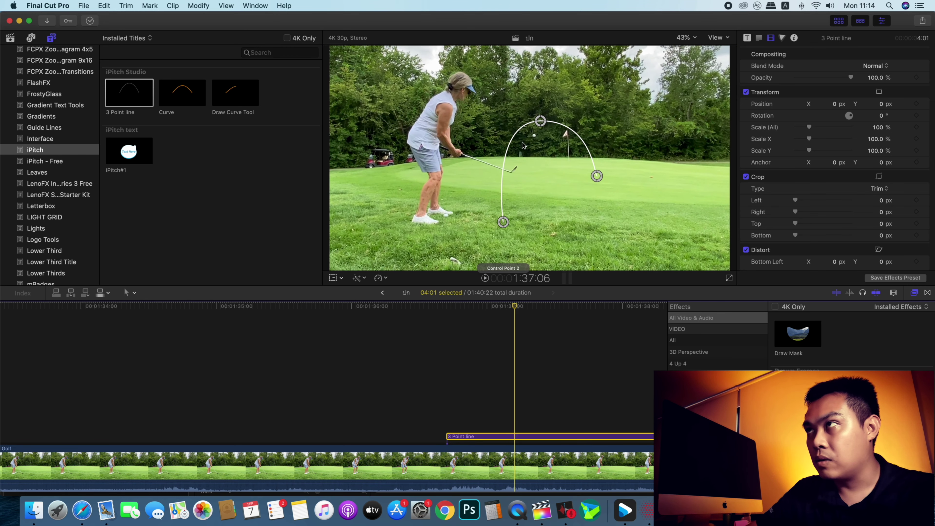
left_click_drag(540, 122, 538, 131)
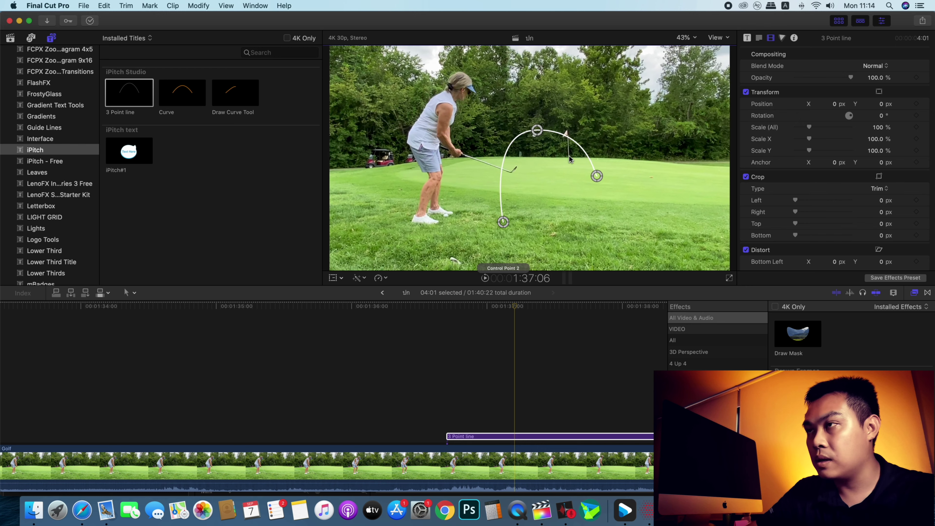
mouse_move(515, 308)
left_mouse_down()
mouse_move(559, 310)
mouse_move(566, 301)
left_mouse_up()
mouse_move(600, 172)
left_mouse_down()
mouse_move(545, 182)
mouse_move(558, 169)
left_mouse_up()
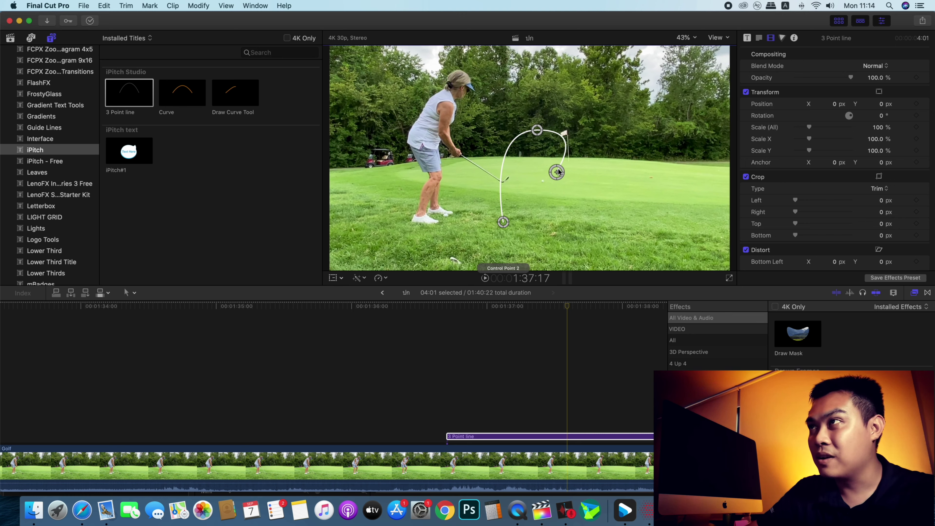
left_click_drag(536, 129, 535, 97)
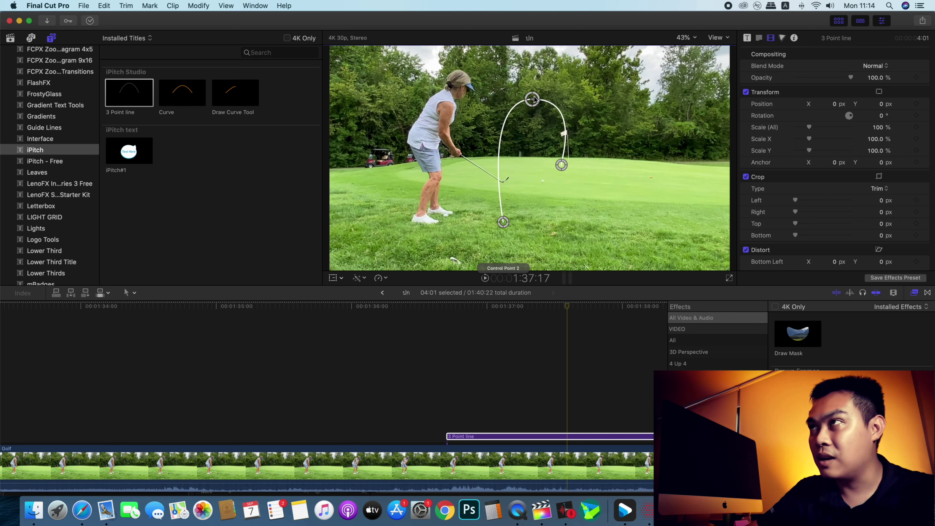
left_click_drag(567, 169, 582, 184)
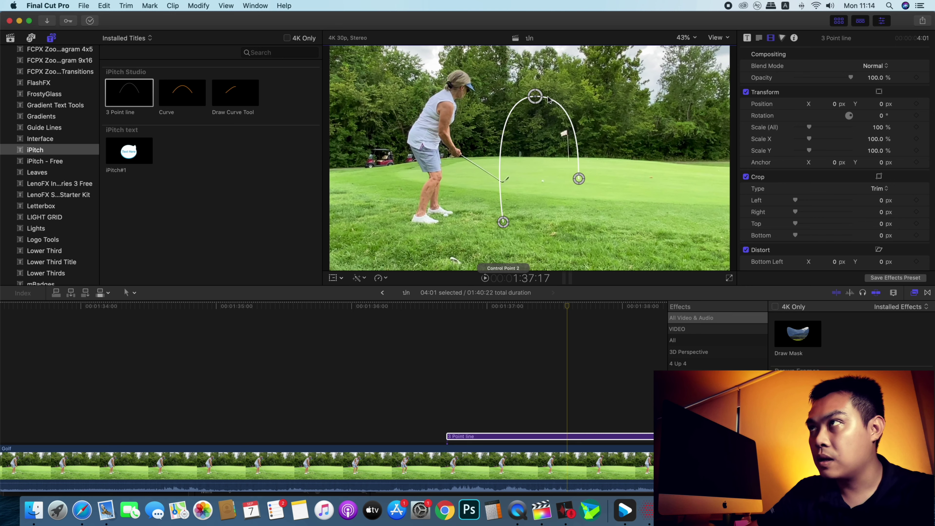
left_click_drag(536, 96, 588, 102)
left_click_drag(503, 222, 495, 205)
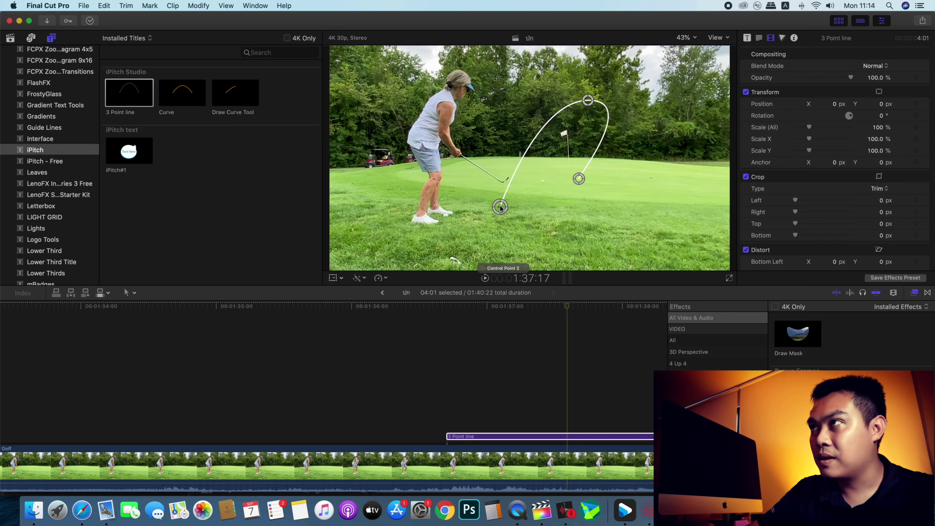
left_click_drag(579, 179, 573, 168)
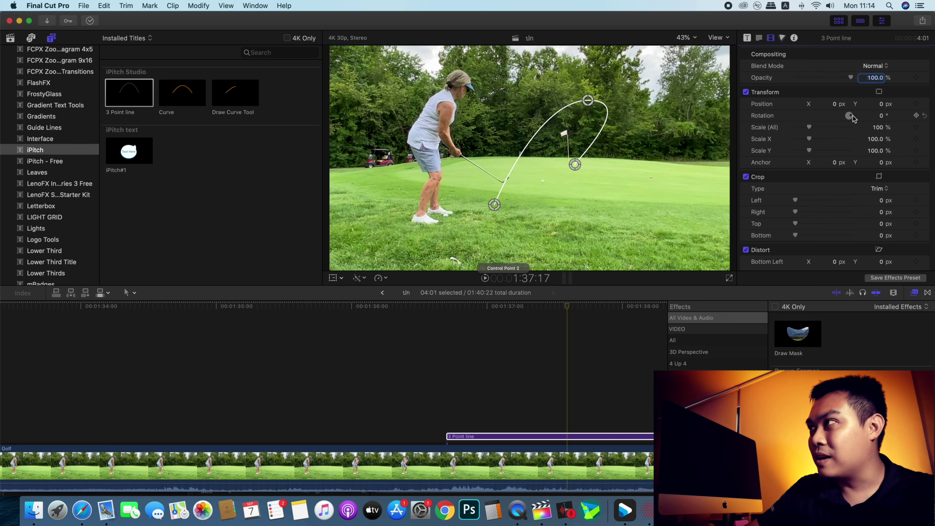
Step: Rotate the arc to 25.4° and shift it left and down with the Transform handles
left_click_drag(853, 117, 637, 161)
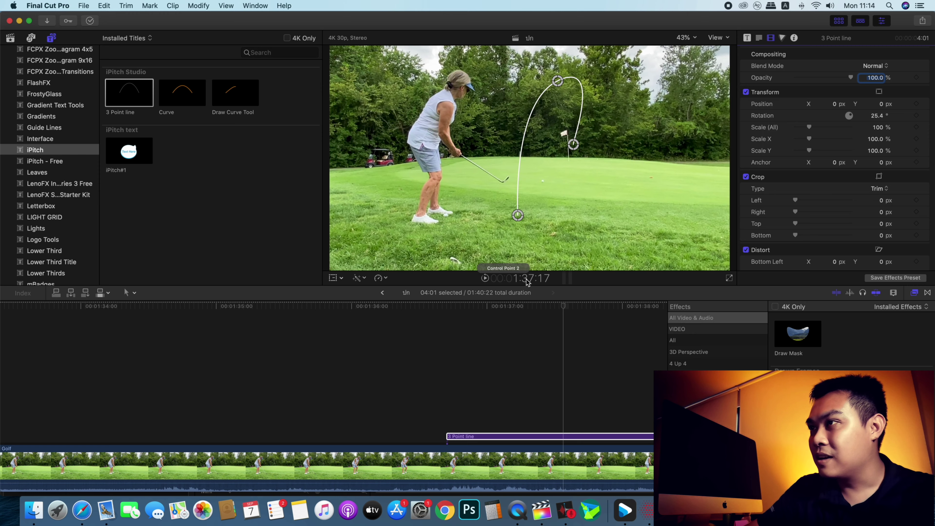
key("j")
key("l")
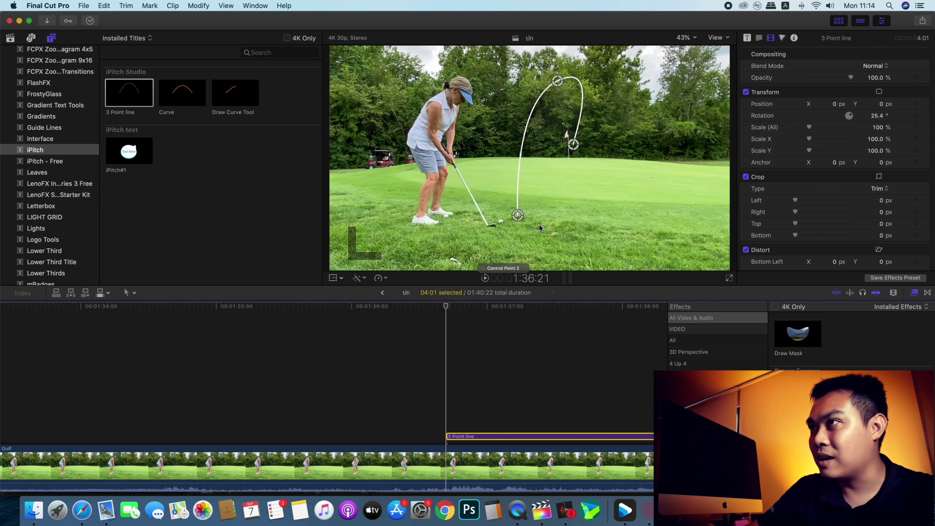
left_click(333, 279)
left_click_drag(534, 160, 514, 169)
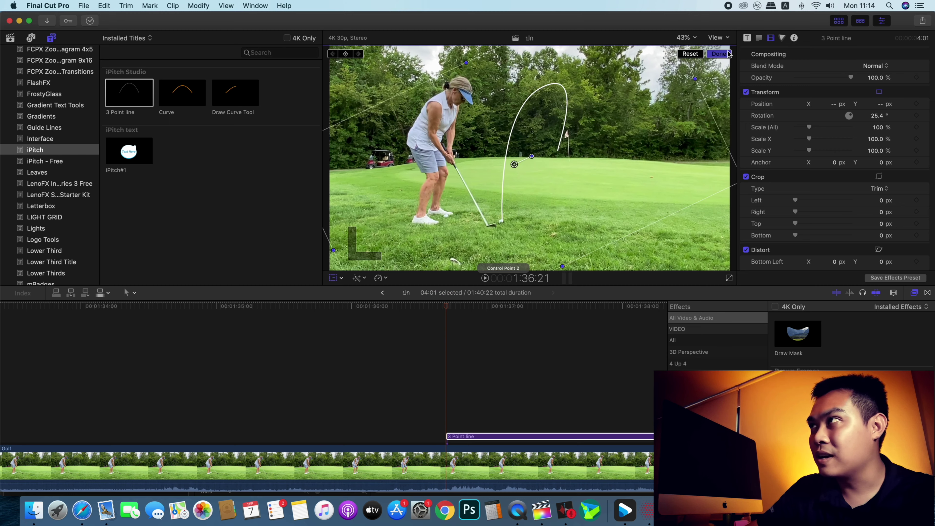
left_click(719, 54)
left_click_drag(447, 305, 565, 306)
left_click_drag(558, 150, 545, 181)
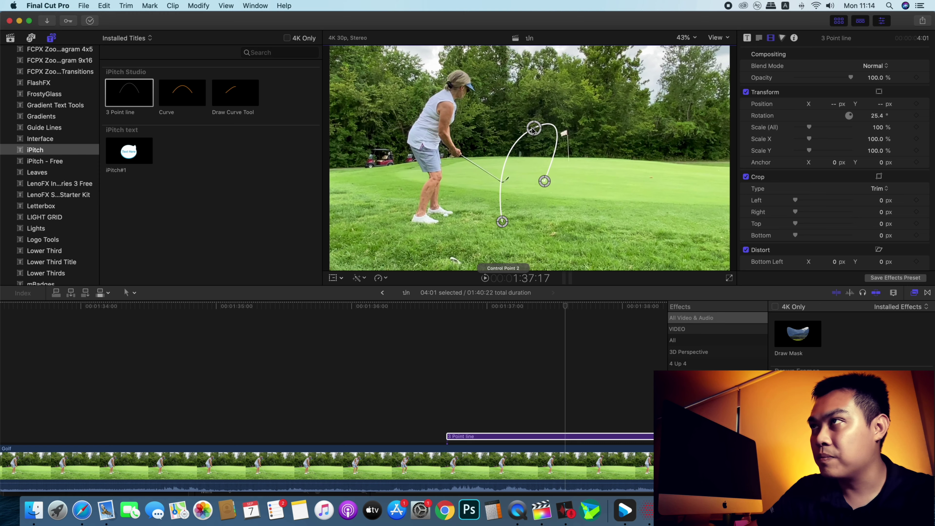
Step: Drag the arc's control points so its peak and ends follow the golf ball's flight path
left_click_drag(542, 86, 520, 141)
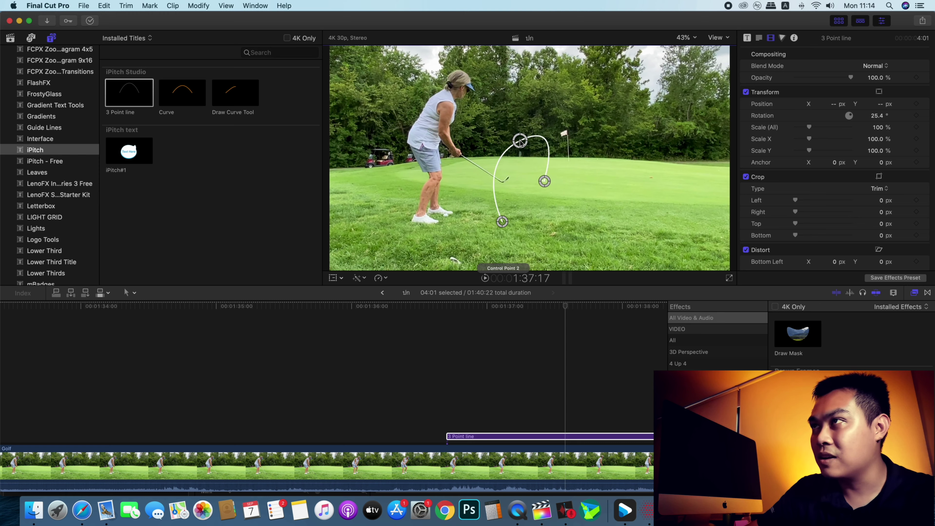
left_click(572, 306)
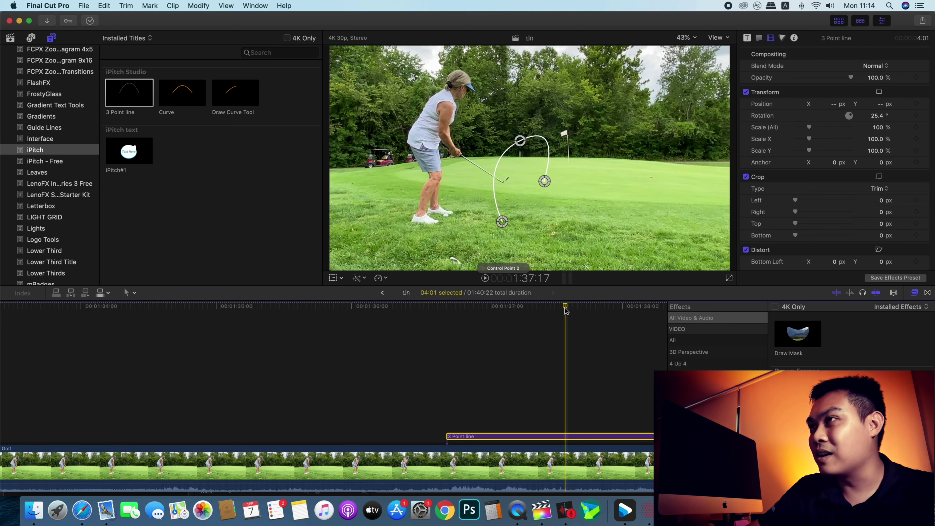
left_click_drag(520, 140, 533, 60)
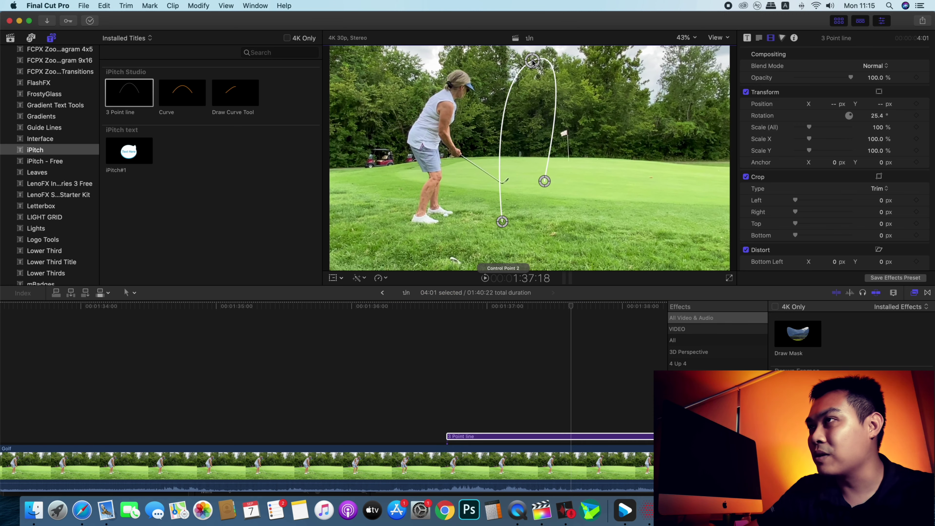
left_click_drag(502, 221, 450, 253)
left_click_drag(533, 60, 559, 53)
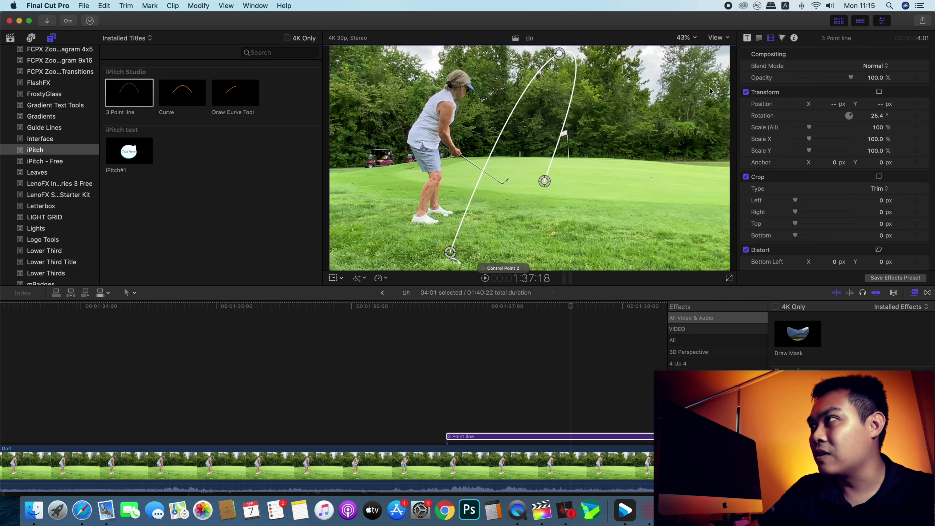
Step: Shrink the arc to 52% Scale and rotate it to 37.4°
left_click_drag(809, 127, 852, 117)
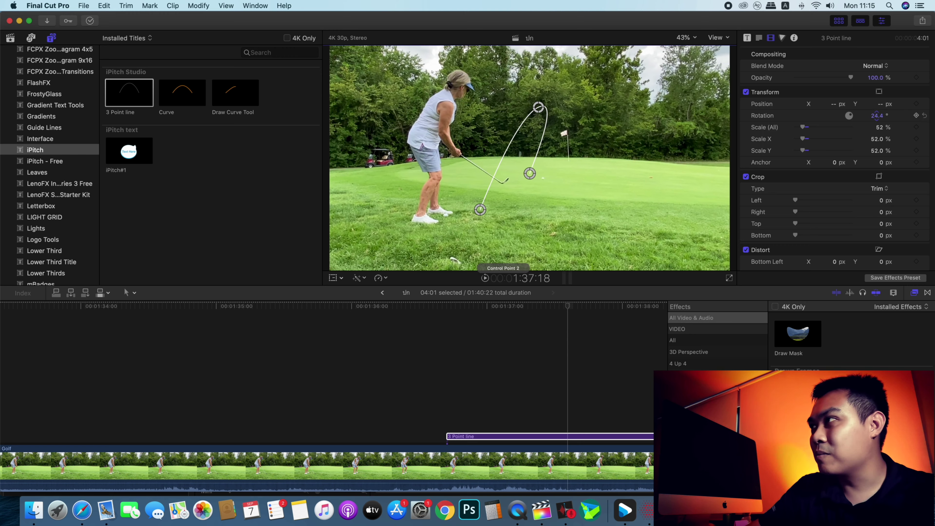
left_click(569, 309)
left_click_drag(569, 310, 479, 336)
left_click(531, 306)
Step: Lower the arc's peak to match the ball, then step a few frames forward to check it
left_click_drag(535, 105, 526, 143)
key("Right")
key("Right")
key("Right")
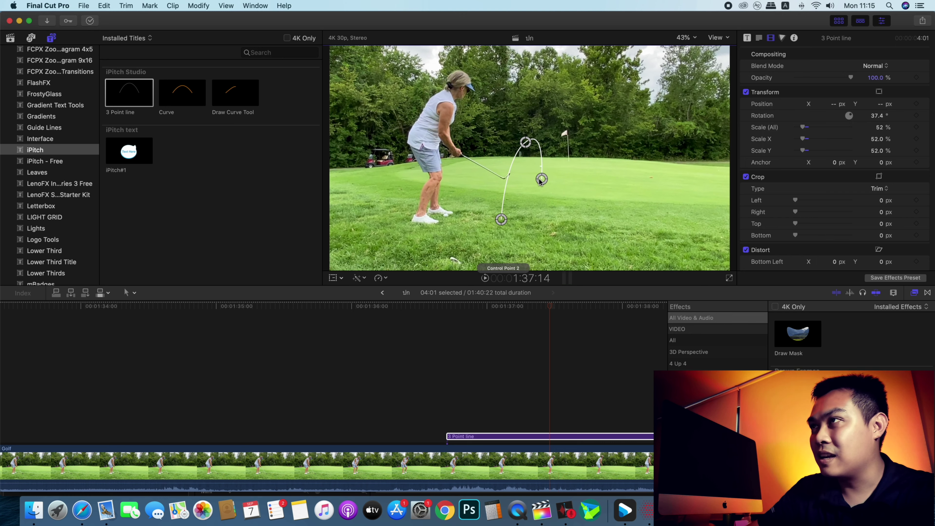
key("Right")
key("Right")
key("Right")
key("Right")
key("Right")
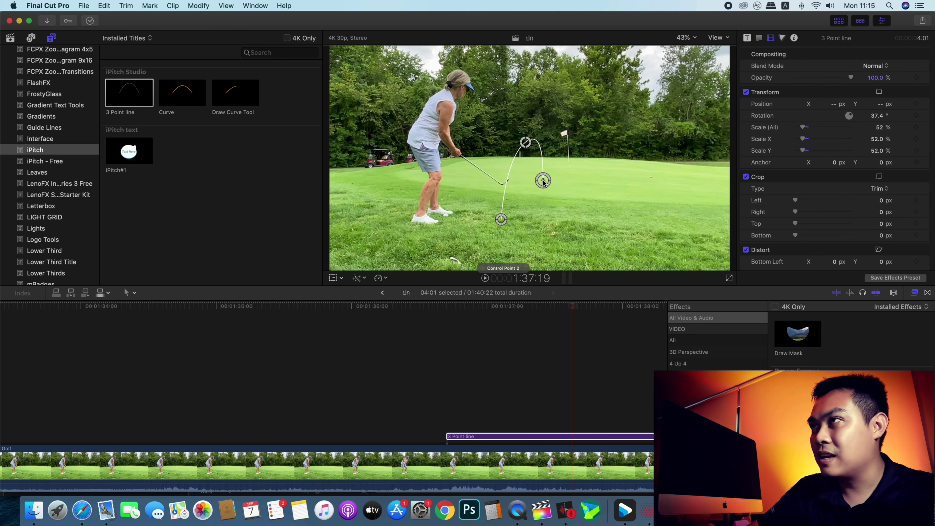
key("Right")
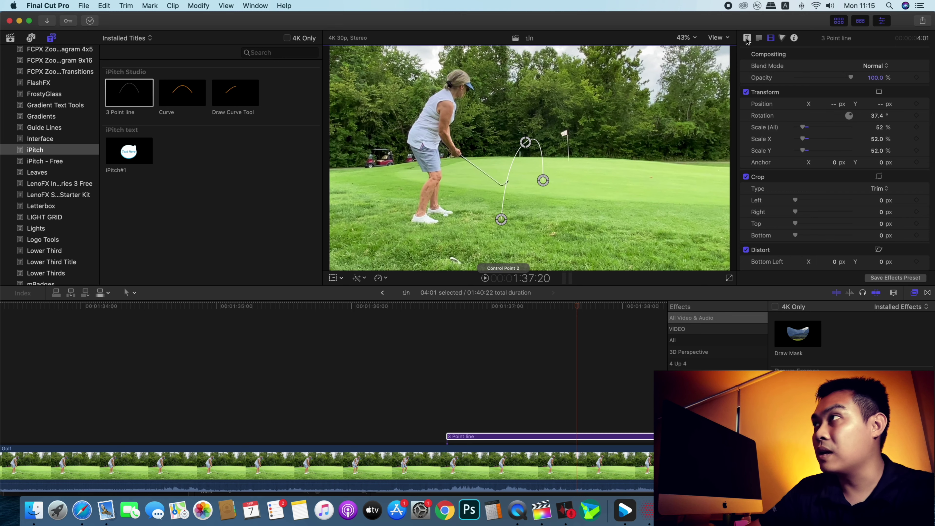
Step: Give the arc stroke Width 47, Brush Opacity 53%, and a purple-blue Brush Color
left_click(748, 38)
left_click_drag(822, 77, 838, 79)
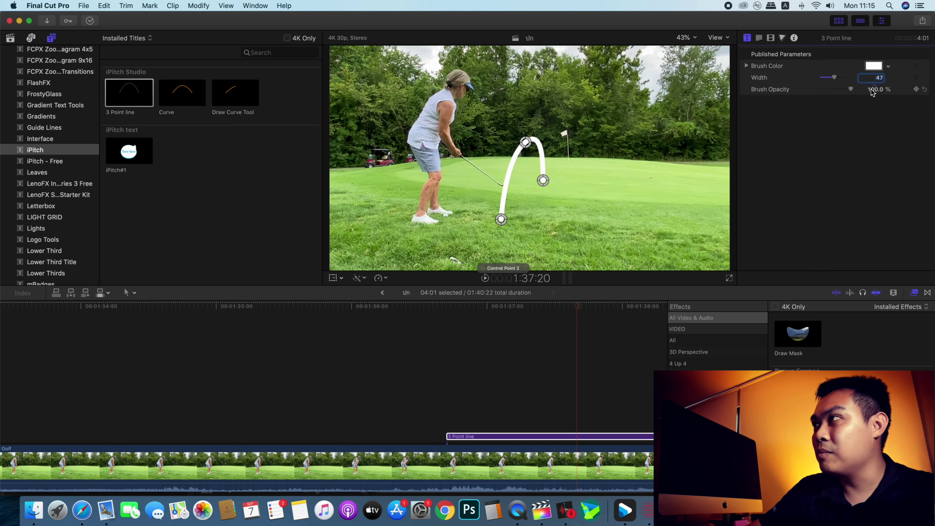
mouse_move(875, 89)
left_mouse_down()
mouse_move(855, 90)
mouse_move(867, 90)
left_mouse_up()
left_click(874, 65)
mouse_move(854, 169)
left_mouse_down()
mouse_move(880, 180)
mouse_move(885, 207)
mouse_move(846, 241)
mouse_move(834, 231)
left_mouse_up()
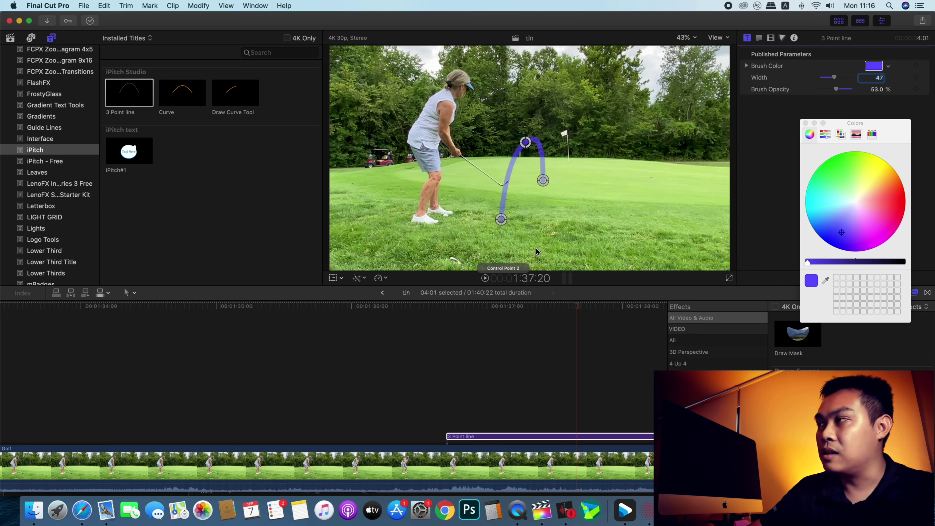
Step: Nudge the arc's peak slightly upward around 1:37:11 and close the Colors window
mouse_move(511, 322)
left_mouse_down()
mouse_move(467, 322)
mouse_move(565, 327)
left_mouse_up()
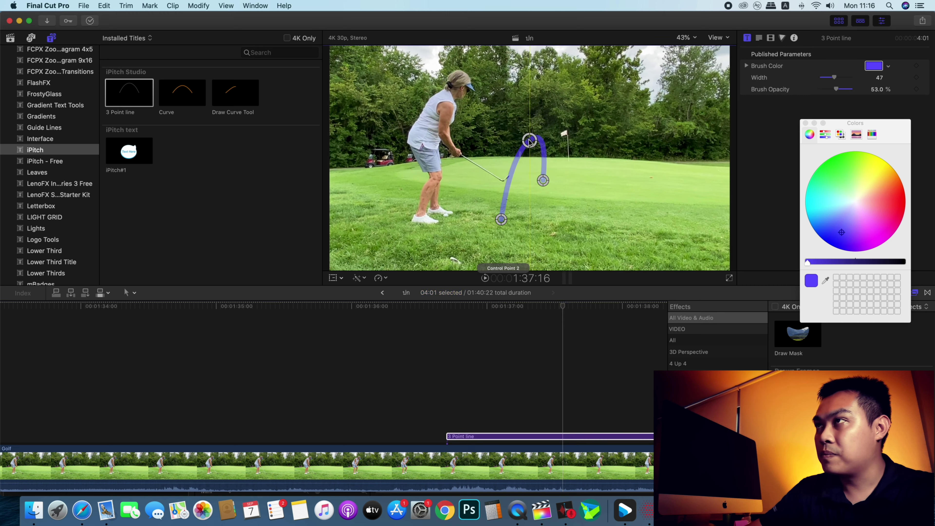
left_click_drag(526, 142, 527, 138)
mouse_move(564, 306)
left_mouse_down()
mouse_move(540, 306)
mouse_move(586, 307)
left_mouse_up()
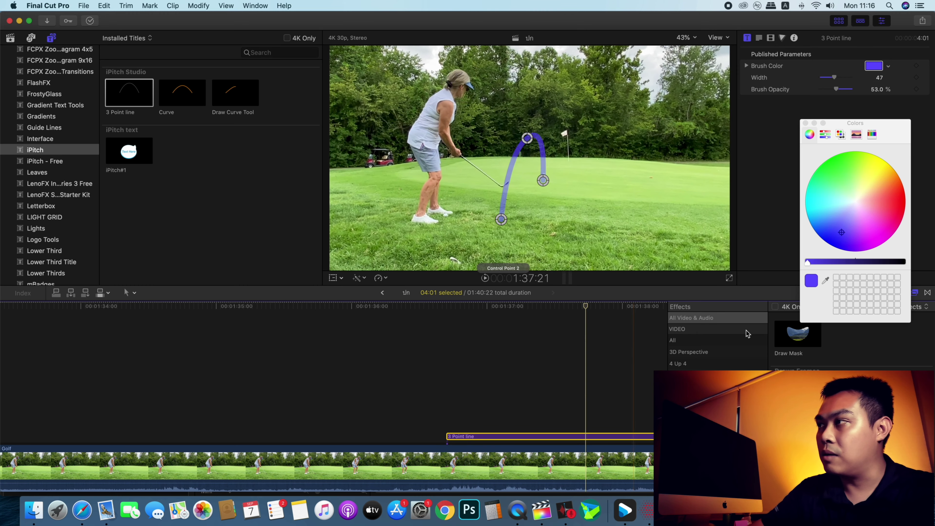
left_click(806, 123)
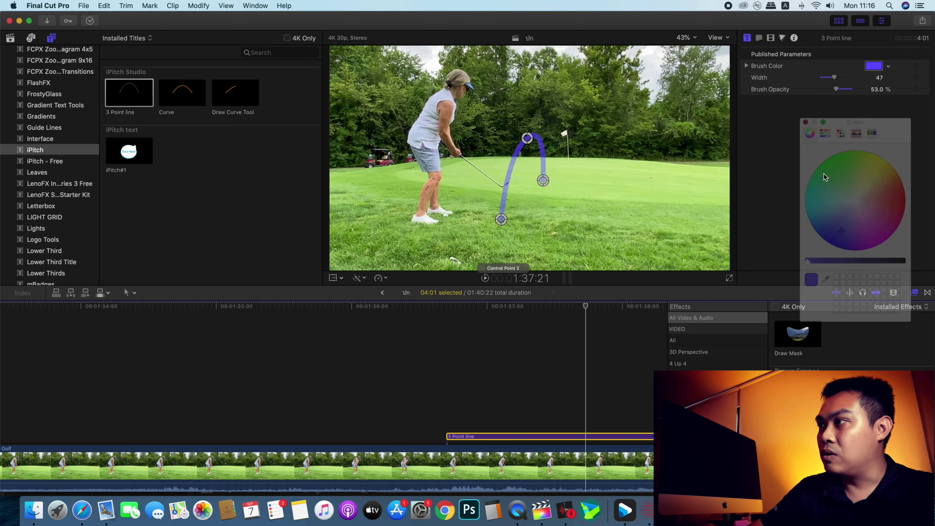
Step: Apply the Draw Mask effect to the 3 Point line clip and show its settings
left_click(802, 346)
left_click_drag(806, 346, 551, 439)
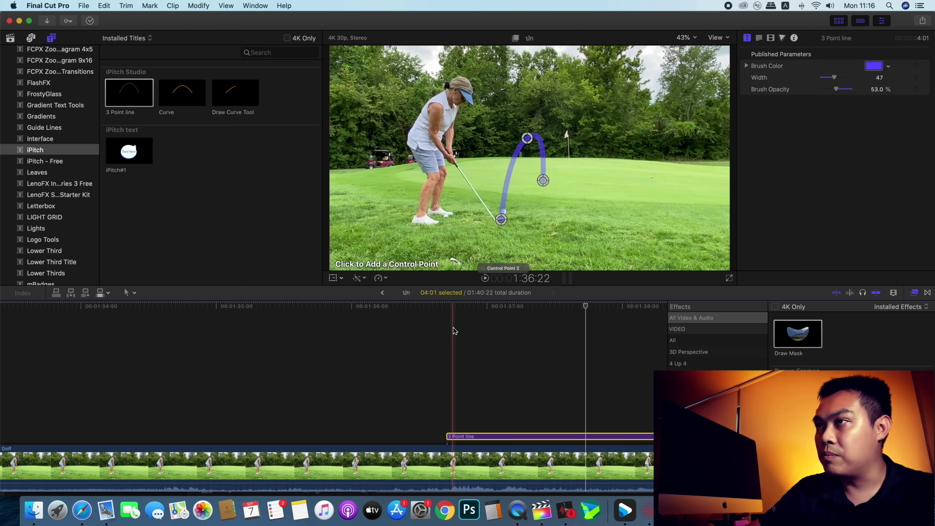
left_click(449, 307)
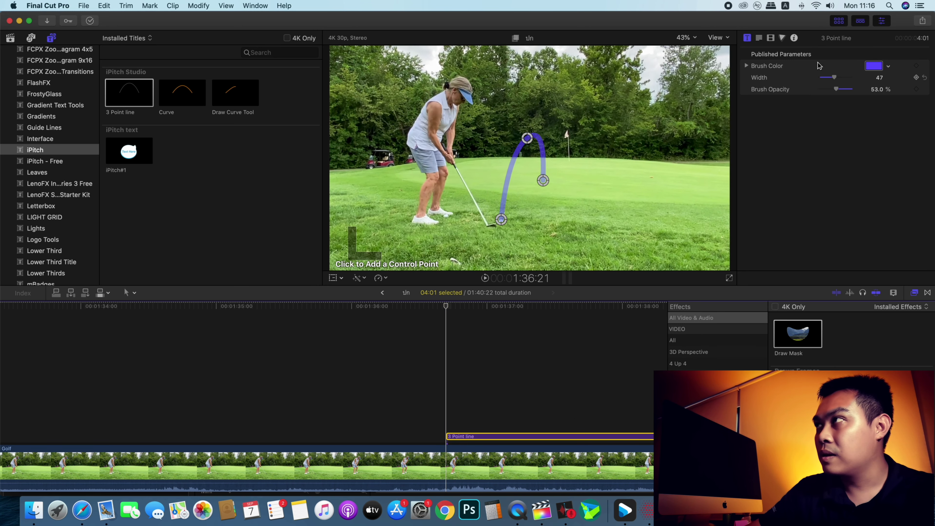
left_click(771, 37)
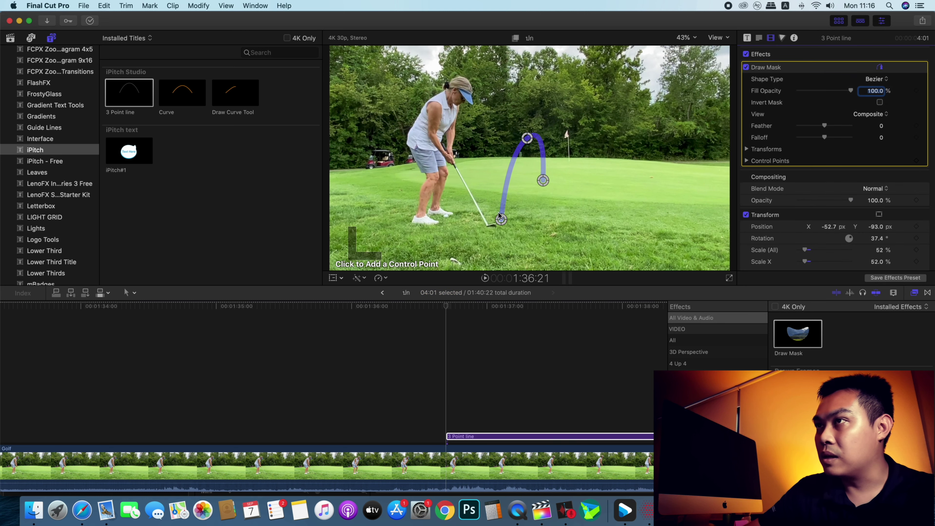
Step: Outline a small four-point mask beside the ball so the arc is hidden
left_click(488, 224)
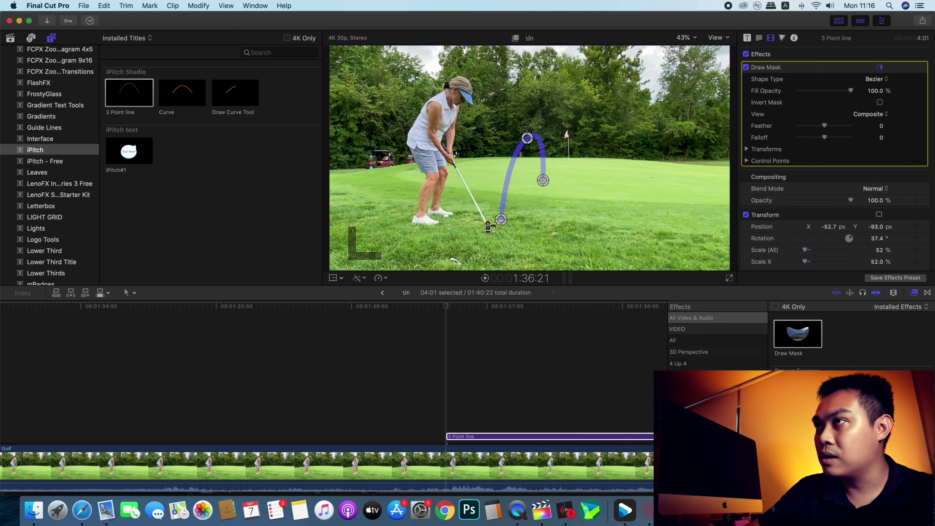
left_click(502, 242)
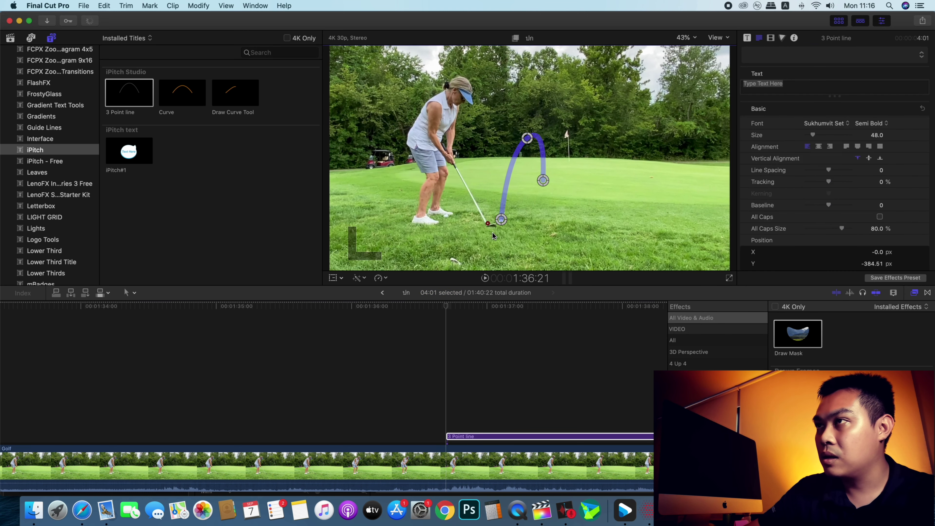
left_click(532, 437)
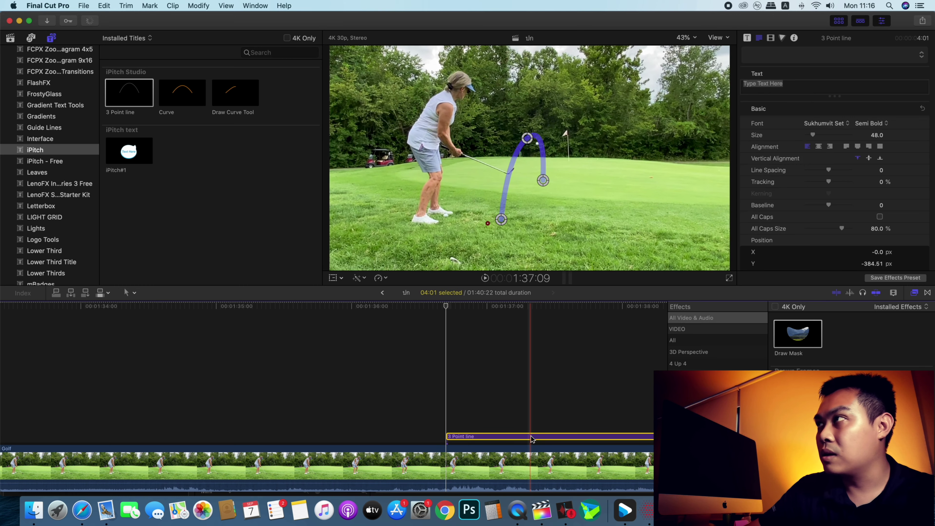
left_click(771, 39)
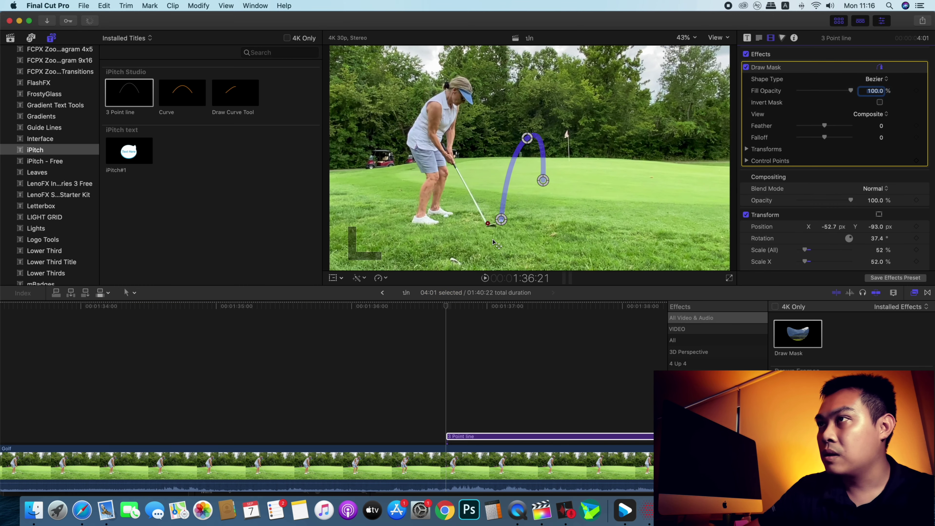
left_click(464, 222)
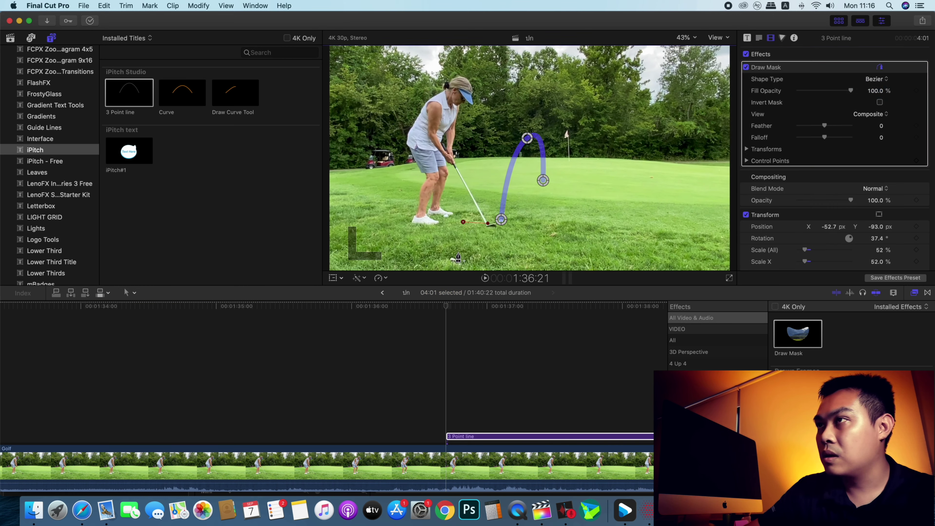
left_click(488, 224)
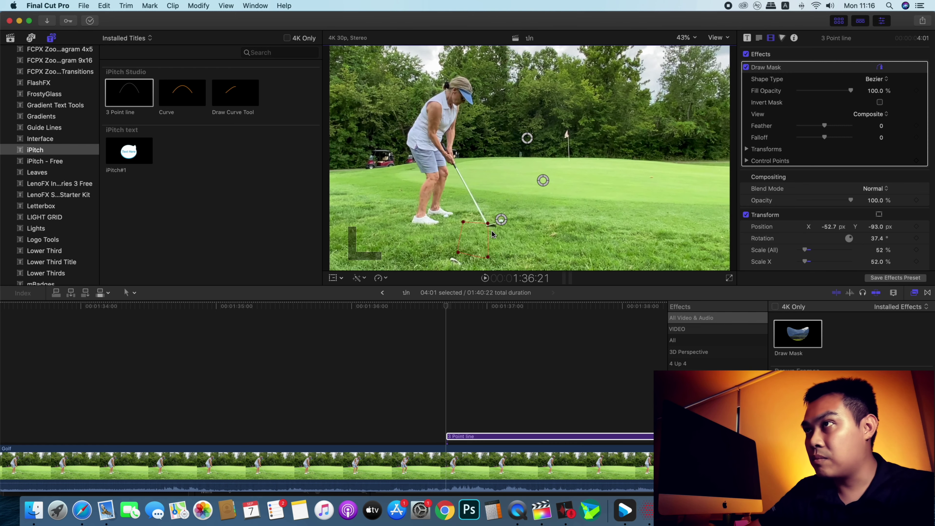
Step: Add keyframes to all Draw Mask settings at 1:36:22
key("Right")
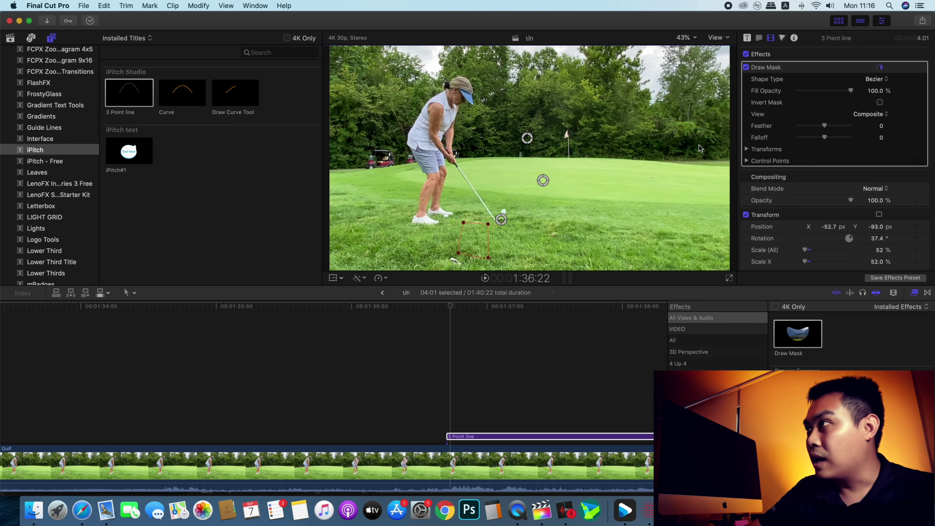
right_click(796, 70)
left_click(814, 96)
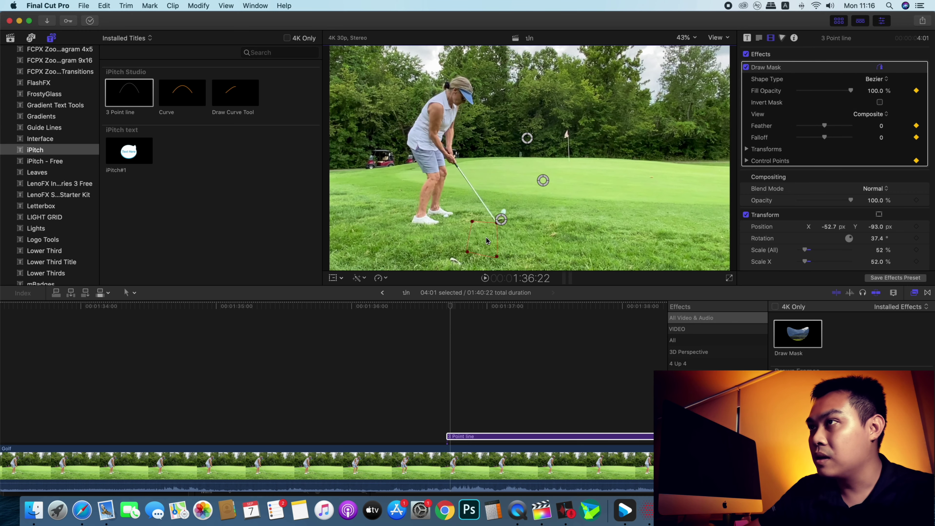
key("Right")
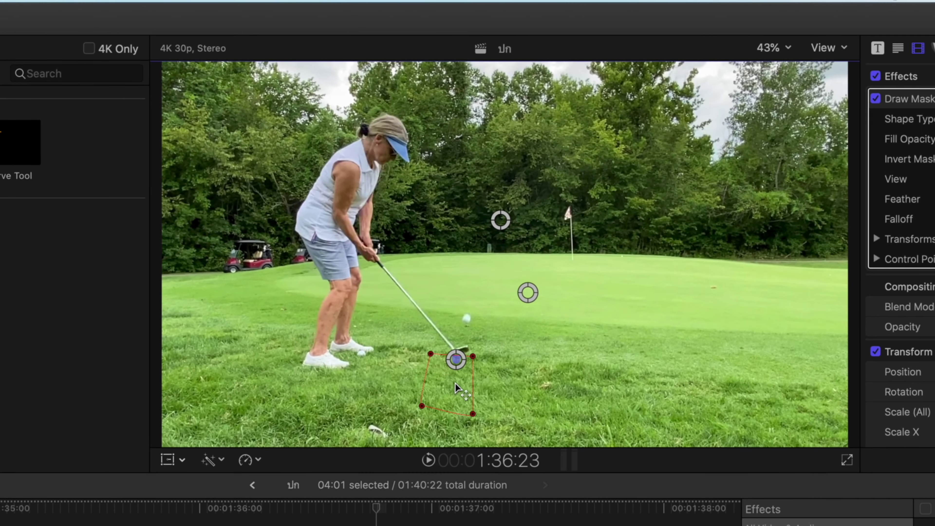
Step: Stretch the mask up and right along the arc's lower section over the first frames
mouse_move(431, 354)
left_mouse_down()
mouse_move(445, 288)
mouse_move(439, 274)
left_mouse_up()
left_click_drag(473, 356, 487, 368)
mouse_move(439, 274)
left_mouse_down()
mouse_move(441, 293)
mouse_move(441, 238)
left_mouse_up()
key("Right")
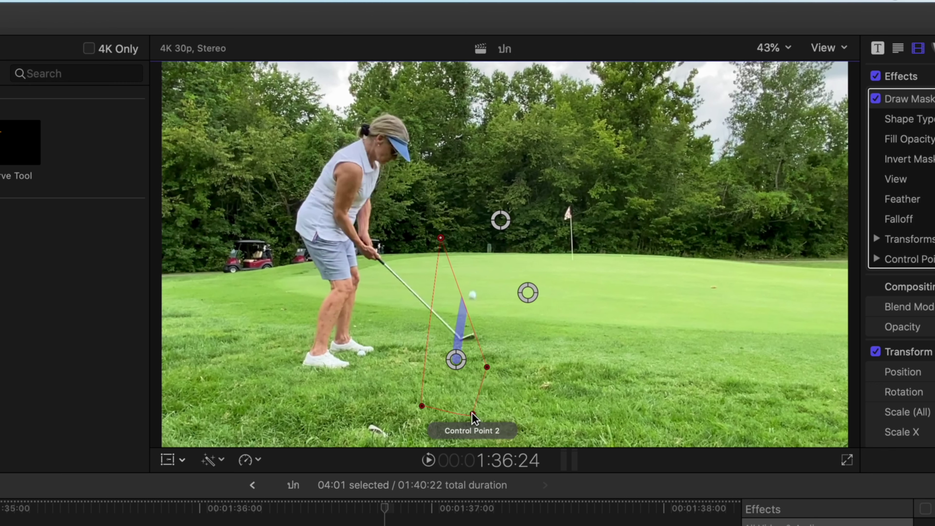
left_click_drag(473, 414, 489, 413)
mouse_move(487, 367)
left_mouse_down()
mouse_move(525, 394)
mouse_move(521, 413)
left_mouse_up()
mouse_move(442, 239)
left_mouse_down()
mouse_move(442, 247)
mouse_move(444, 214)
mouse_move(485, 191)
mouse_move(509, 160)
left_mouse_up()
Step: Frame by frame, raise the mask's points to uncover the arc up to its peak
key("Right")
key("Left")
key("Left")
key("Right")
key("Right")
key("Right")
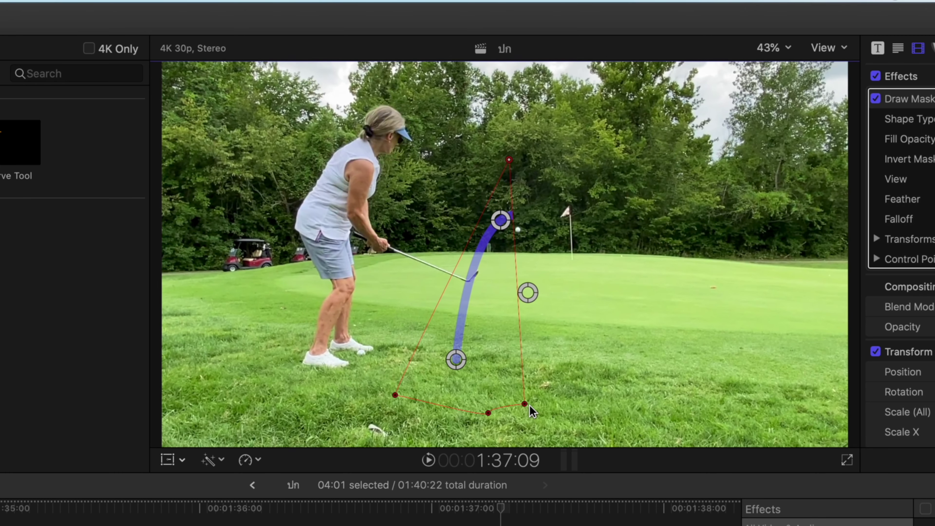
key("Right")
key("Right")
mouse_move(524, 404)
left_mouse_down()
mouse_move(537, 407)
mouse_move(551, 298)
left_mouse_up()
key("Right")
key("Right")
key("Right")
key("Left")
key("Left")
key("Left")
left_click_drag(551, 298, 548, 171)
Step: Extend the mask over the whole arc and play back the animated reveal
key("Right")
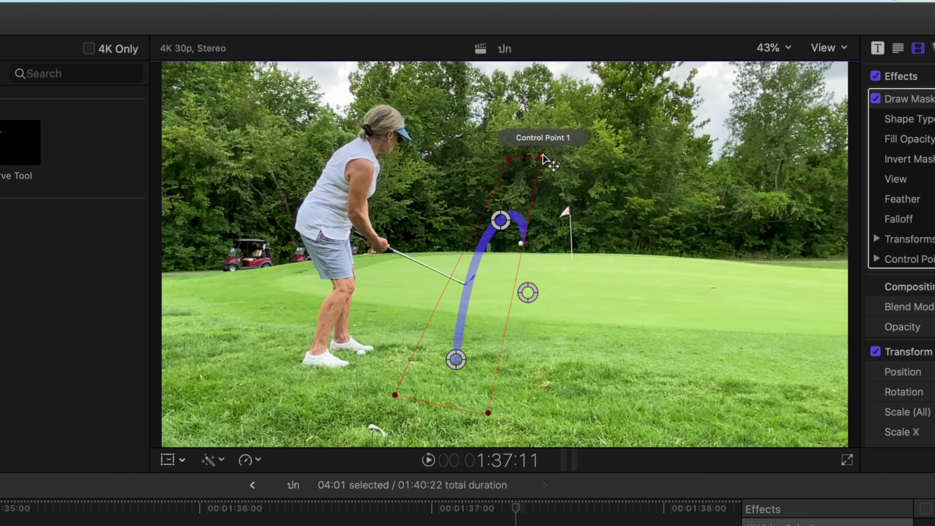
key("Right")
key("Right")
key("Right")
key("Right")
left_click_drag(540, 240, 571, 164)
key("Right")
key("Right")
key("Right")
key("space")
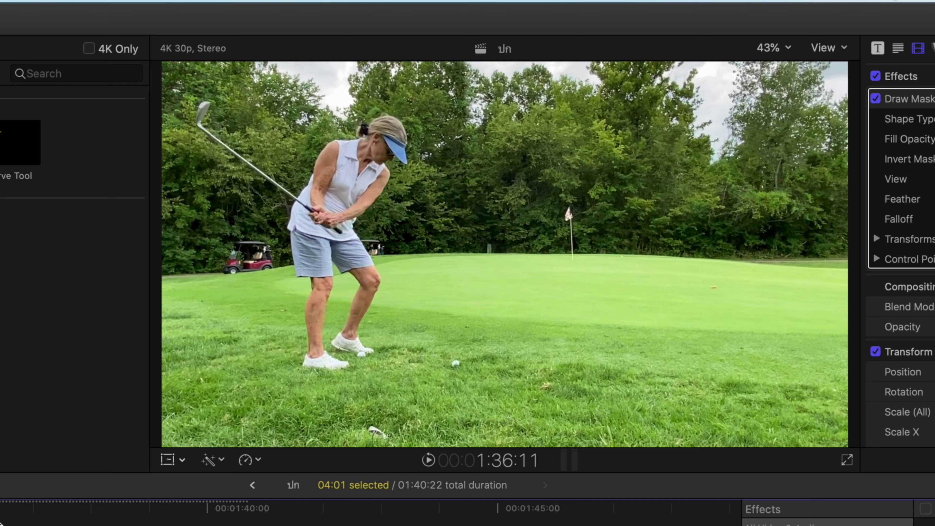
key("space")
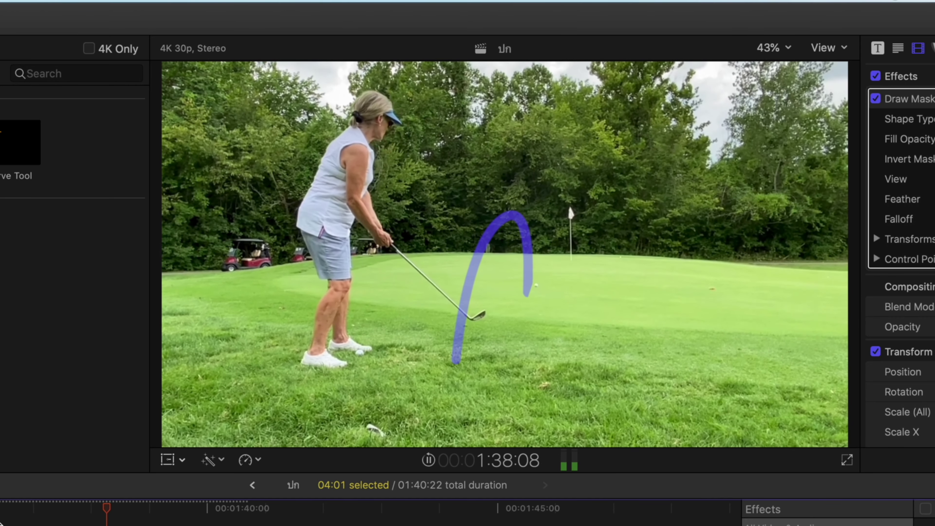